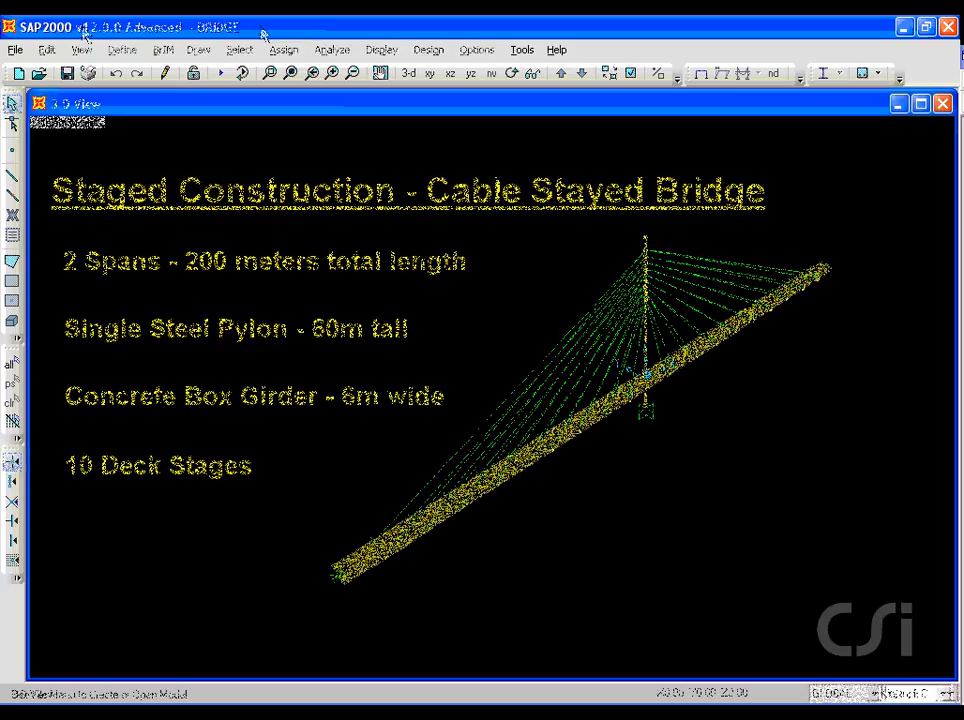
Step: Start a new model in KN, m, C units from the Grid Only template
left_click(15, 50)
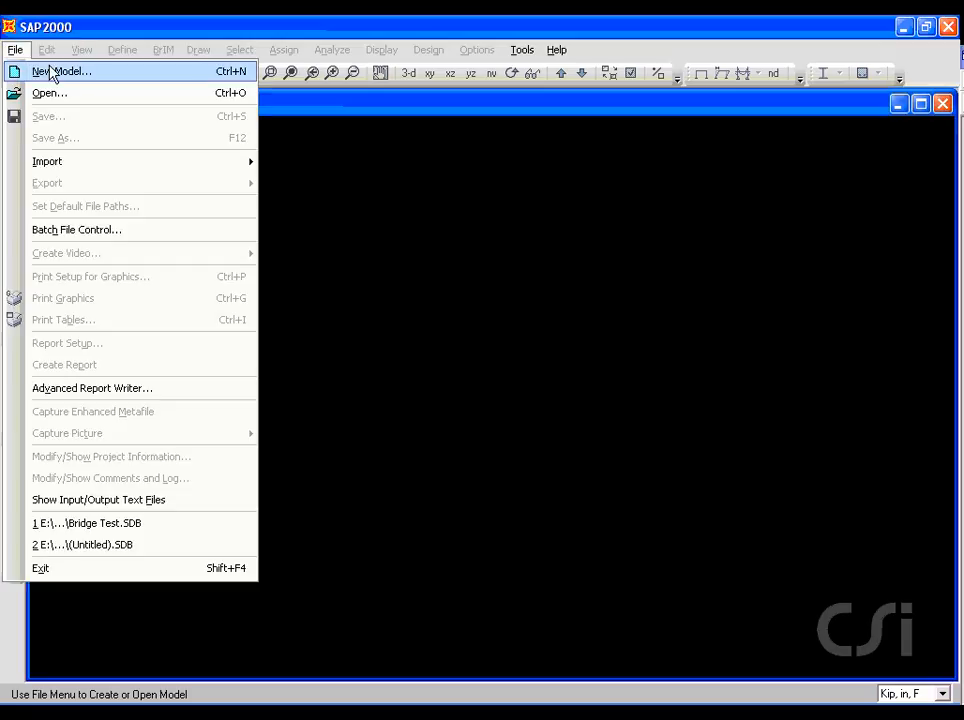
left_click(89, 72)
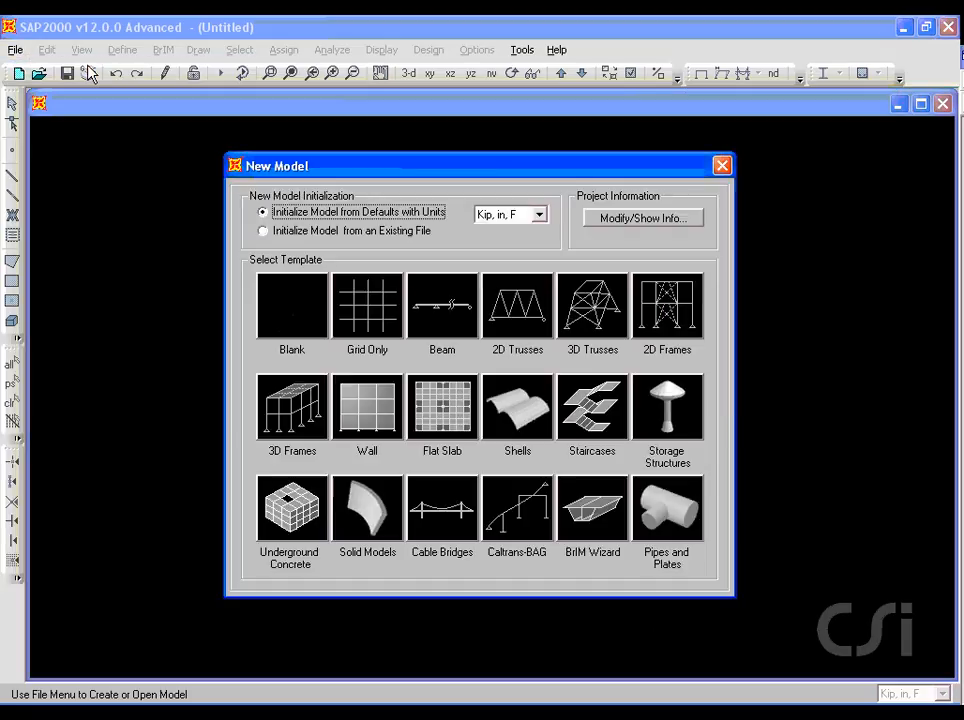
left_click(539, 214)
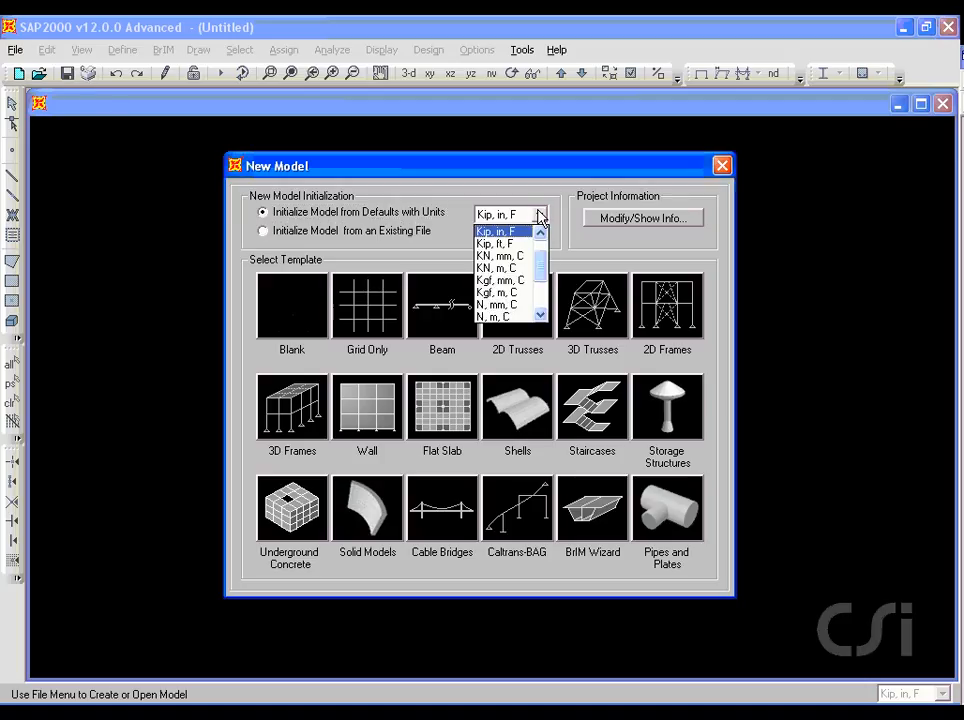
left_click(495, 268)
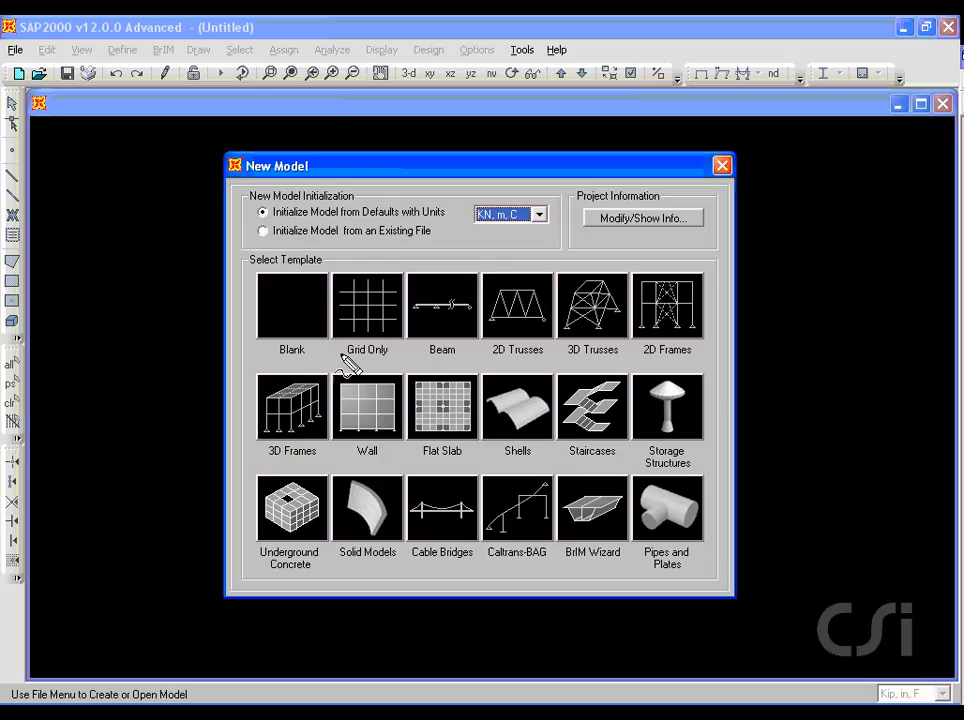
left_click_drag(340, 353, 388, 355)
key("Escape")
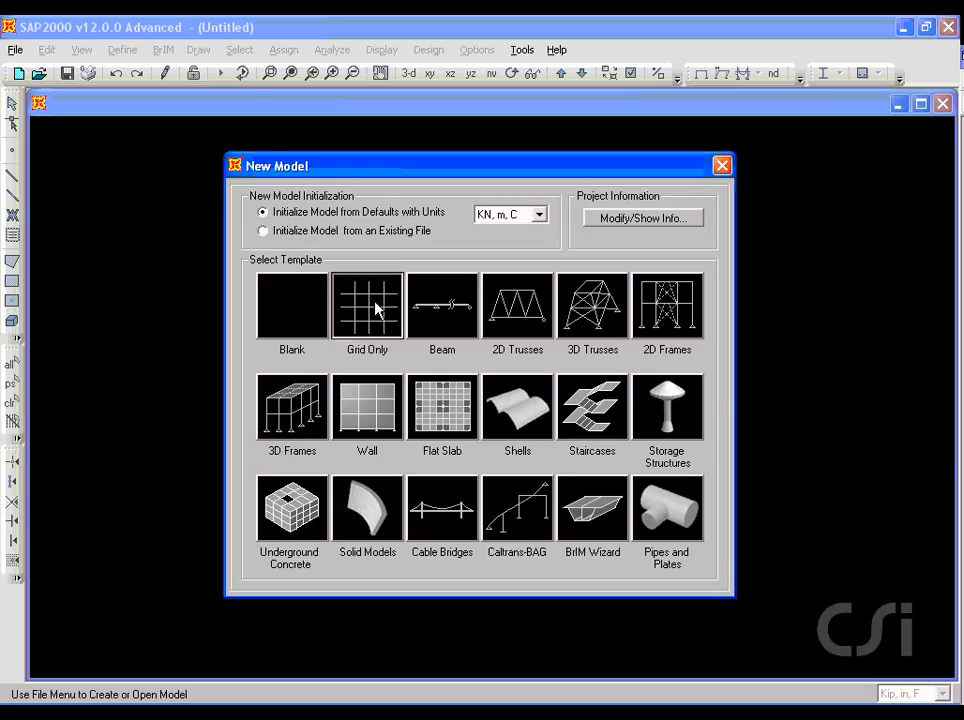
left_click(378, 311)
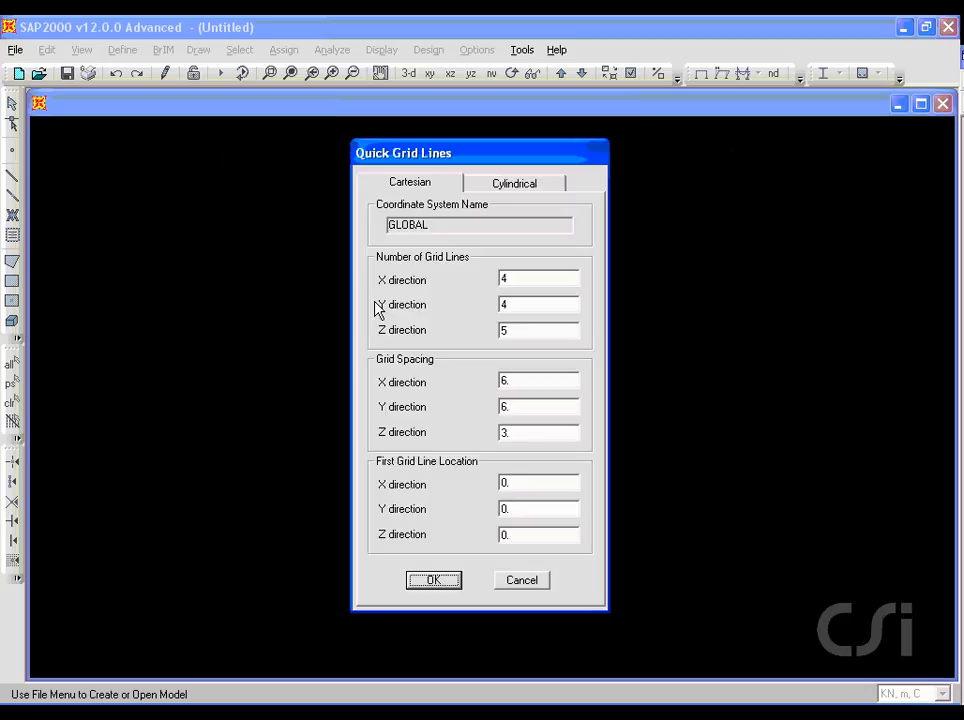
Step: Create the Cartesian grid with 3 grid lines each in the X, Y and Z directions
double_click(516, 276)
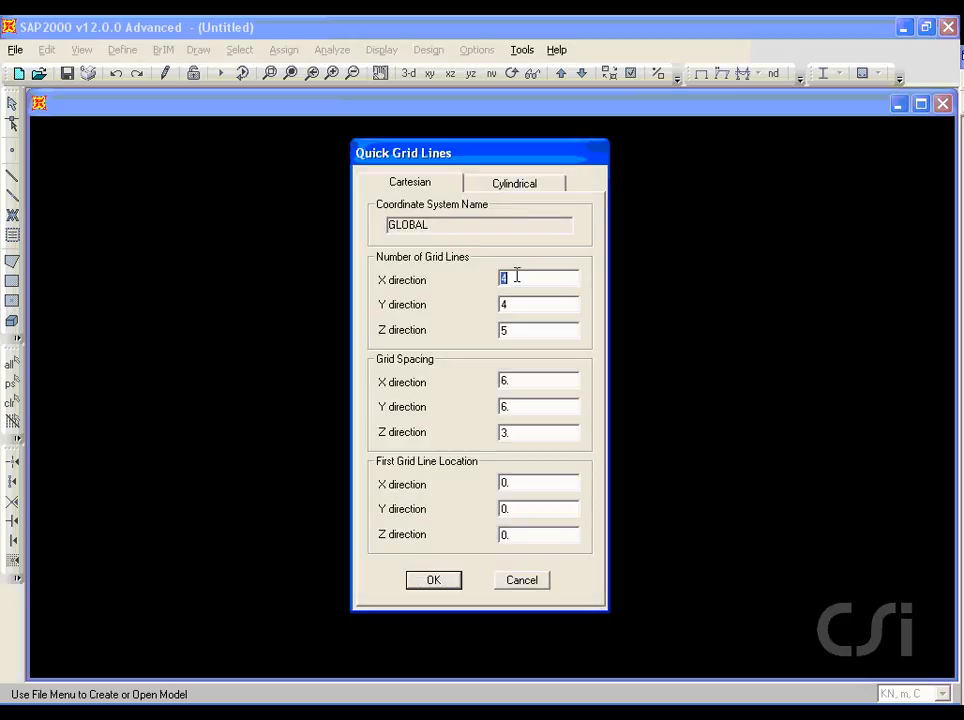
type("3")
double_click(508, 304)
type("3")
double_click(512, 329)
type("3")
left_click(434, 581)
left_click(434, 581)
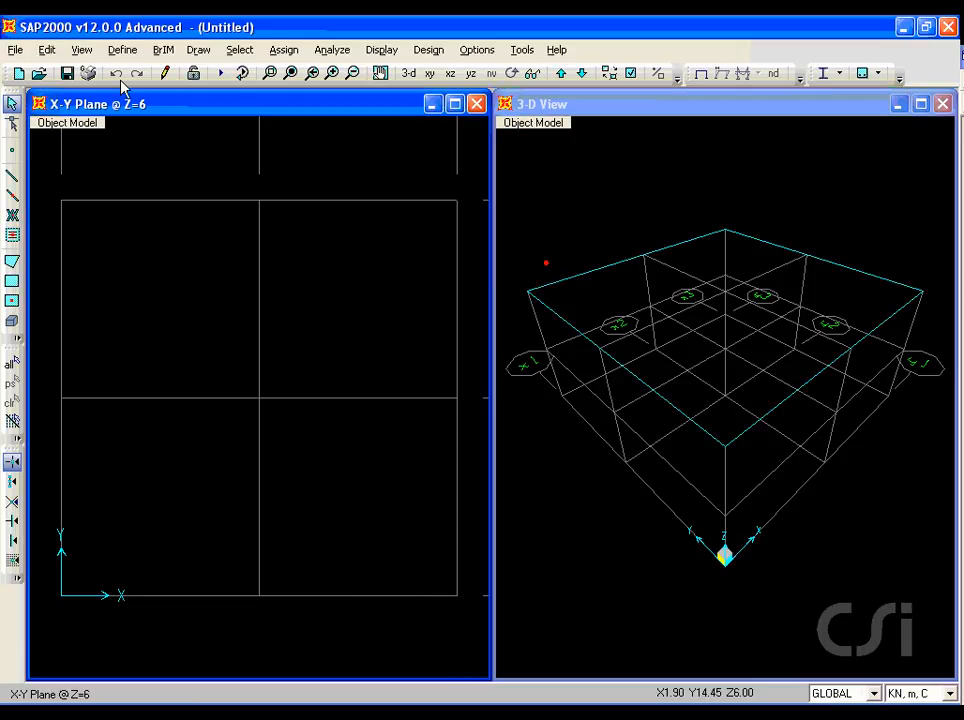
Step: Edit the GLOBAL grid system and set the X ordinates x1, x2 and x3 to -100, 0 and 100 m
left_click(122, 50)
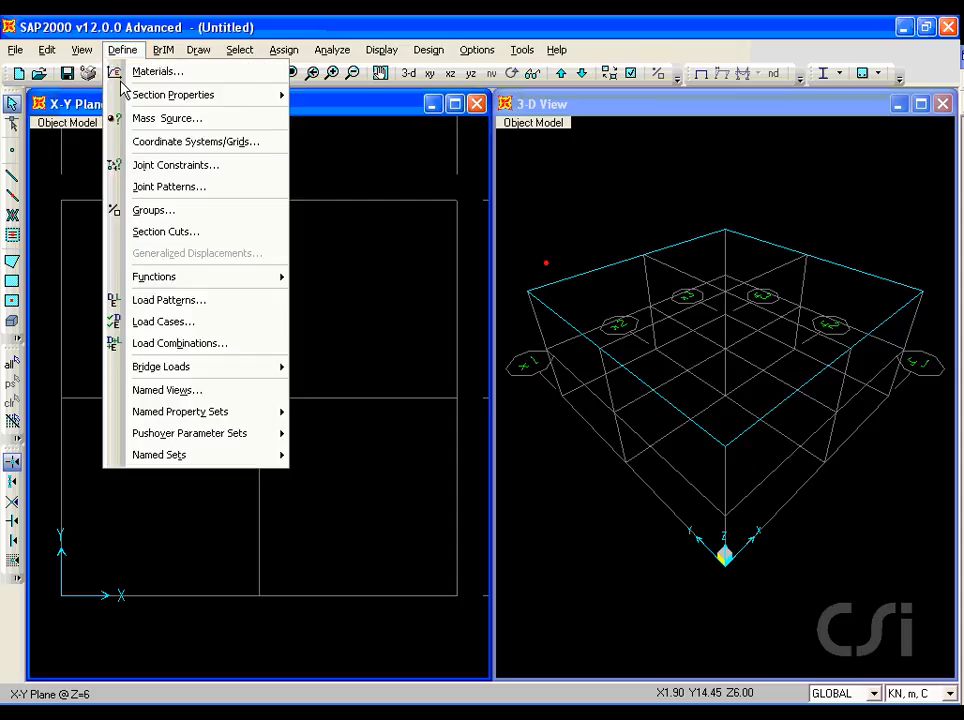
left_click(254, 143)
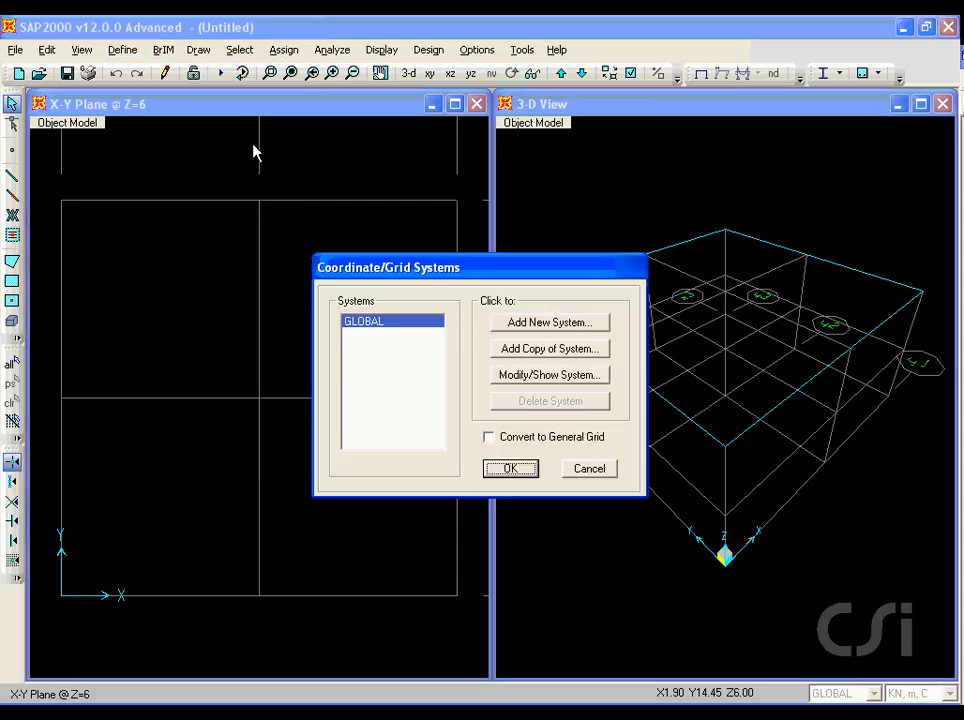
left_click(546, 375)
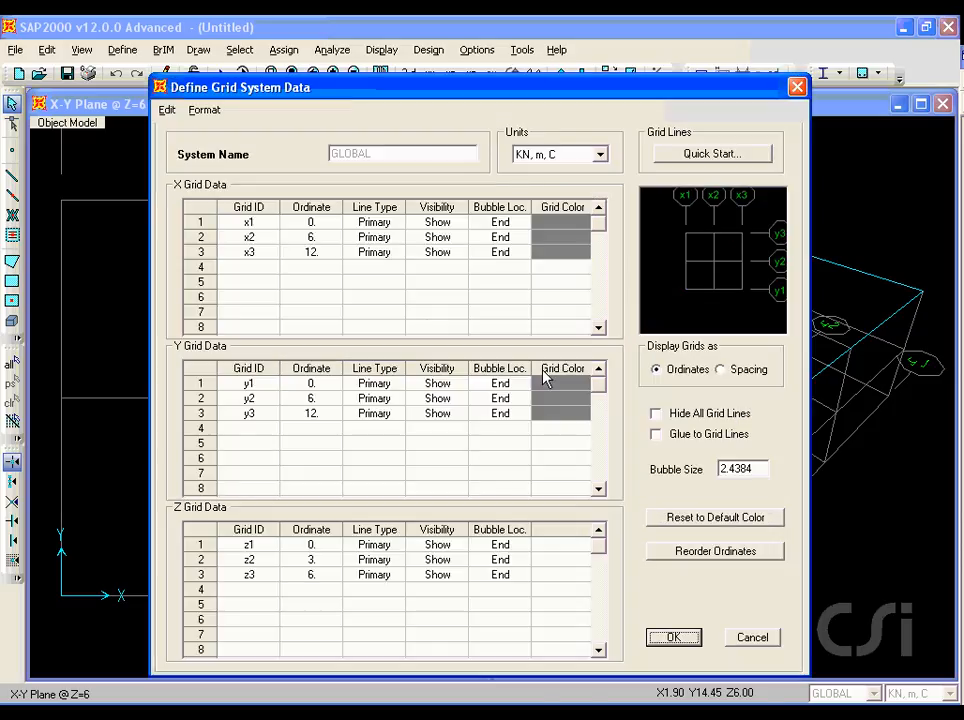
left_click(318, 223)
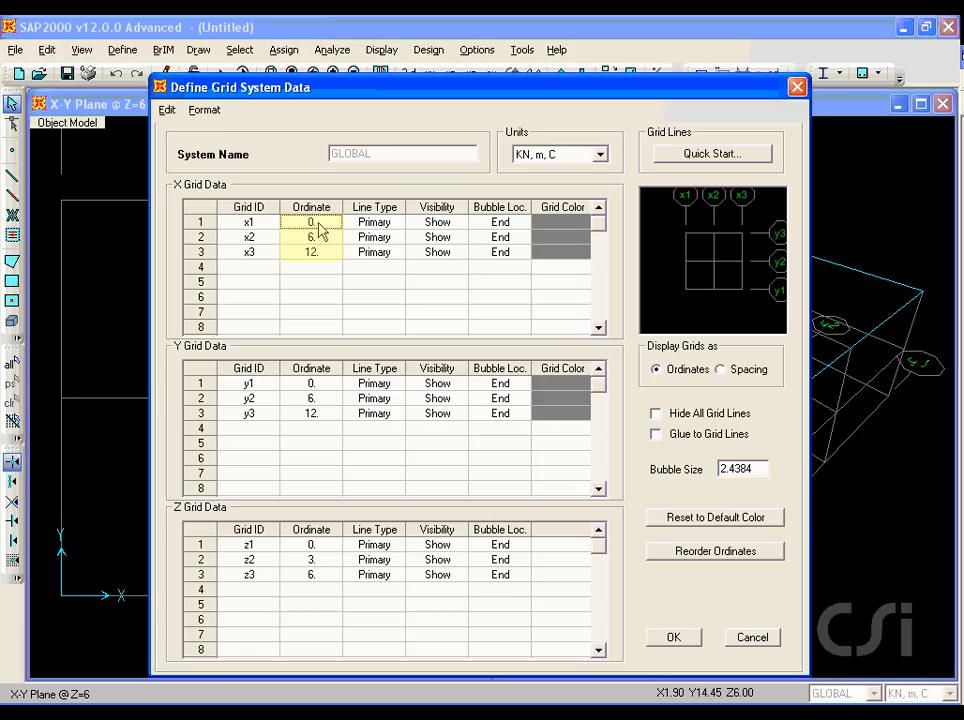
type("-100")
left_click(318, 241)
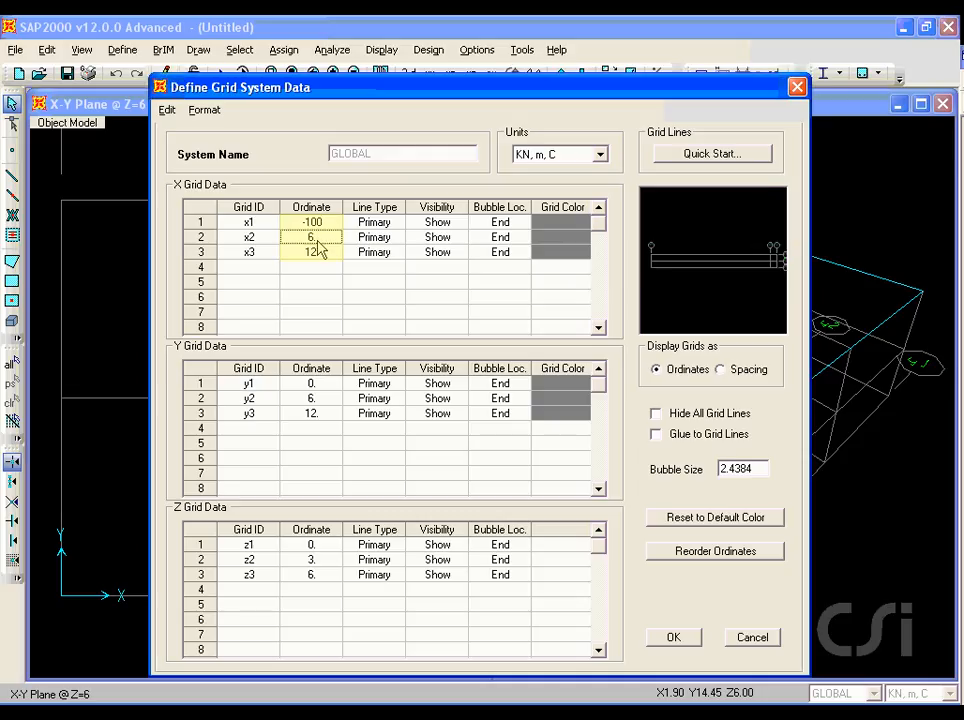
type("0")
left_click(318, 254)
type("100")
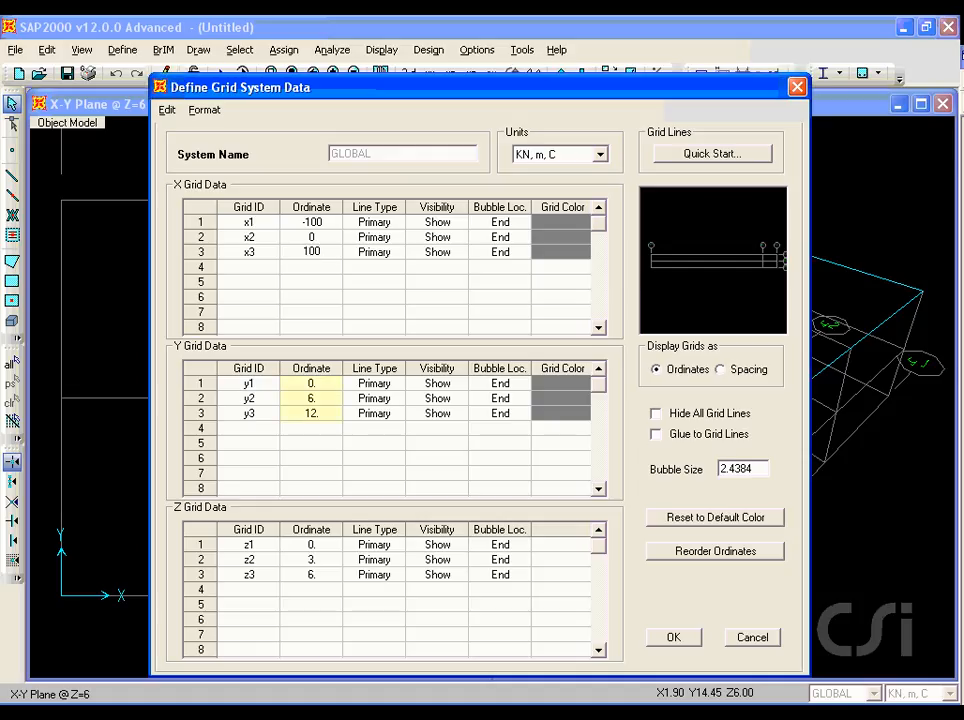
key("Return")
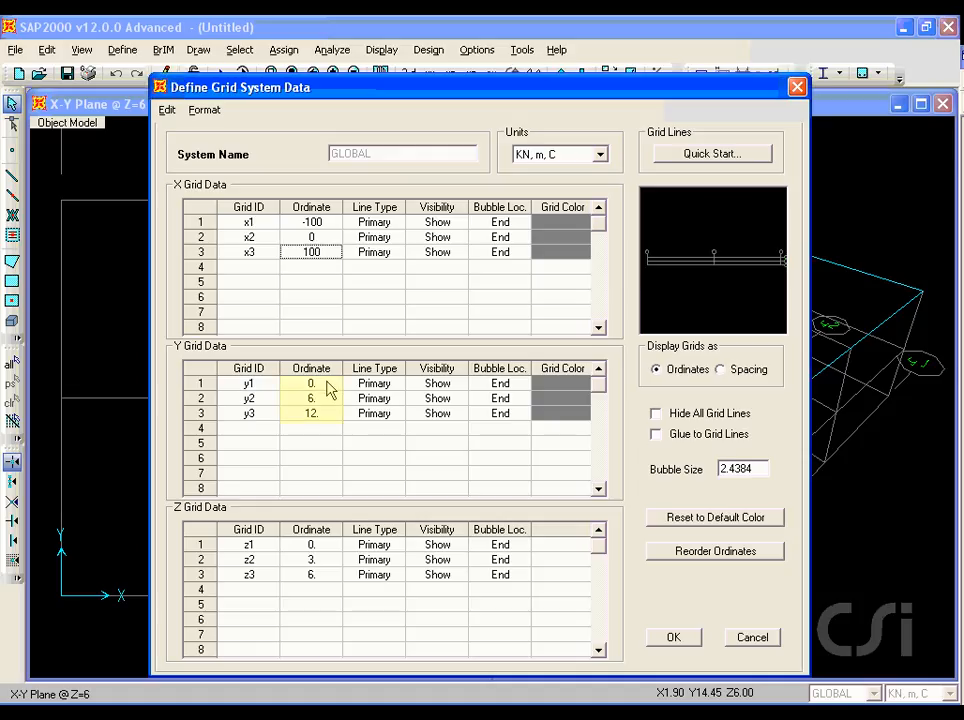
Step: Set the Y grid ordinates y1, y2 and y3 to -3, 3 and 0 m
left_click(327, 383)
type("-3")
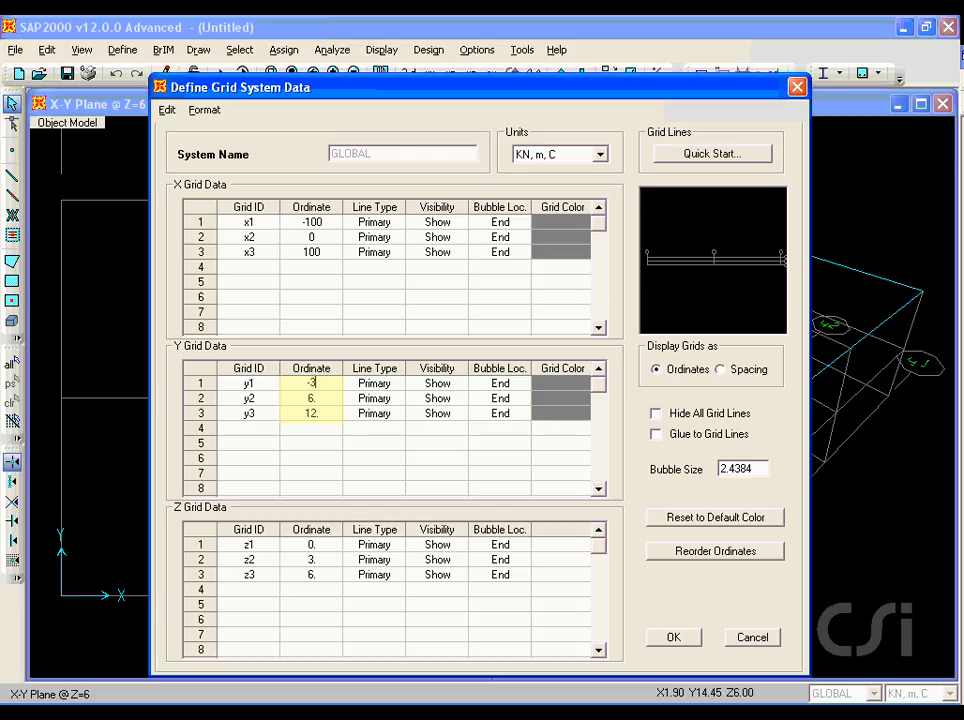
left_click(323, 400)
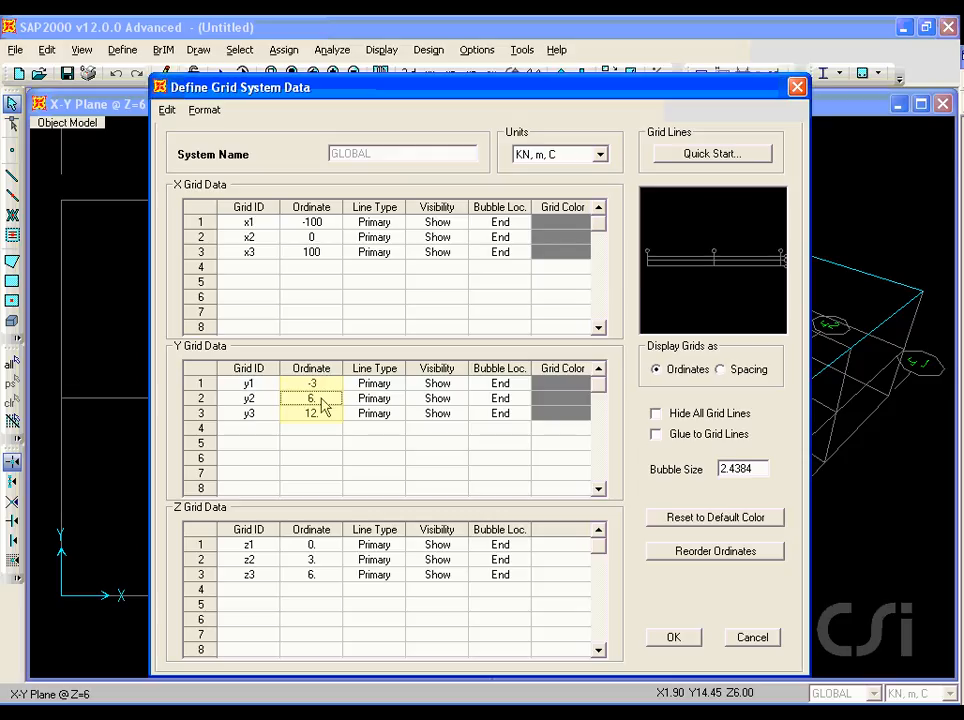
type("3")
left_click(323, 415)
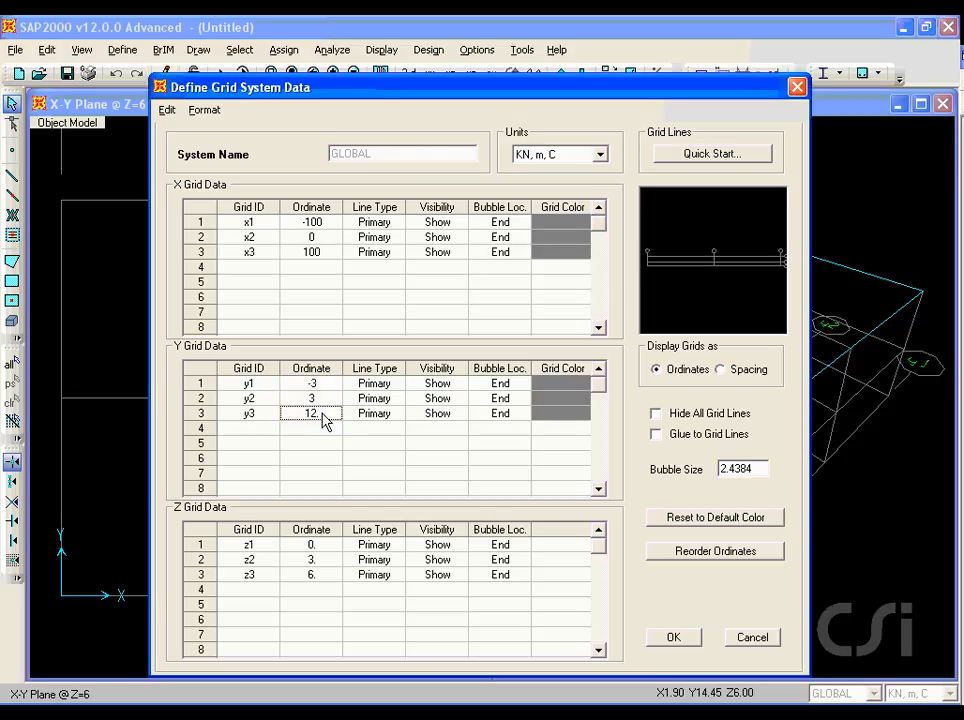
type("0")
key("Return")
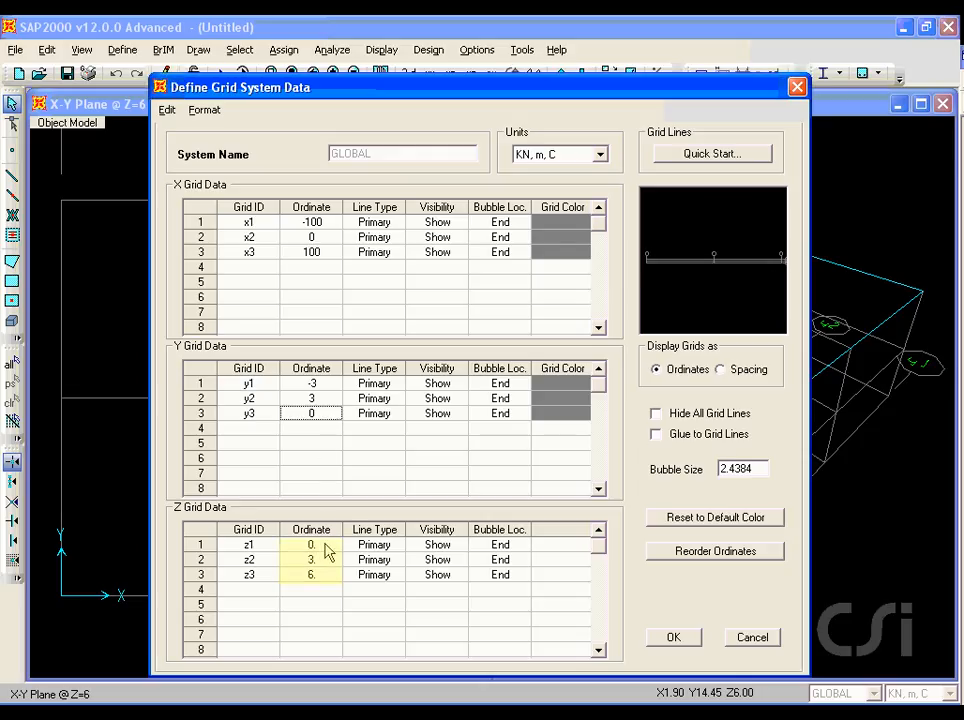
Step: Set the Z grid ordinates to -10, 0 and 50 m, apply the grid system, and close the X-Y plane view
left_click(326, 546)
type("-10")
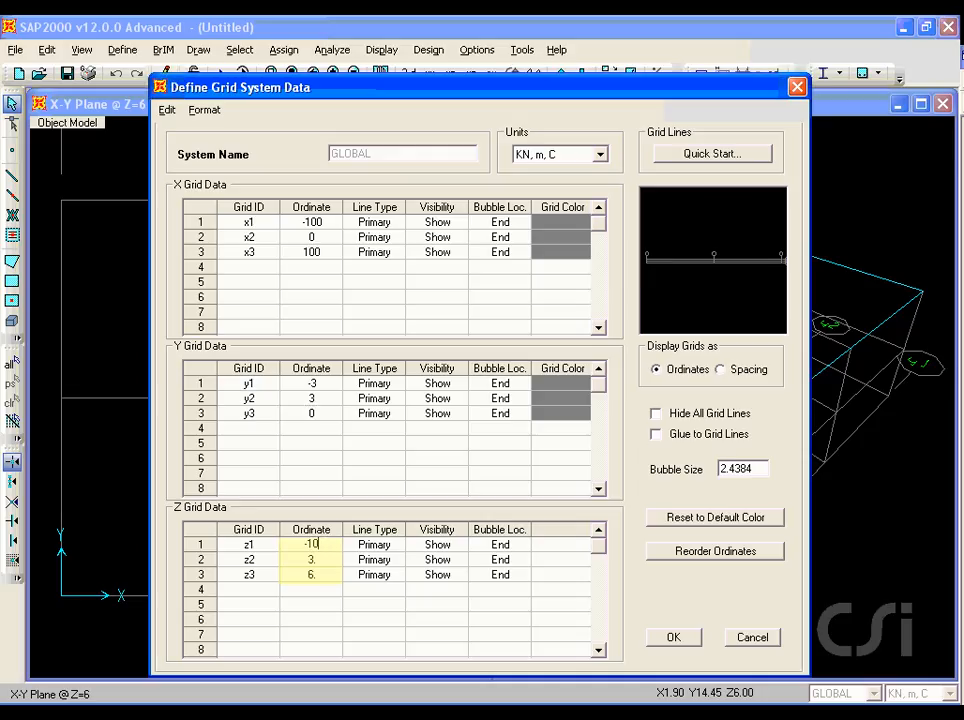
left_click(320, 562)
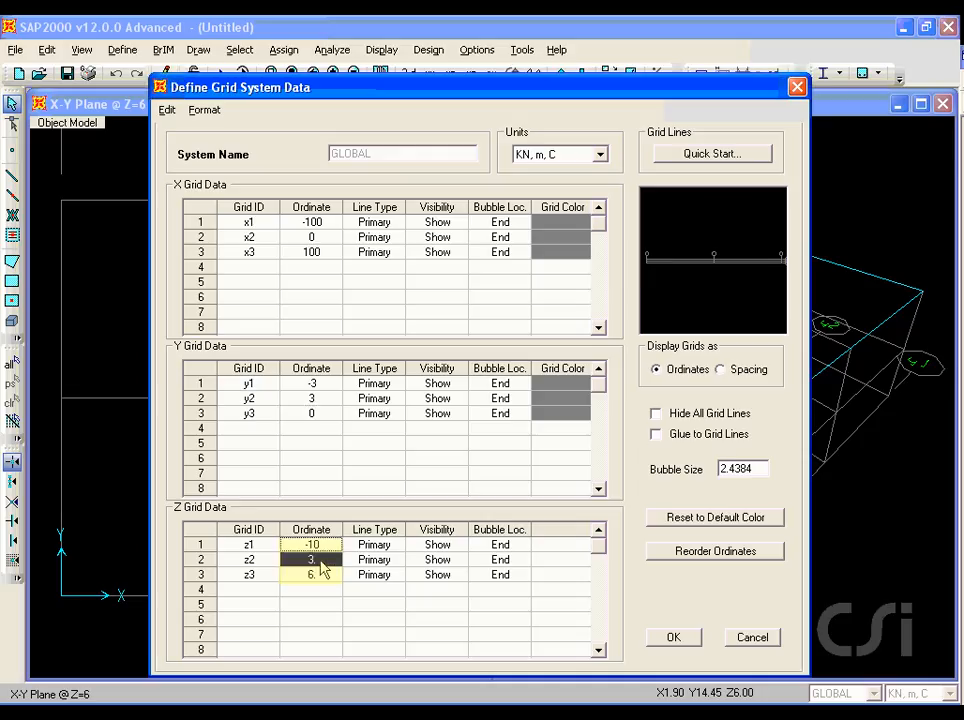
type("0")
left_click(321, 580)
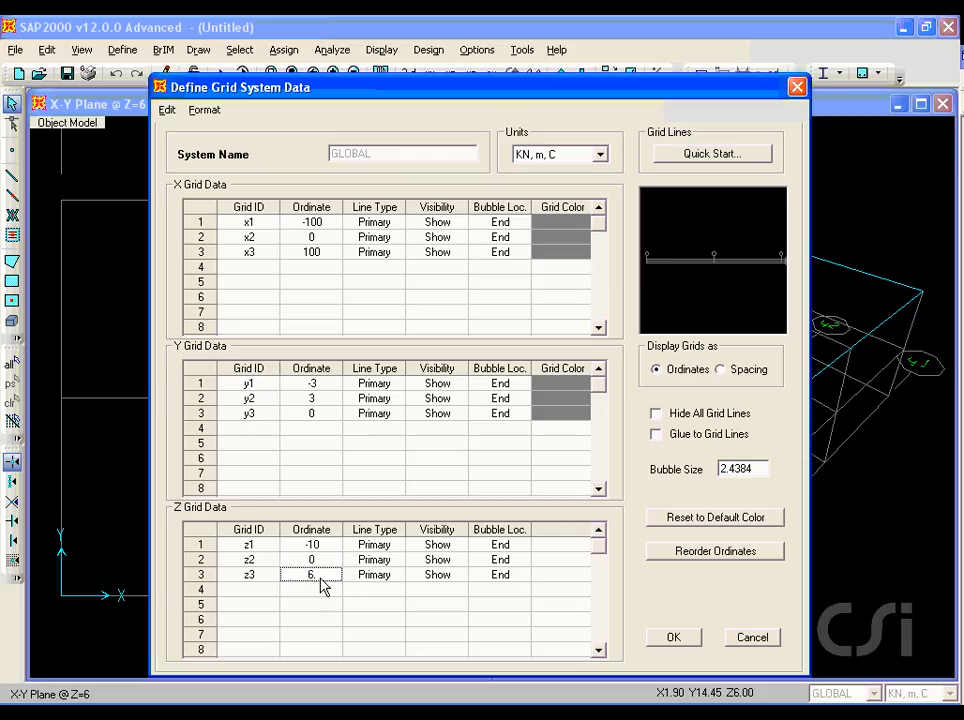
type("50")
left_click(670, 638)
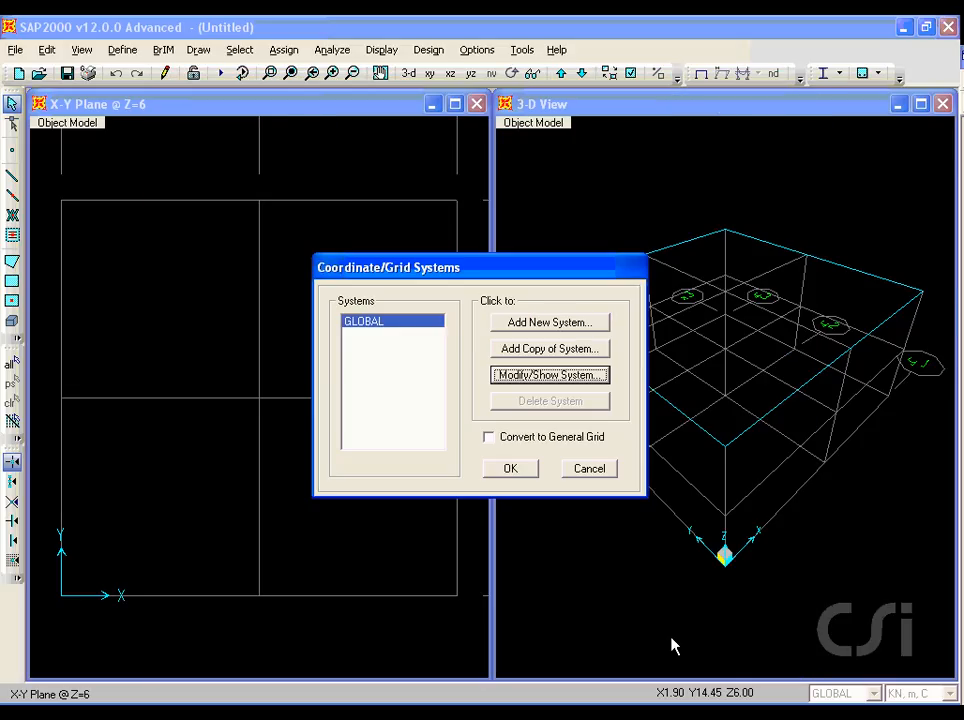
left_click(510, 469)
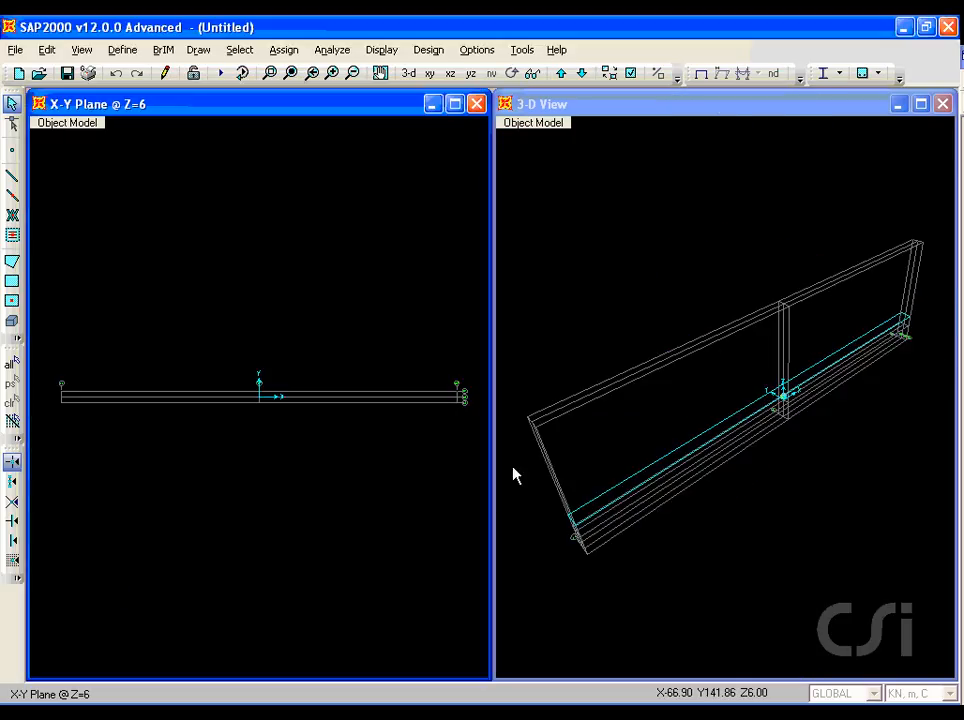
left_click(477, 106)
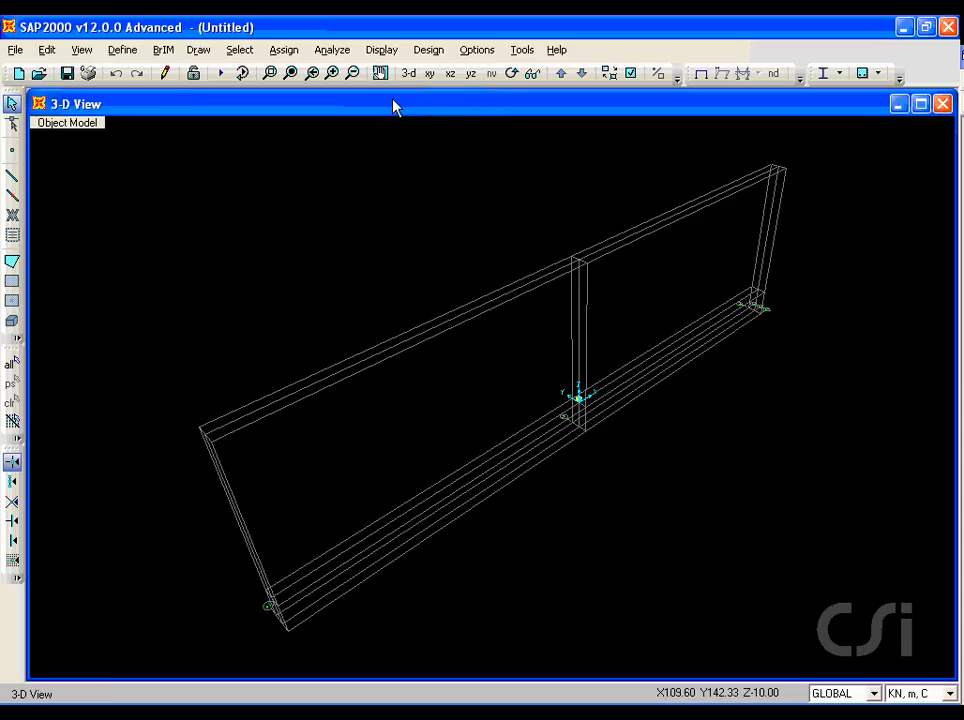
Step: Start adding a new steel frame section property of the Pipe type
left_click(121, 50)
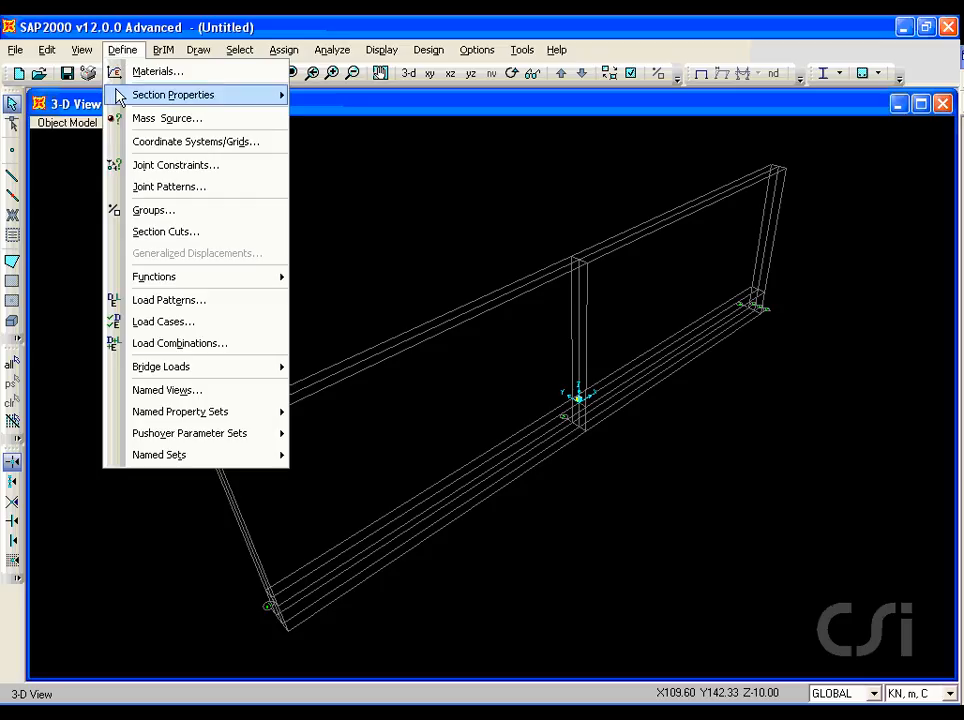
mouse_move(115, 96)
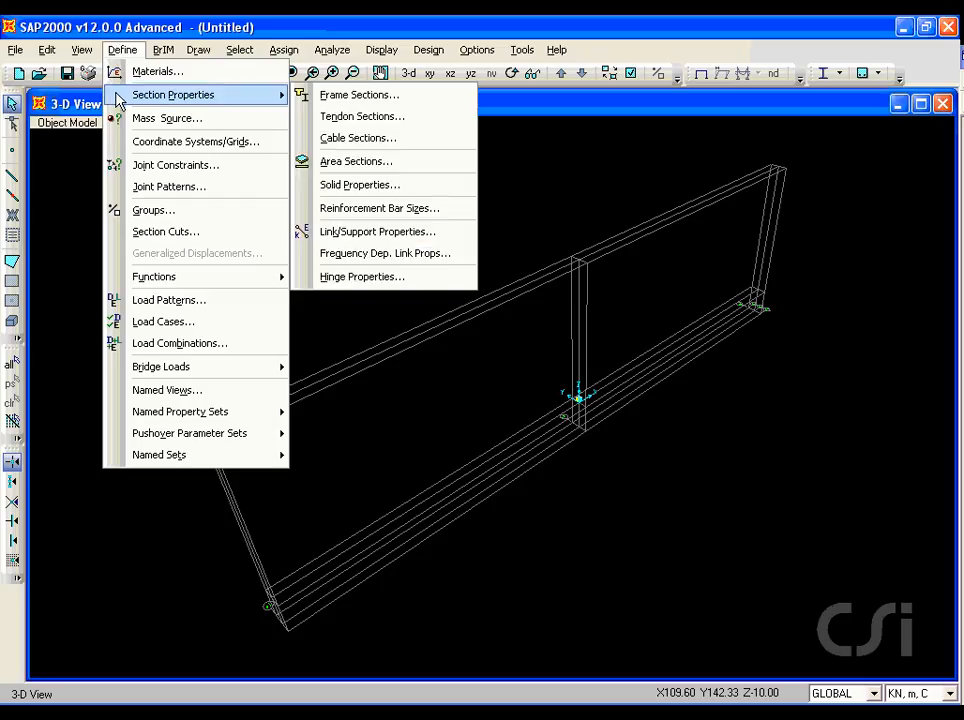
left_click(388, 98)
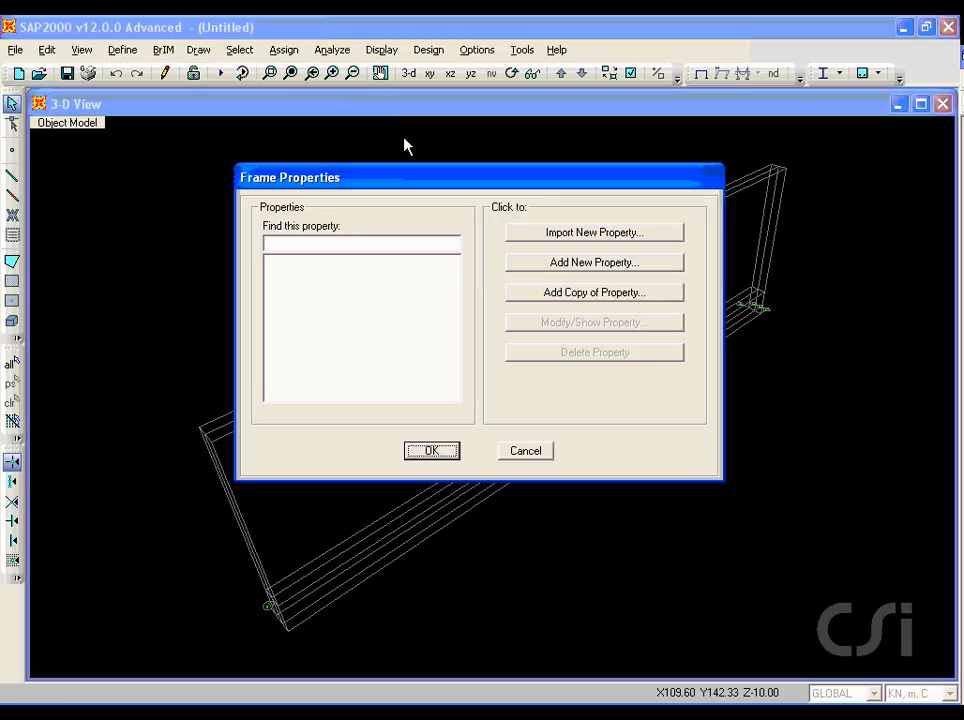
left_click_drag(551, 273, 640, 274)
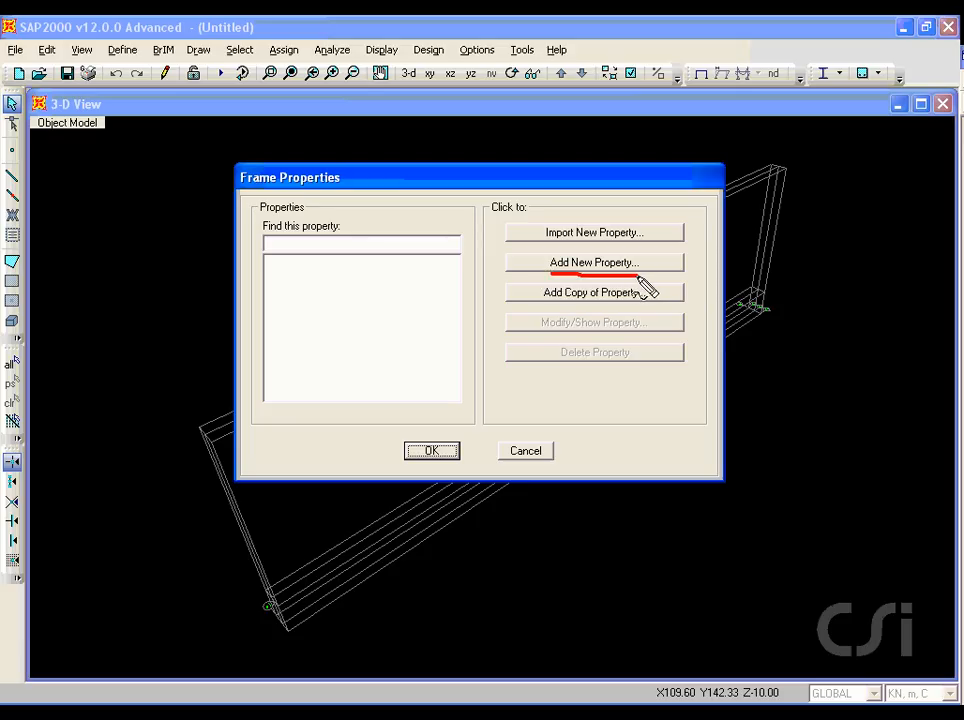
key("Escape")
left_click(630, 266)
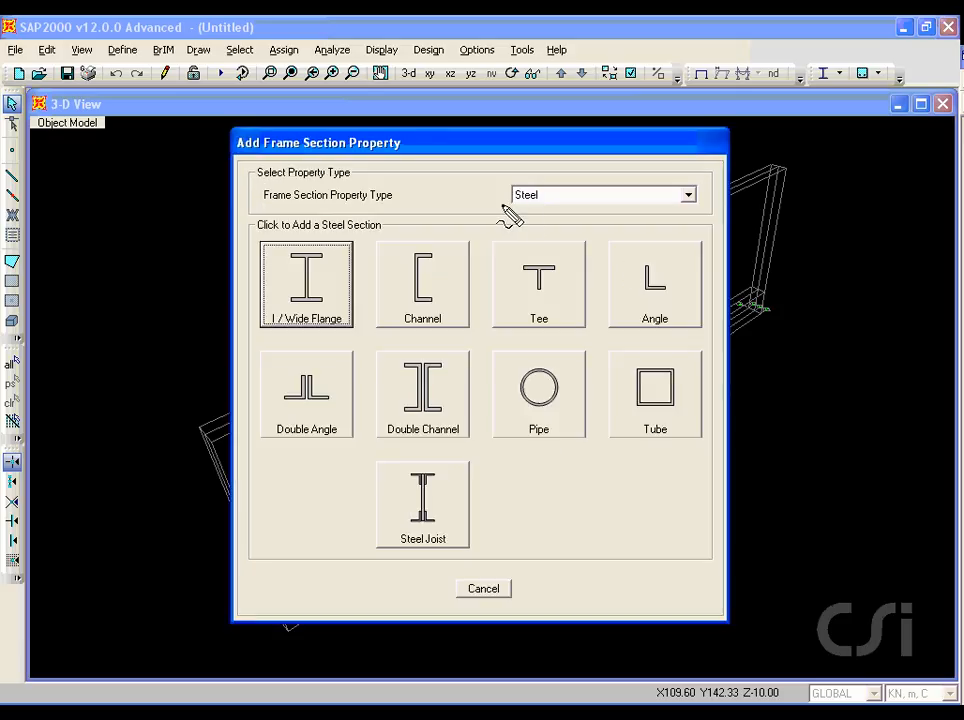
left_click_drag(513, 207, 550, 211)
key("Escape")
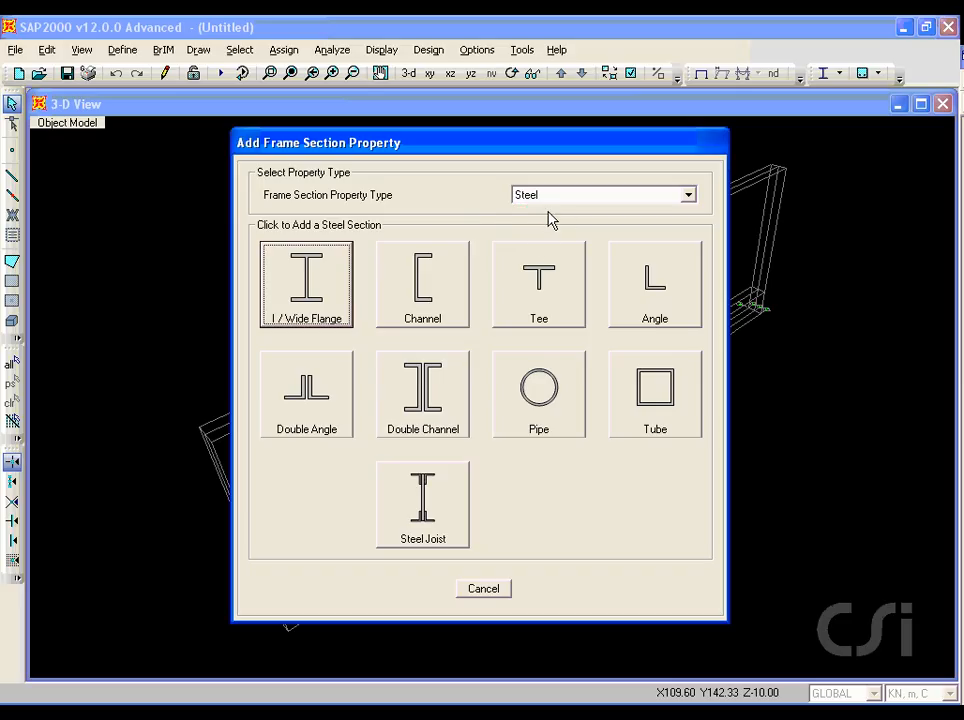
left_click(544, 390)
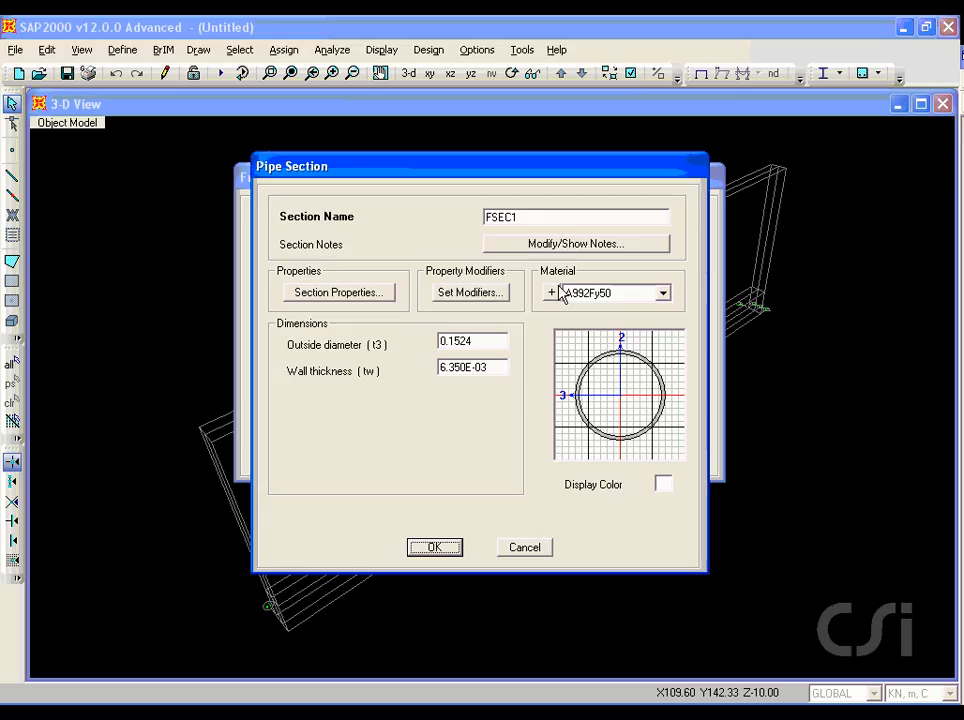
Step: Name the pipe section PYLBOT and give it a 1.2 m outside diameter and 0.05 m wall thickness
left_click_drag(546, 217, 449, 219)
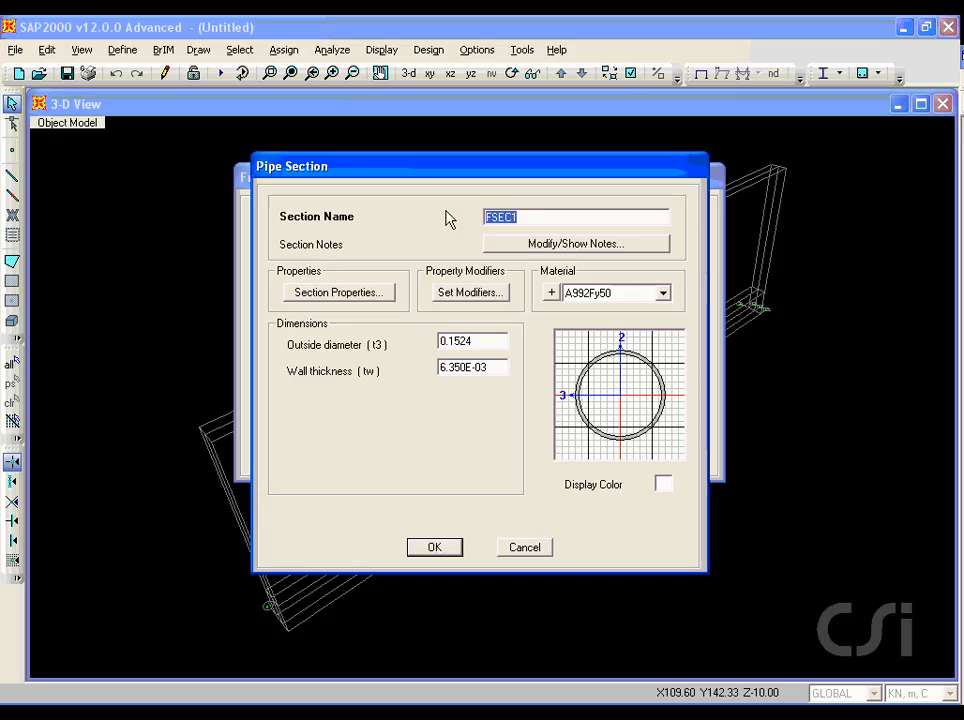
type("PYLBOT")
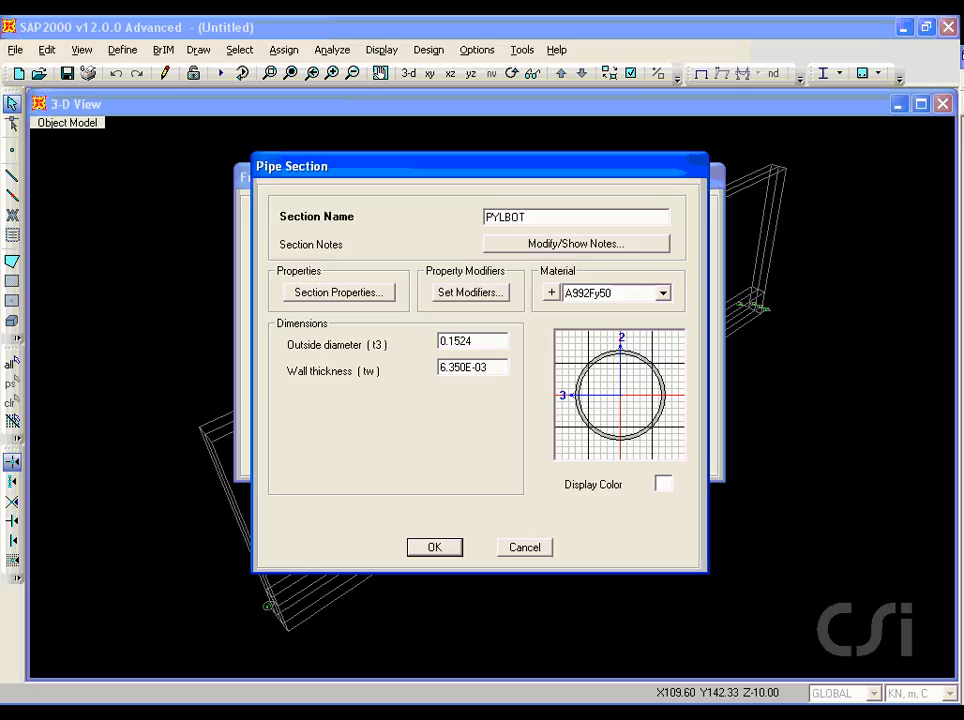
double_click(476, 342)
type("1.2")
double_click(485, 366)
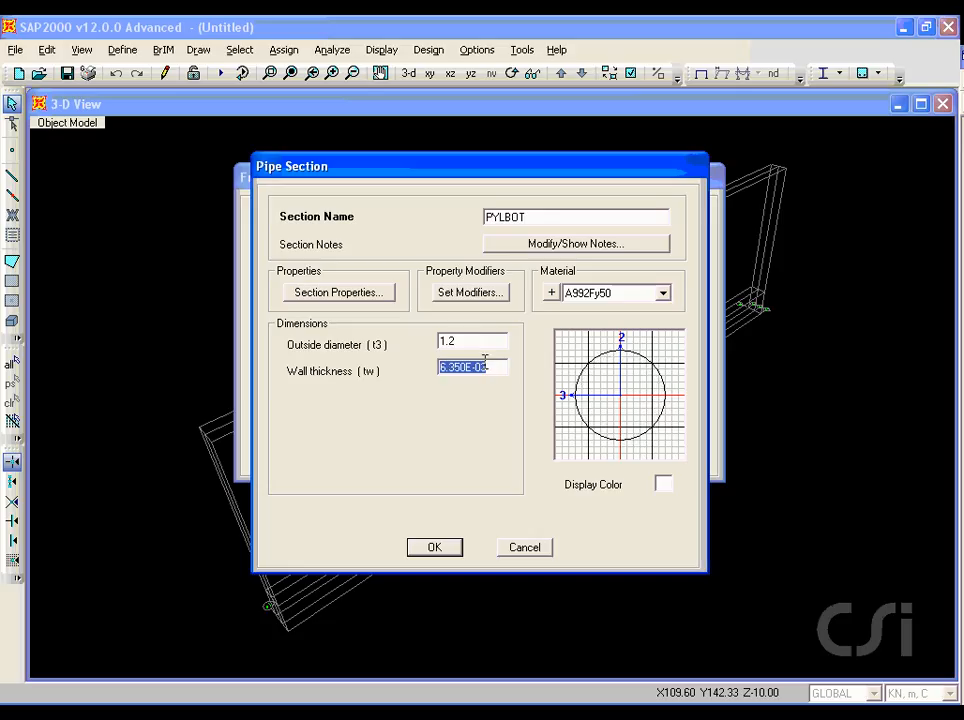
type("0.05")
left_click(436, 551)
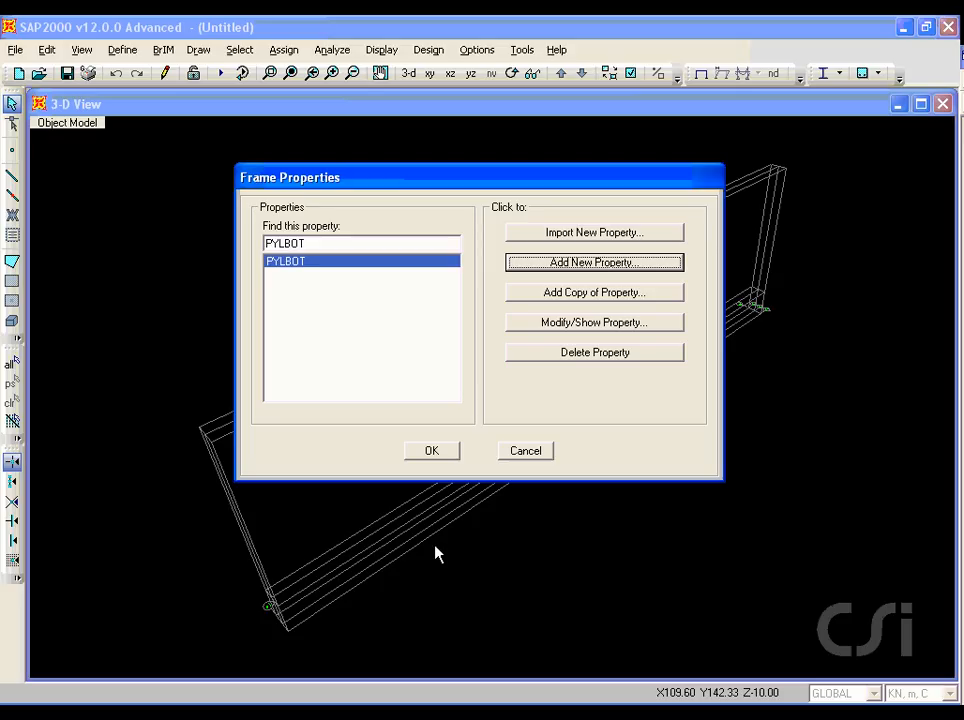
Step: Add another steel frame section property of the Pipe type and name it PYLTOP
left_click(572, 266)
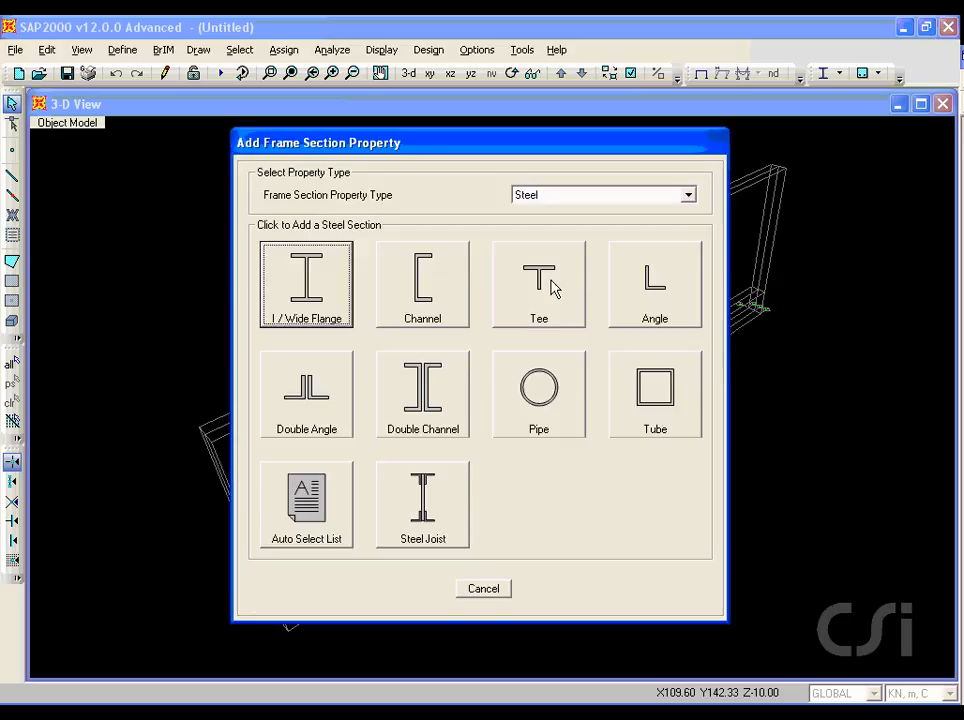
left_click(527, 383)
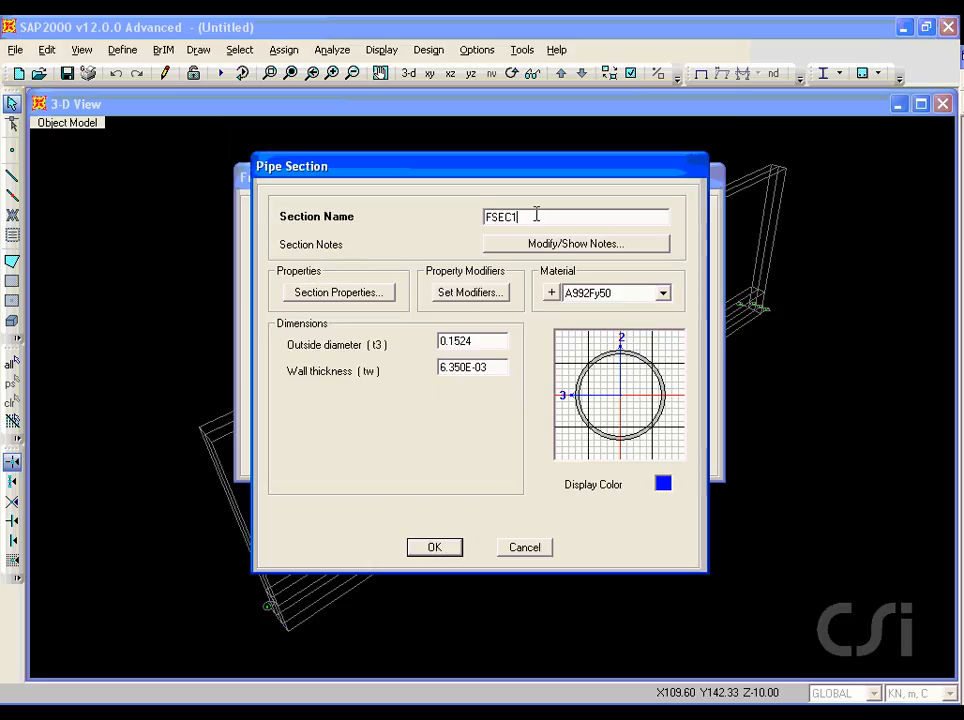
left_click_drag(534, 216, 450, 215)
type("PYLTOP")
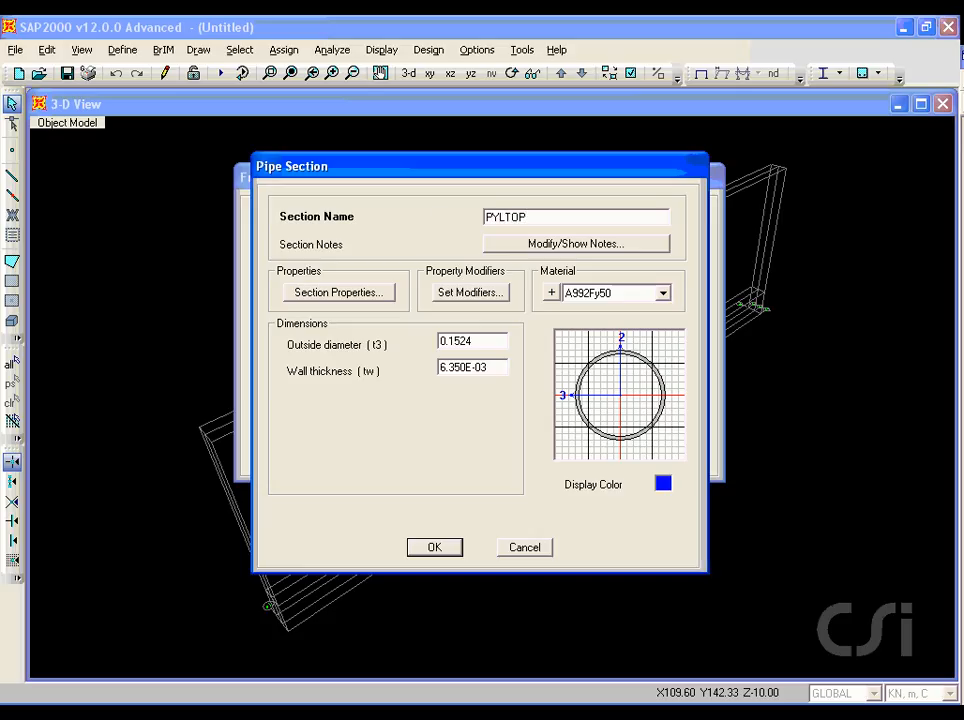
Step: Give the PYLTOP pipe section a 0.6 m outside diameter and 0.05 m wall thickness, and save it
double_click(487, 337)
type("0.6")
double_click(493, 366)
type("0")
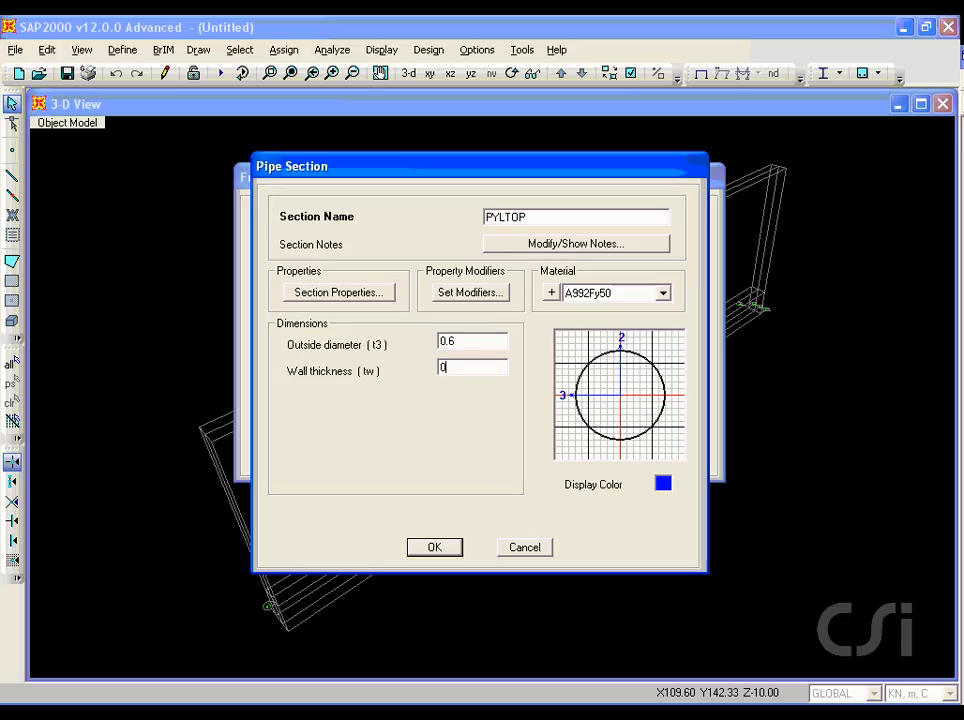
type(".05")
left_click(436, 548)
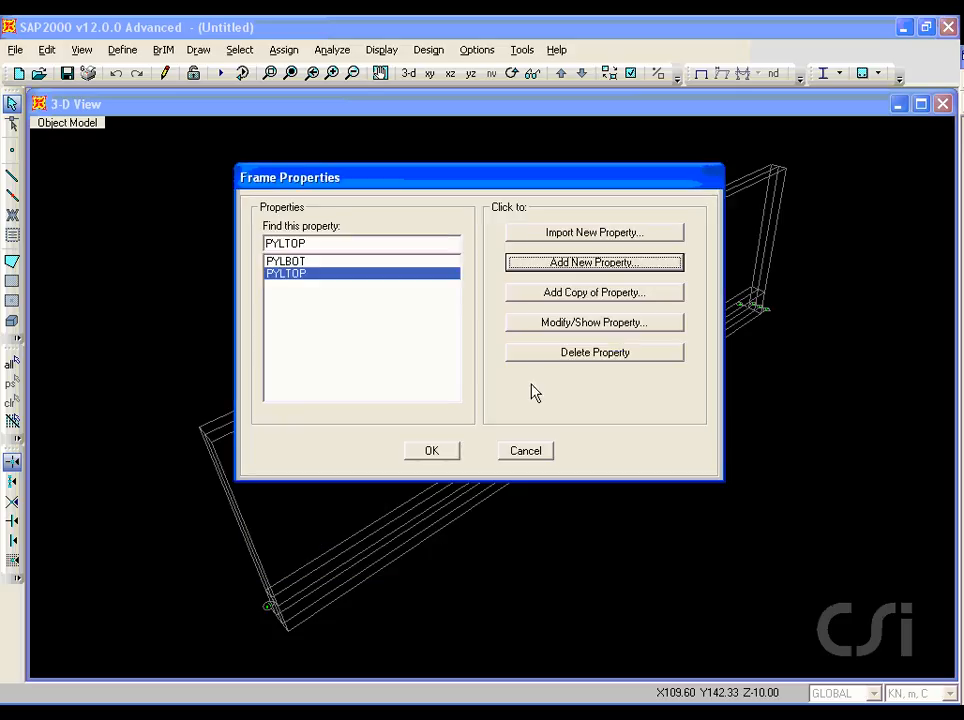
Step: Add a Nonprismatic frame section from the Other property type and name it PYLON
left_click(581, 266)
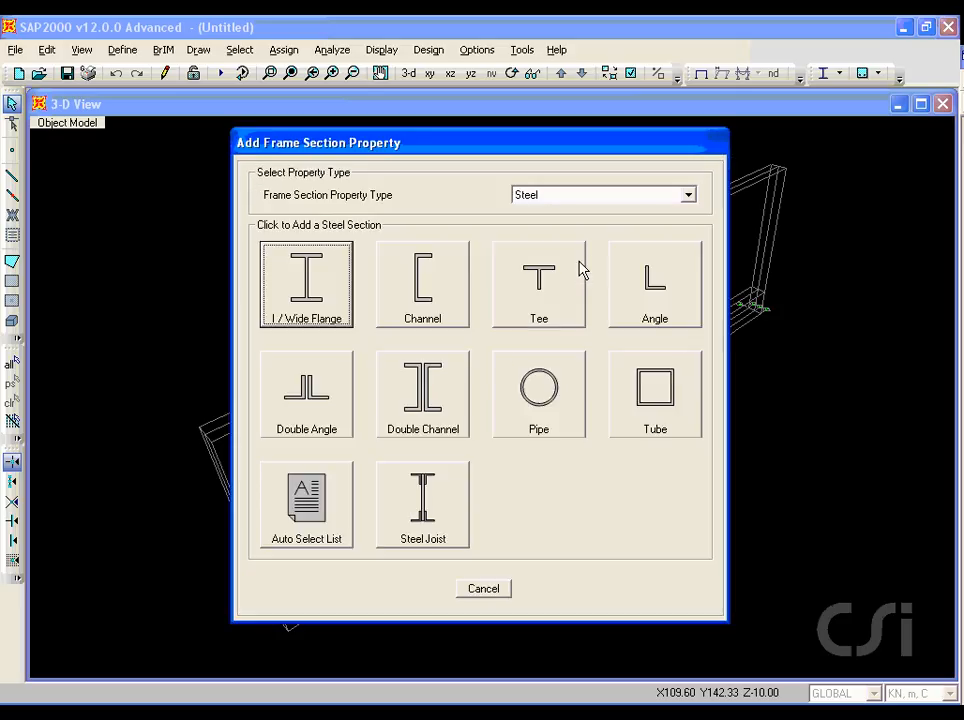
left_click(582, 196)
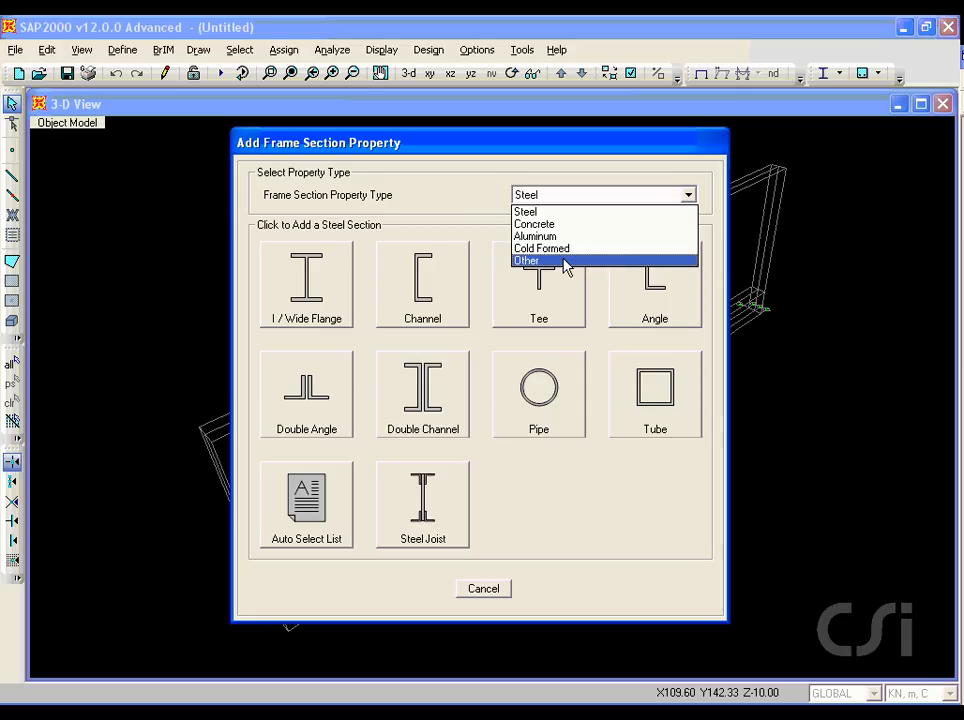
left_click(565, 261)
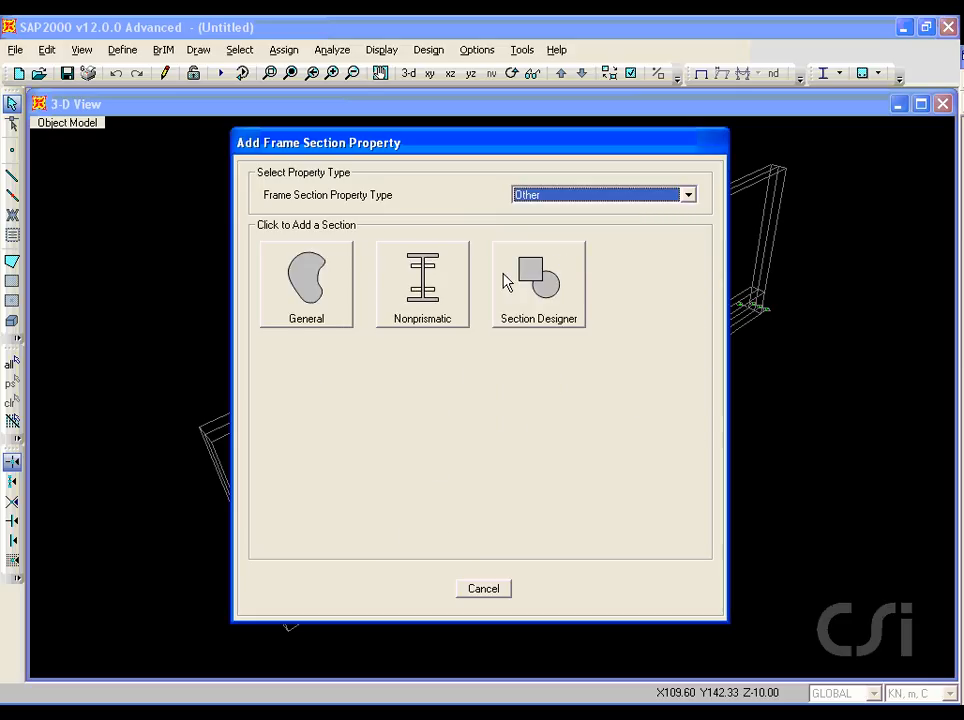
left_click_drag(392, 330, 432, 330)
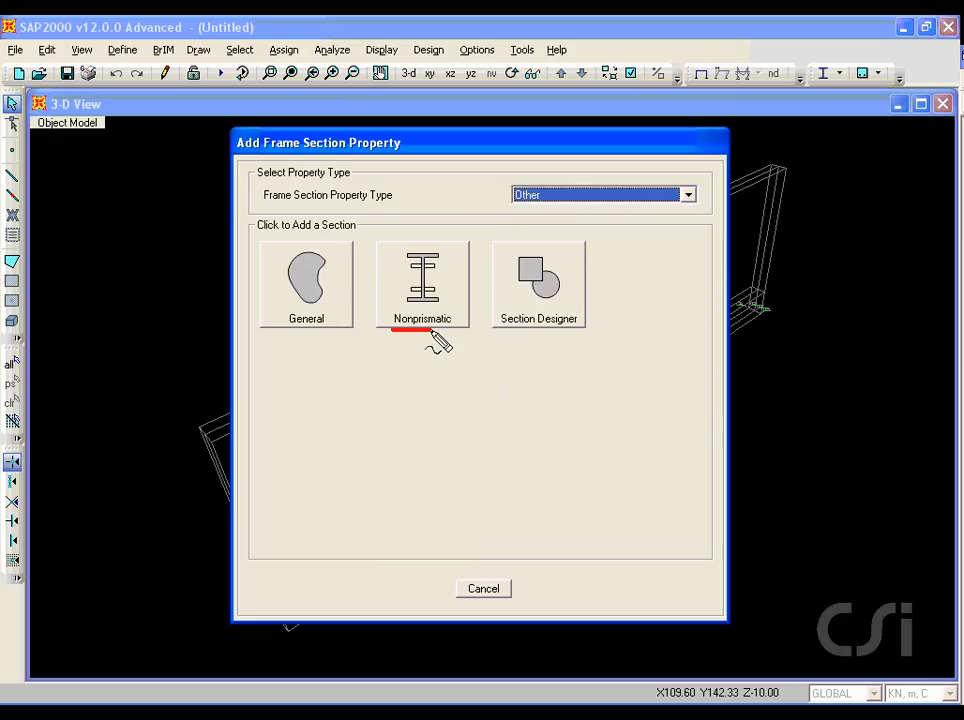
left_click(427, 289)
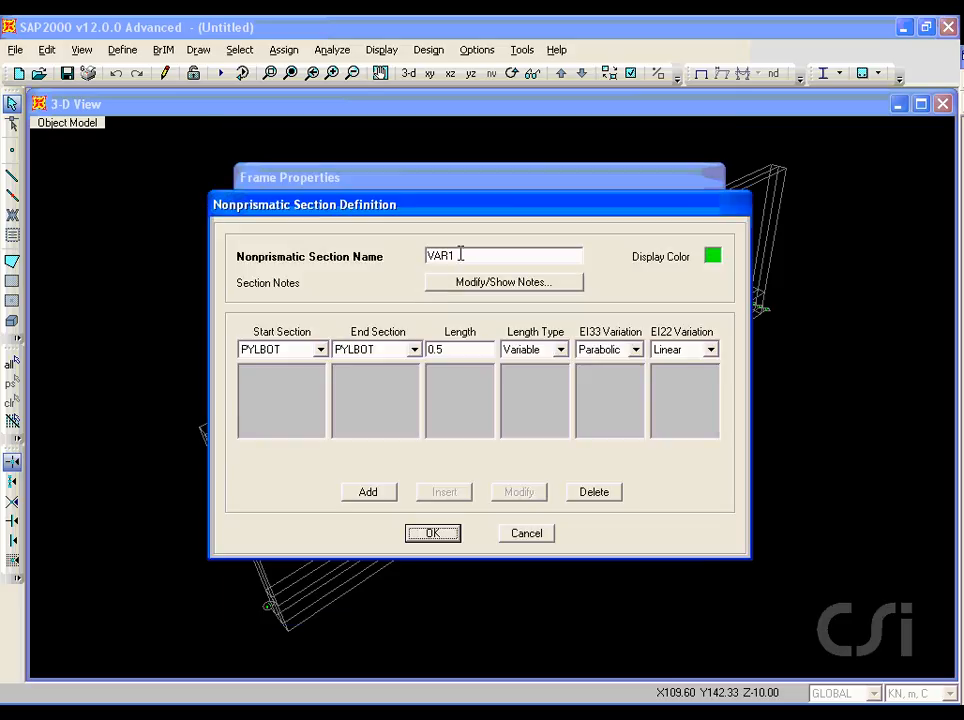
double_click(460, 255)
type("PYLON")
Step: Set the PYLON segment's start section to PYLTOP and its variable length to 1
left_click(297, 349)
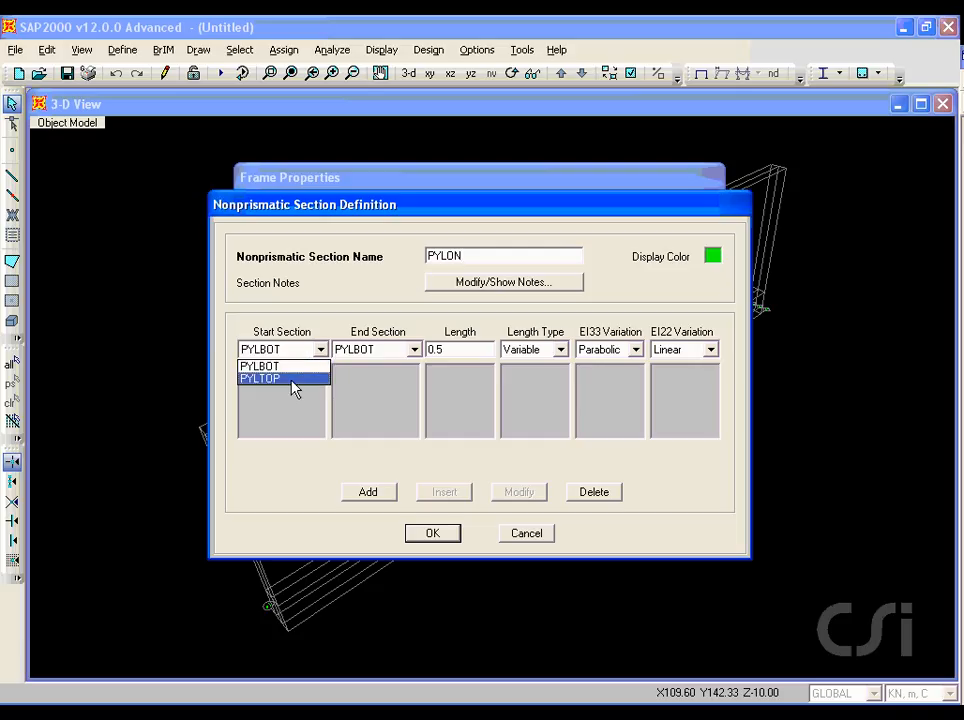
left_click(287, 379)
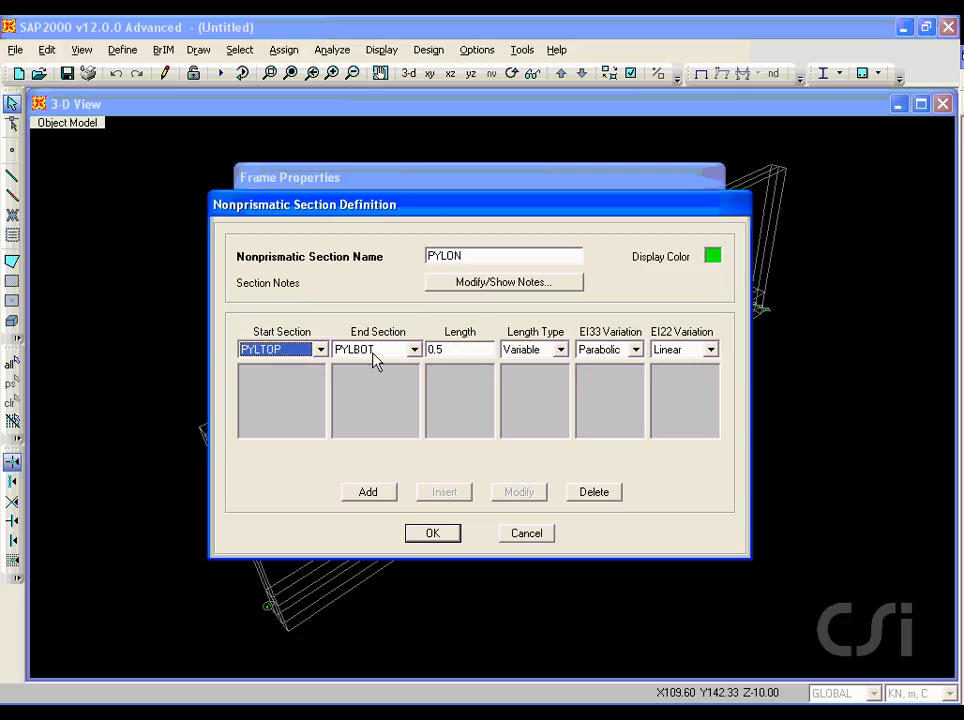
type("1")
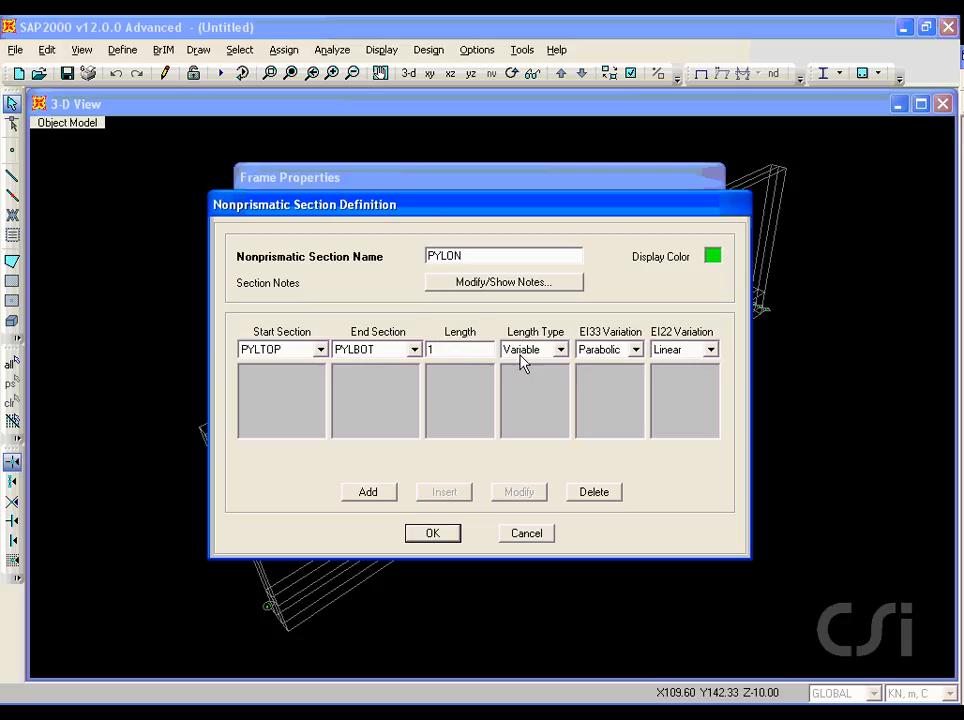
Step: Set both EI33 and EI22 variations to Cubic, add the segment to PYLON, and accept the frame property definitions
left_click(636, 352)
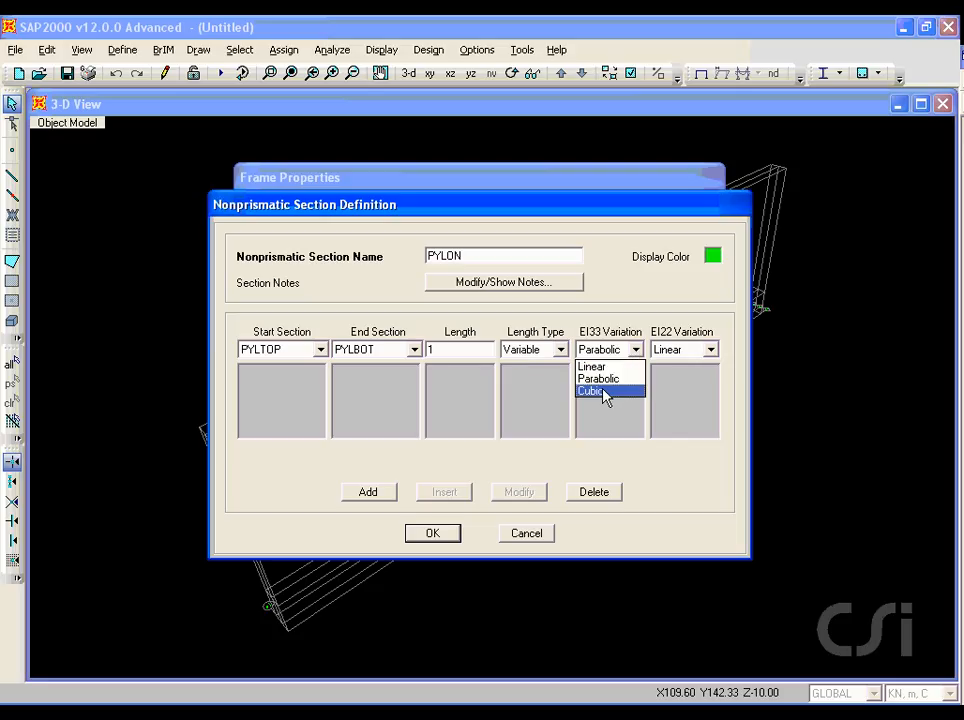
left_click(605, 391)
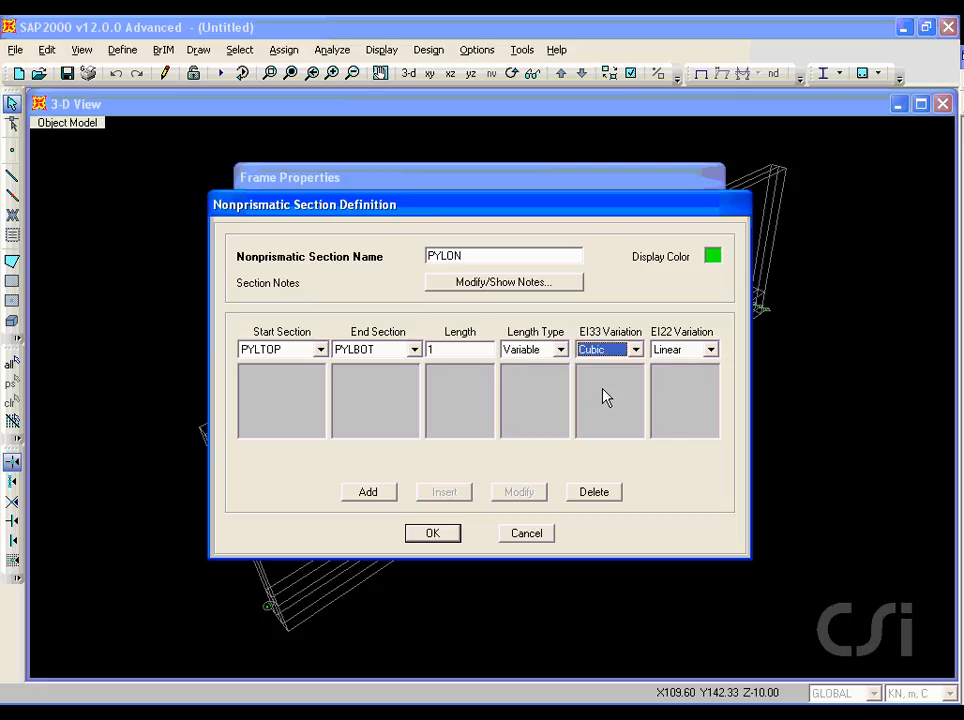
left_click(707, 350)
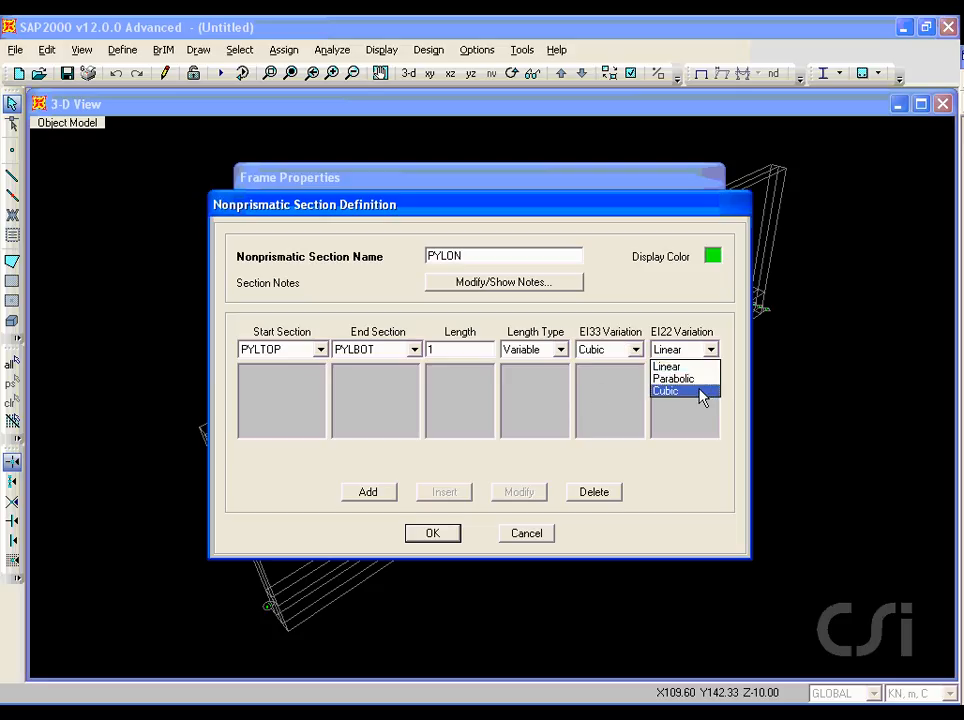
left_click(668, 391)
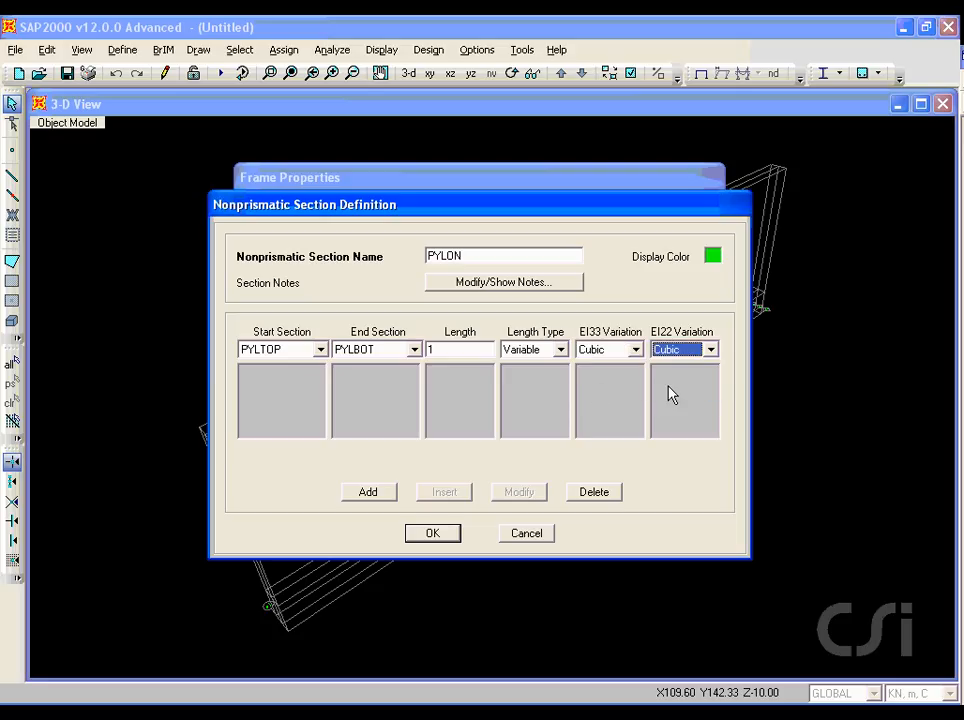
left_click(368, 494)
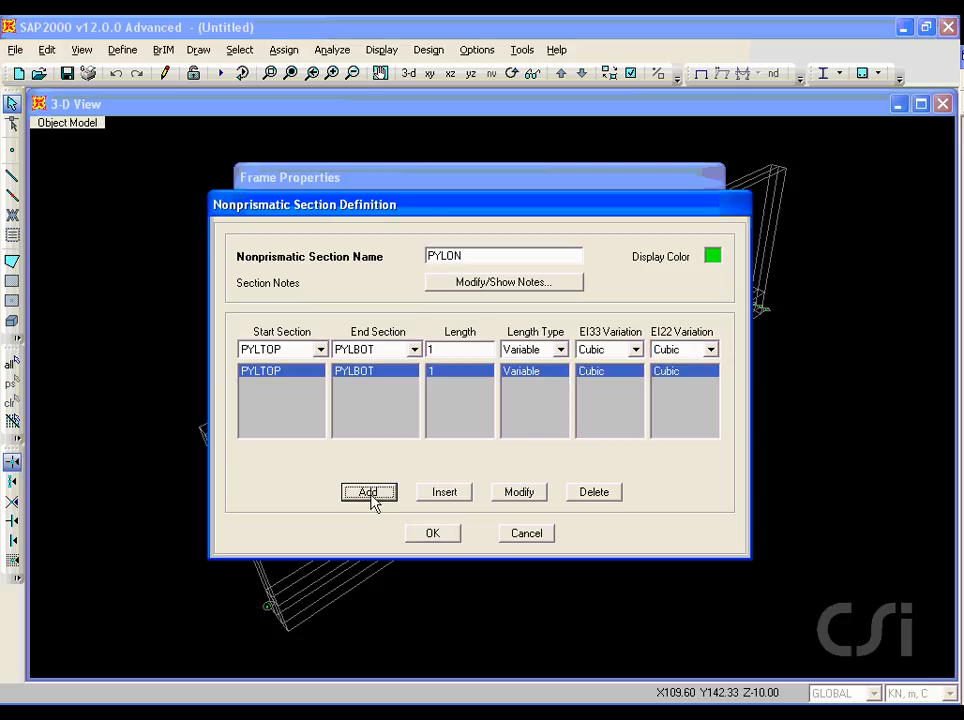
left_click(432, 535)
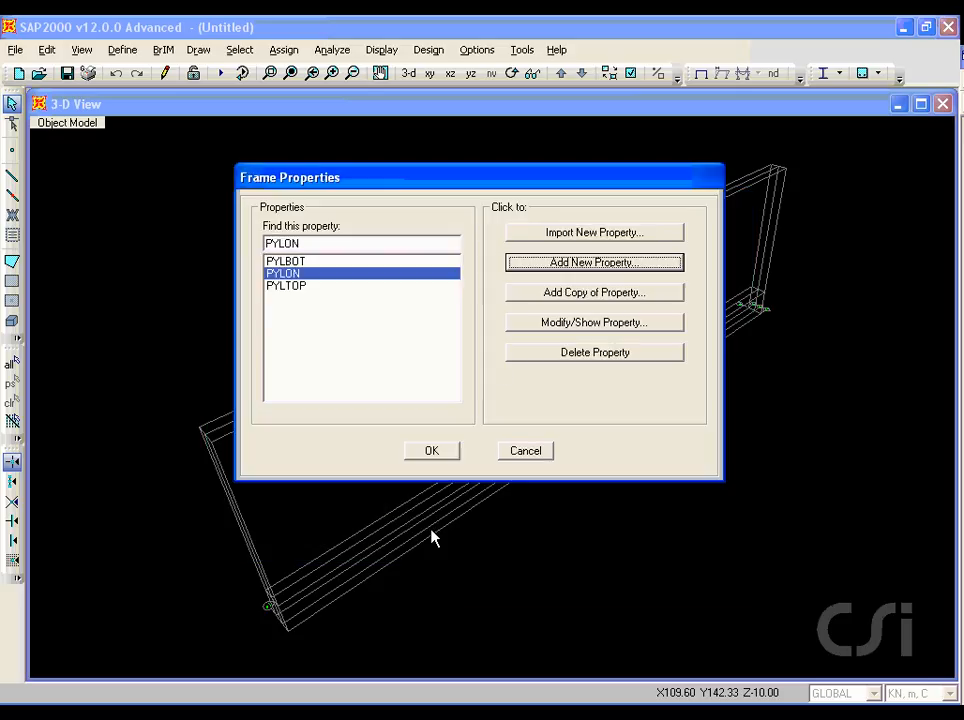
left_click(433, 456)
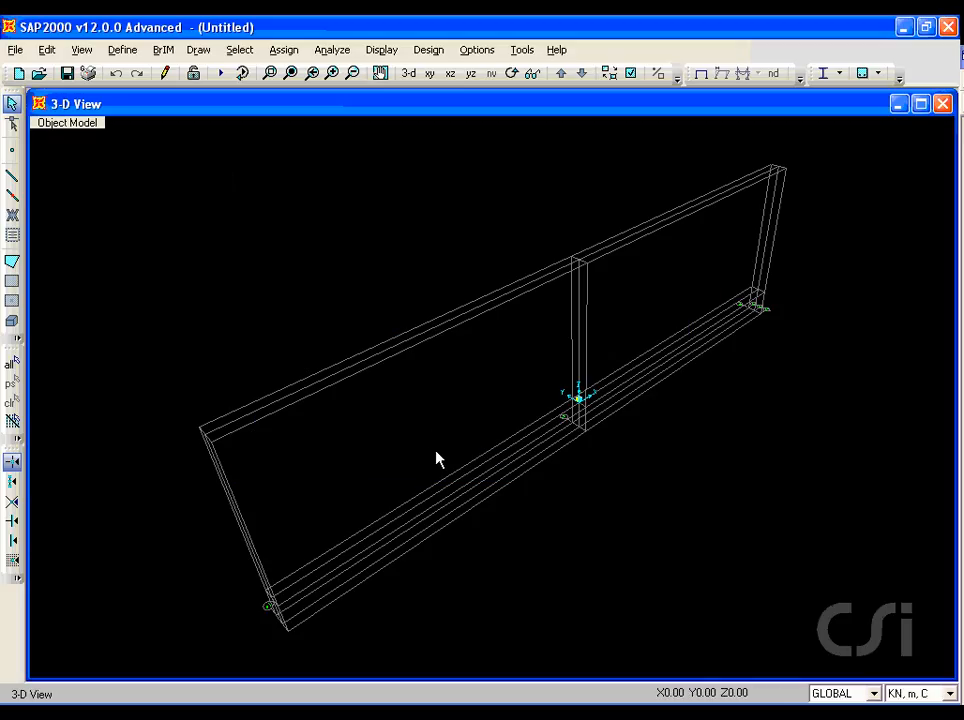
Step: Draw a straight frame with the PYLON section at X=0, Y=0 from the grid point at Z=50 down to Z=-10
left_click(269, 73)
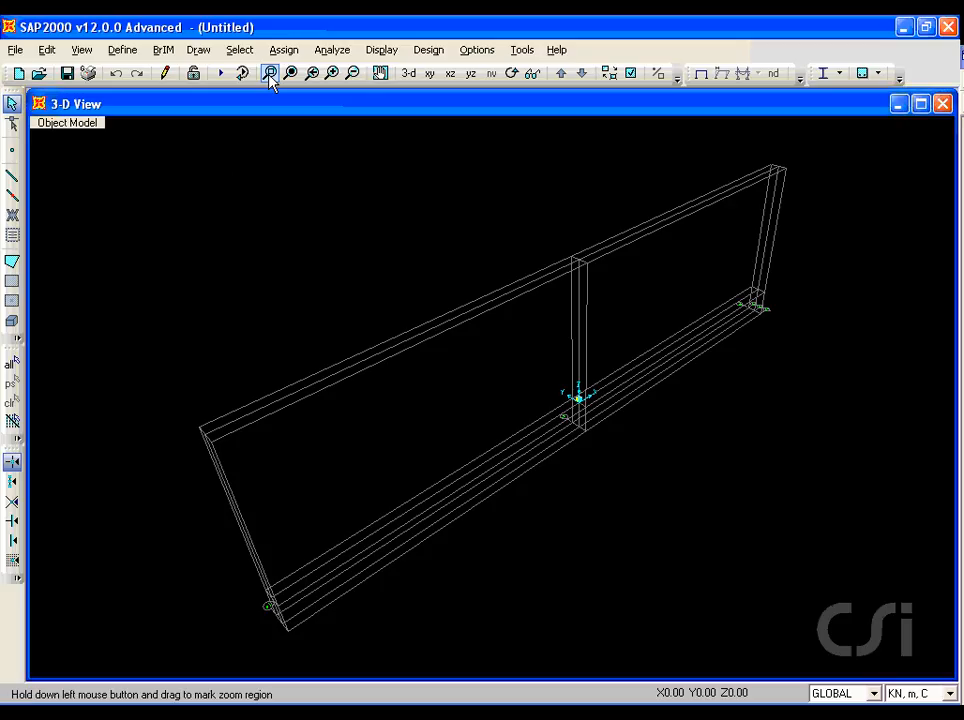
left_click_drag(546, 237, 595, 460)
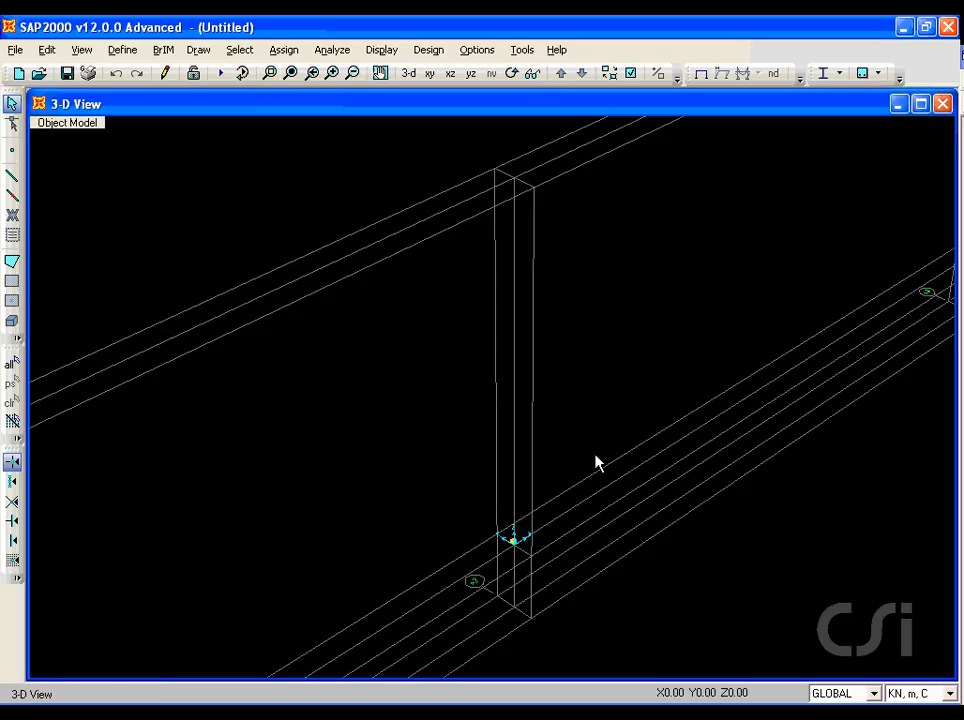
left_click(202, 52)
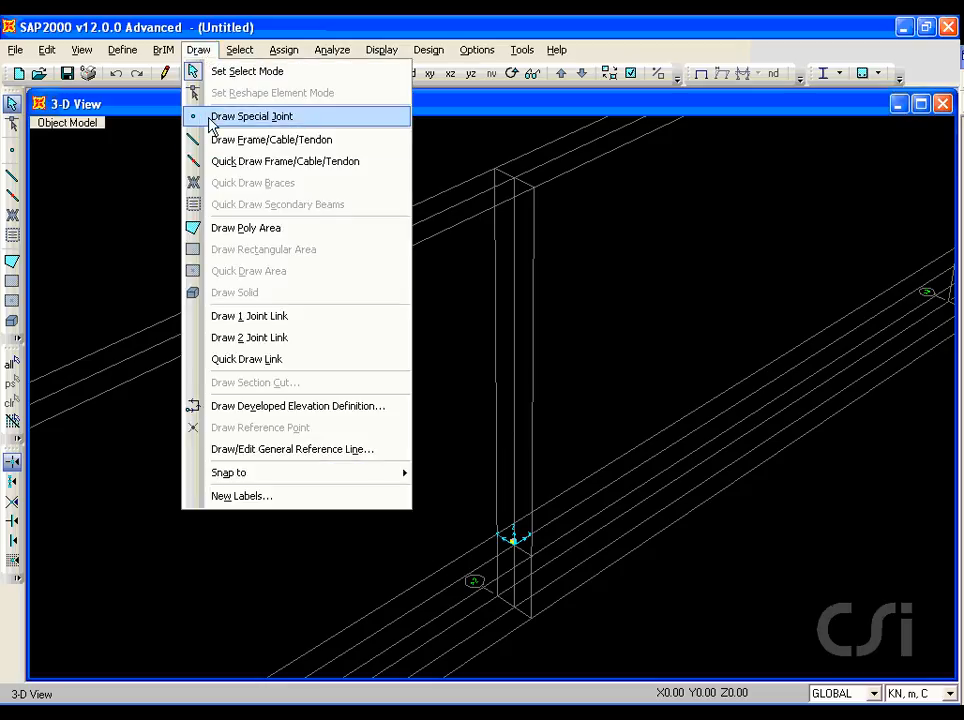
left_click(264, 145)
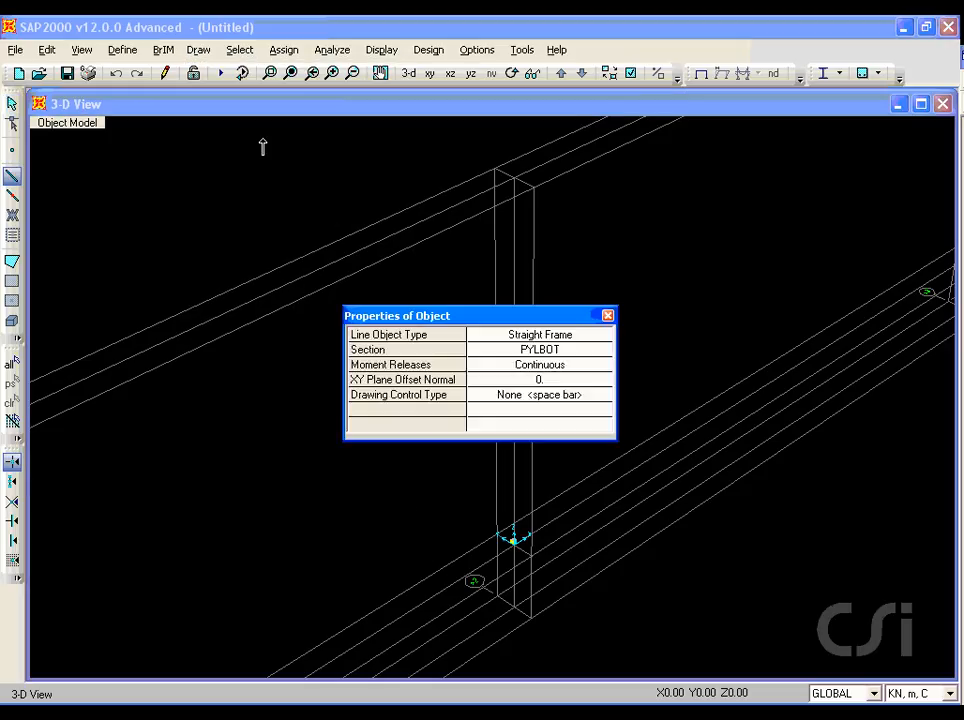
left_click(546, 350)
left_click(546, 353)
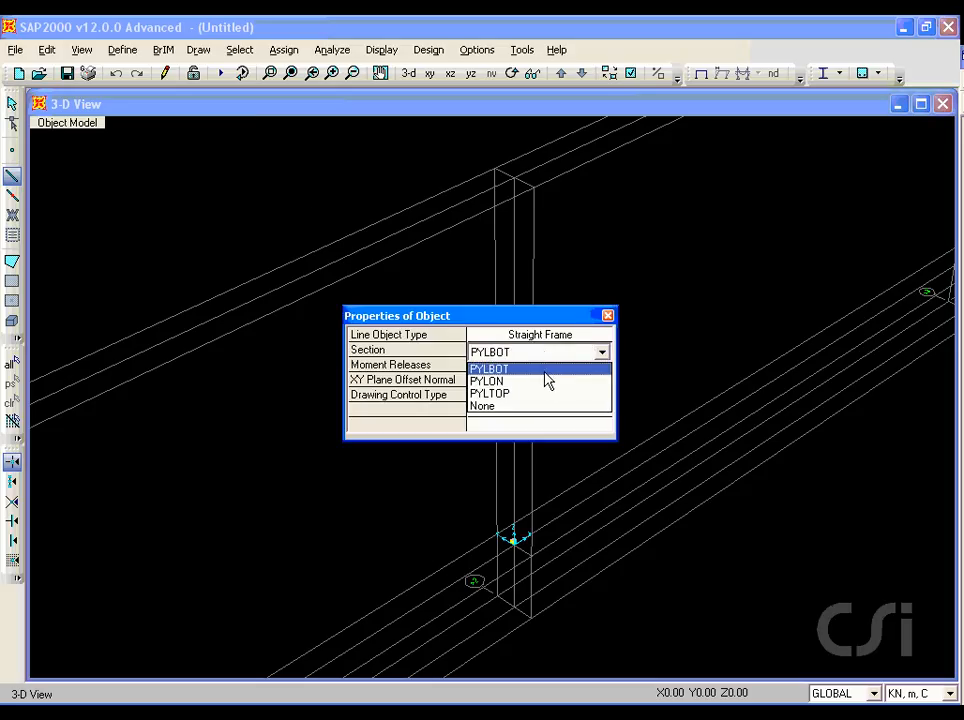
left_click(508, 382)
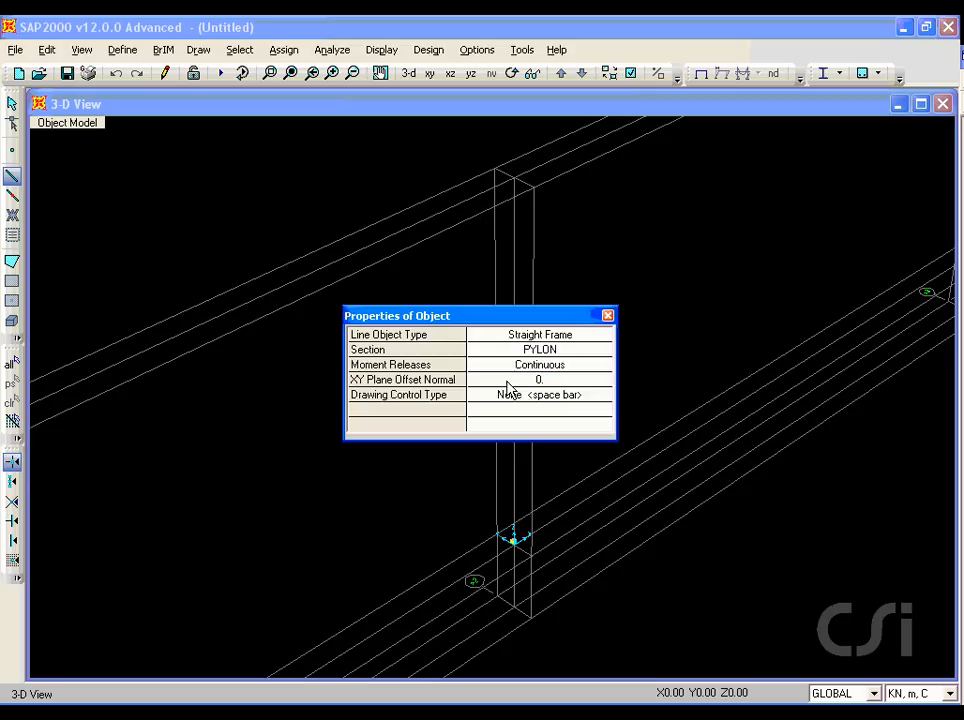
left_click_drag(511, 317, 335, 263)
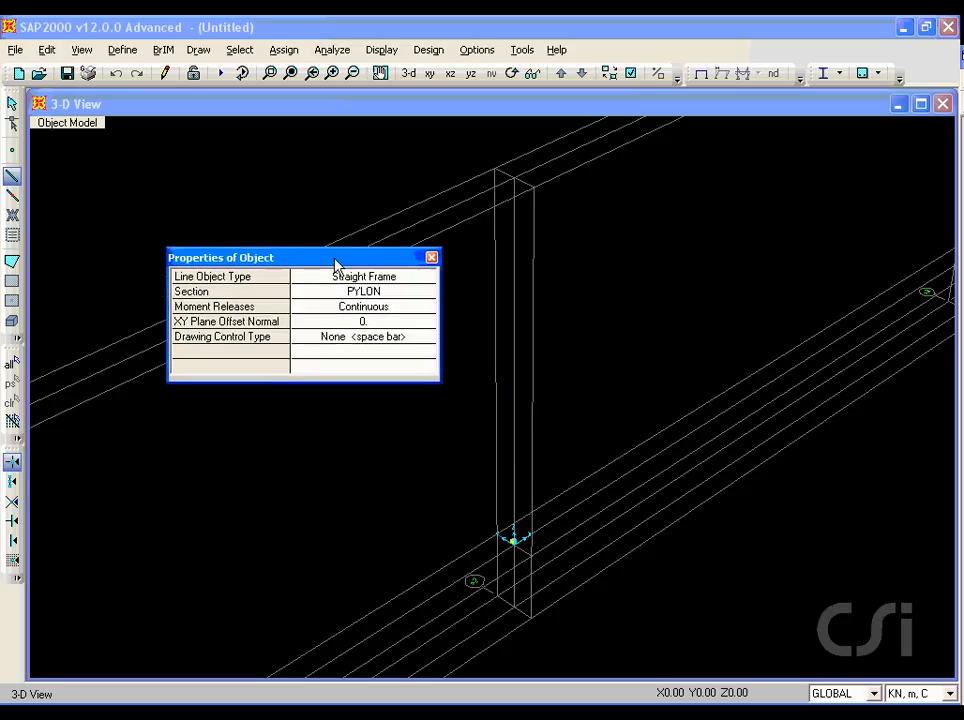
left_click(514, 180)
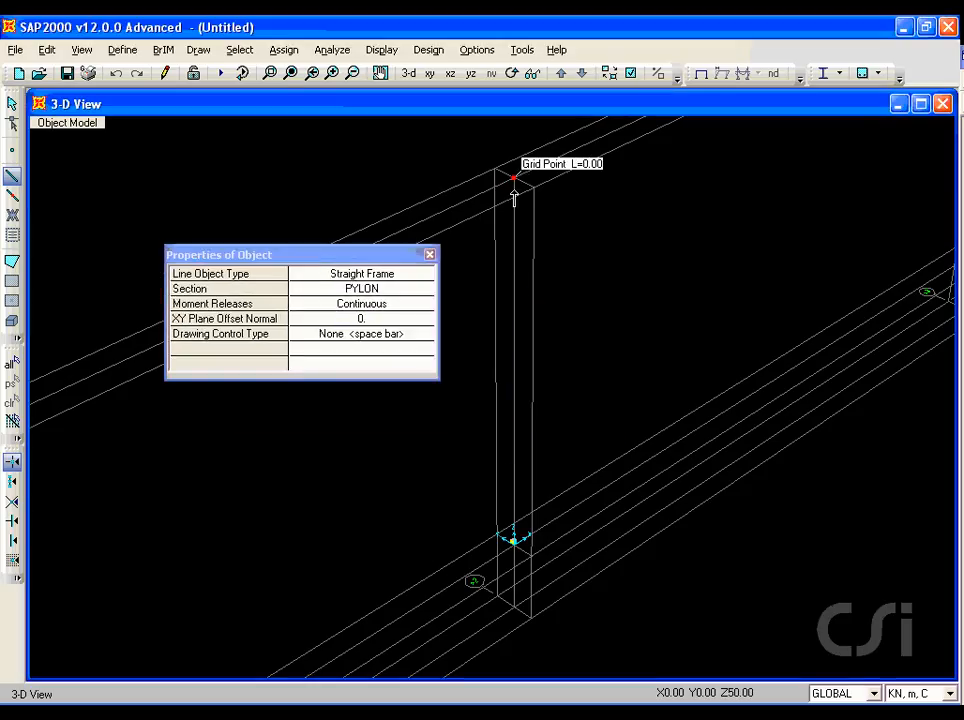
left_click(514, 608)
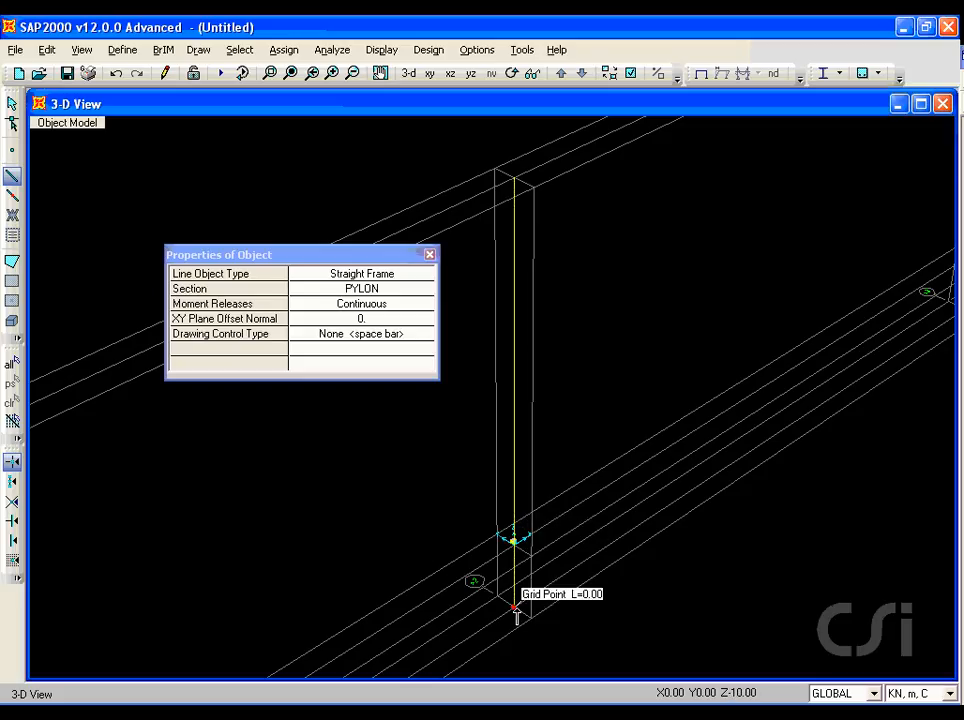
right_click(453, 538)
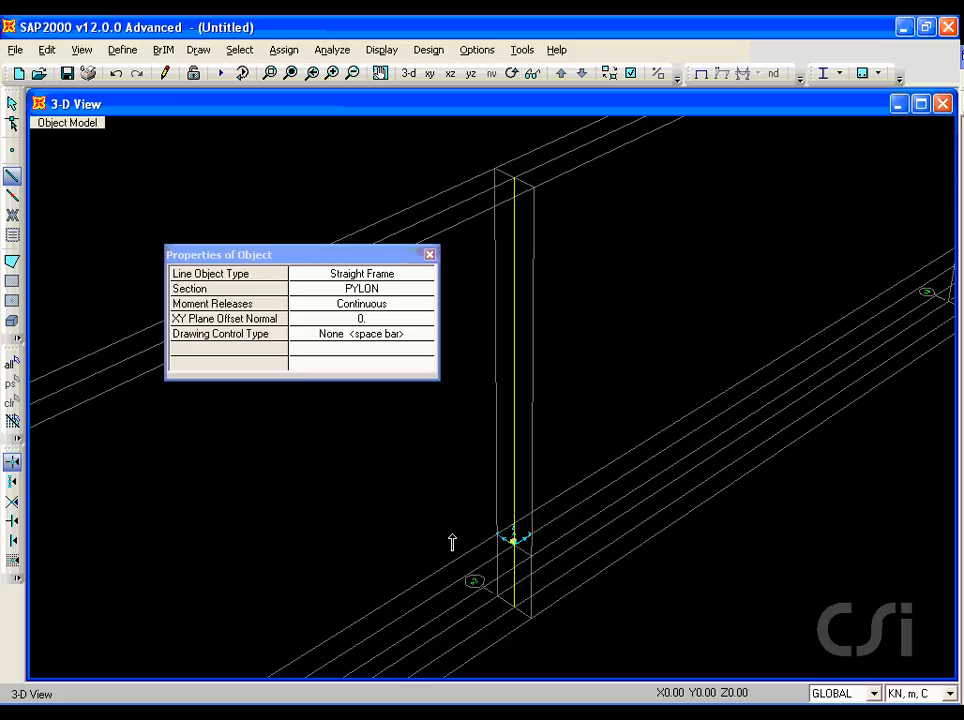
left_click(12, 103)
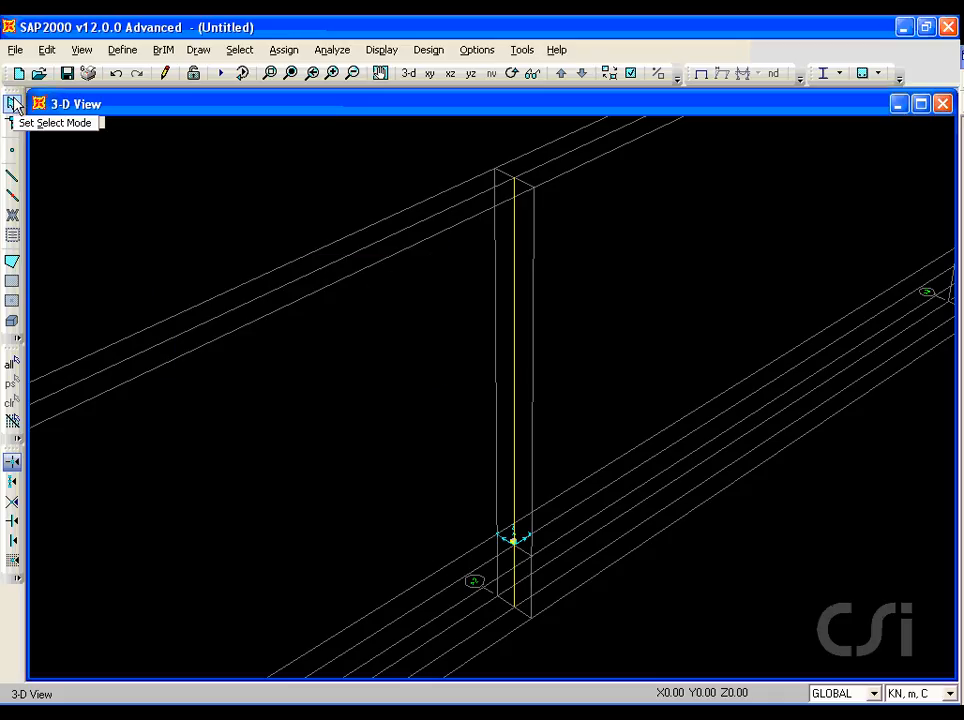
Step: Hide the grid lines in the 3-D view
left_click(81, 50)
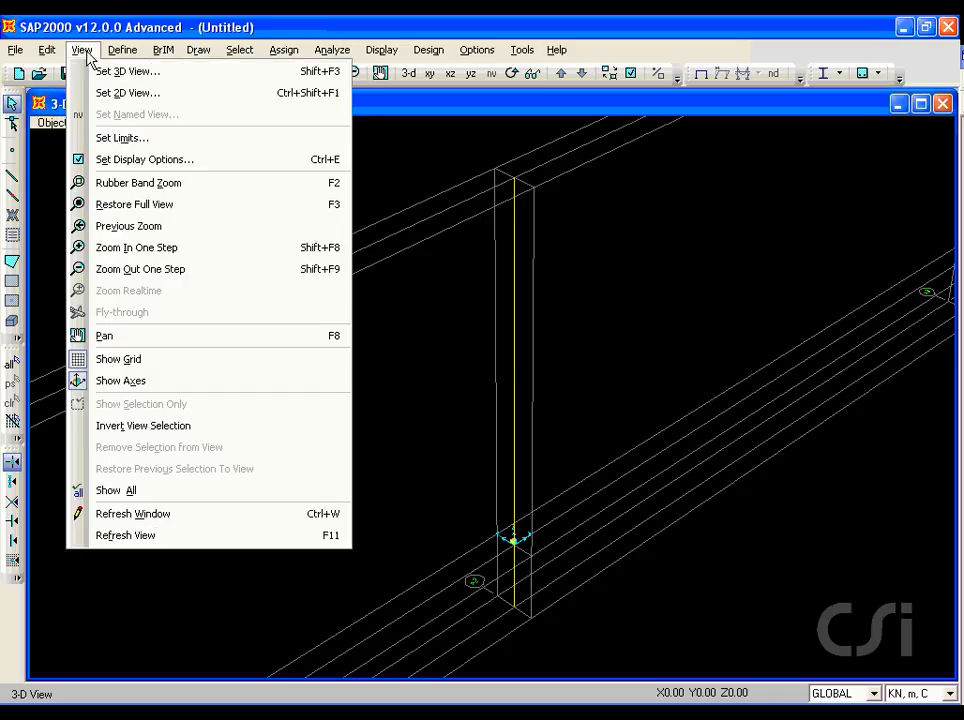
left_click(162, 359)
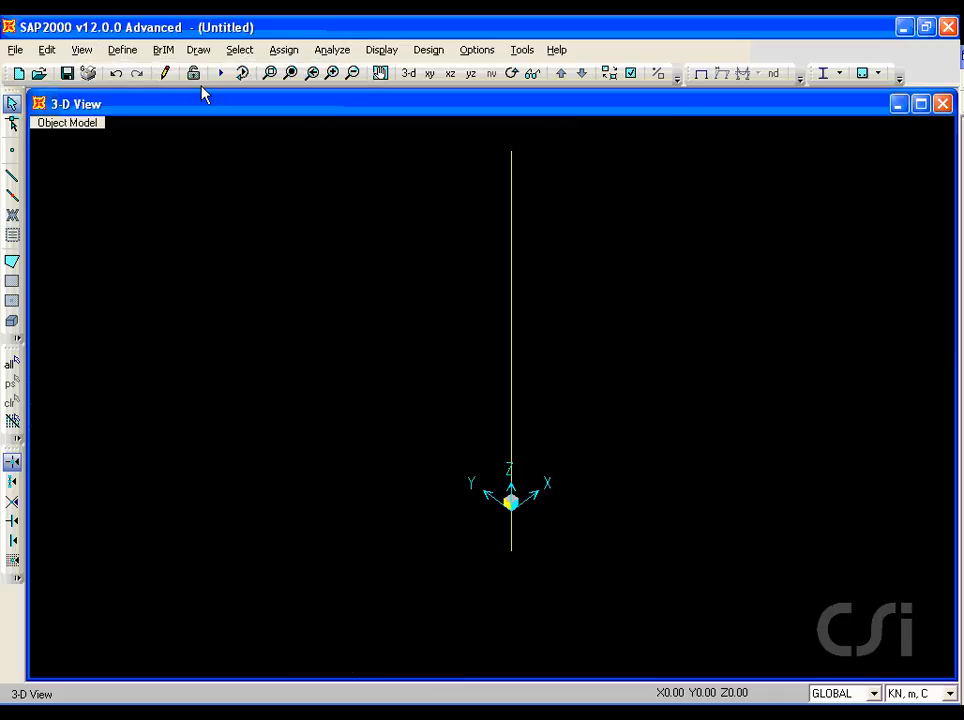
Step: Draw a special joint on the pylon with a Z offset of -4 from its top end
left_click(198, 50)
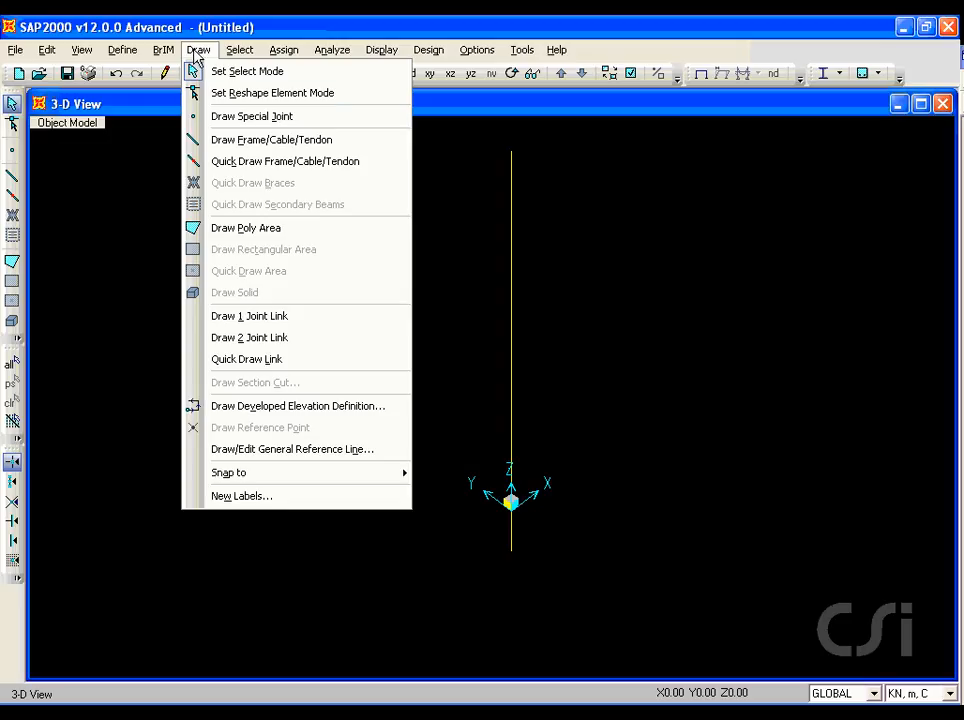
left_click(303, 118)
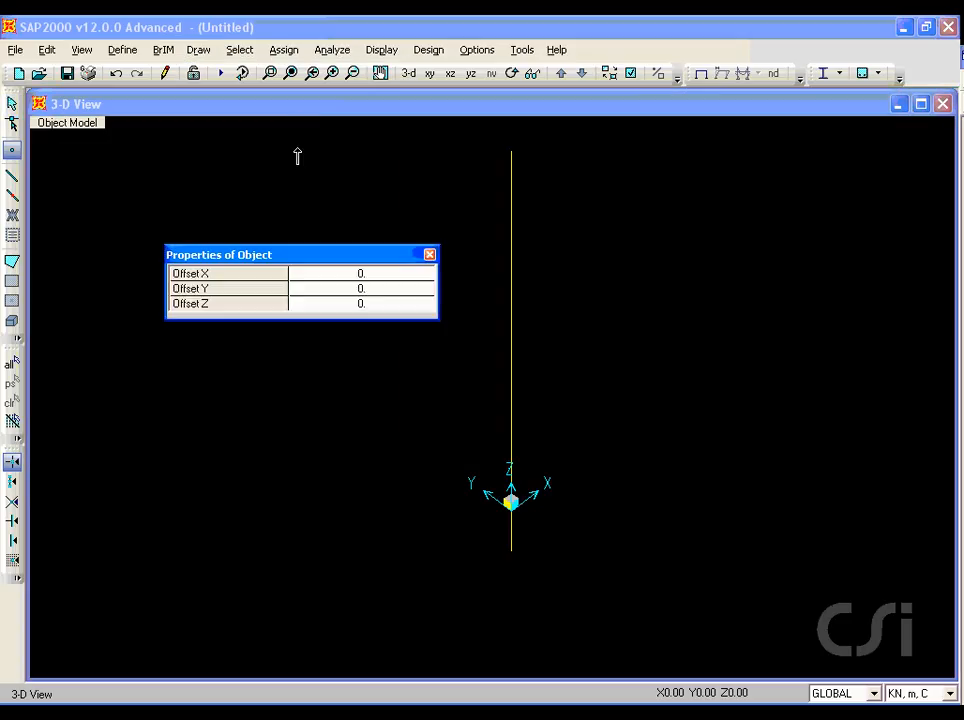
left_click(368, 306)
type("-4")
left_click(510, 152)
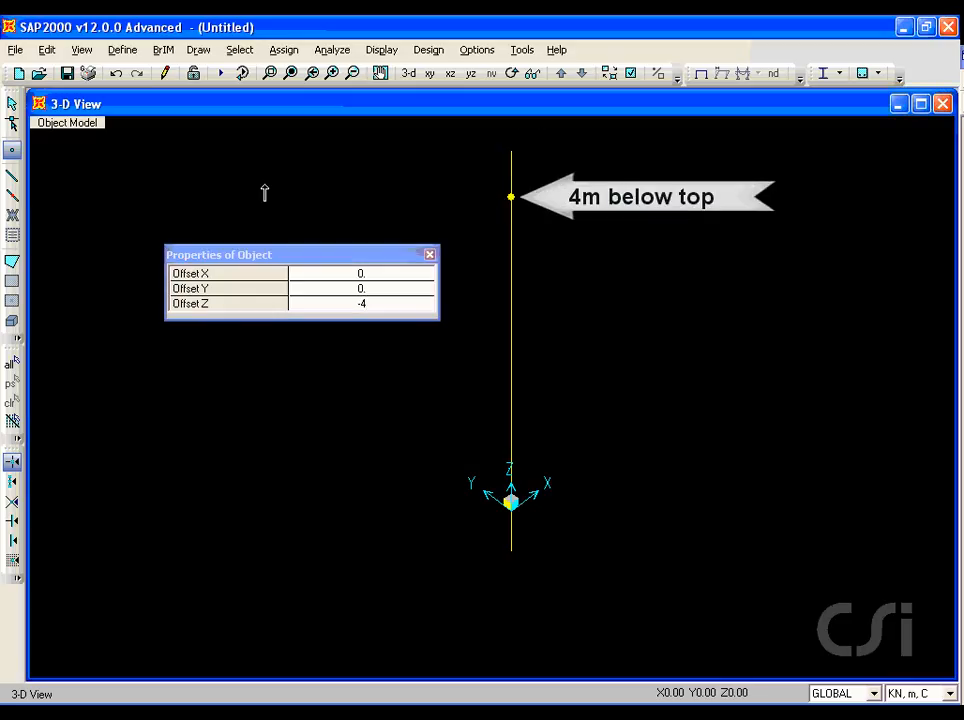
left_click(12, 104)
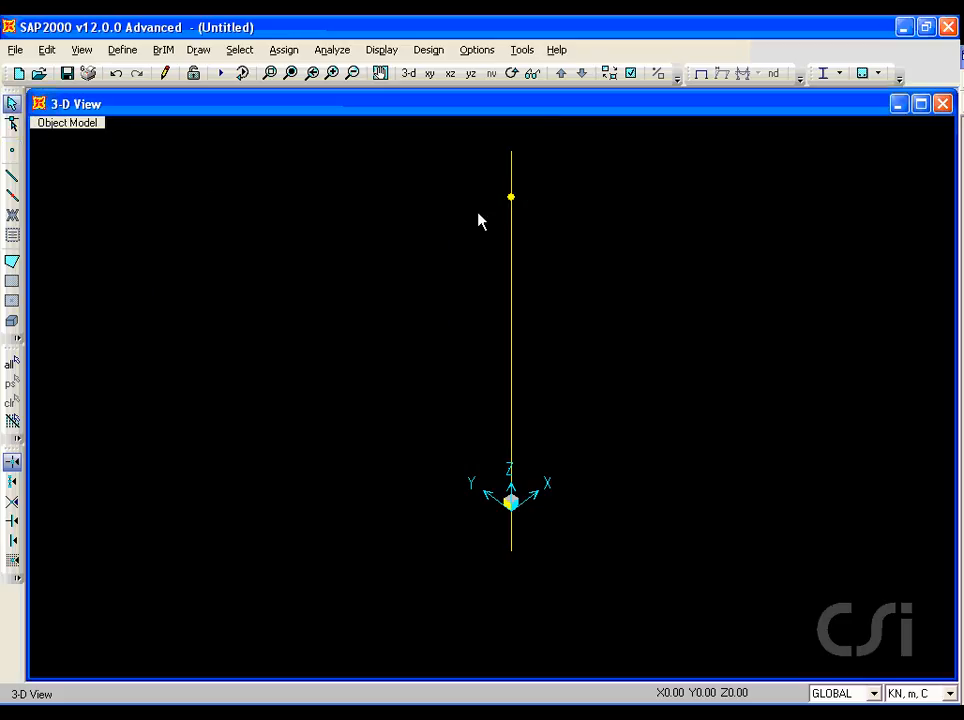
Step: Replicate the new pylon joint linearly 8 times with a dz increment of -2
left_click(509, 197)
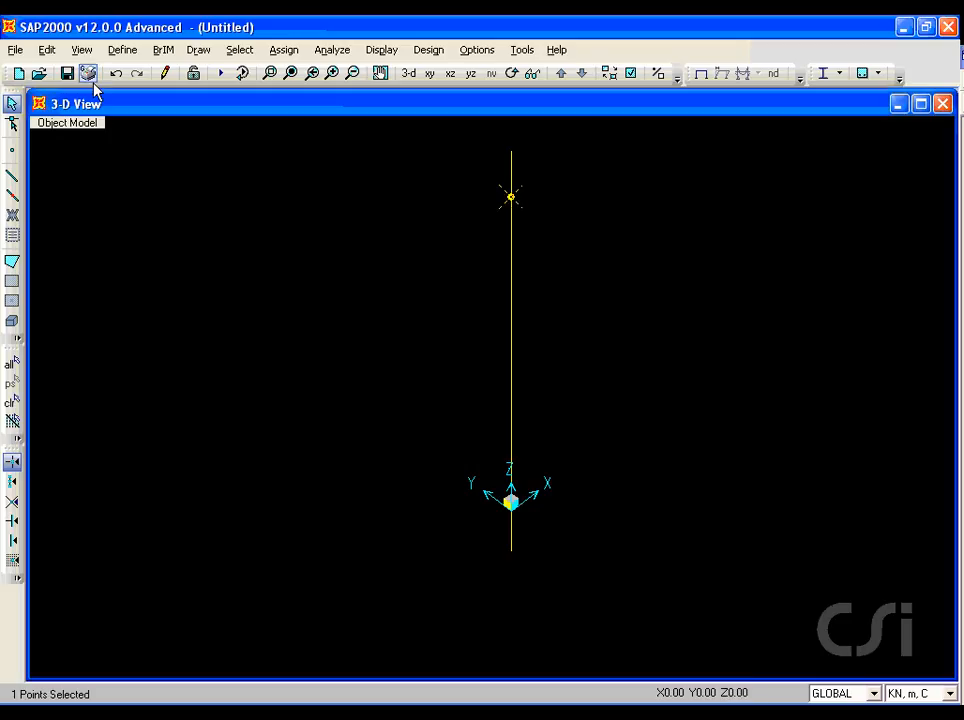
left_click(49, 51)
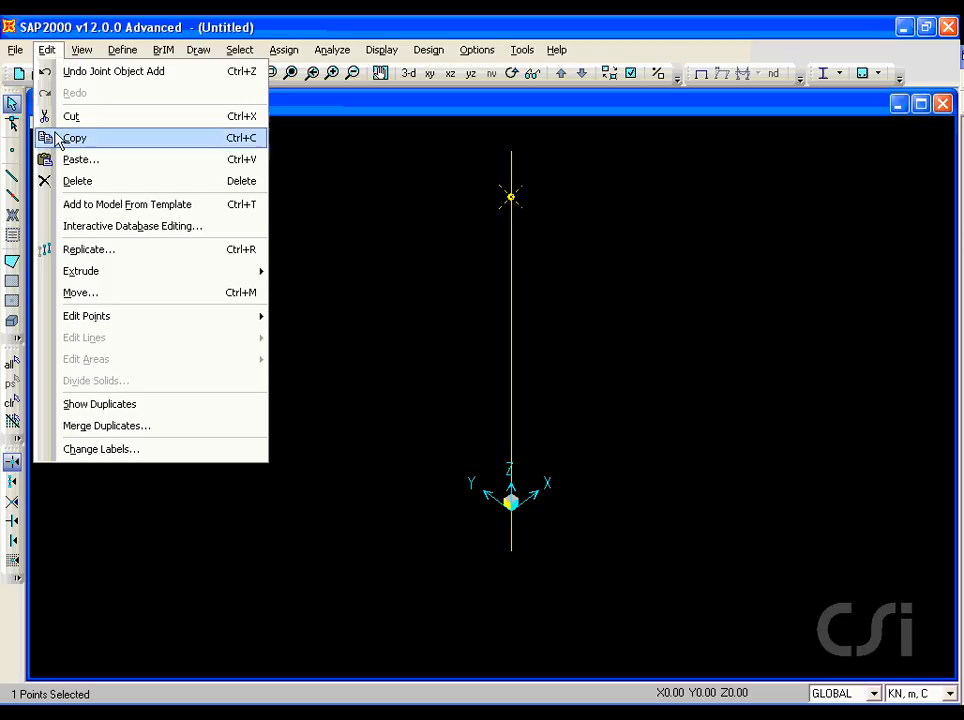
left_click(136, 258)
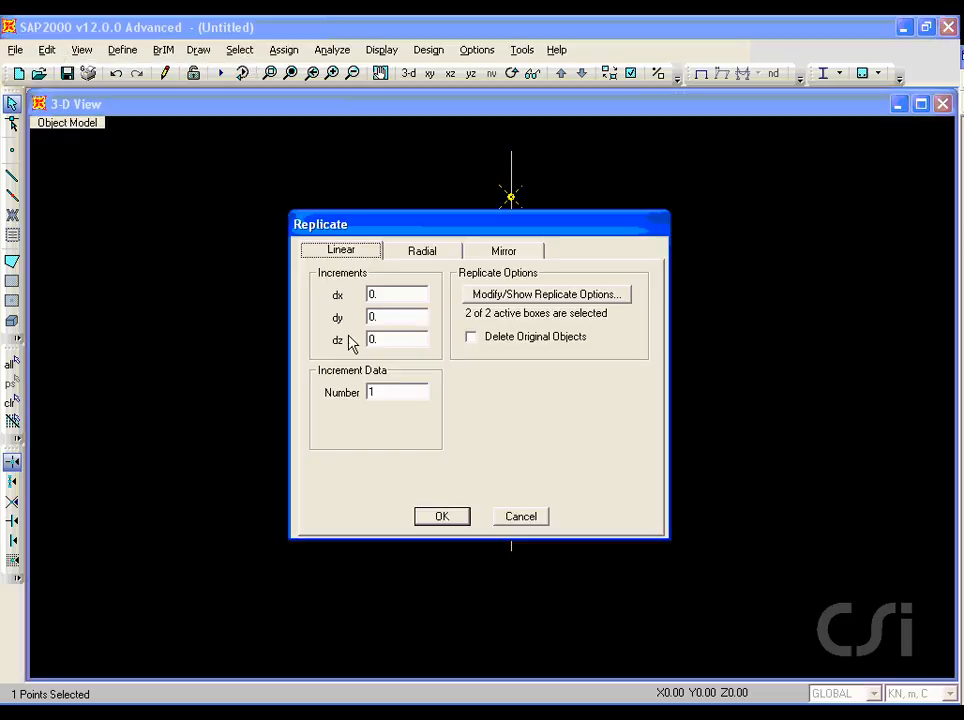
double_click(397, 338)
type("-2")
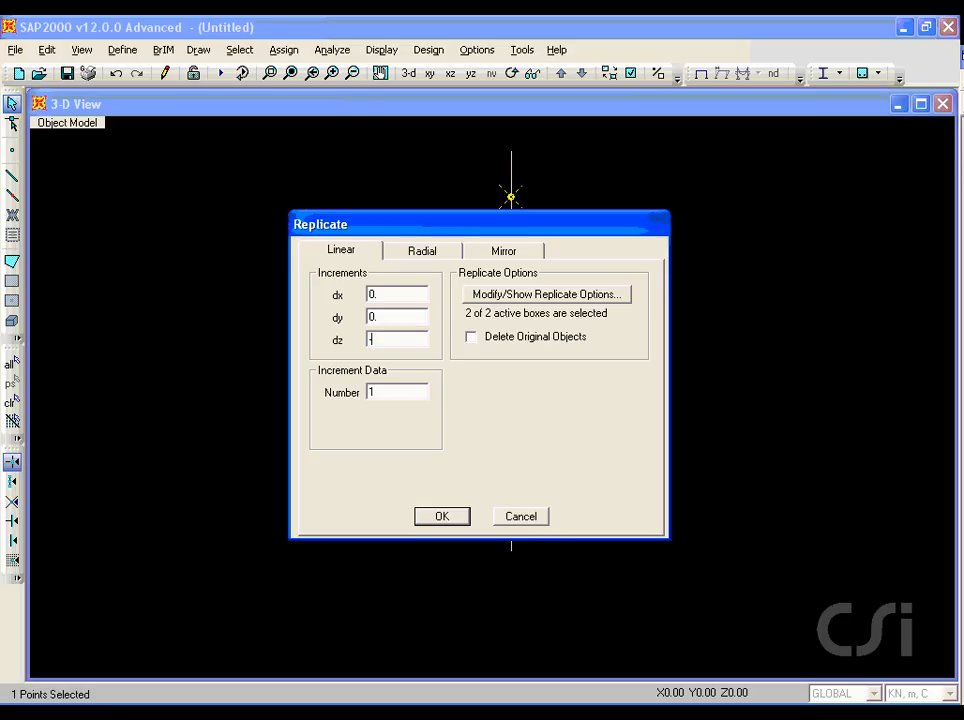
double_click(393, 393)
type("8")
left_click(442, 516)
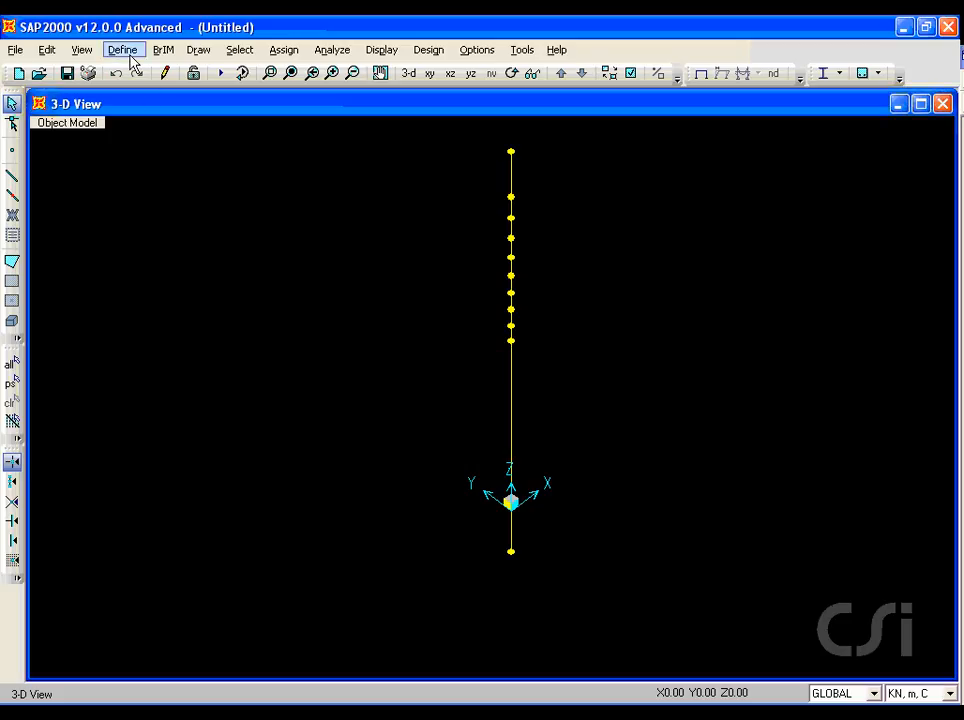
Step: Open the material property data of 4000Psi in the advanced property display
left_click(126, 52)
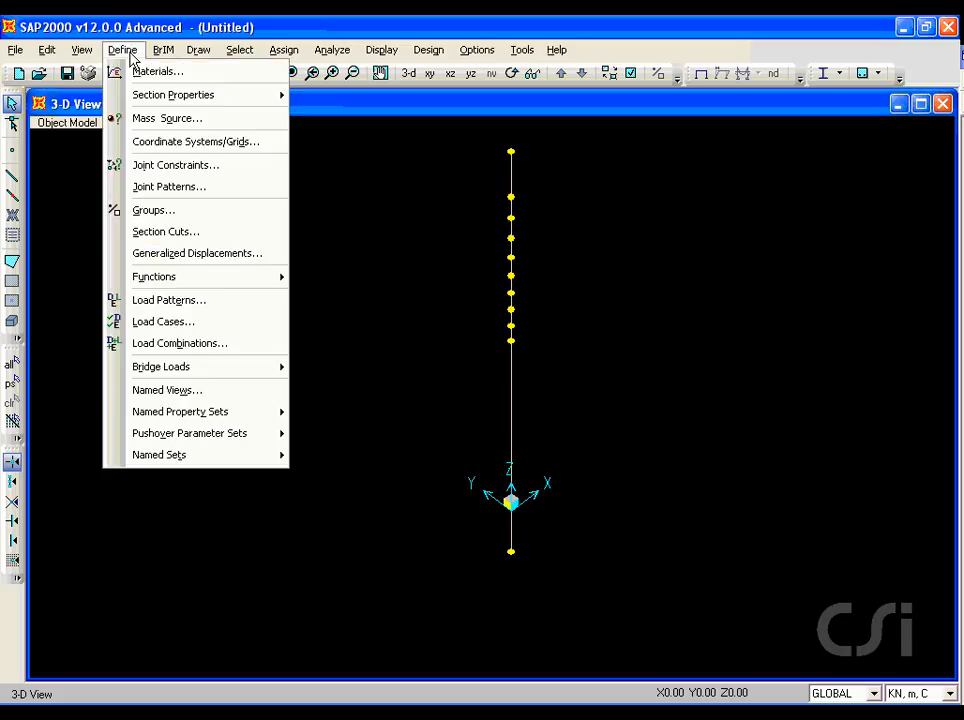
left_click(199, 75)
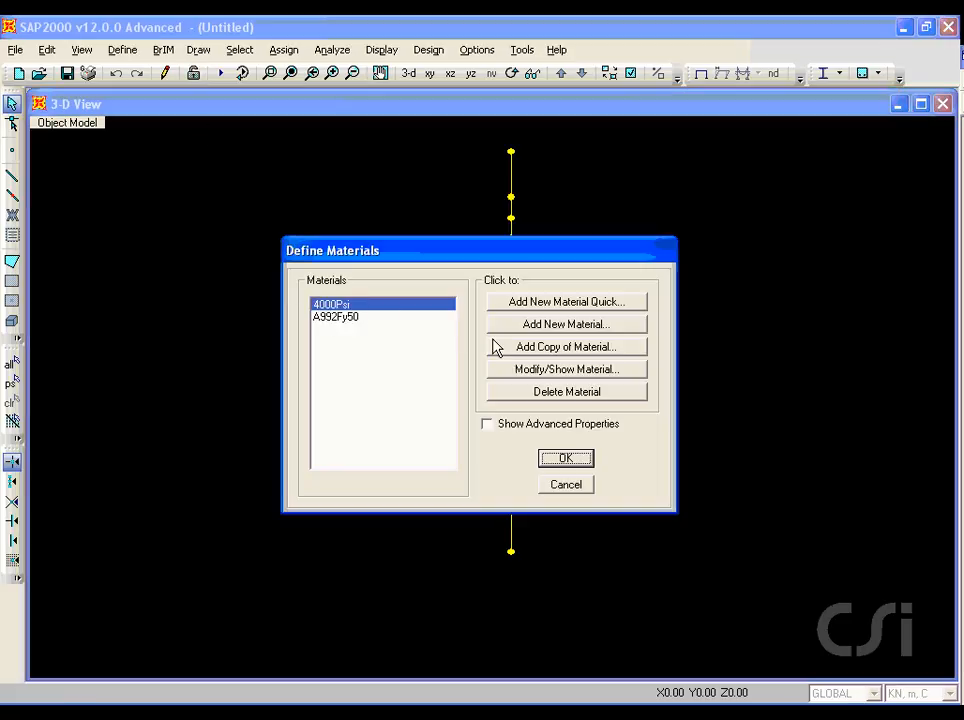
left_click(566, 372)
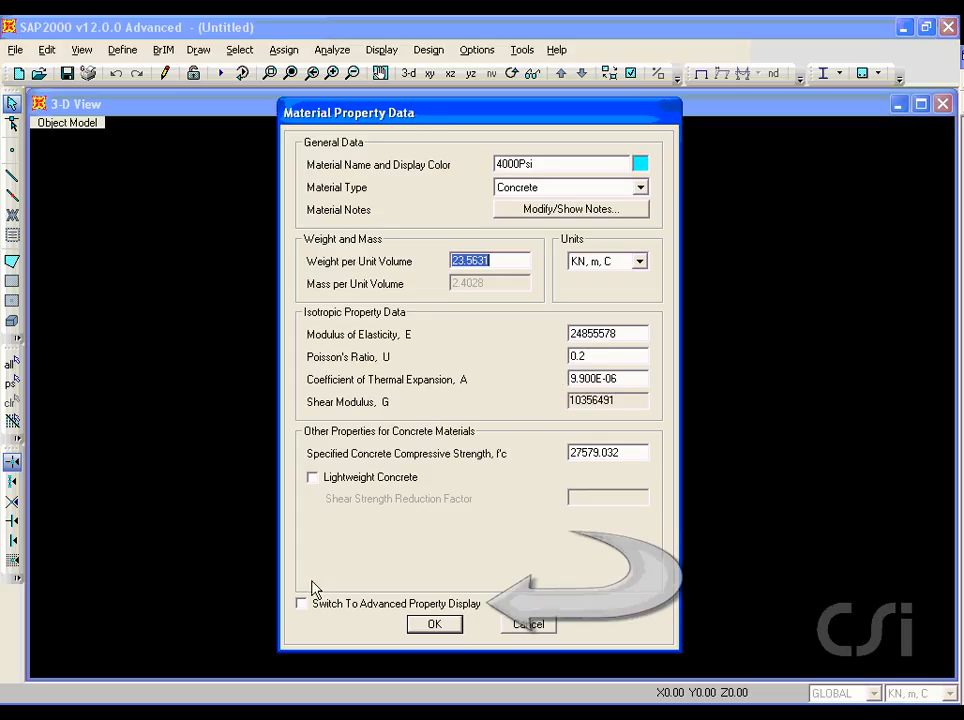
left_click(303, 605)
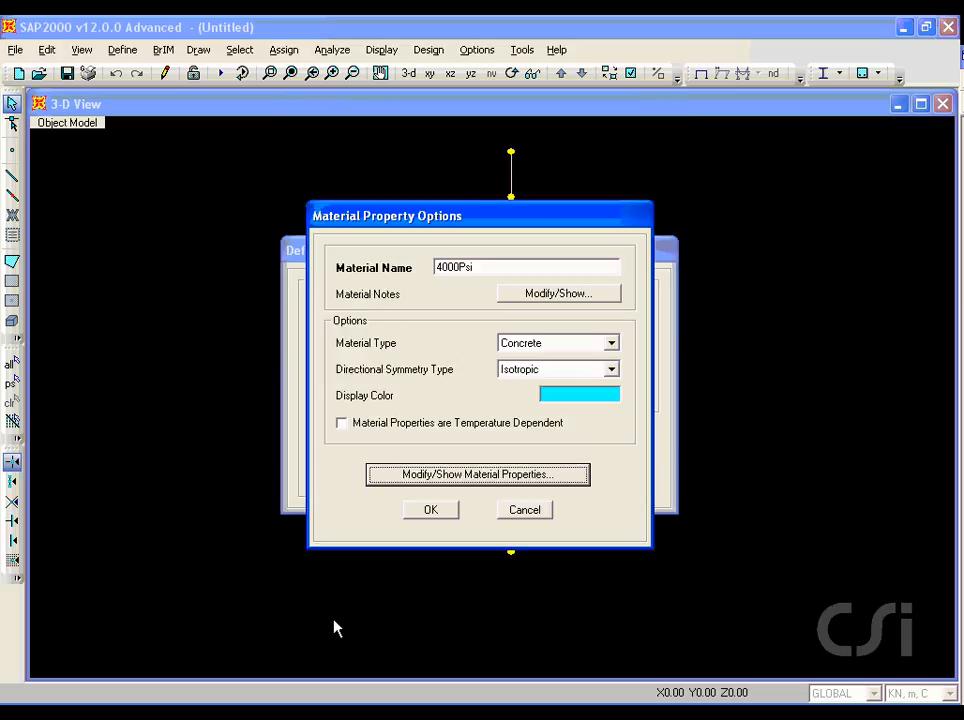
left_click(491, 476)
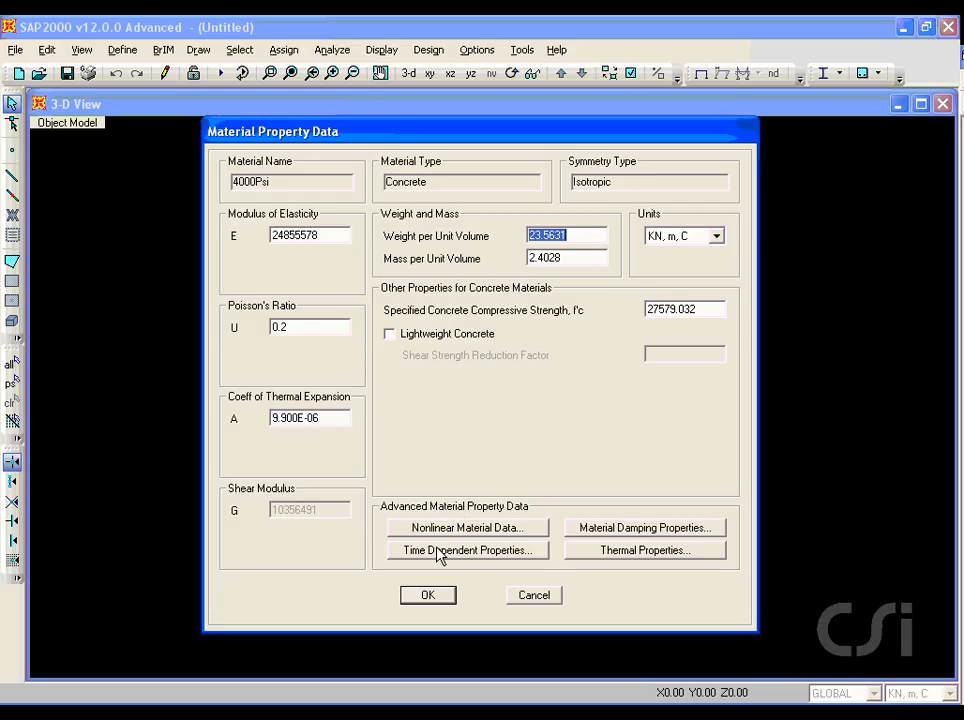
left_click_drag(406, 563, 506, 564)
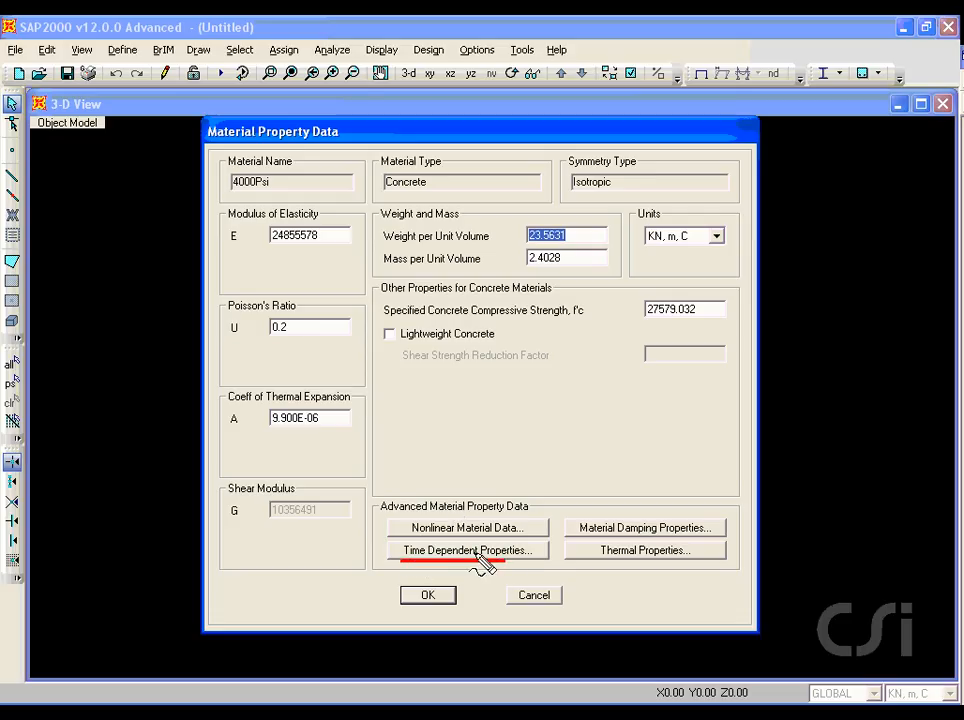
key("Escape")
Step: Enable creep and shrinkage time dependence for 4000Psi with a shrinkage start age of 3 days, and accept the material definitions
left_click(468, 551)
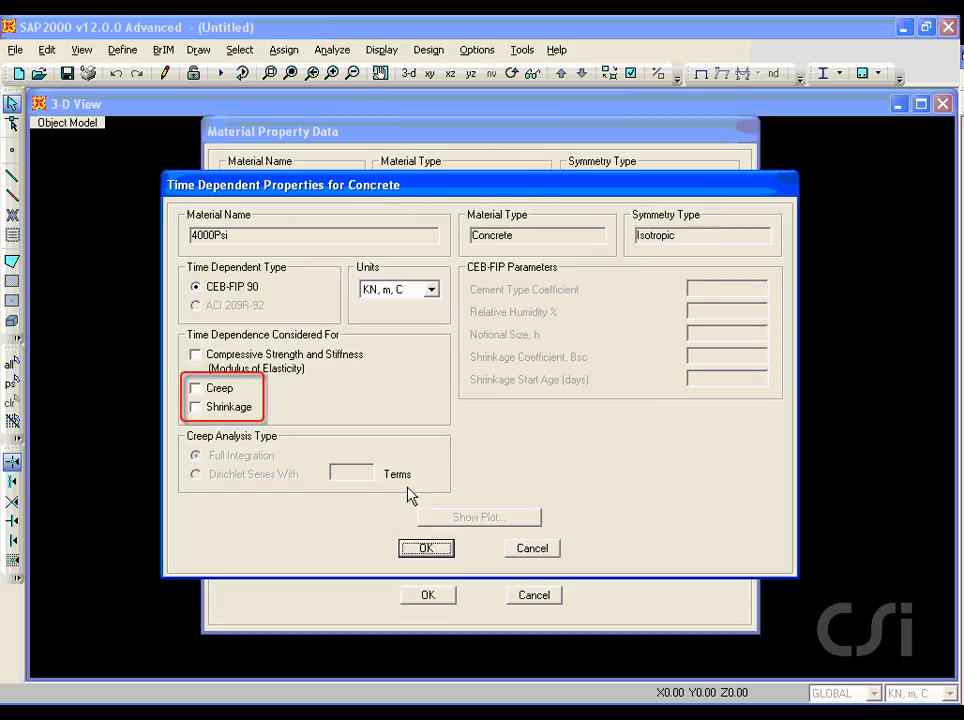
left_click(196, 388)
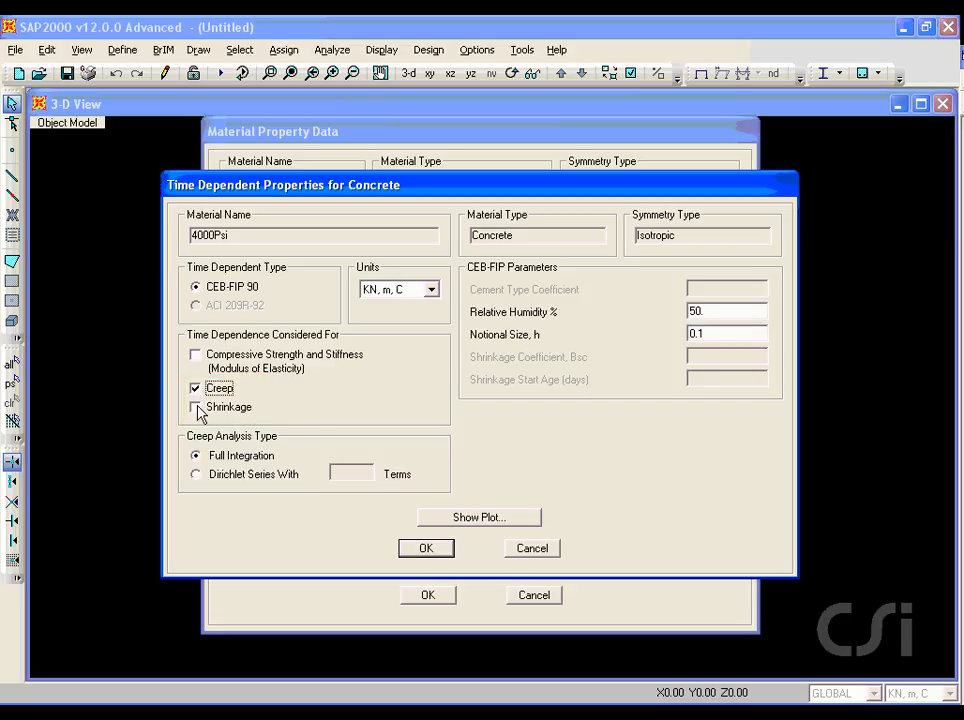
left_click(196, 407)
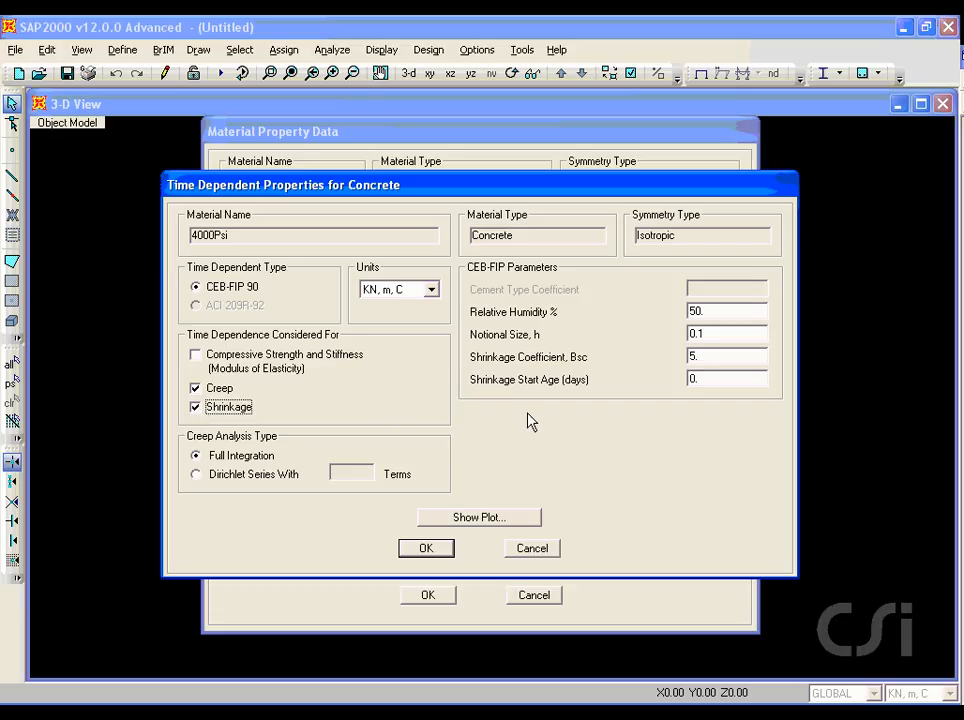
double_click(717, 379)
type("3")
left_click_drag(203, 466, 272, 466)
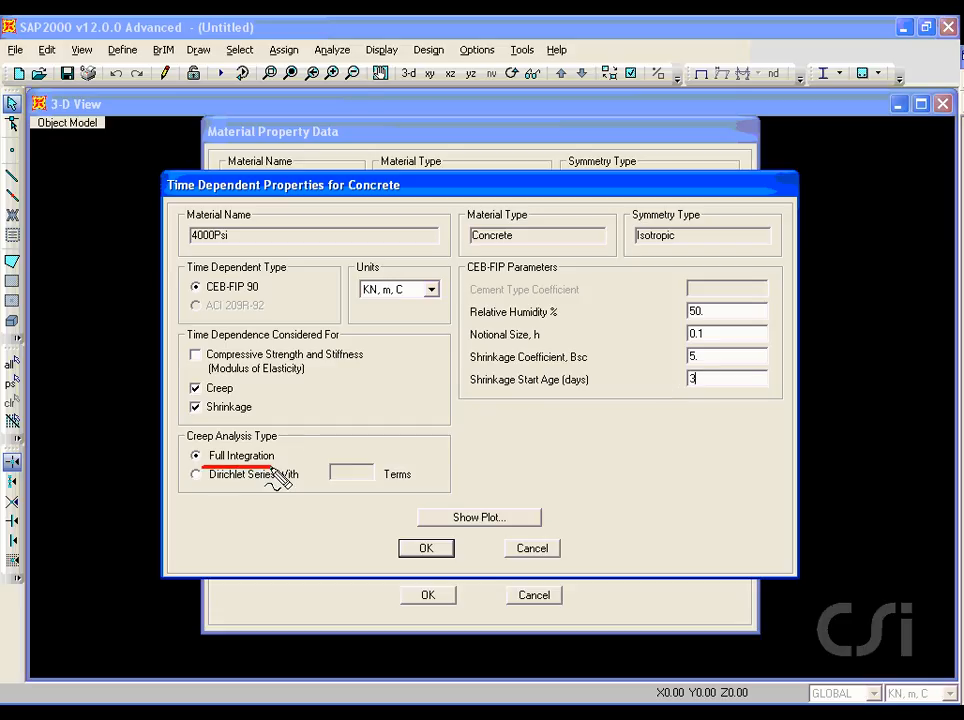
key("Escape")
left_click(437, 555)
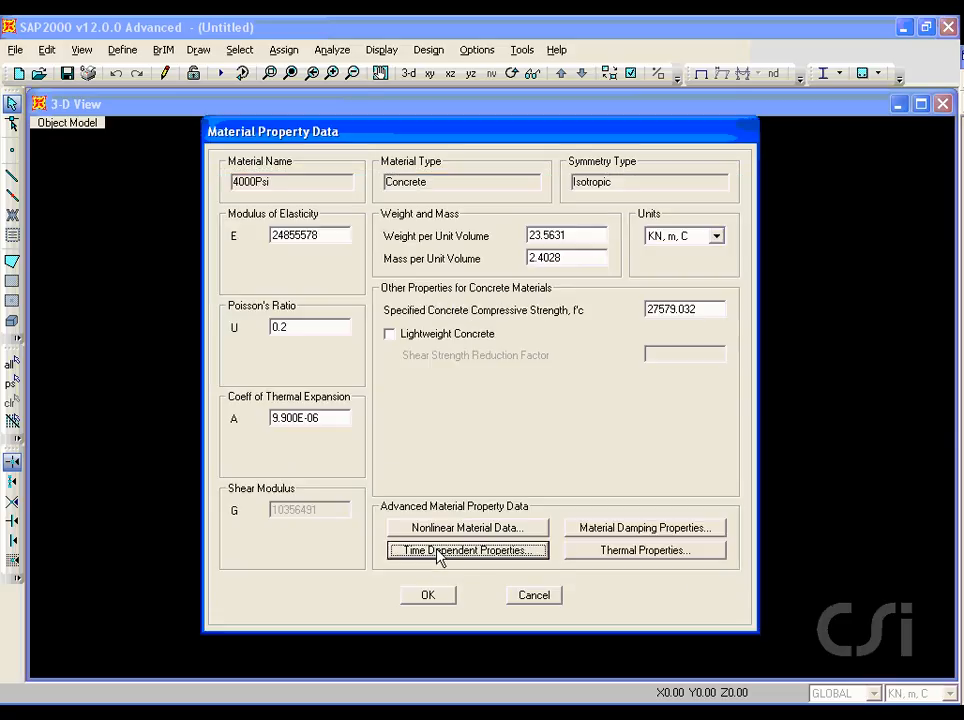
left_click(431, 598)
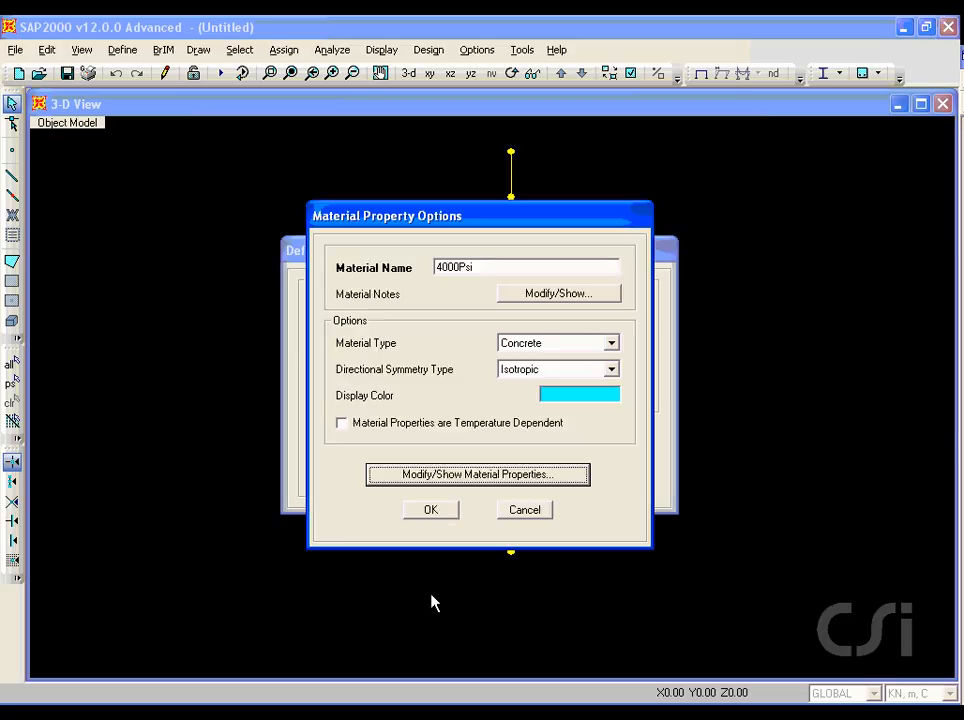
left_click(434, 512)
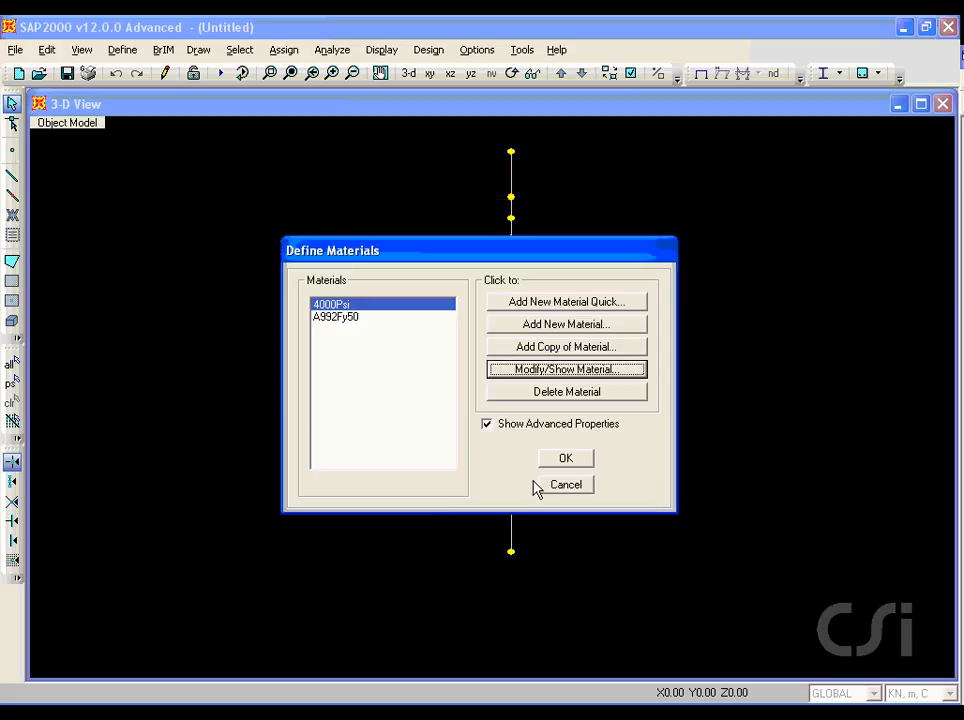
left_click(567, 460)
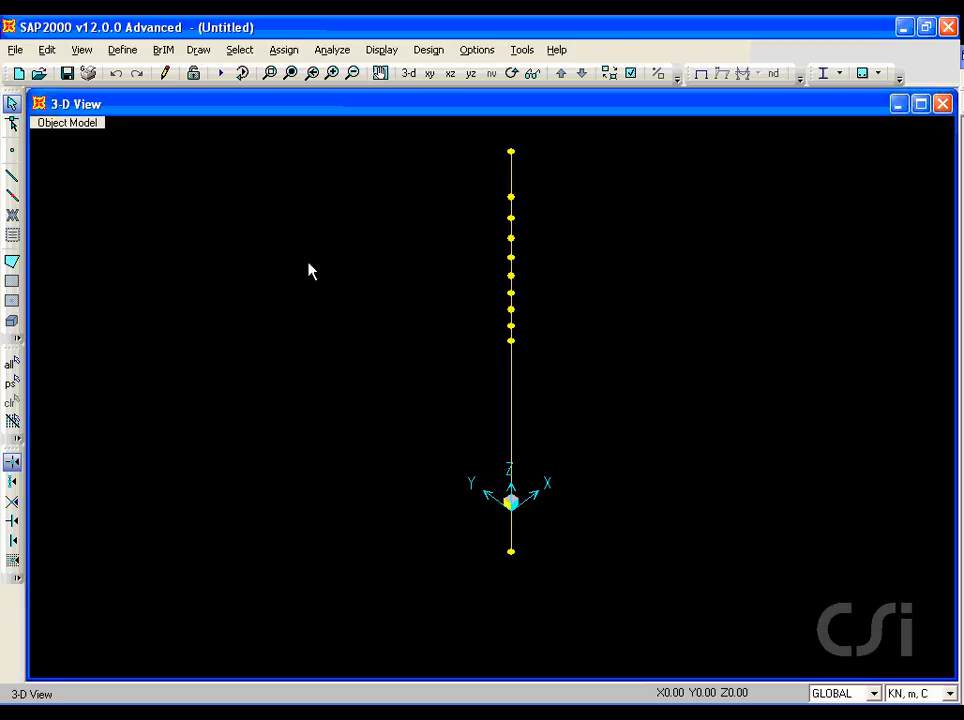
Step: Start a new concrete tube frame section property
left_click(125, 50)
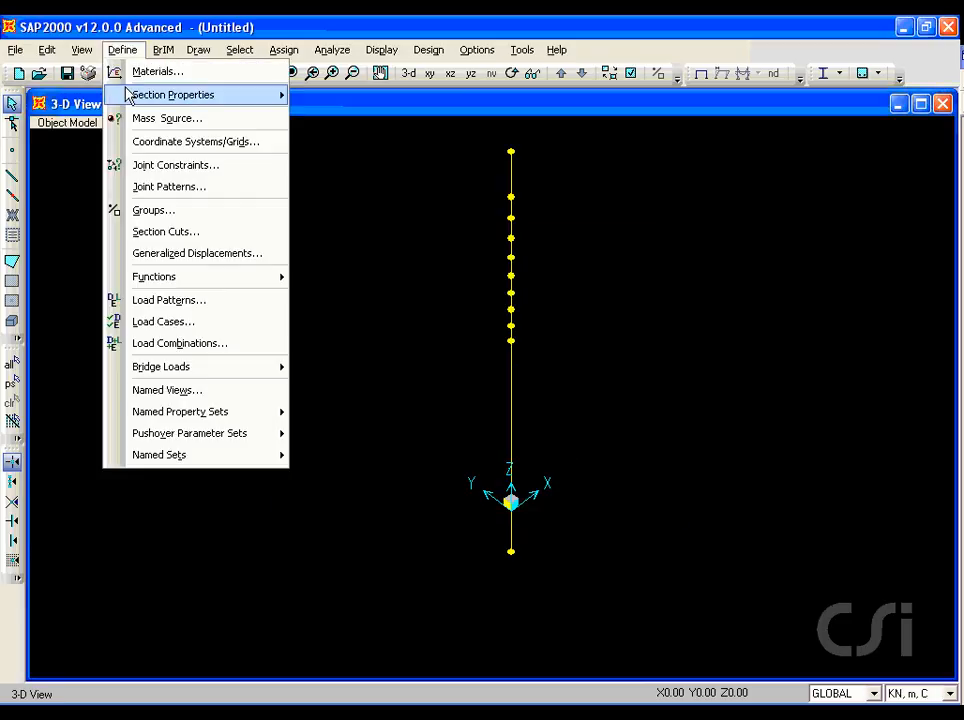
mouse_move(130, 95)
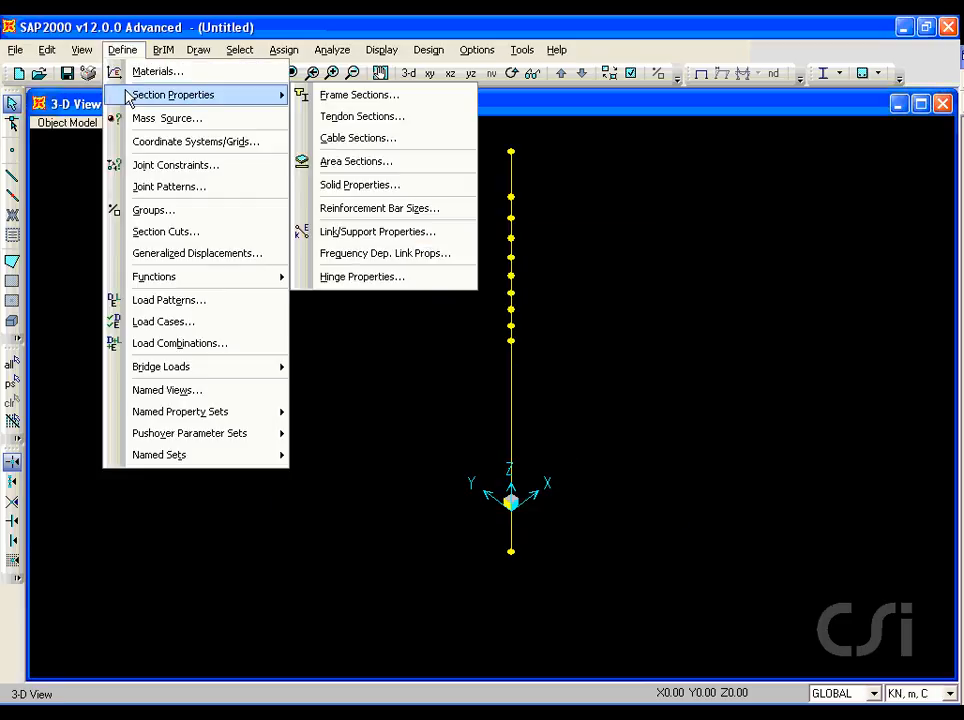
left_click(348, 95)
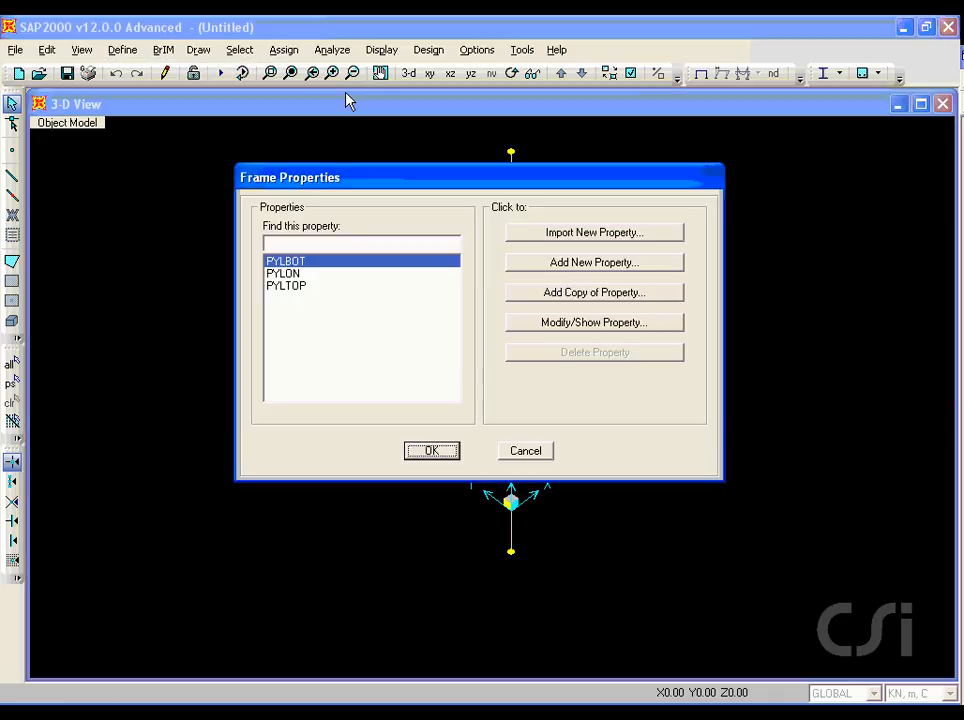
left_click(585, 266)
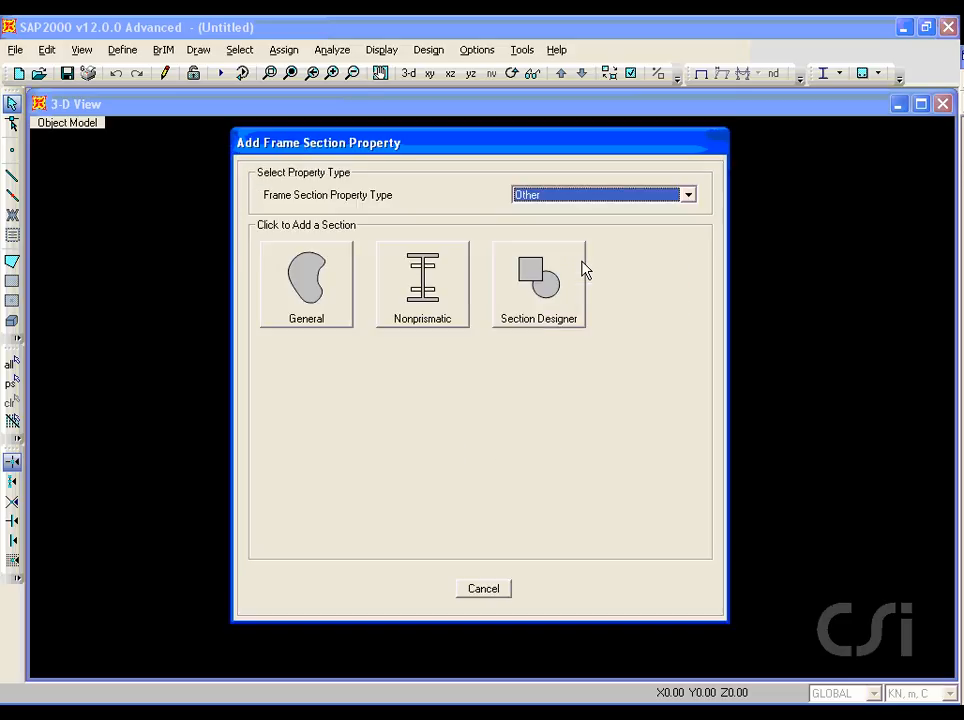
left_click(596, 199)
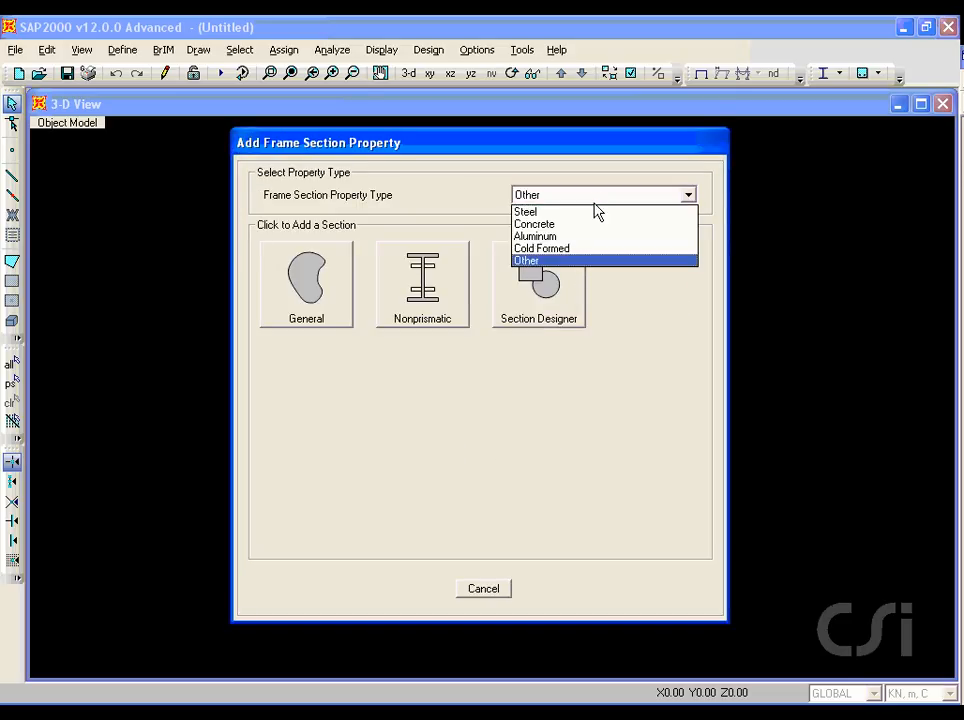
left_click(548, 224)
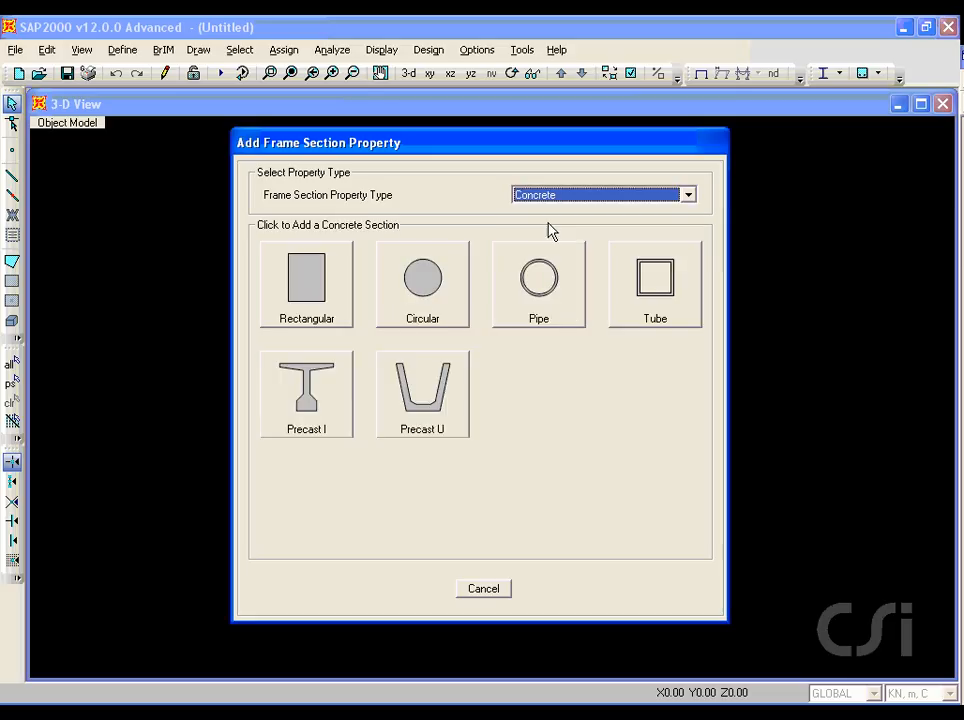
left_click(652, 305)
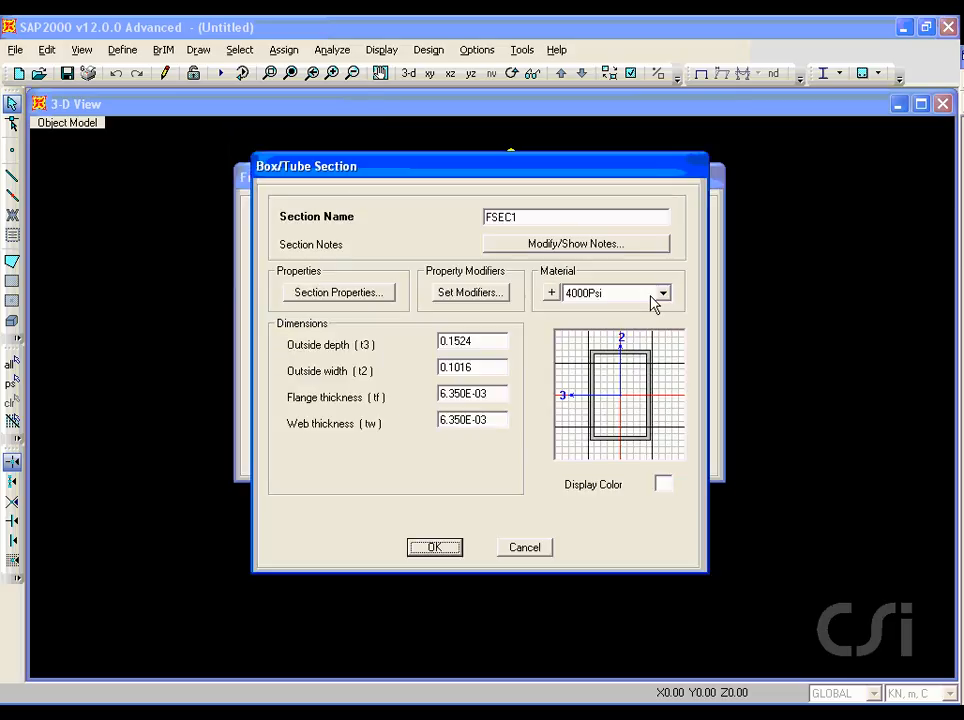
Step: Name the tube section DECK and set its outside depth to 1.2 and outside width to 6
double_click(530, 218)
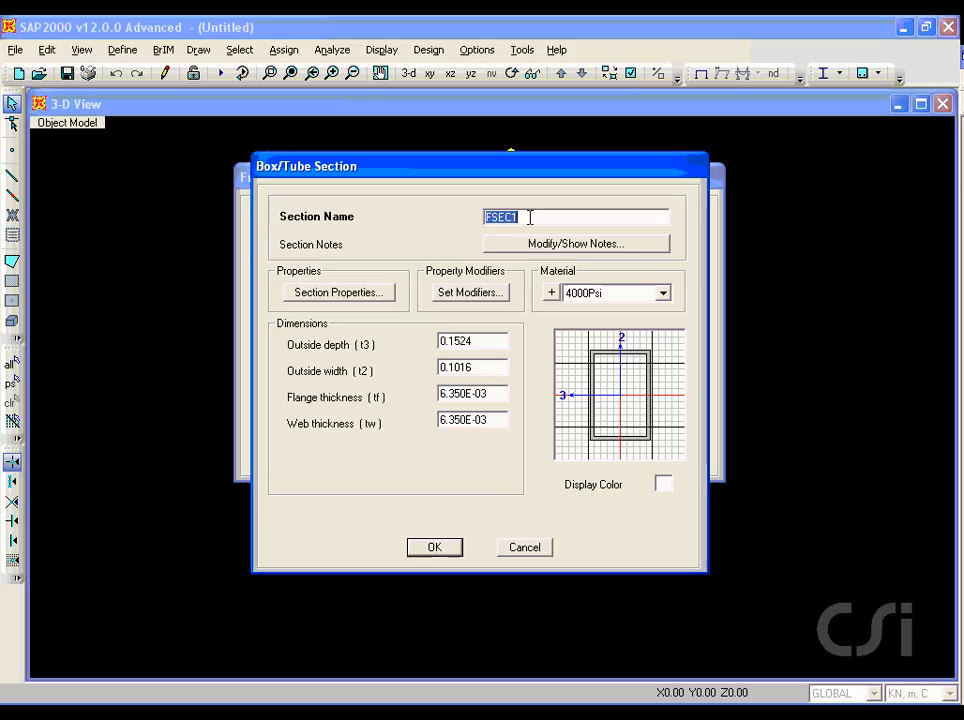
type("DECK")
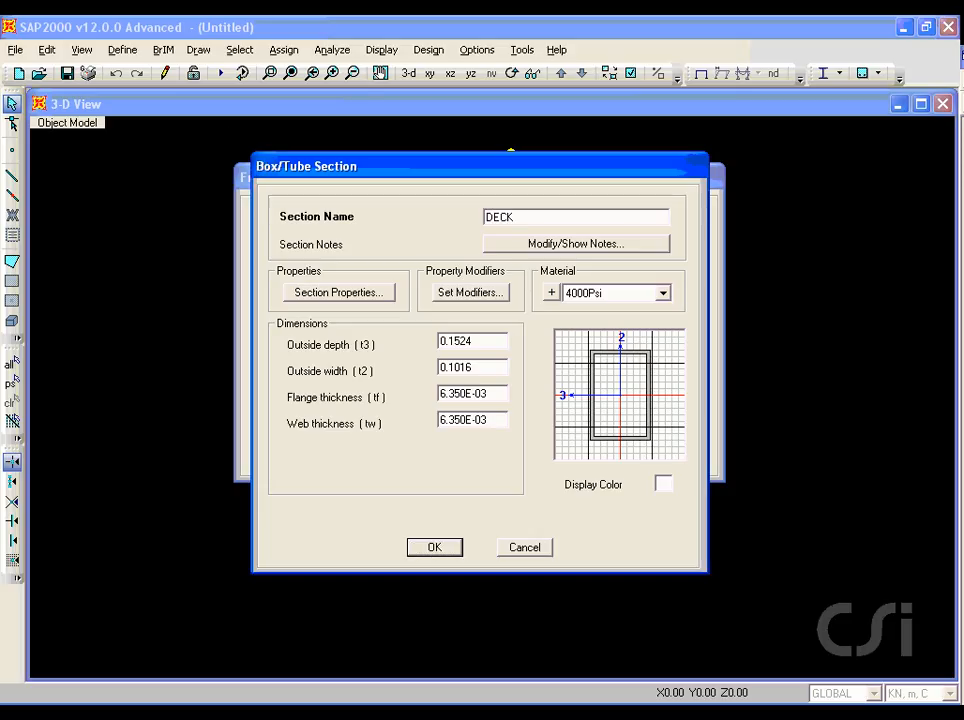
double_click(481, 341)
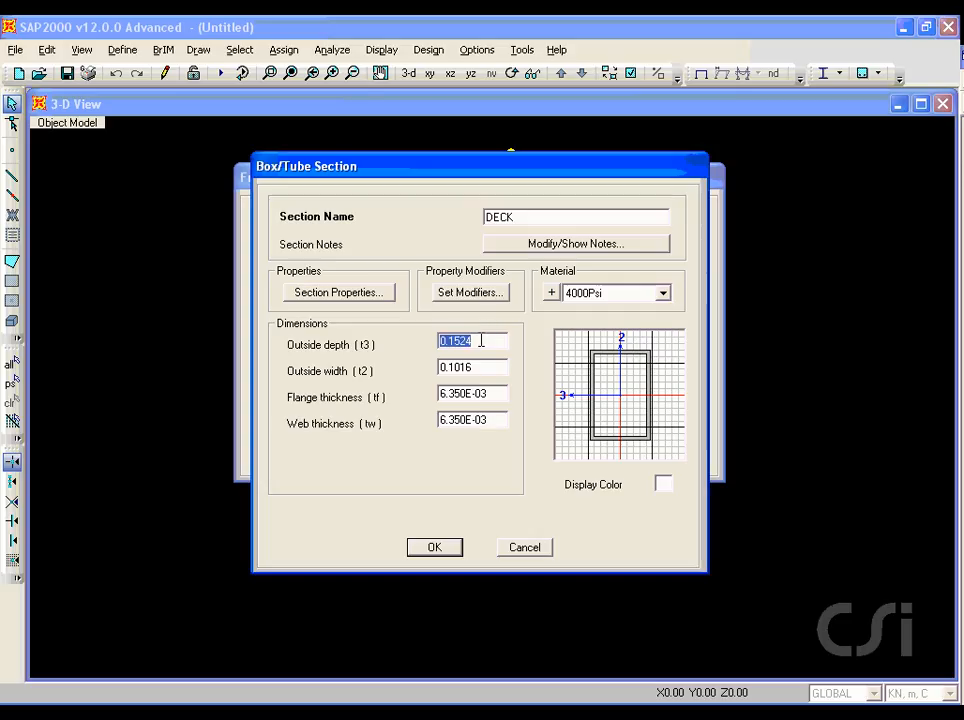
type("1.2")
double_click(480, 366)
type("6")
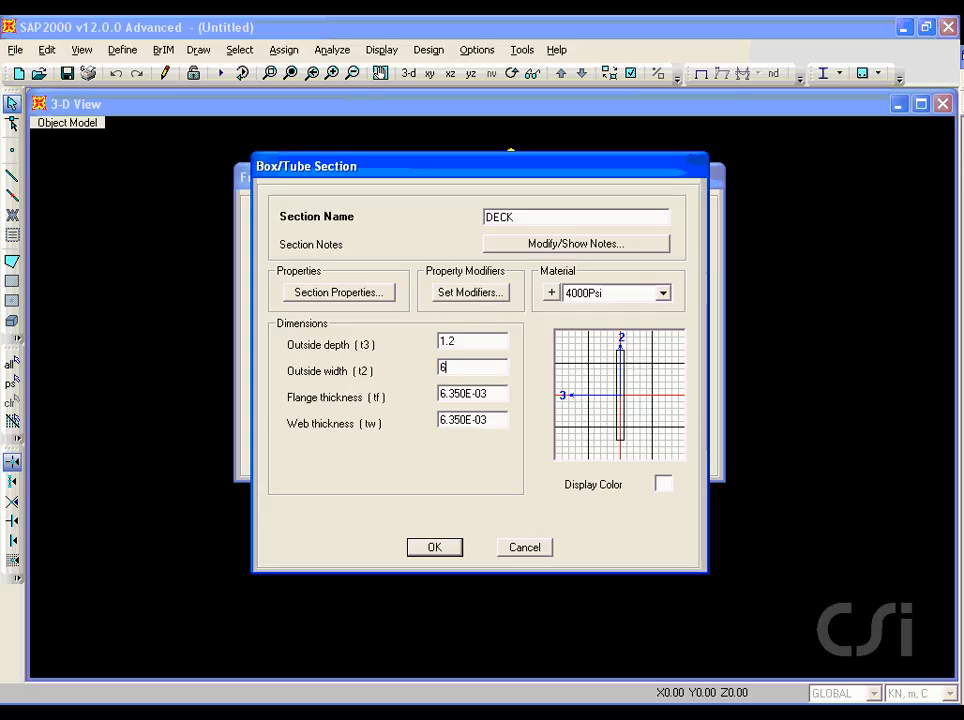
Step: Set the DECK section's flange thickness to 0.2 and web thickness to 0.3, and accept the frame properties
double_click(486, 392)
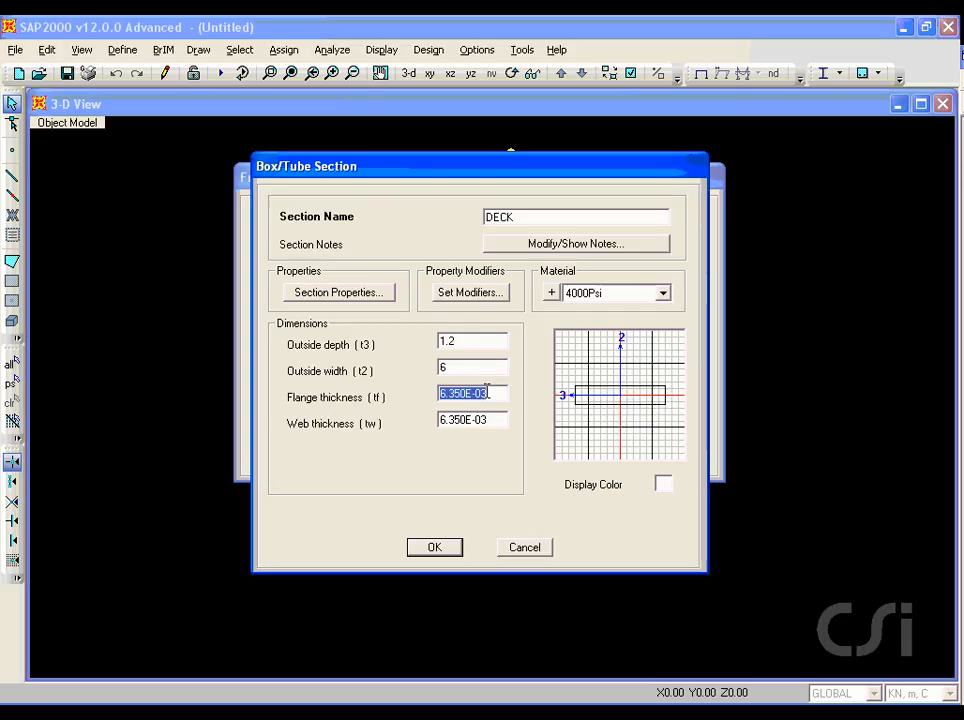
type("0.2")
double_click(491, 420)
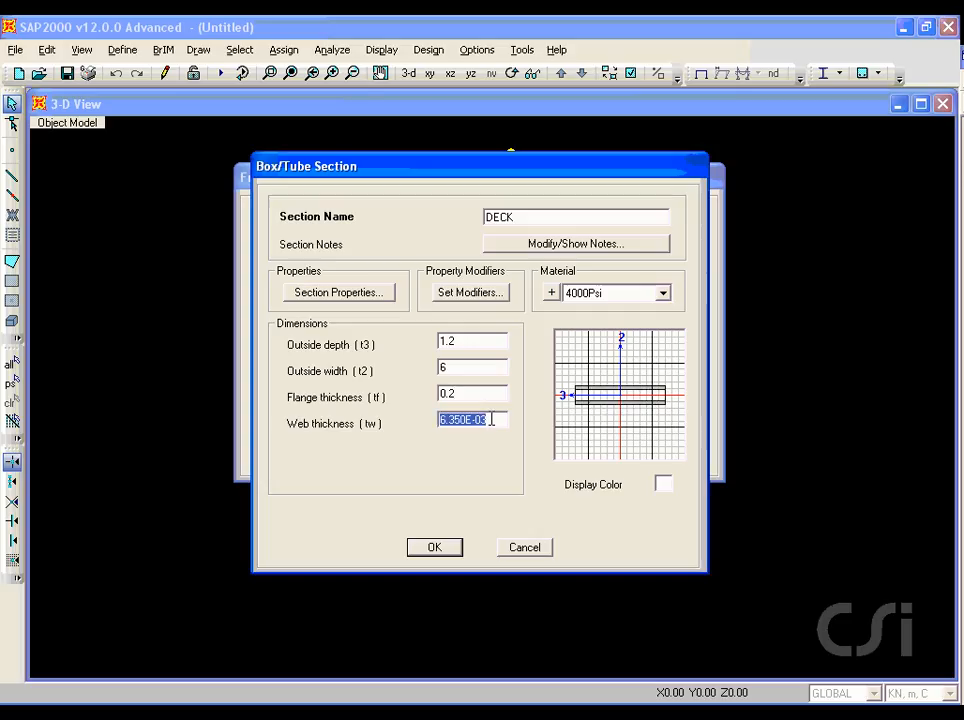
type("0.3")
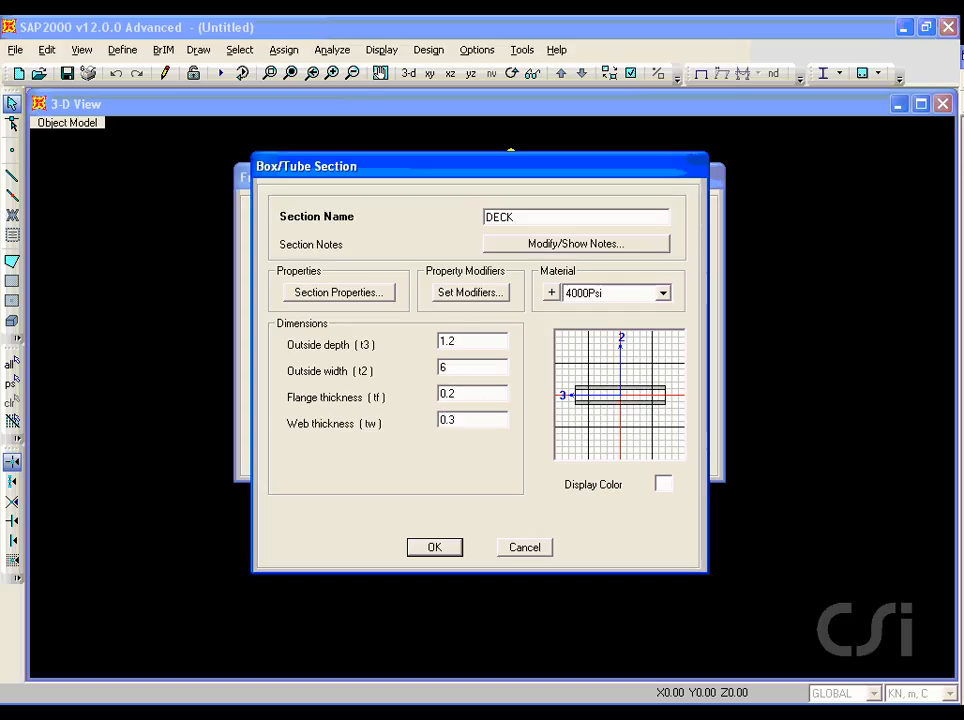
left_click(437, 549)
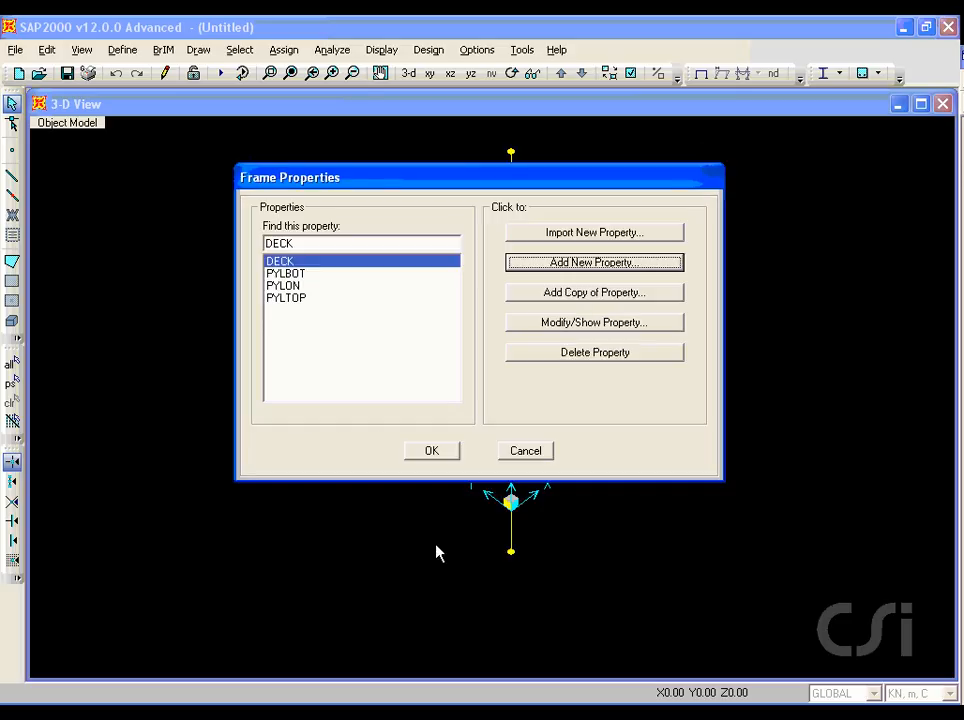
left_click(436, 458)
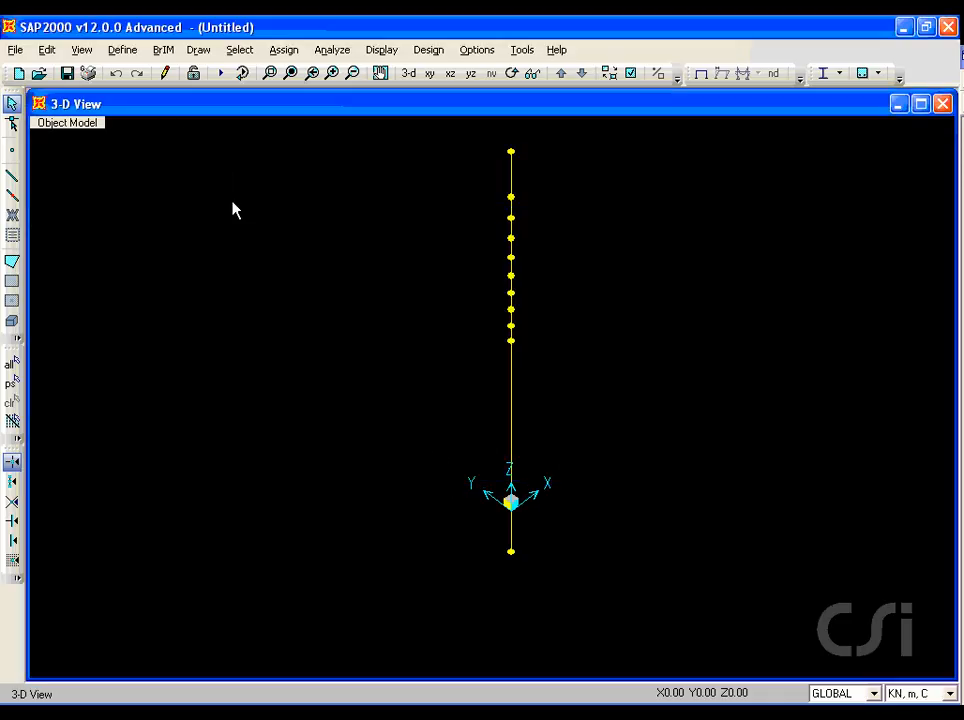
Step: Show the grid and switch the view to the X-Y plane at Z=0
left_click(81, 49)
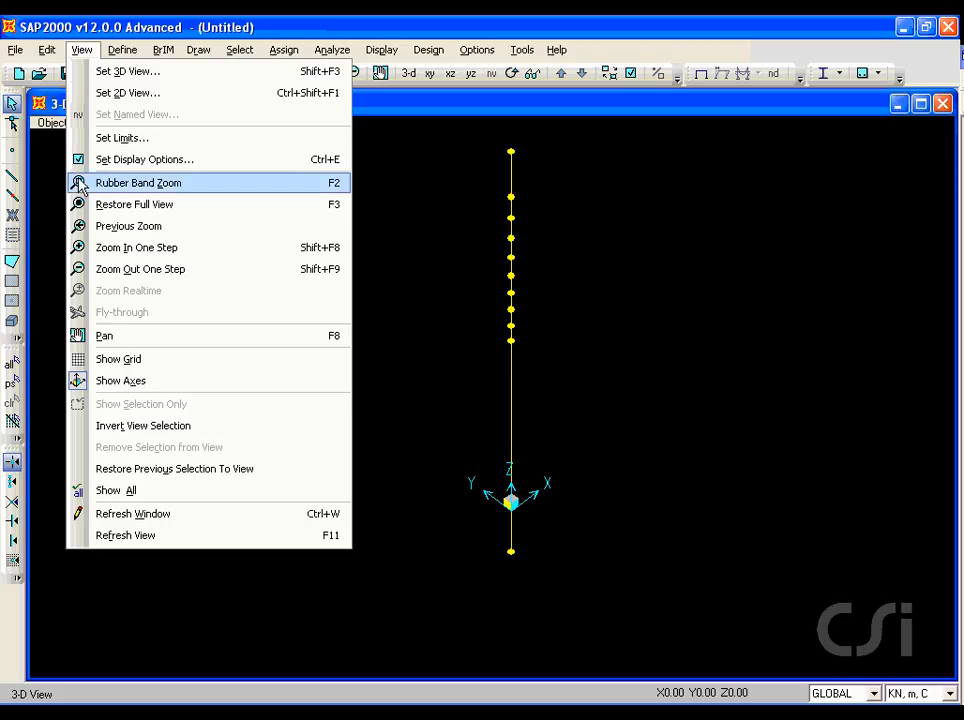
left_click(150, 364)
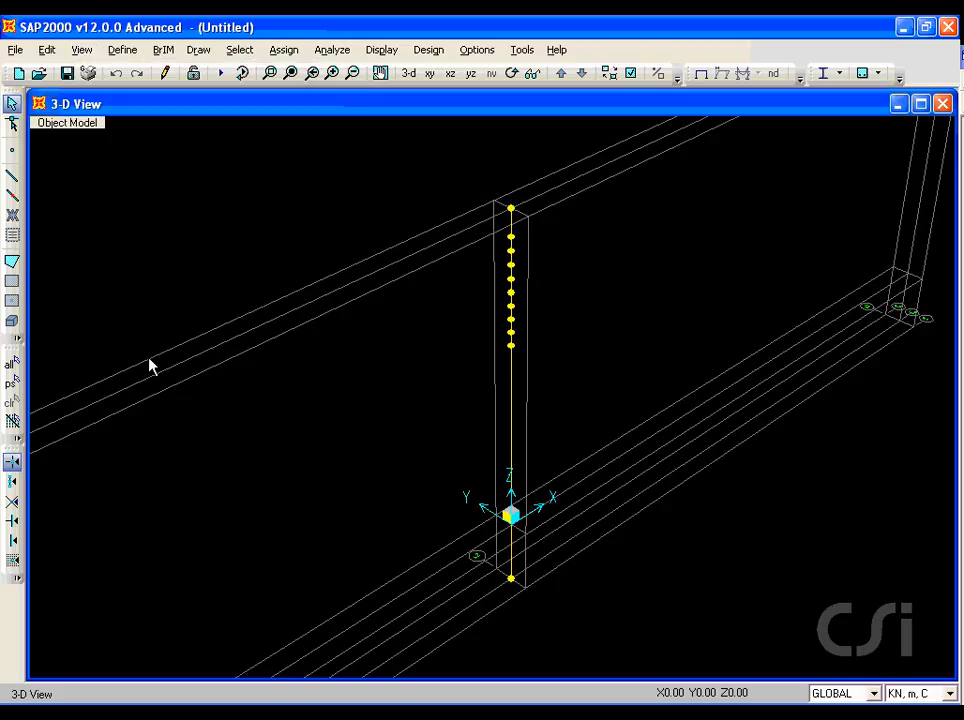
left_click(430, 74)
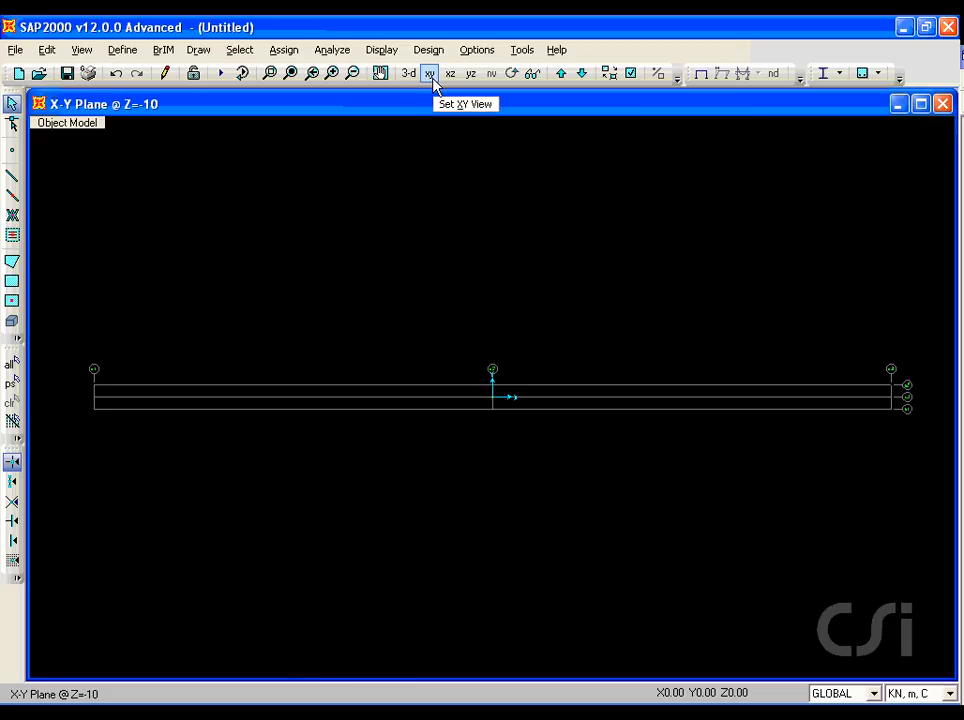
left_click(582, 75)
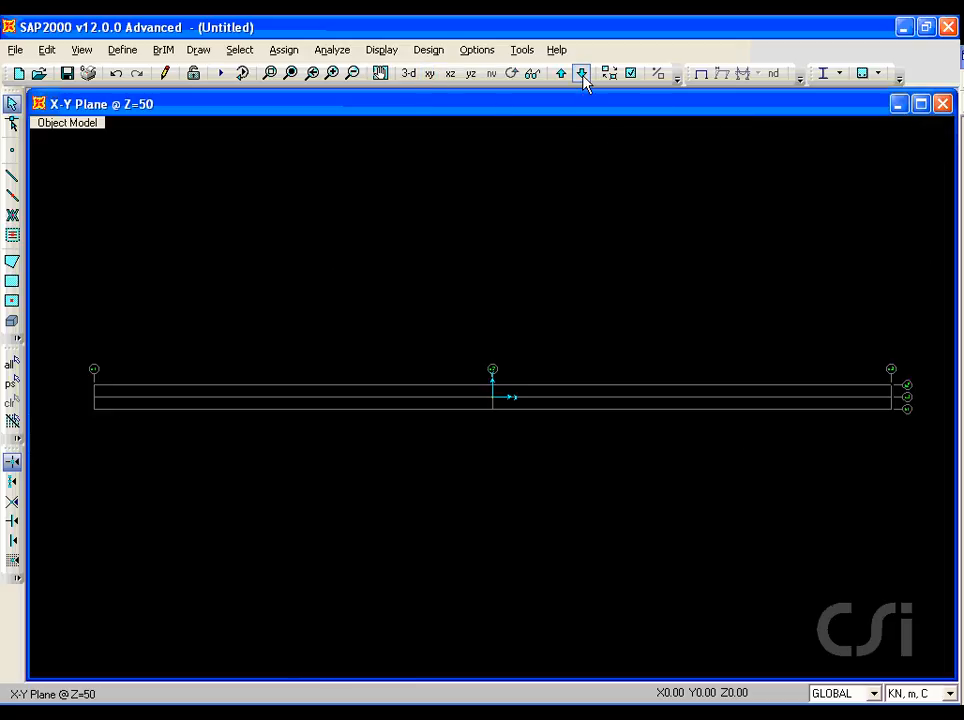
left_click(582, 75)
Step: Draw a straight DECK frame along the central grid line from the origin to its +X end
left_click(200, 50)
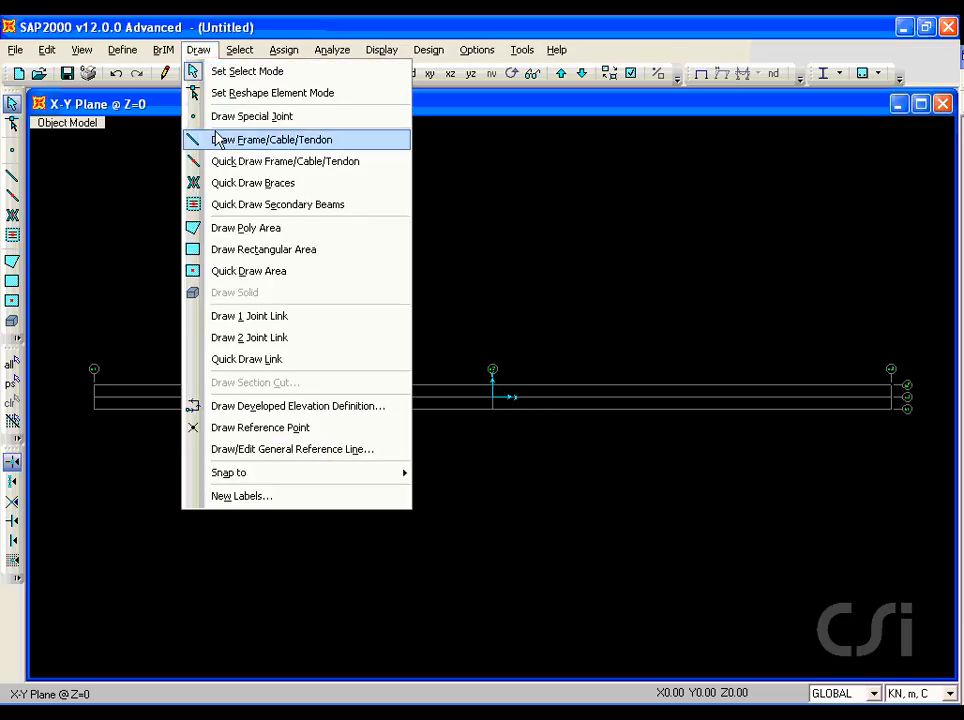
left_click(330, 141)
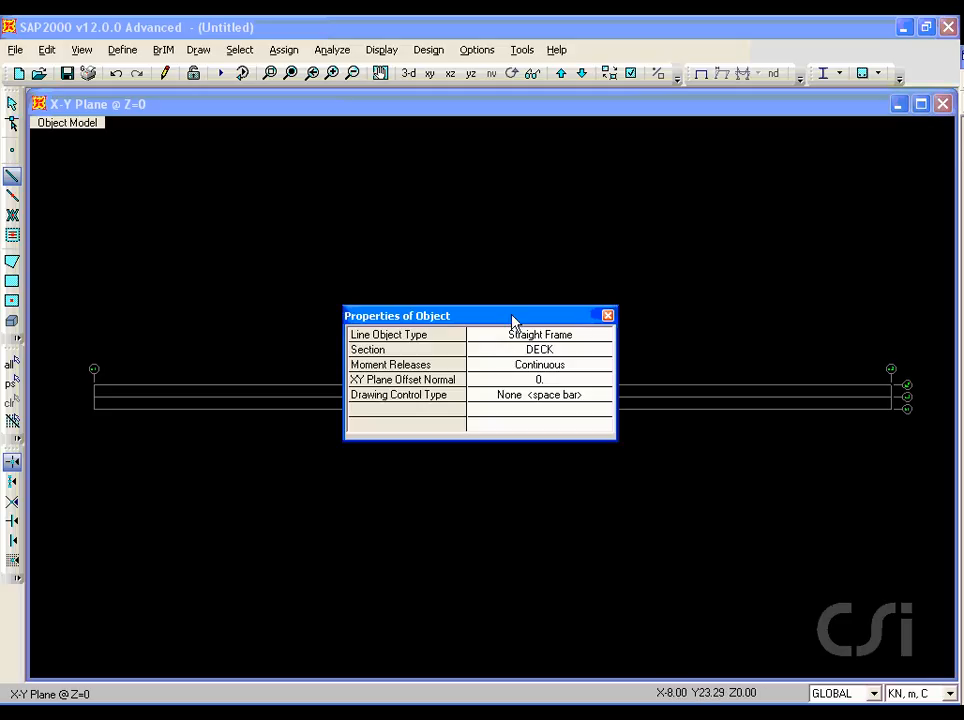
left_click_drag(513, 320, 419, 201)
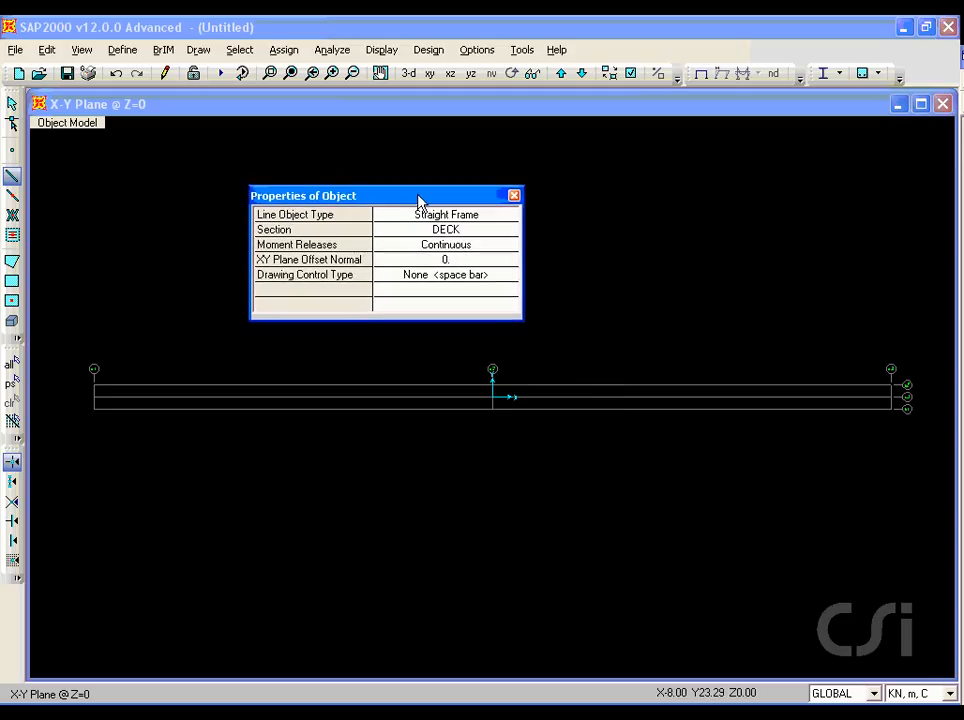
left_click(494, 398)
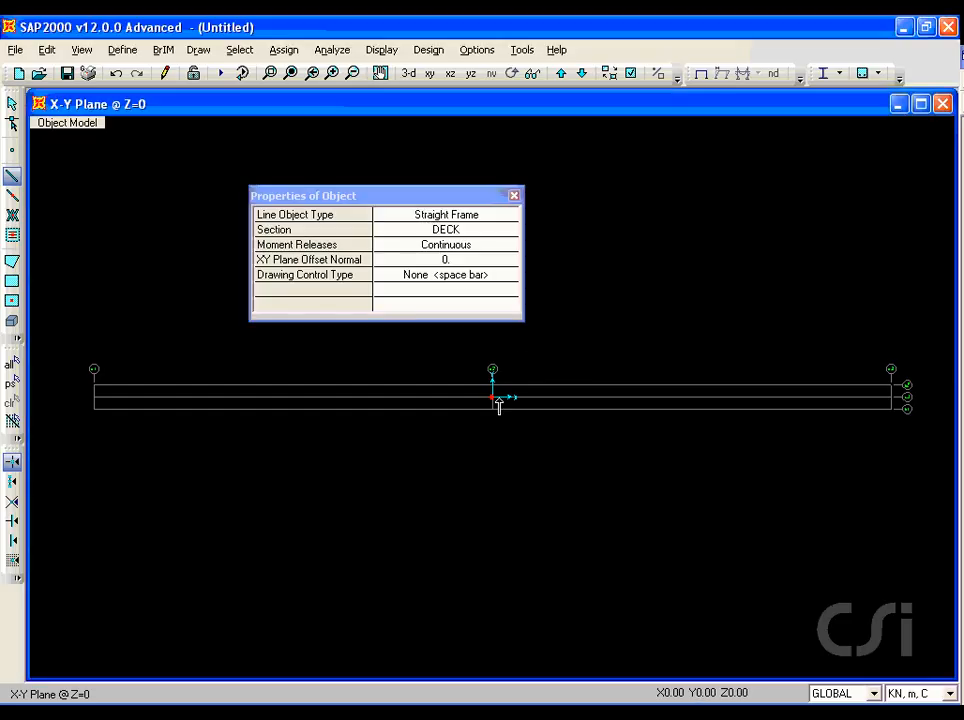
left_click(892, 398)
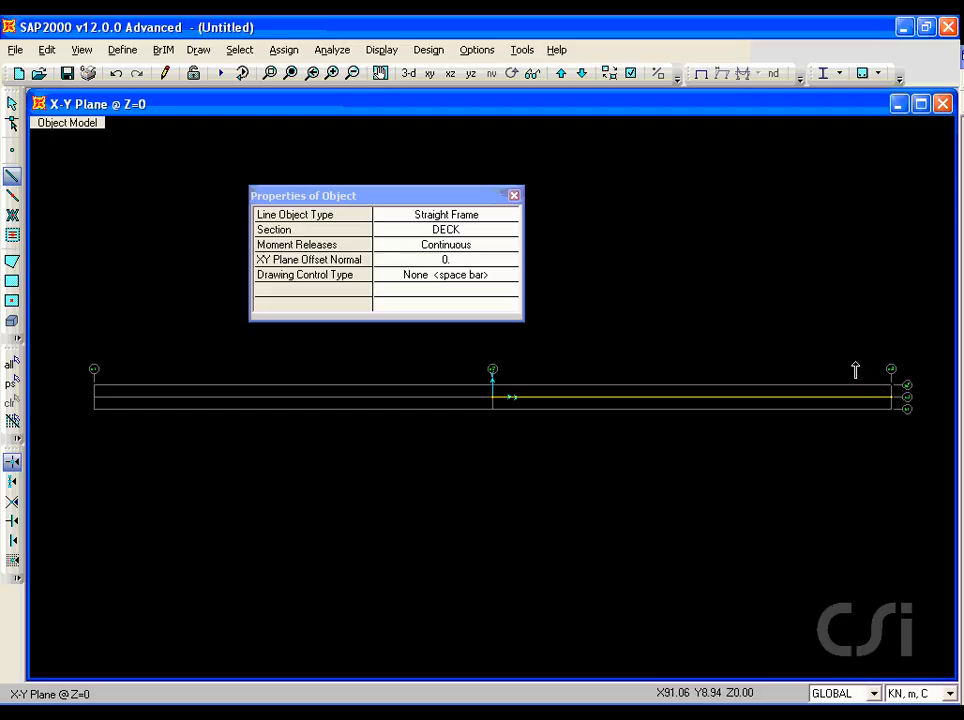
left_click(11, 105)
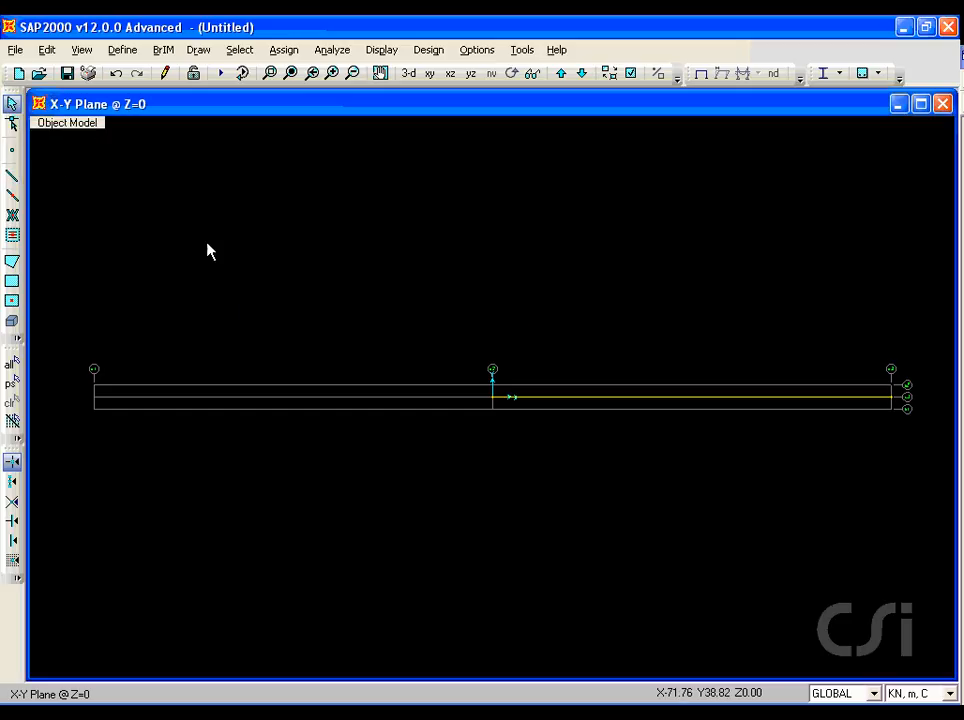
Step: Divide the new deck frame into 10 frames with a last/first ratio of 1
left_click(540, 403)
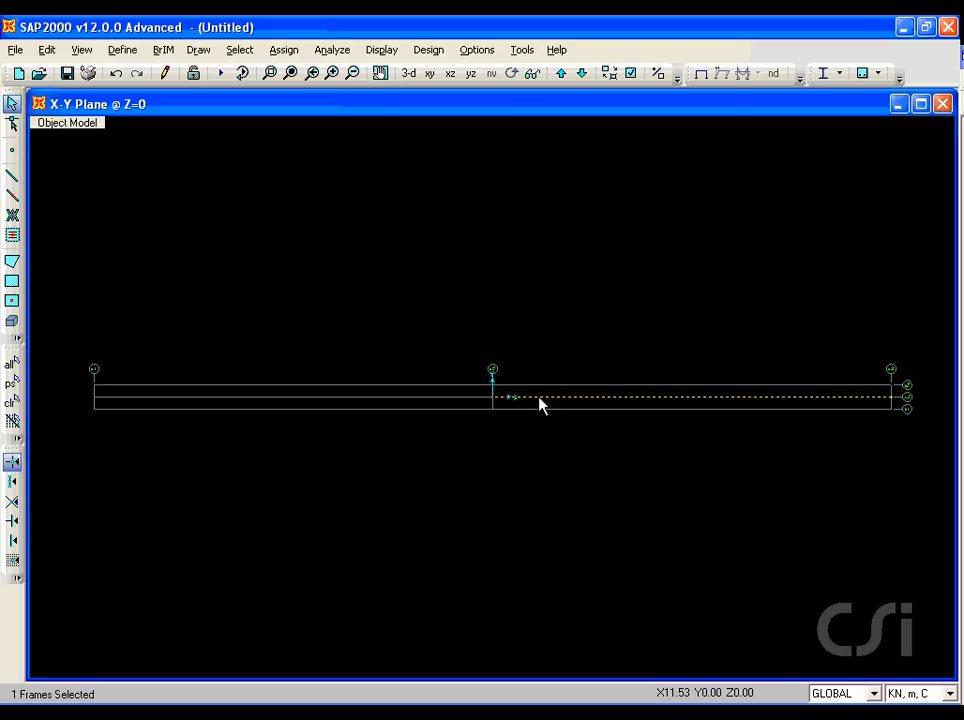
left_click(46, 50)
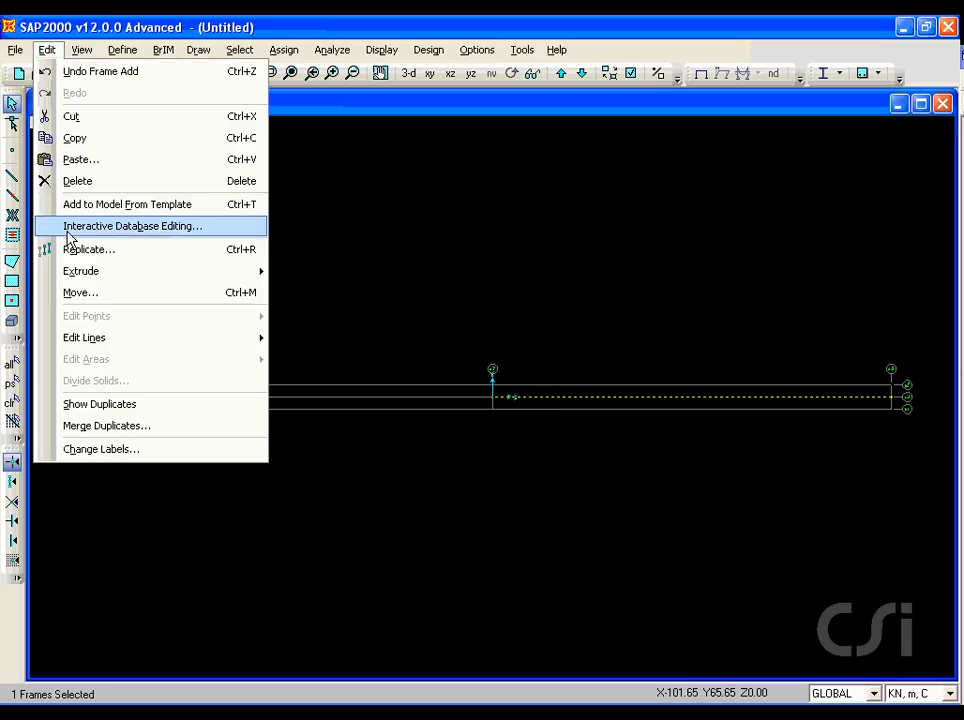
mouse_move(70, 343)
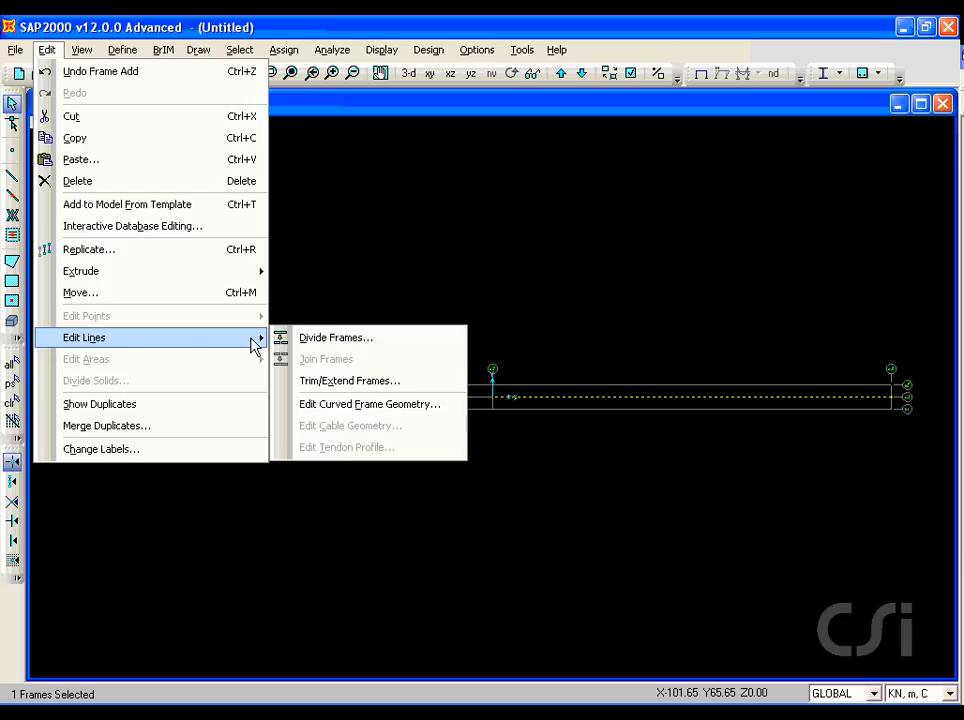
left_click(335, 340)
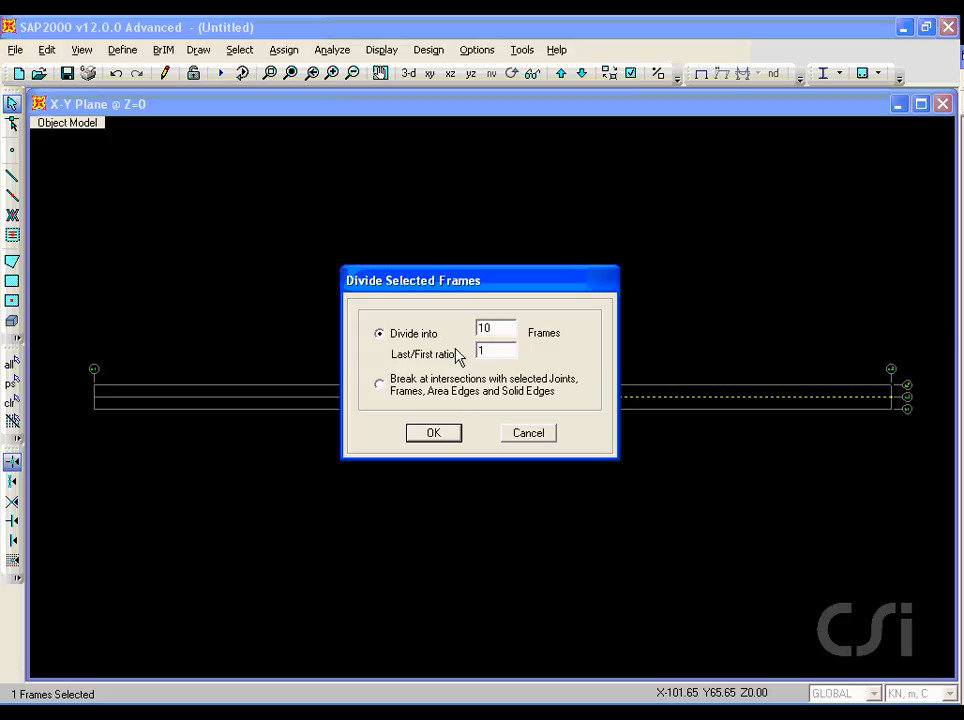
left_click(433, 433)
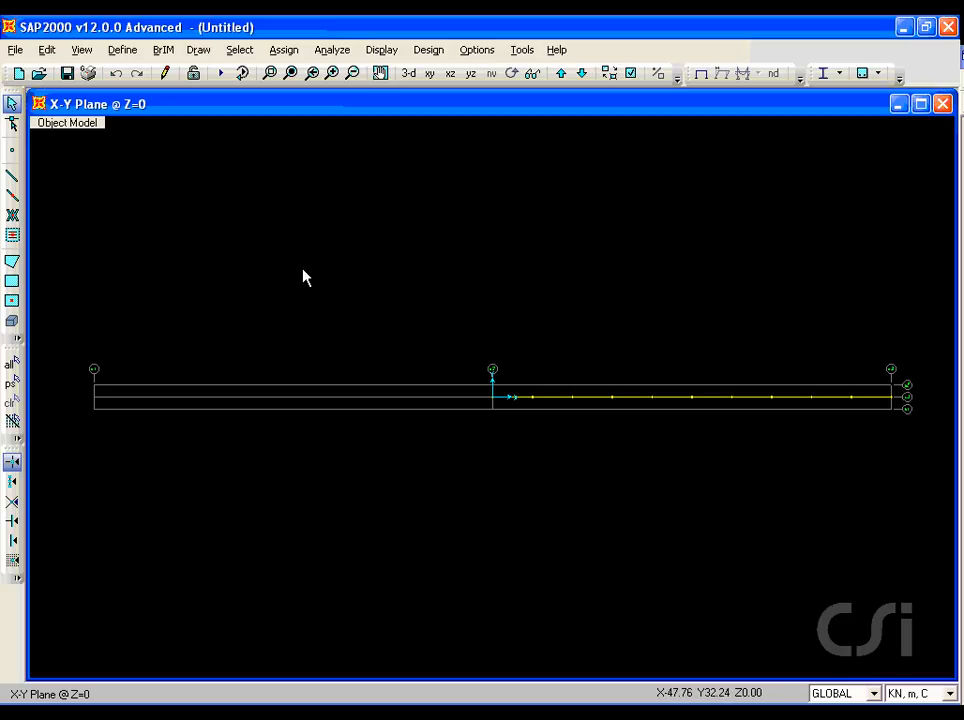
Step: Define a linear link property named RIGIDLINK with all six directions fixed, and accept the link properties
left_click(121, 50)
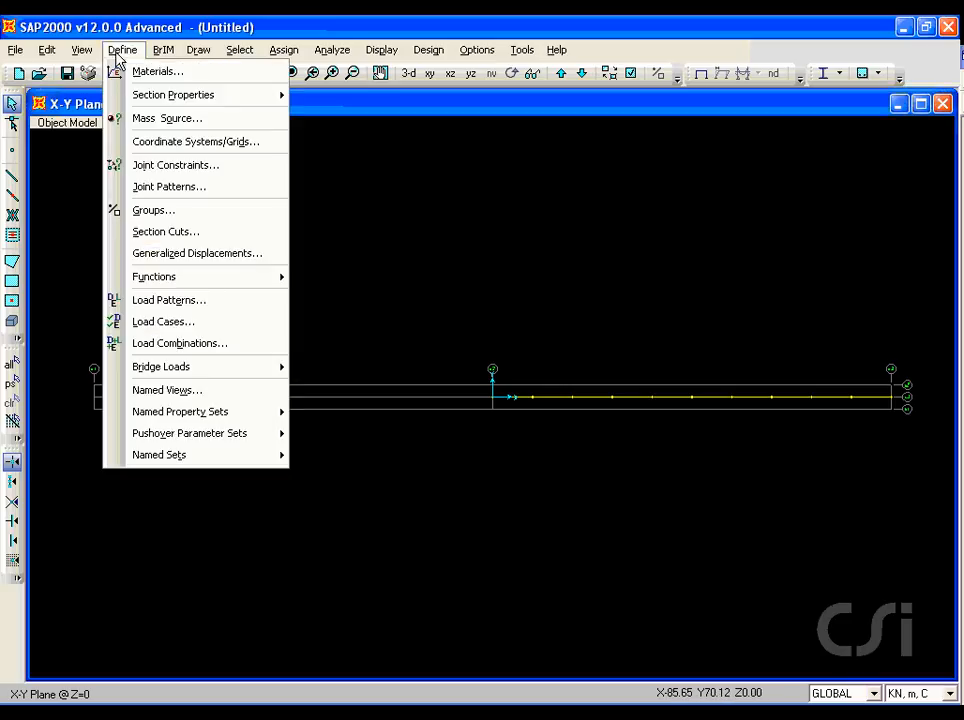
mouse_move(120, 95)
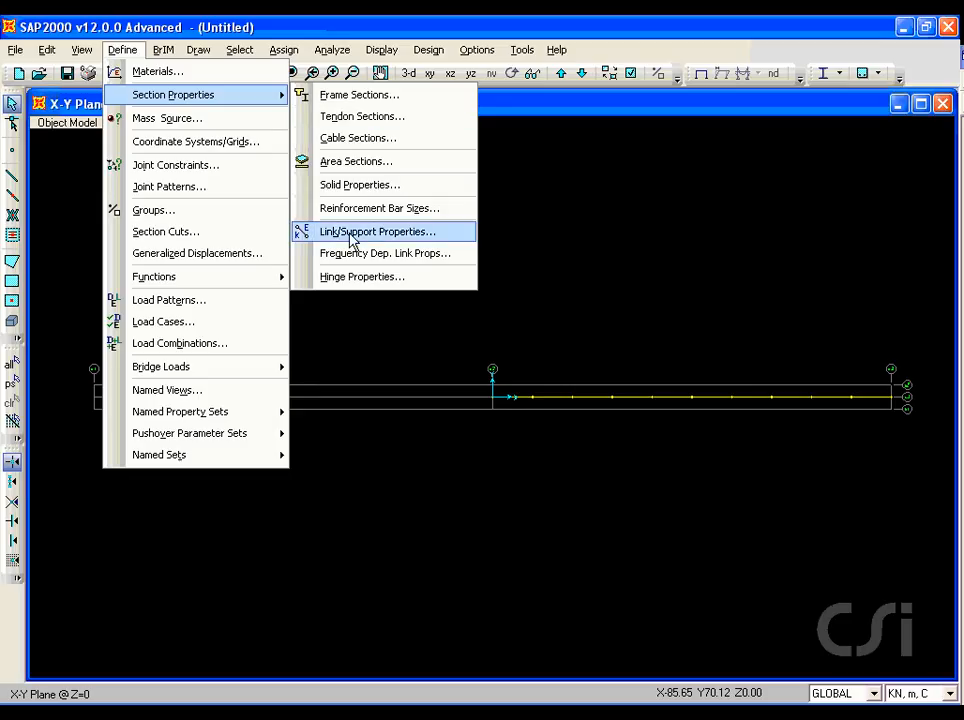
left_click(404, 238)
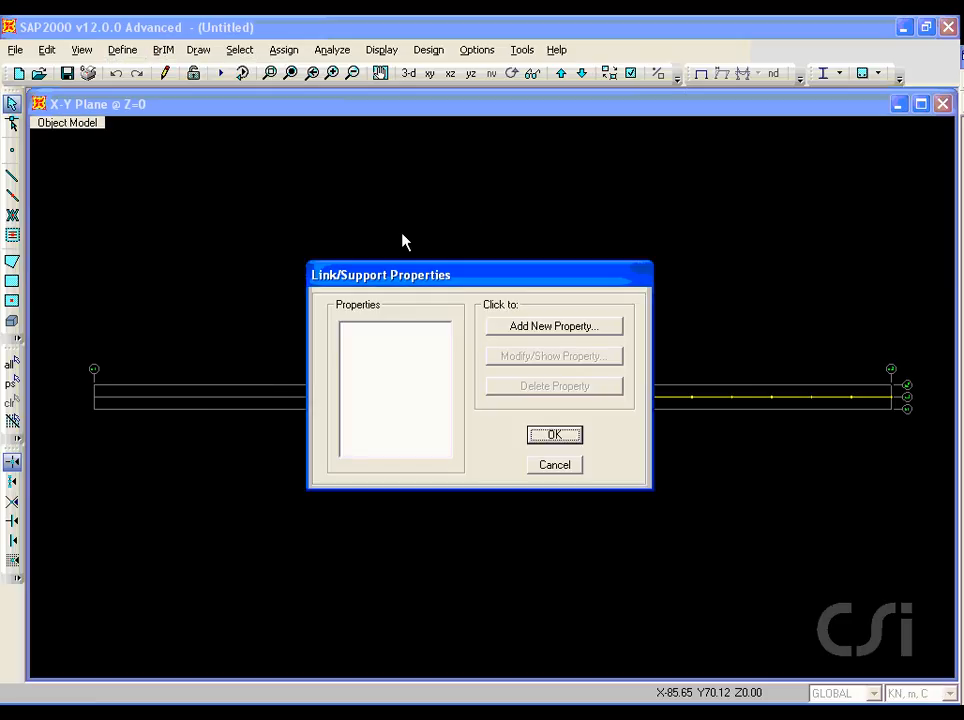
left_click(516, 329)
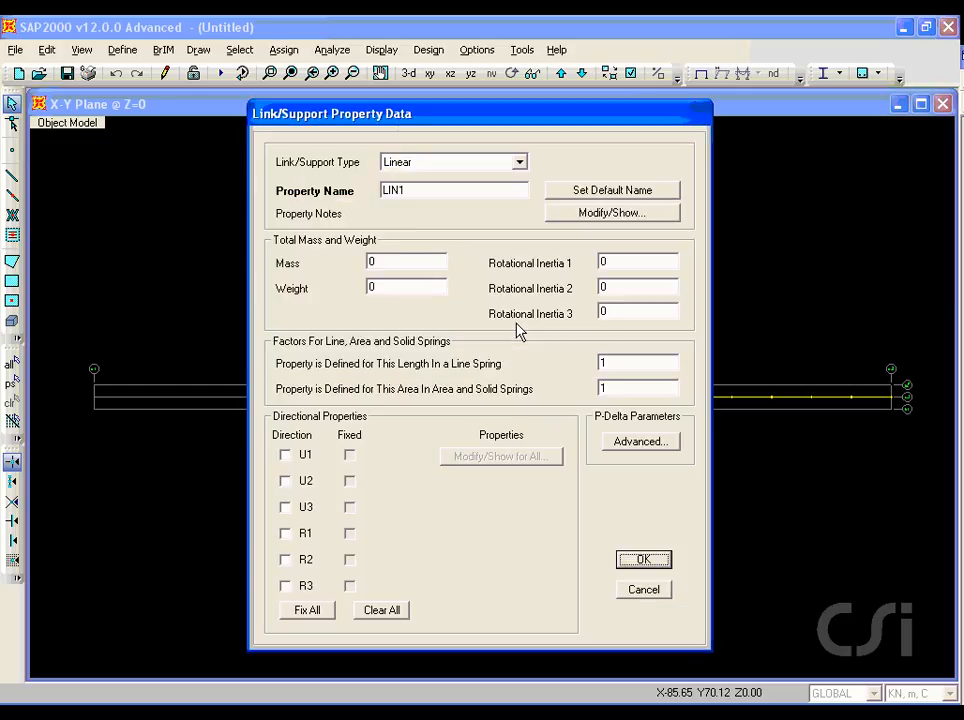
double_click(411, 190)
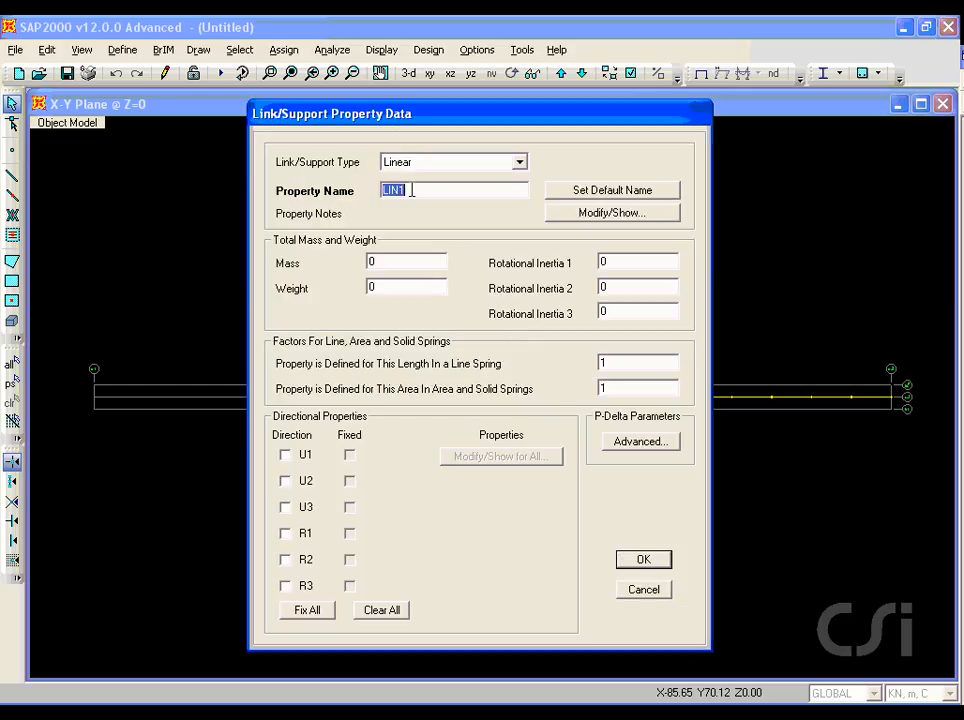
type("RIGID")
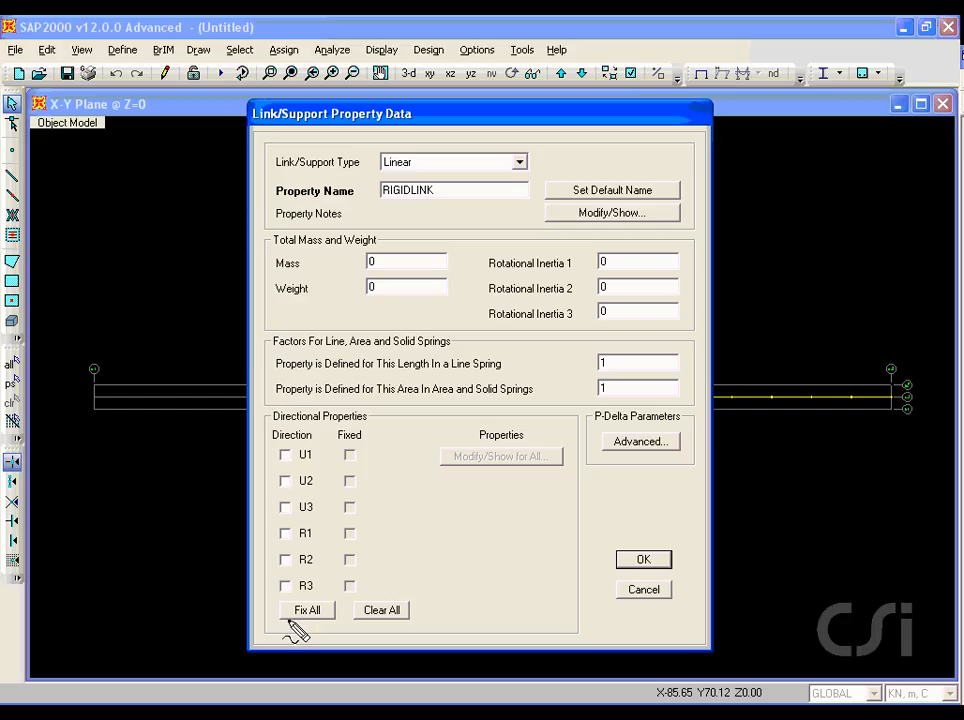
left_click_drag(285, 620, 322, 620)
left_click(314, 612)
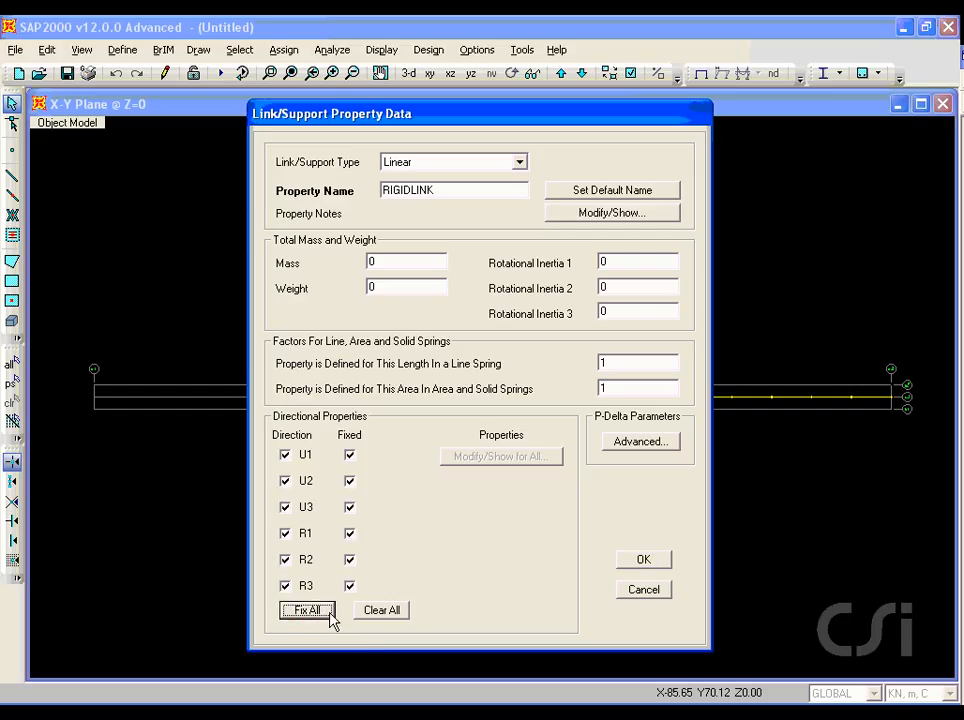
left_click(643, 561)
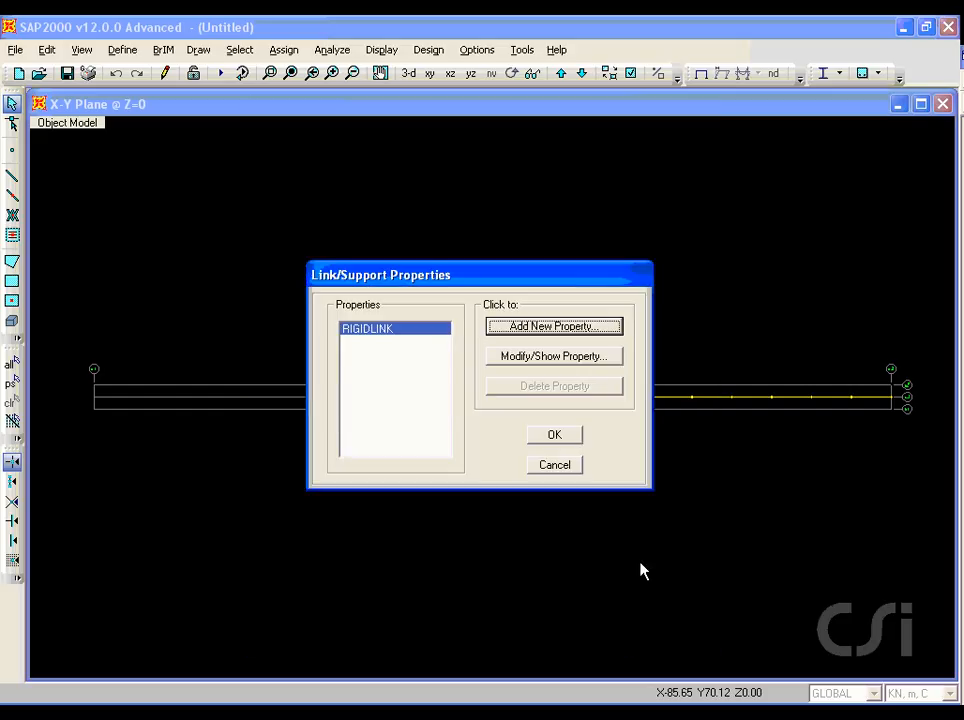
left_click(567, 441)
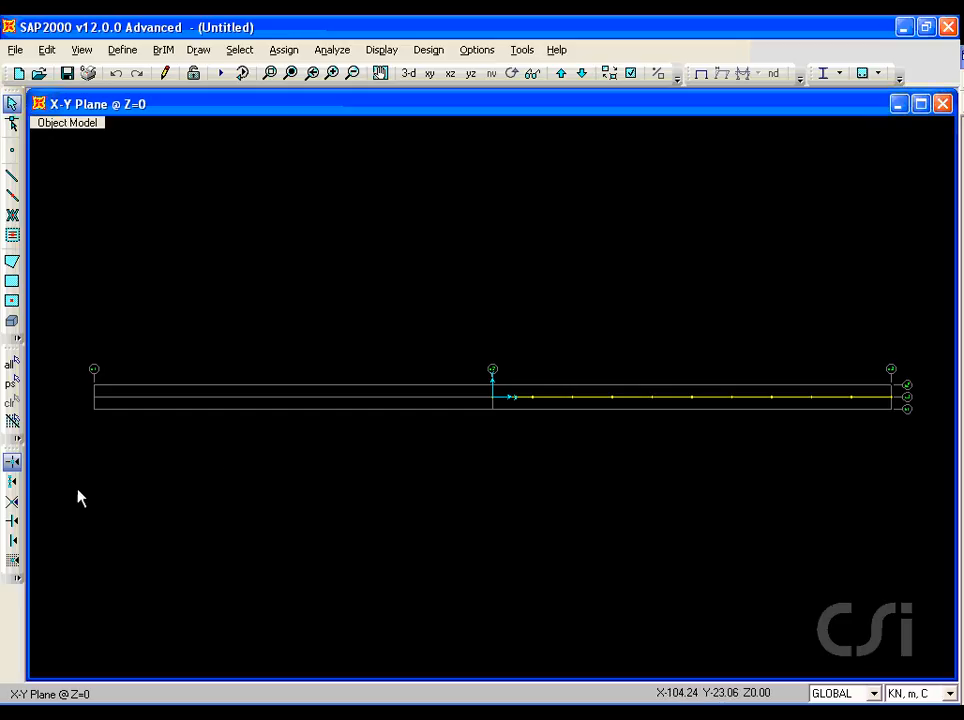
Step: With snapping to lines enabled, draw a vertical two-joint RIGIDLINK from the deck joint at X=10 to the y2 grid line
left_click(13, 541)
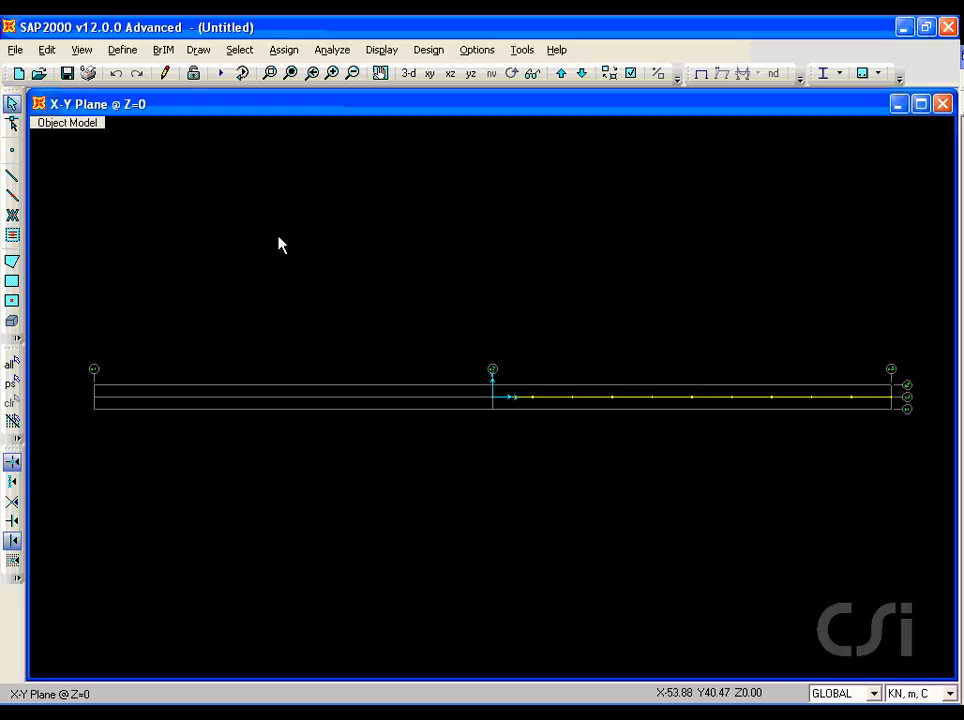
left_click(269, 73)
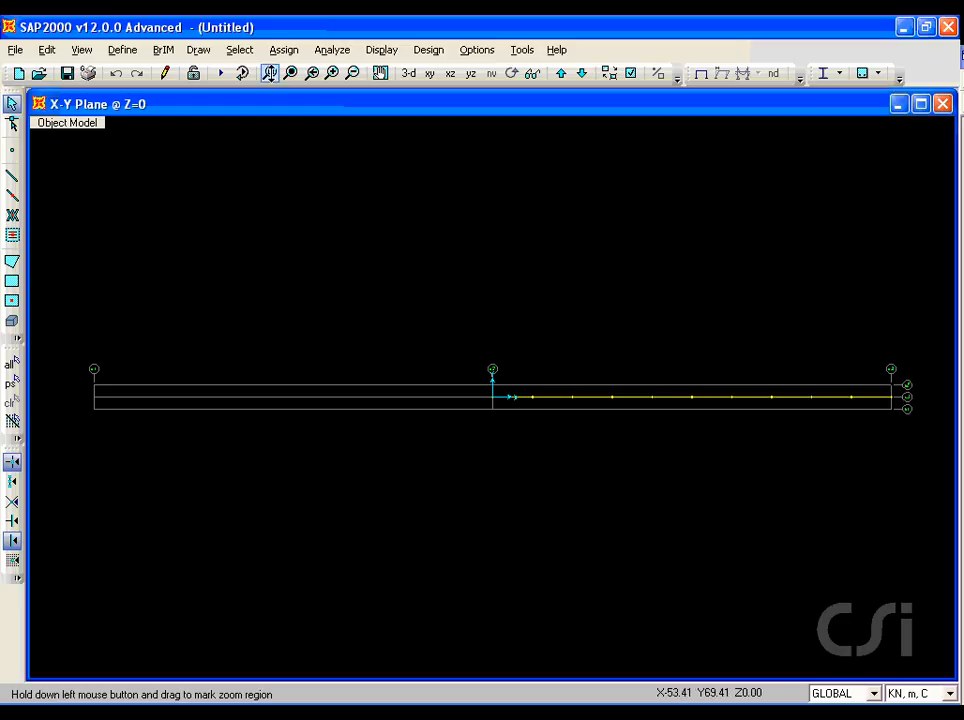
left_click_drag(481, 357, 920, 447)
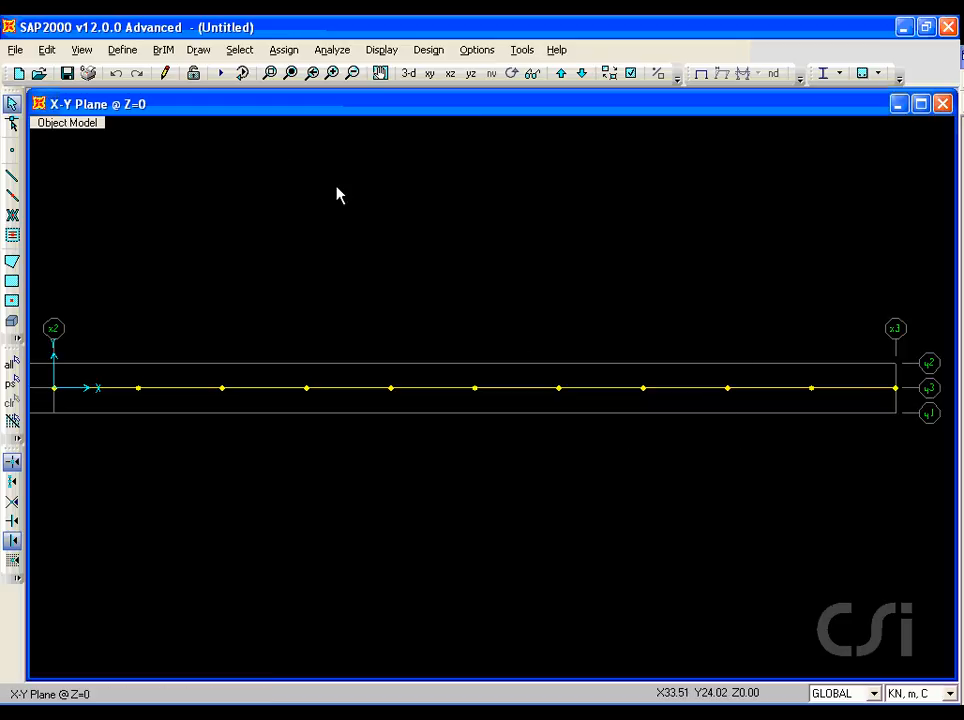
left_click(198, 49)
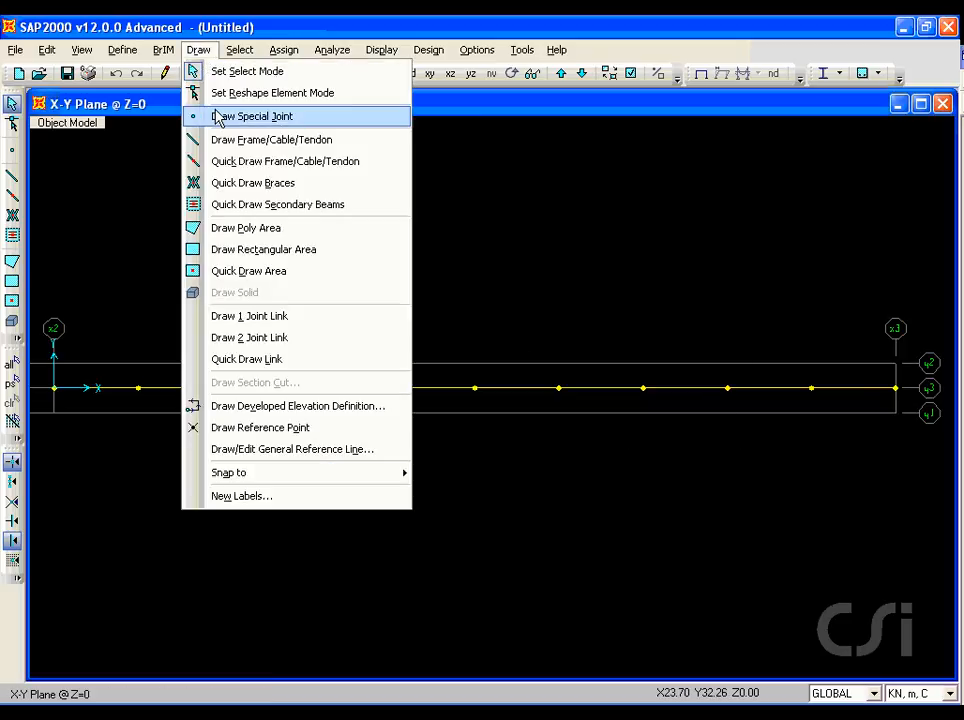
left_click(297, 339)
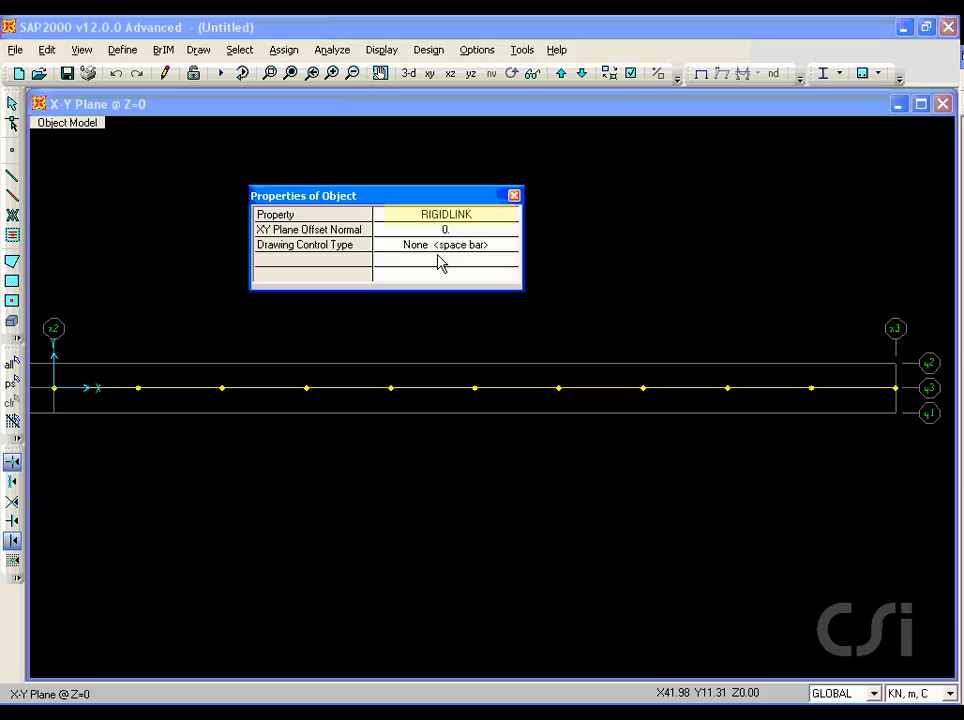
left_click(138, 388)
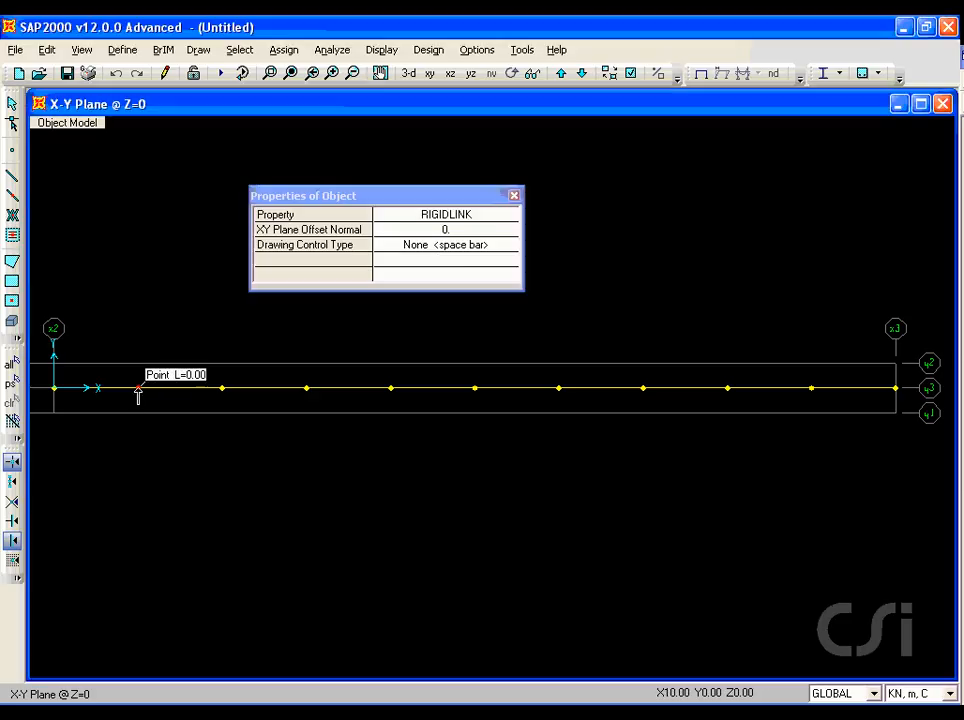
left_click(421, 248)
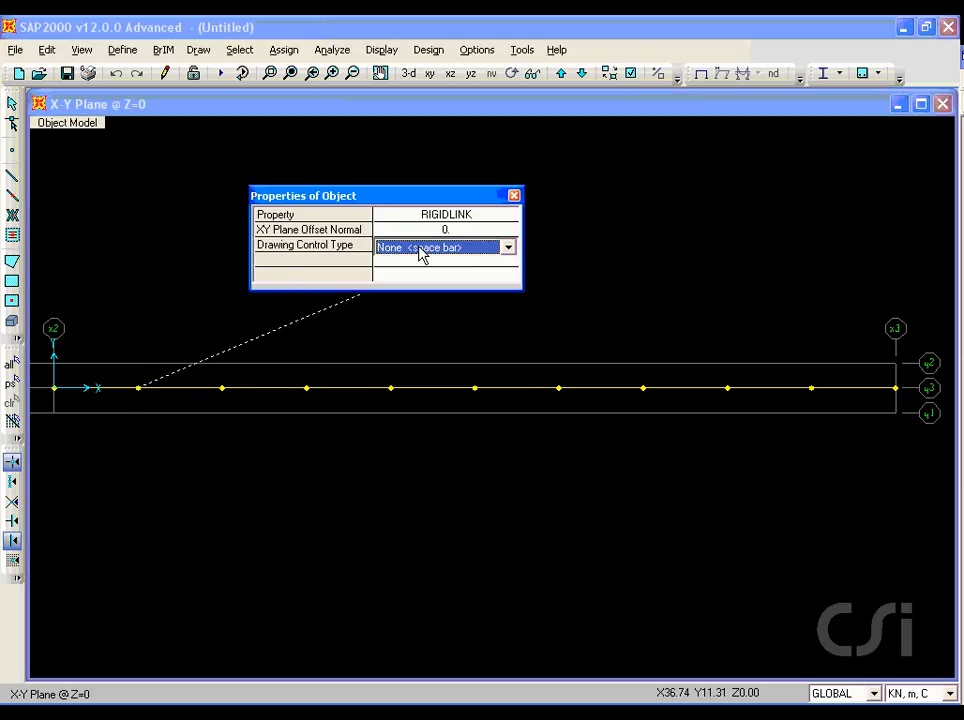
left_click(421, 250)
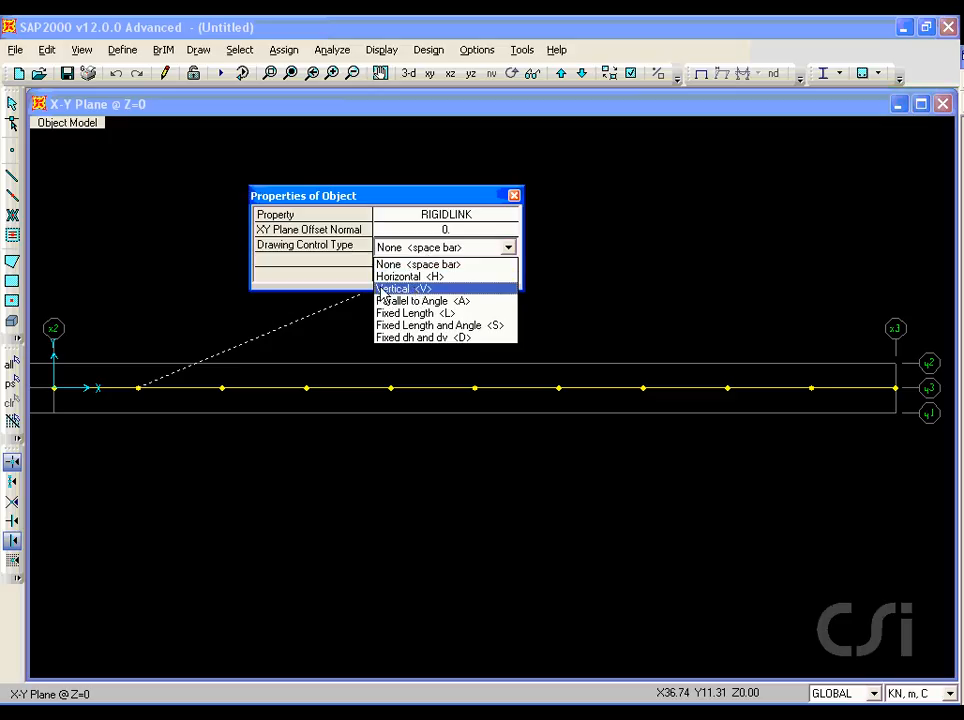
left_click(397, 289)
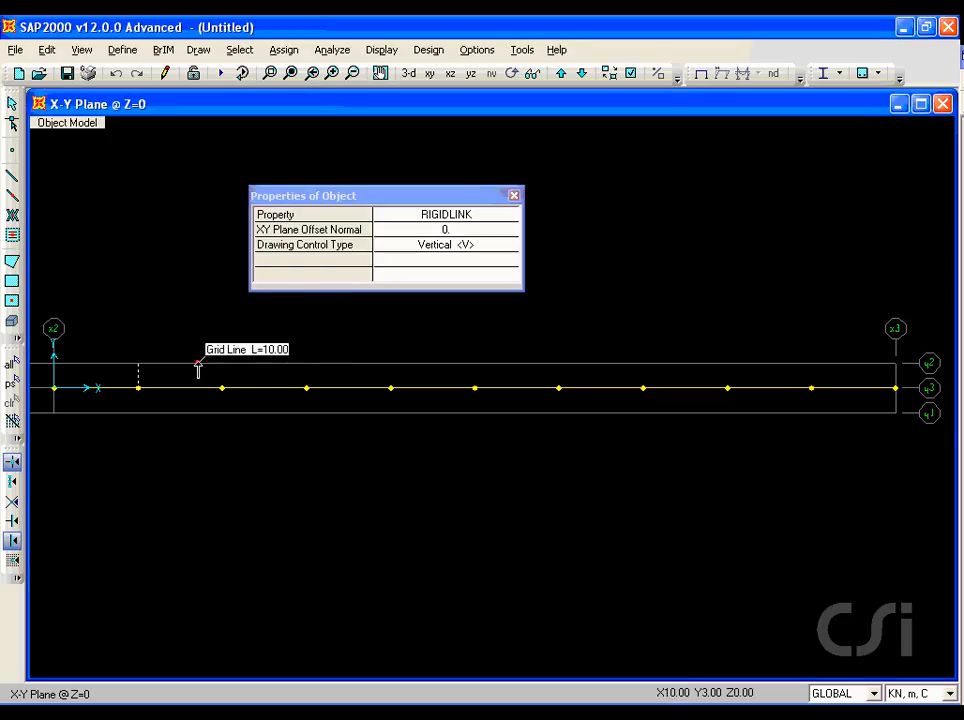
left_click(139, 363)
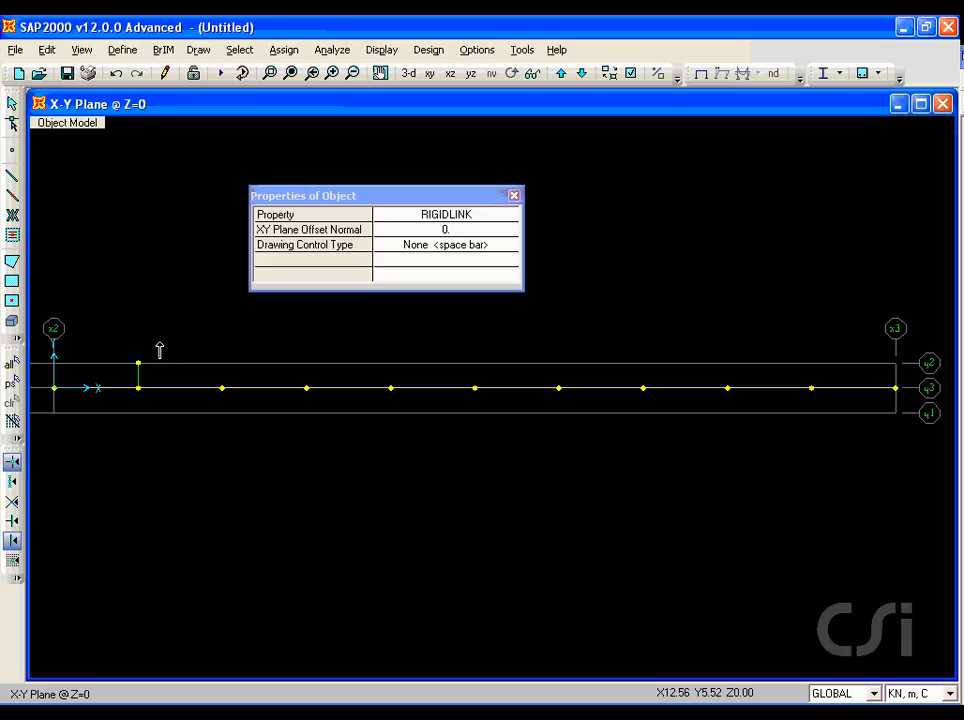
Step: Draw a second vertical RIGIDLINK from the deck joint at X=10 to the y1 grid line, and return to selection mode
left_click(138, 387)
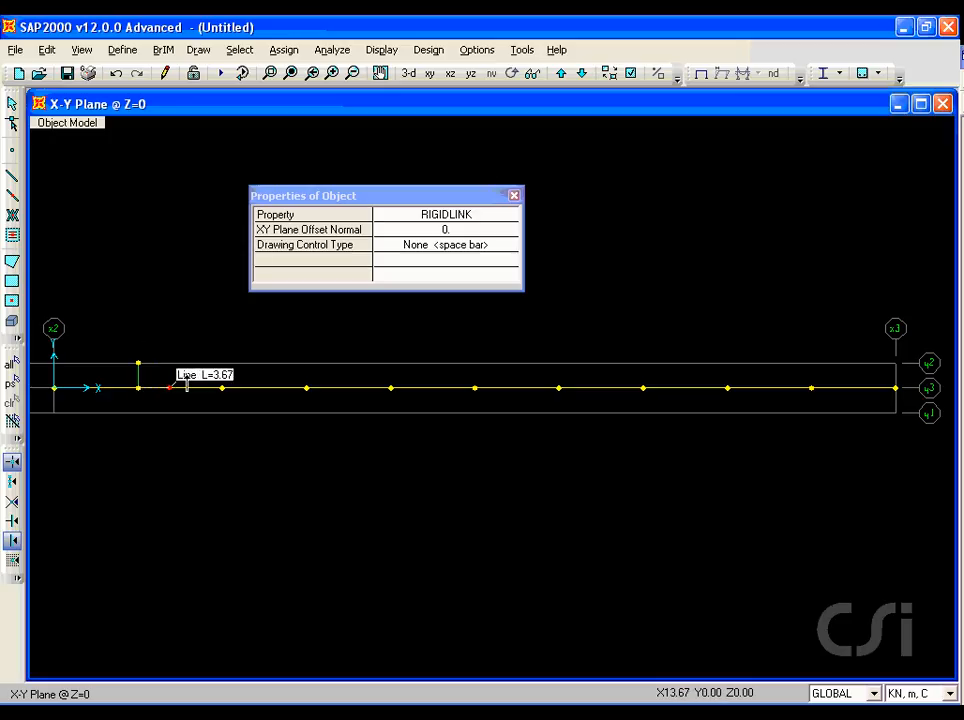
left_click(410, 247)
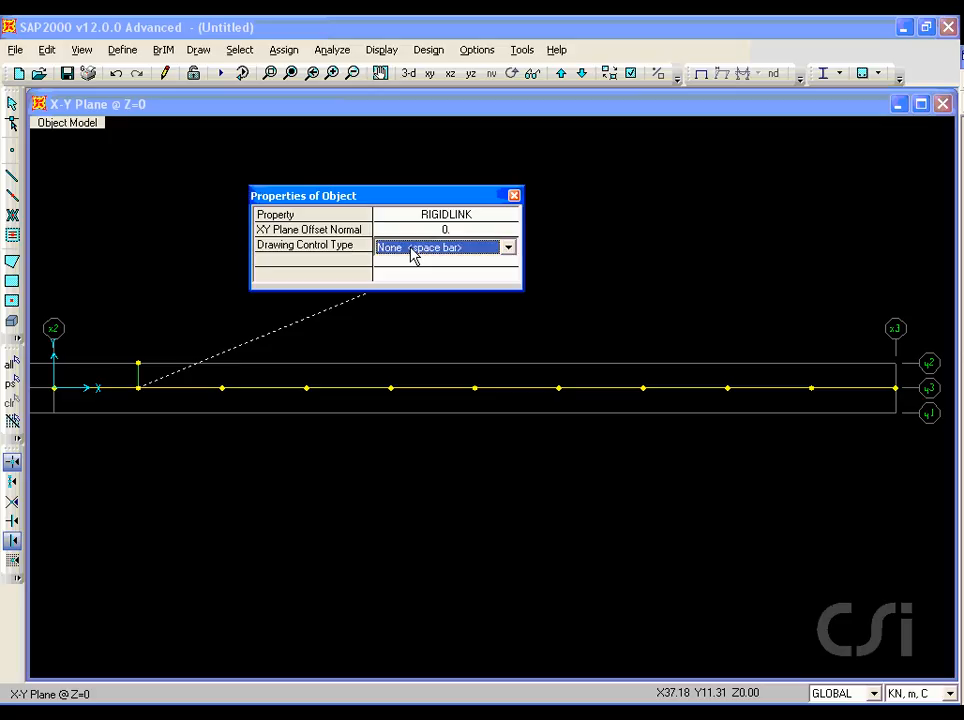
left_click(410, 247)
left_click(410, 291)
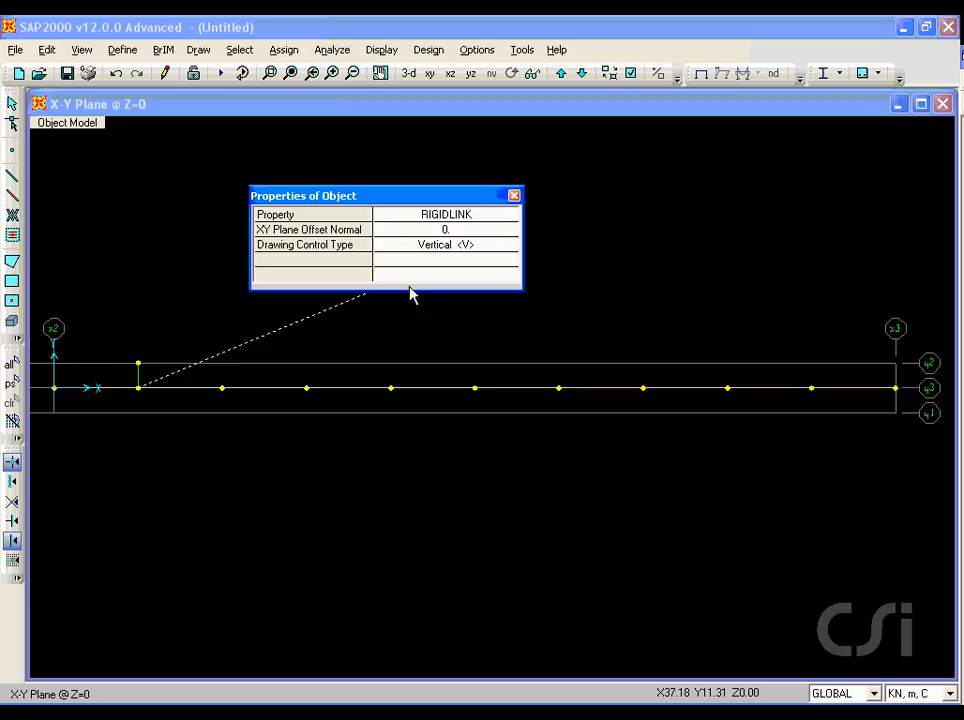
left_click(139, 418)
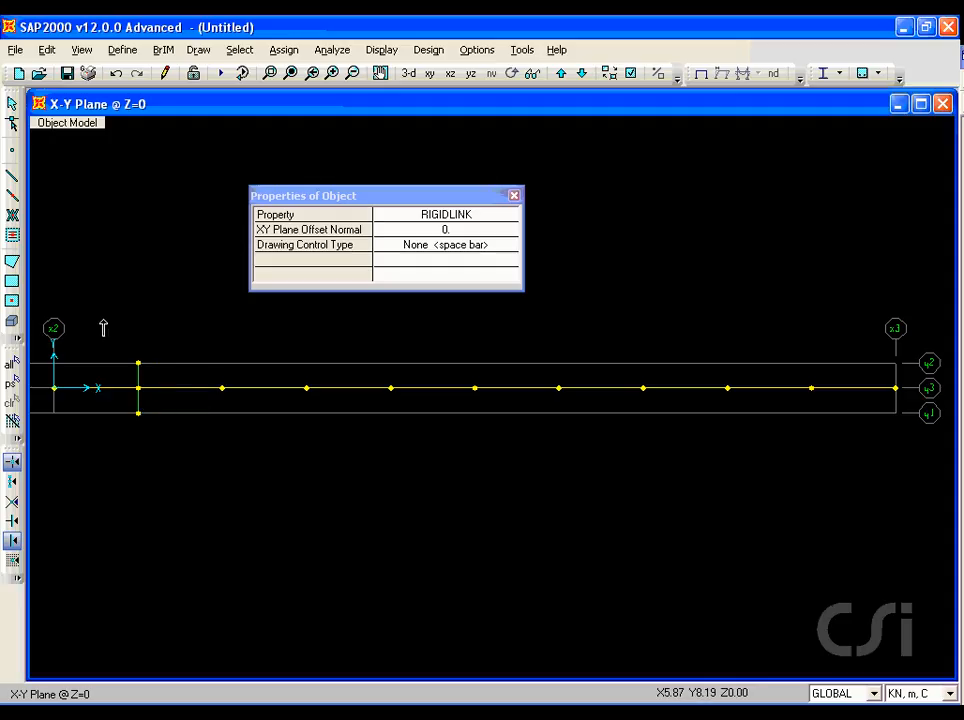
left_click(13, 104)
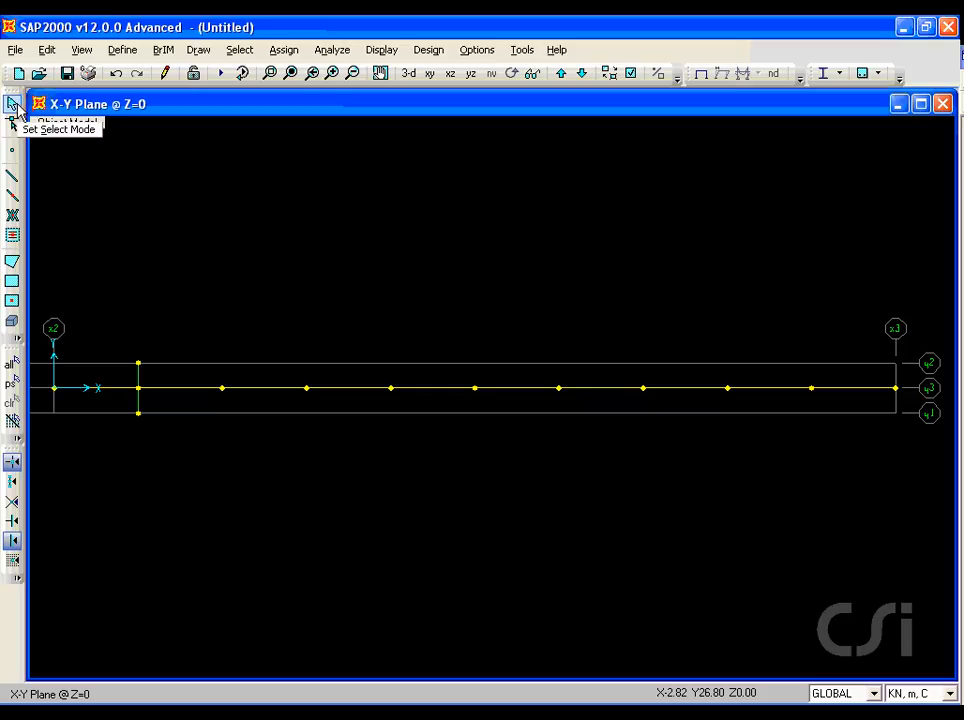
Step: Select the two rigid links at X=10 and replicate them linearly 8 times with a dx of 10 m
left_click(268, 74)
left_click_drag(100, 318, 127, 423)
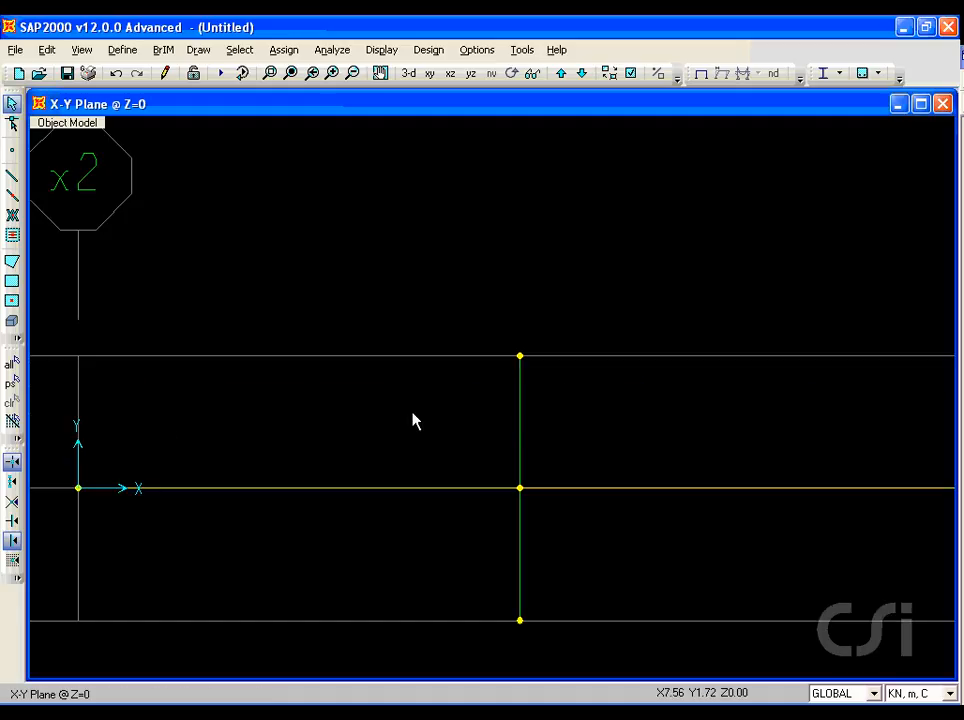
left_click(520, 416)
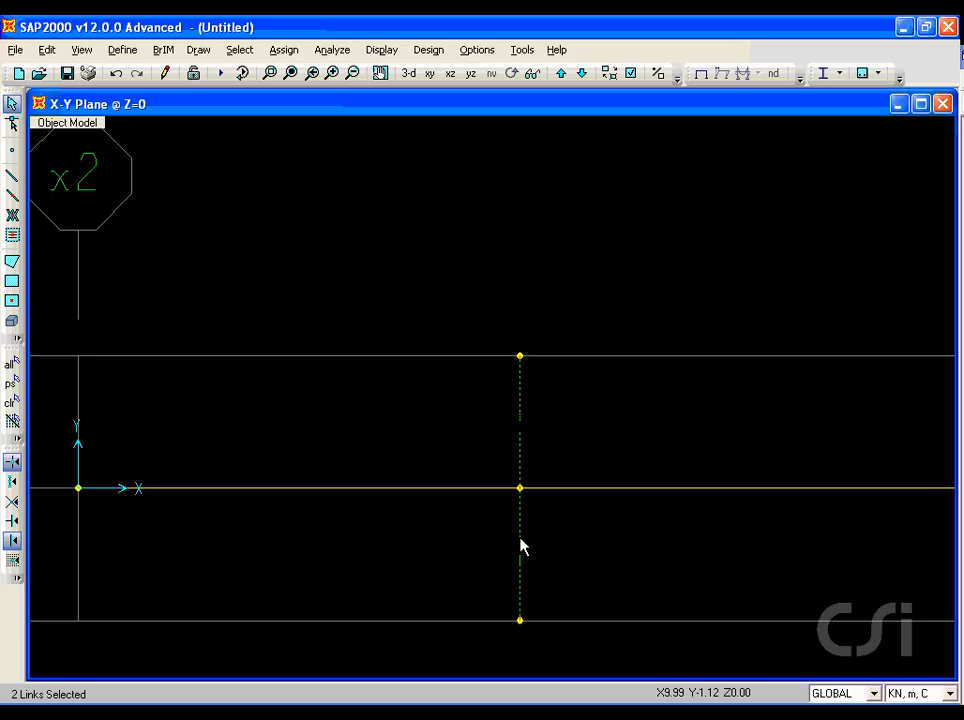
left_click(48, 52)
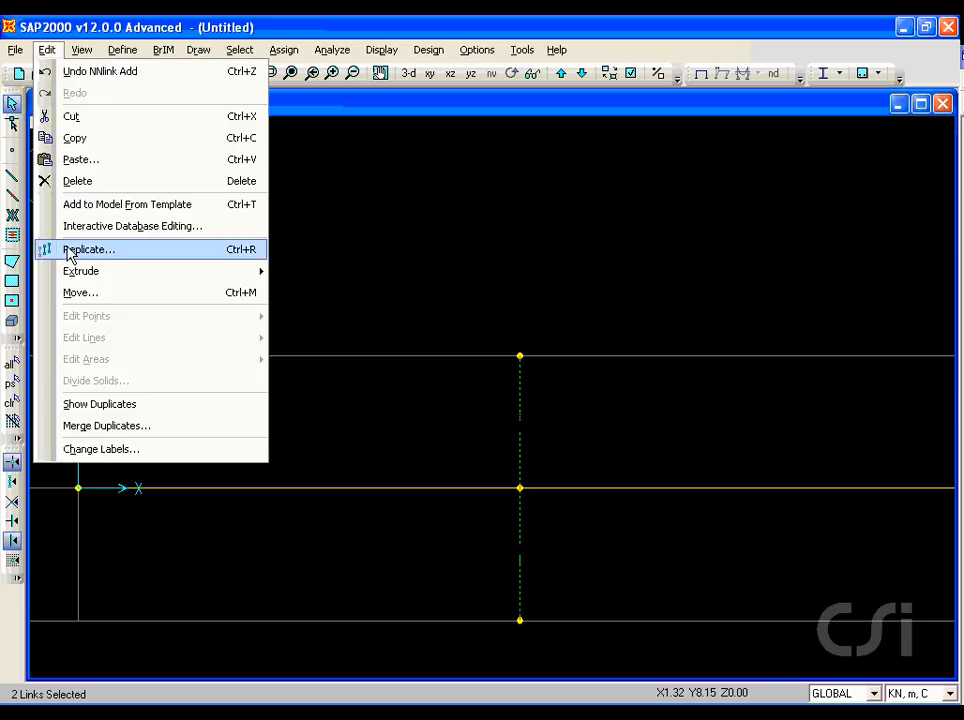
left_click(110, 254)
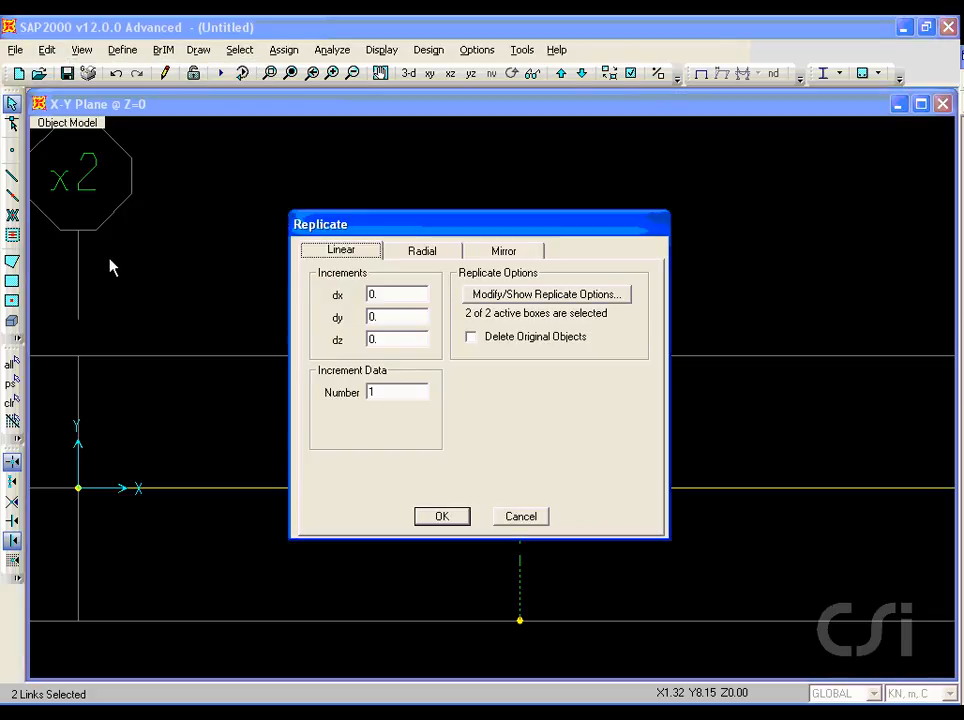
double_click(381, 295)
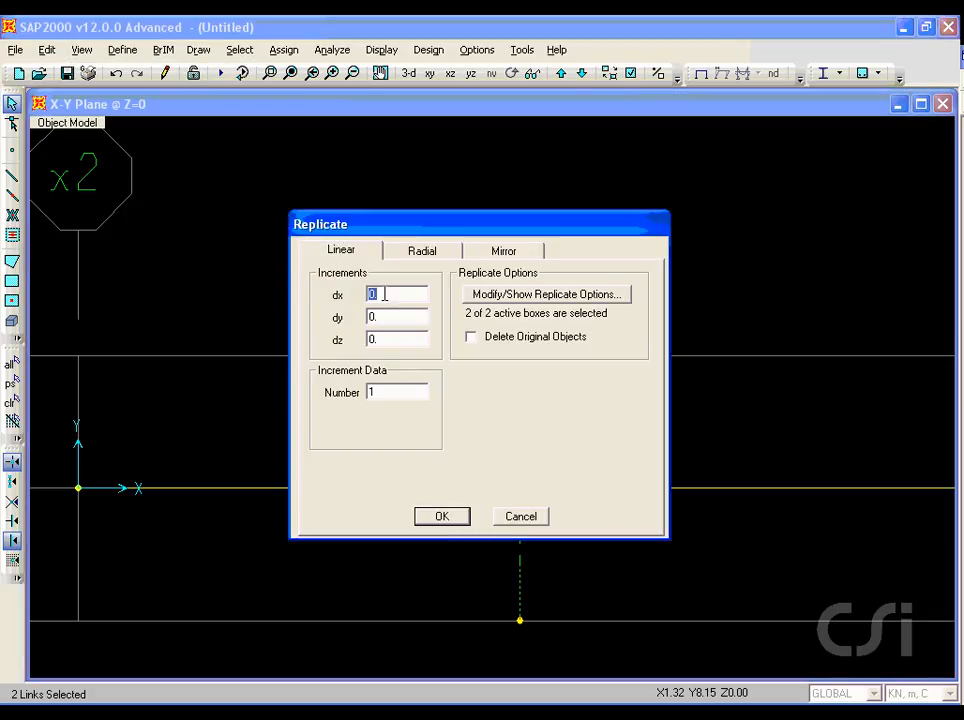
type("10")
type("8")
left_click(446, 517)
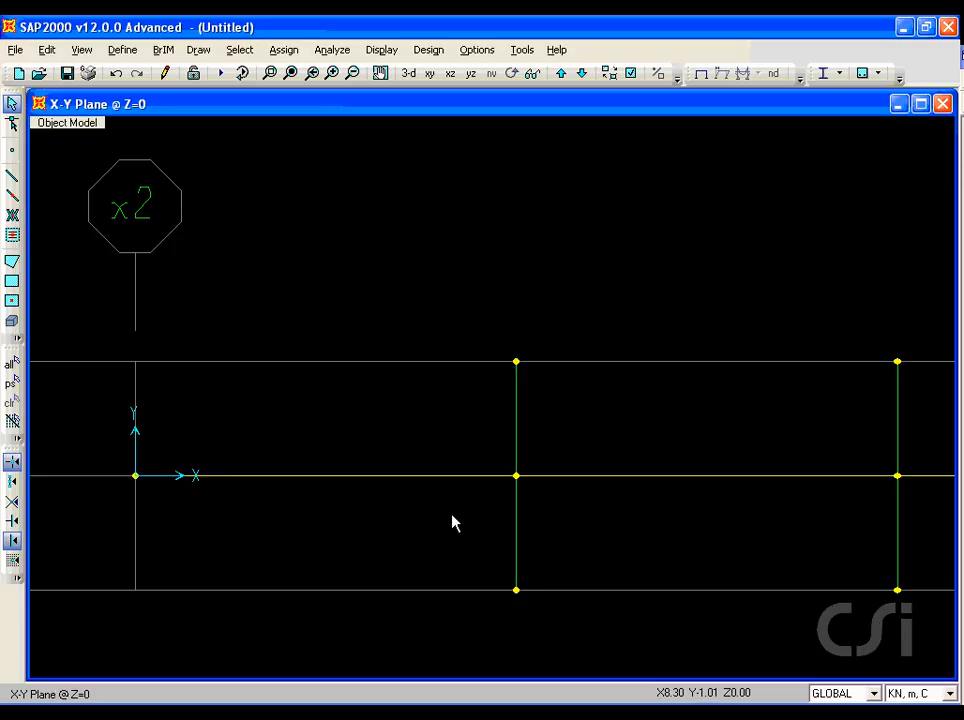
Step: Switch to the default 3-D view and zoom in on the pylon and the linked deck frames
left_click(408, 74)
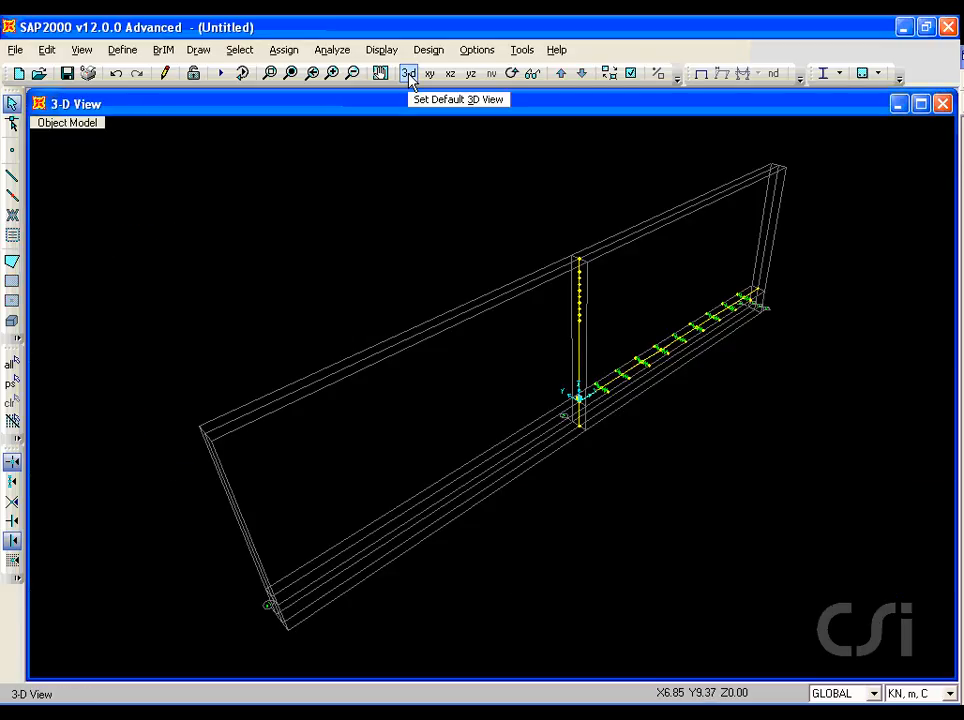
left_click(270, 74)
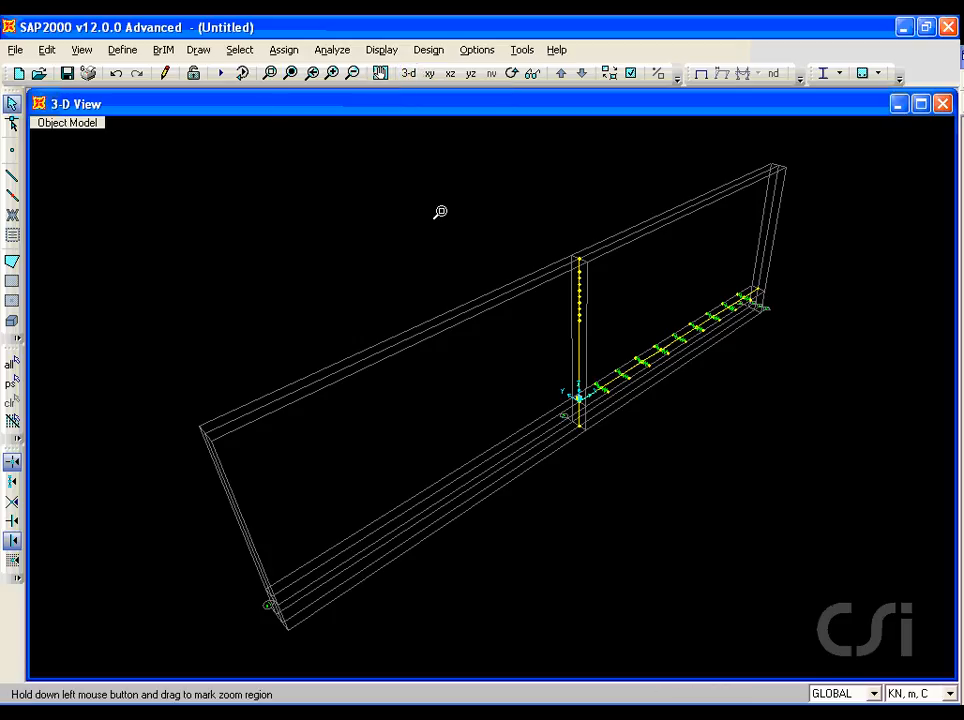
left_click_drag(543, 225, 785, 433)
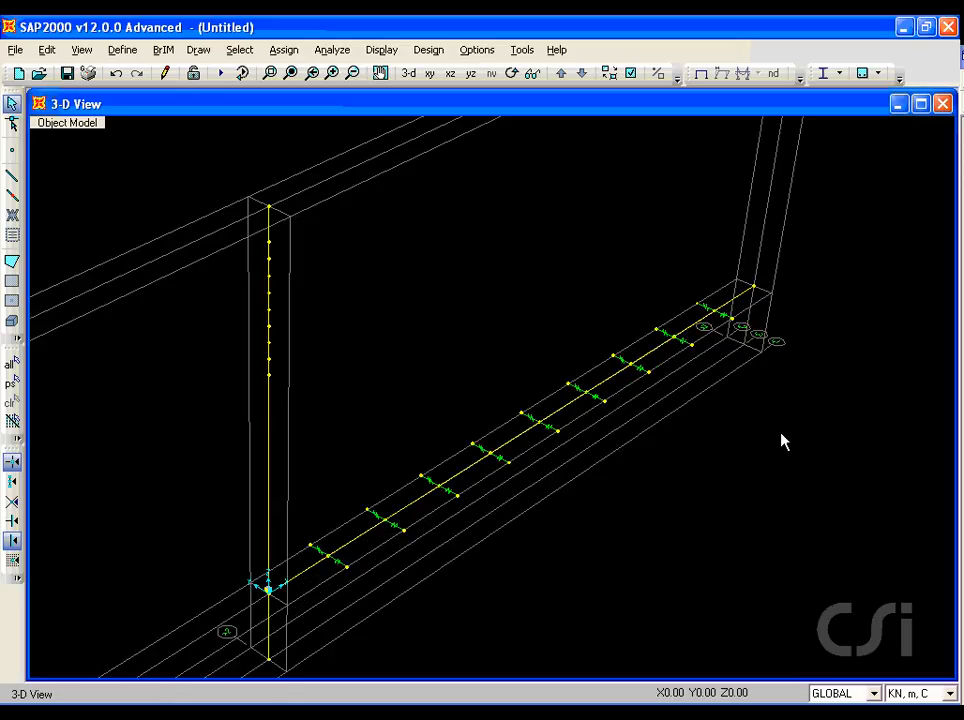
Step: Define a cable section named CABLE with material A992Fy50 and a specified diameter of 0.04 m, and accept the cable sections
left_click(114, 49)
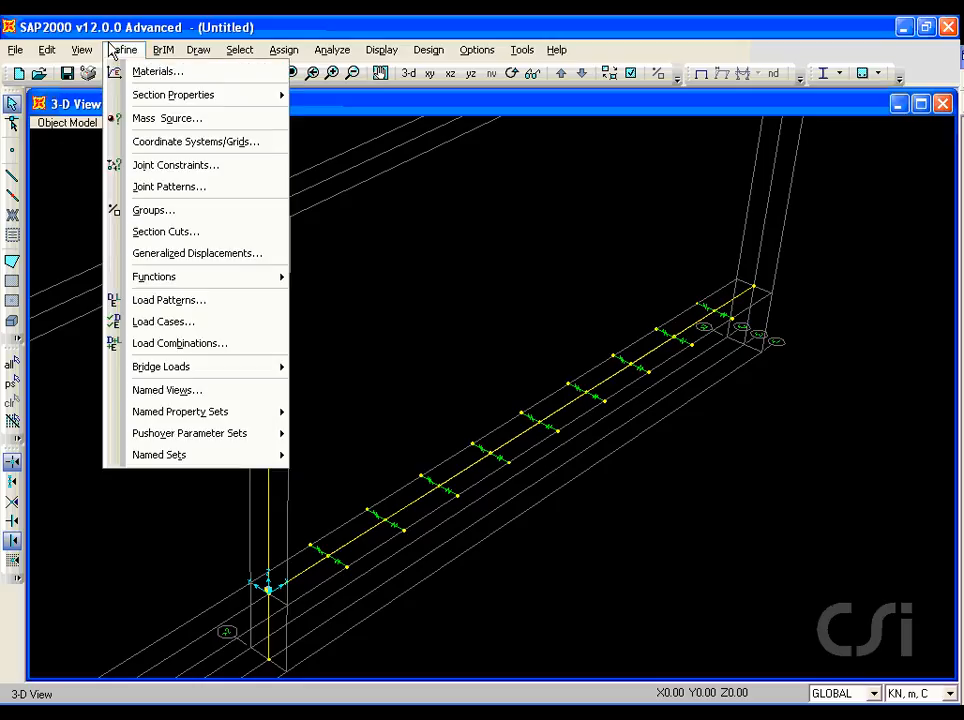
mouse_move(121, 99)
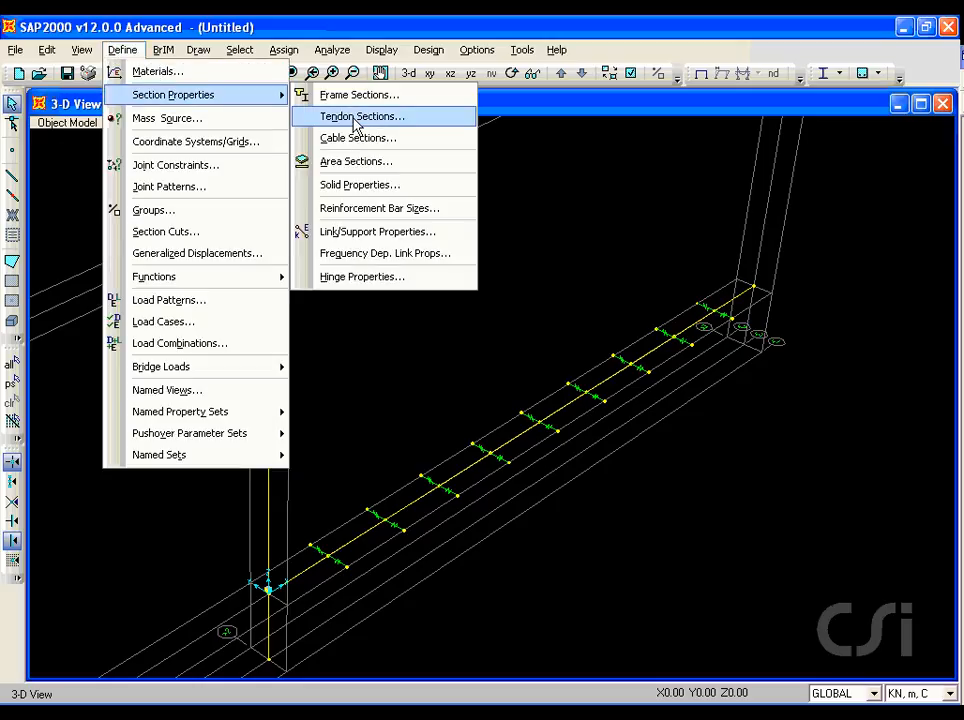
left_click(383, 144)
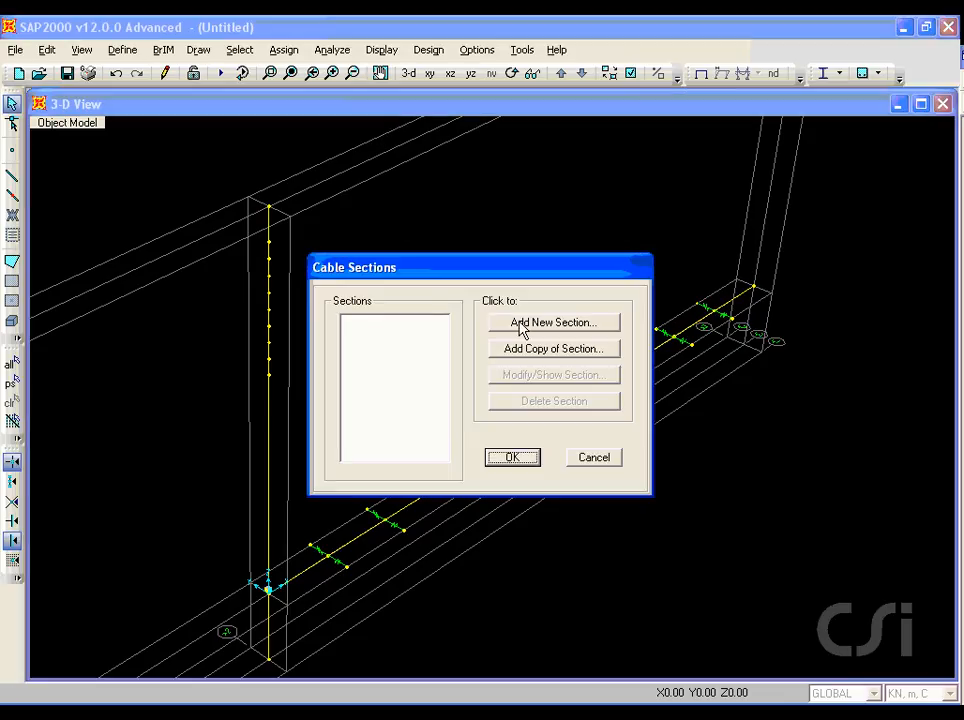
left_click(537, 328)
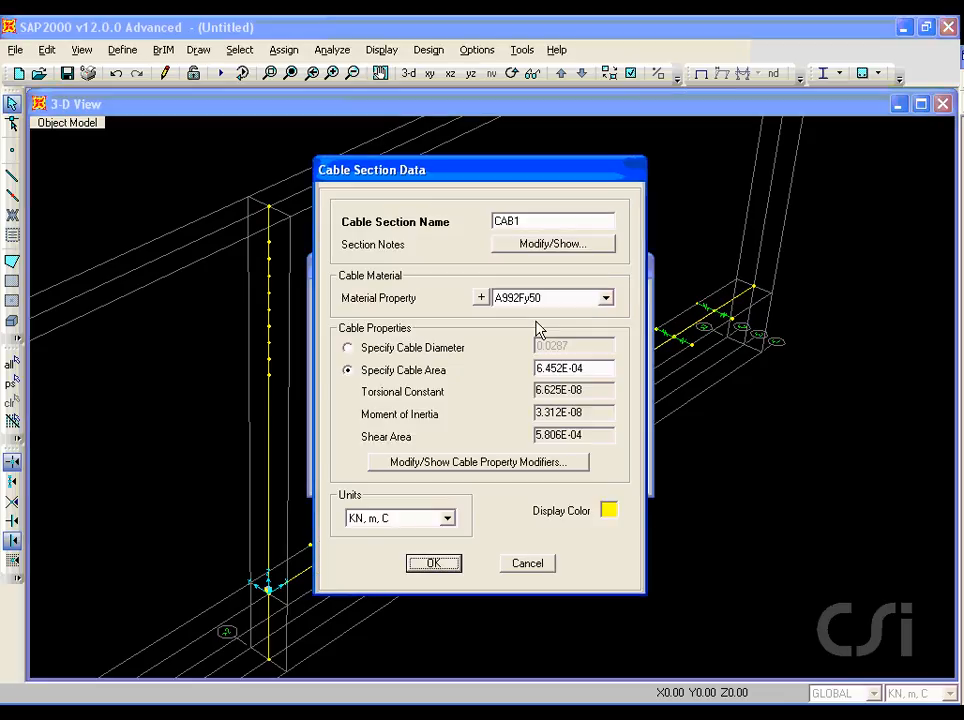
double_click(533, 217)
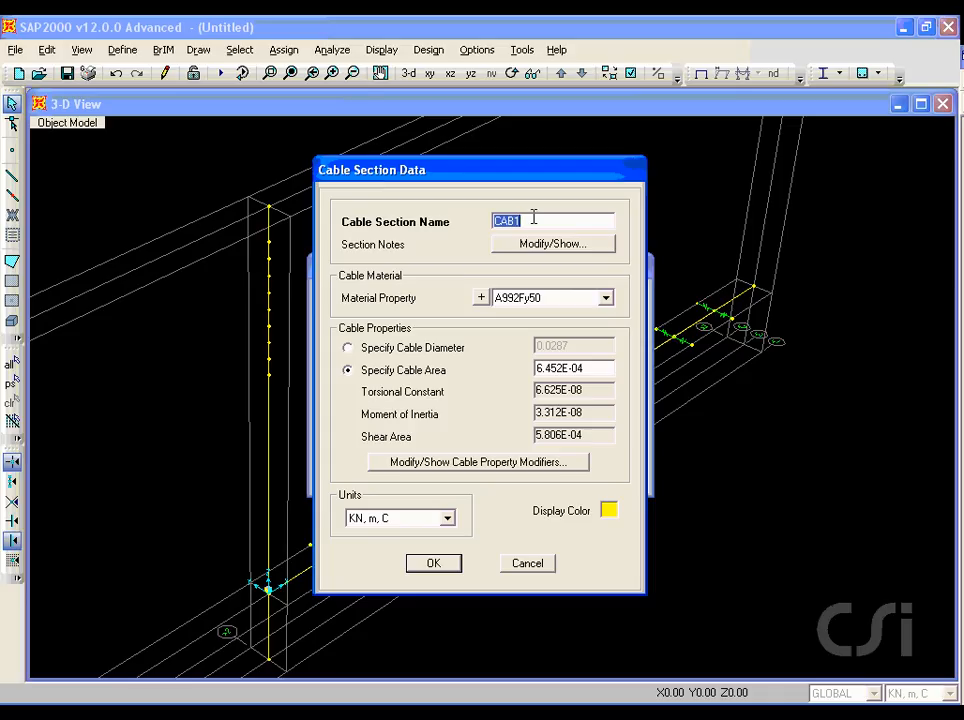
type("CA")
left_click(348, 348)
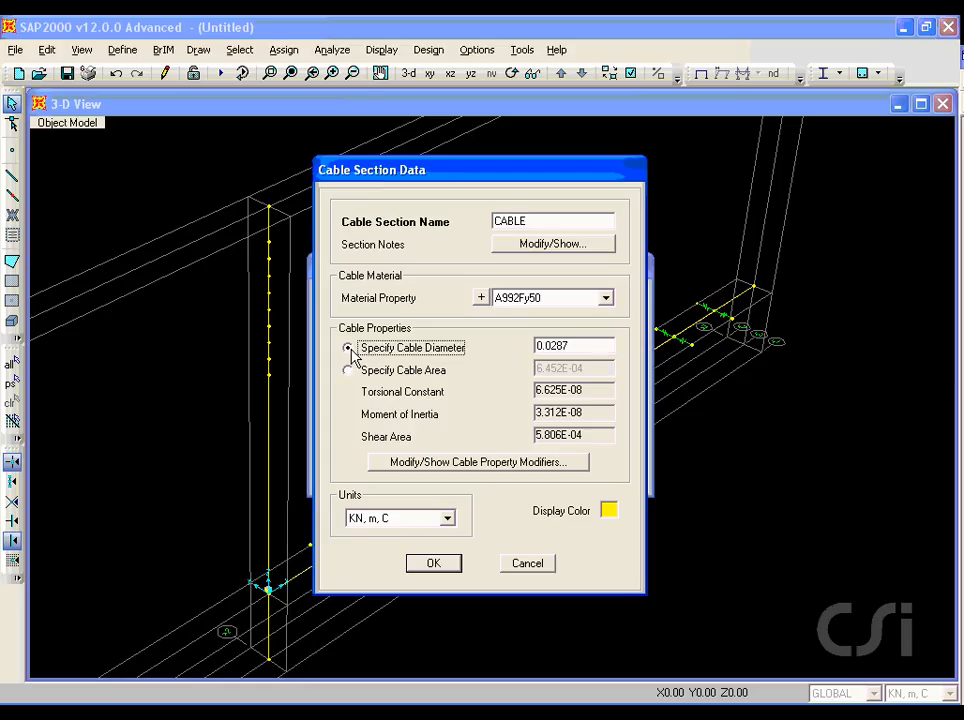
double_click(575, 345)
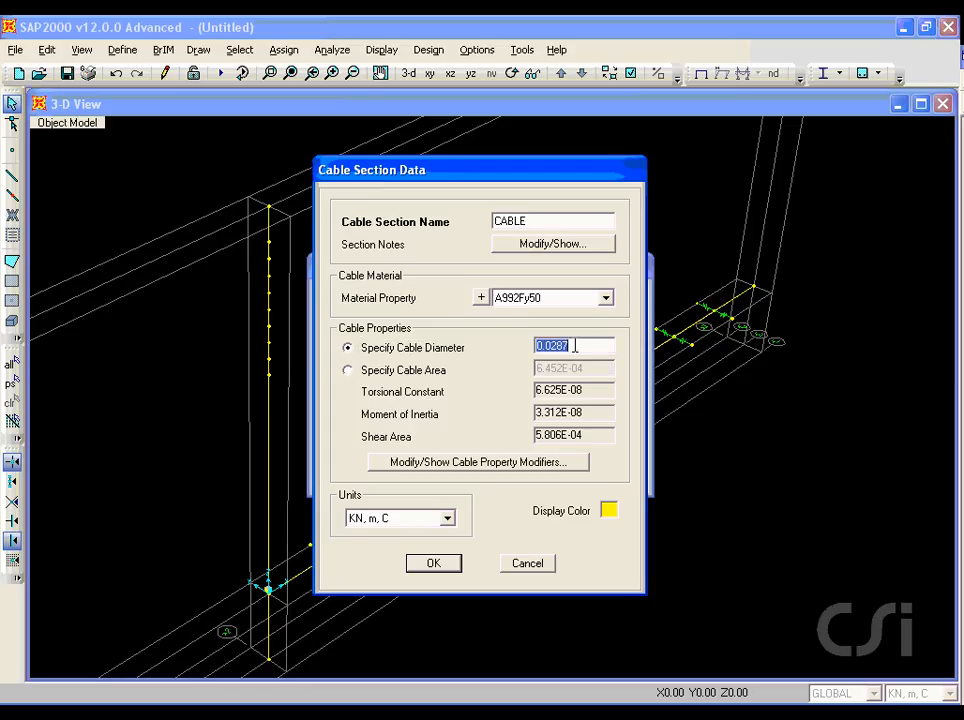
type("0.04")
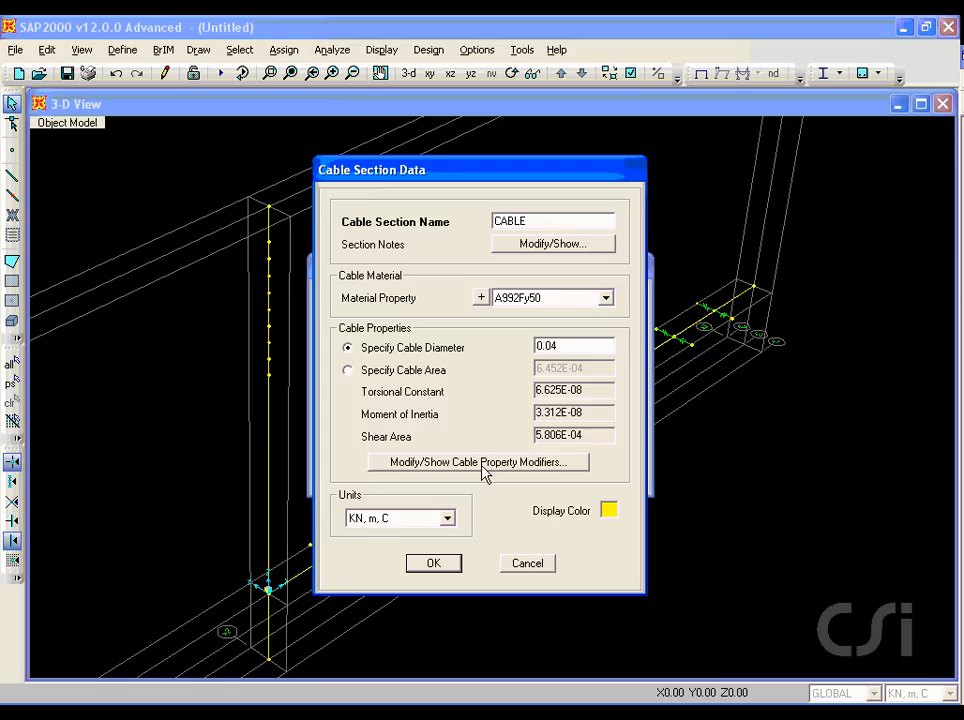
left_click(433, 564)
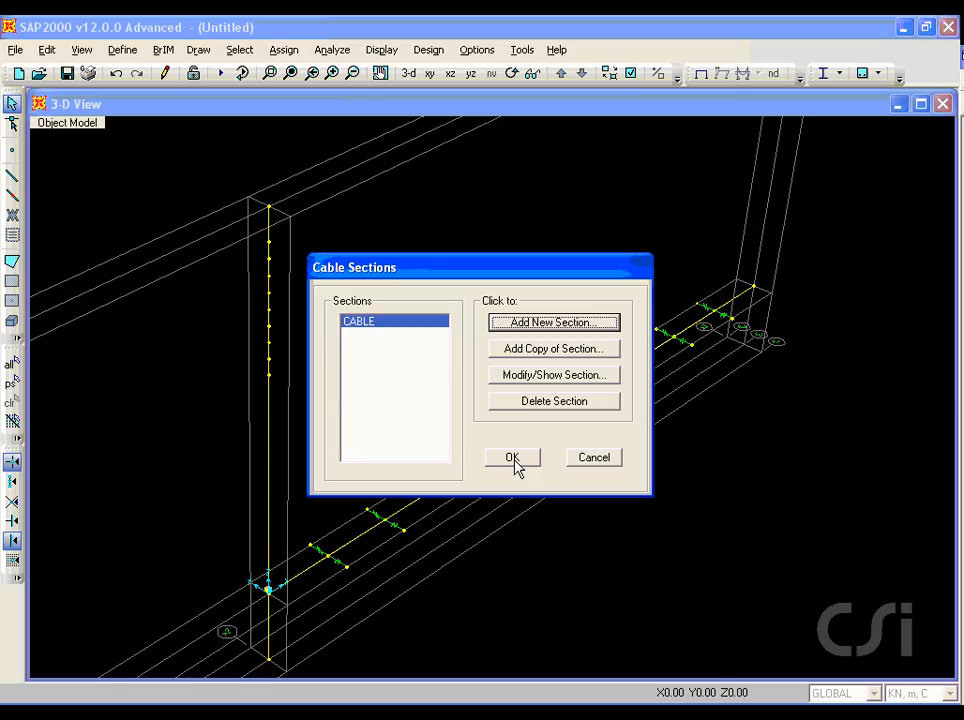
left_click(514, 463)
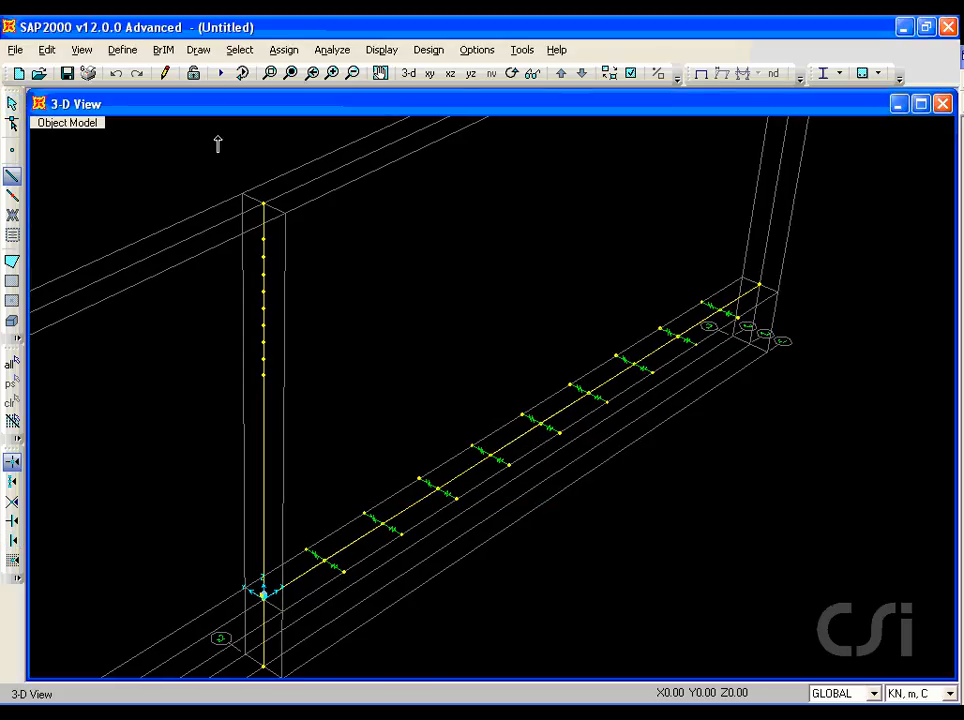
Step: Draw a cable with section CABLE from the pylon joint at Z=30 to the link end at X=10, Y=-3, accepting the undeformed-length geometry
left_click(198, 49)
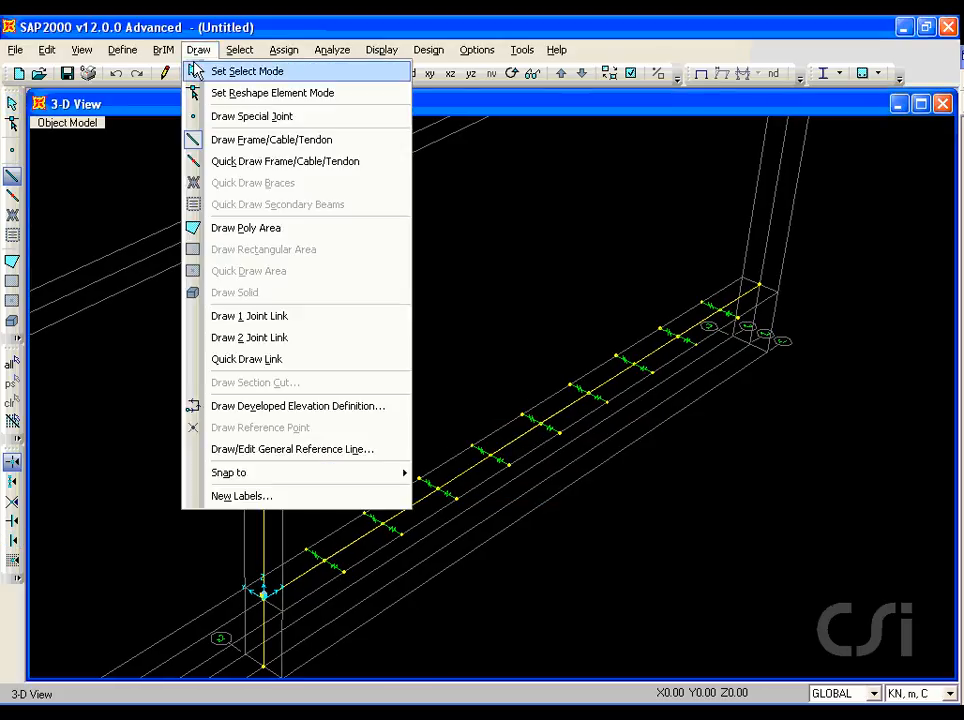
left_click(300, 143)
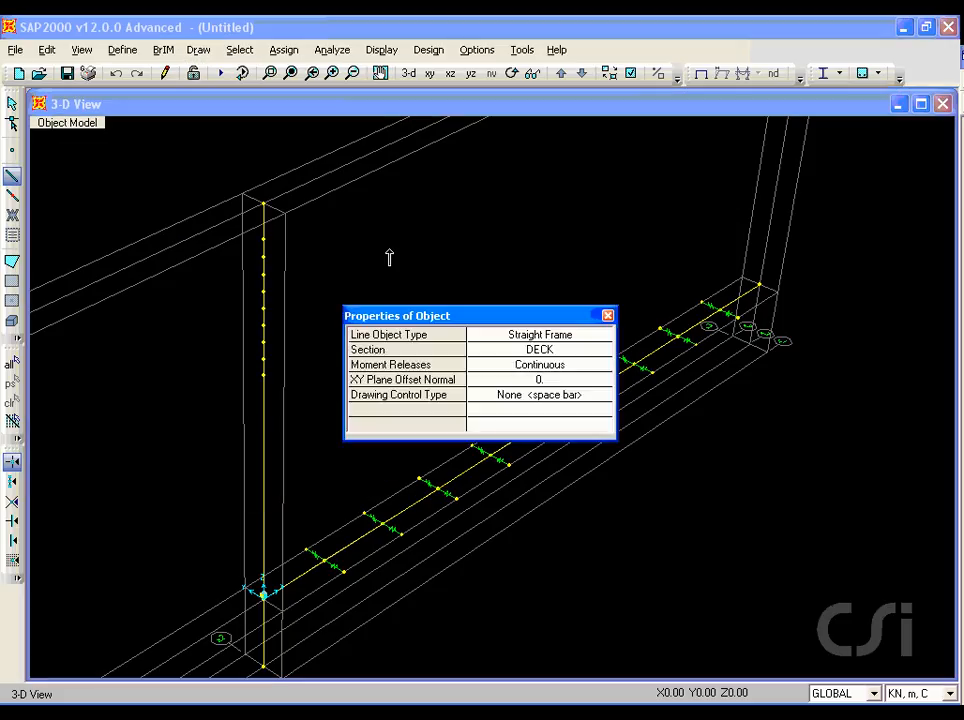
left_click(553, 338)
left_click(553, 340)
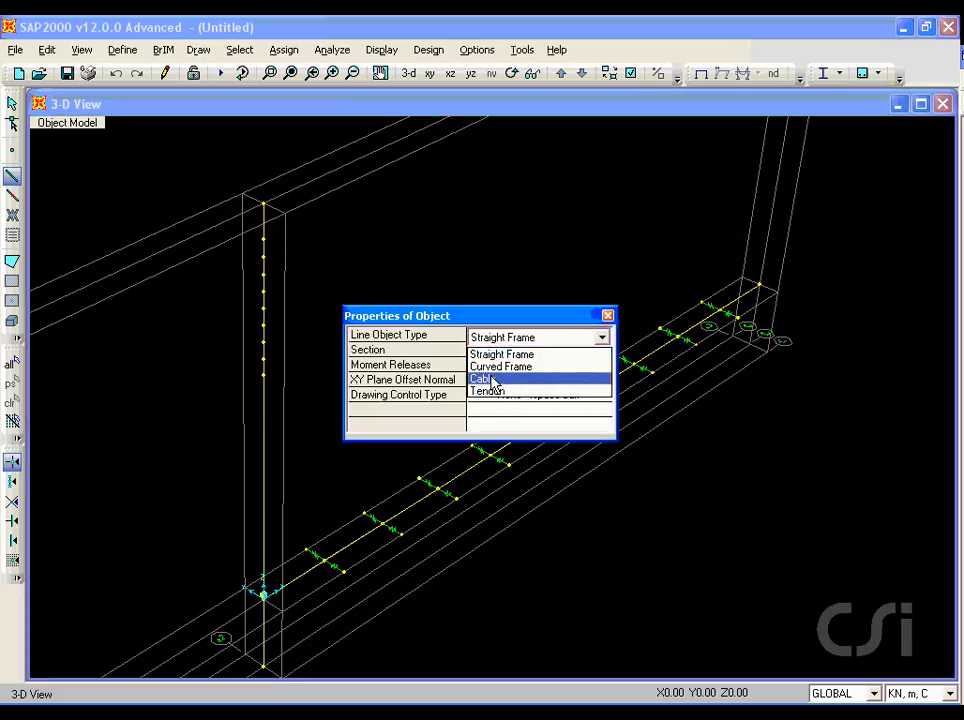
left_click(547, 380)
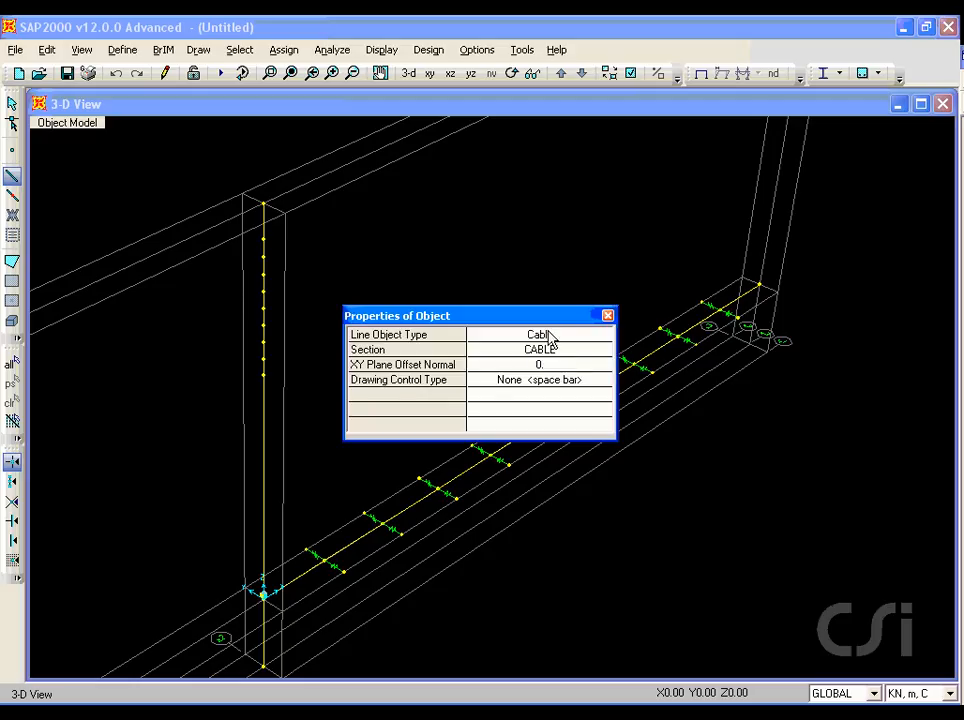
left_click_drag(540, 318, 544, 136)
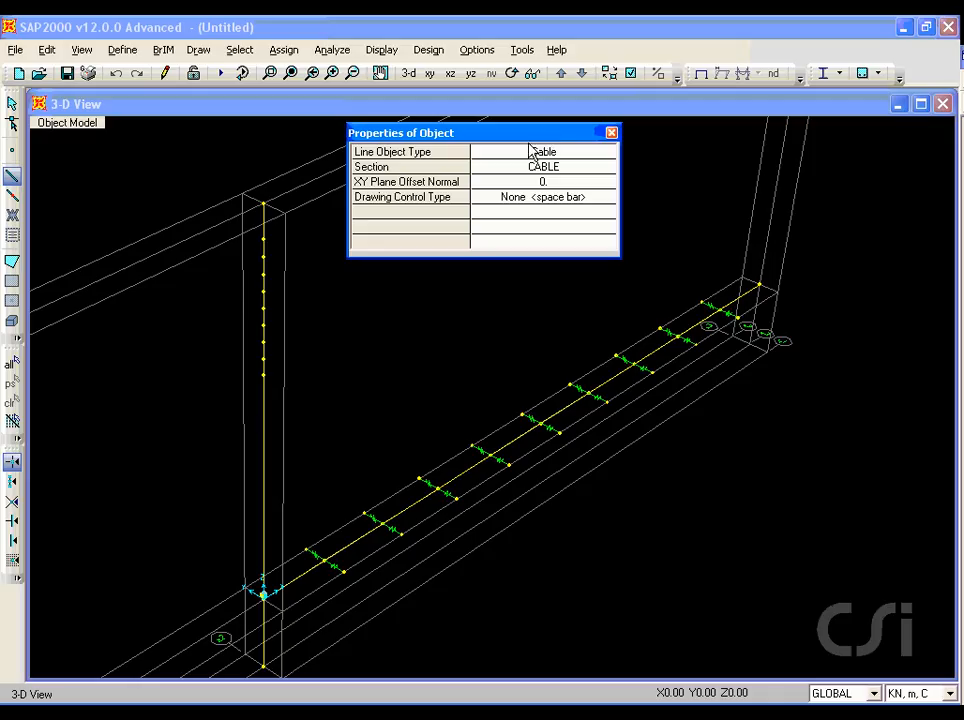
left_click(264, 376)
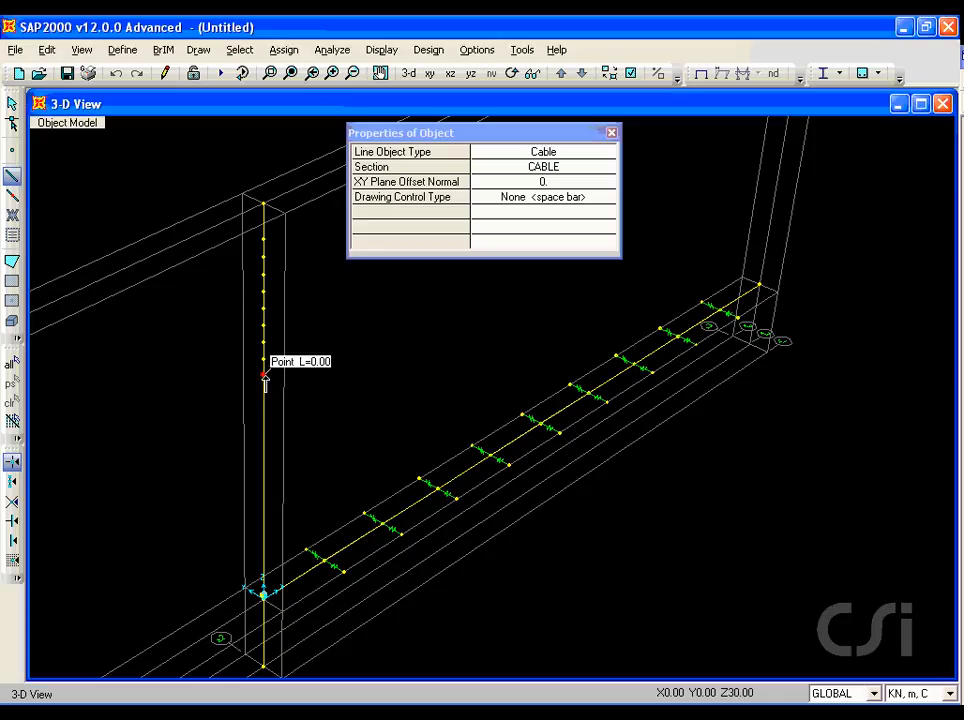
left_click(340, 575)
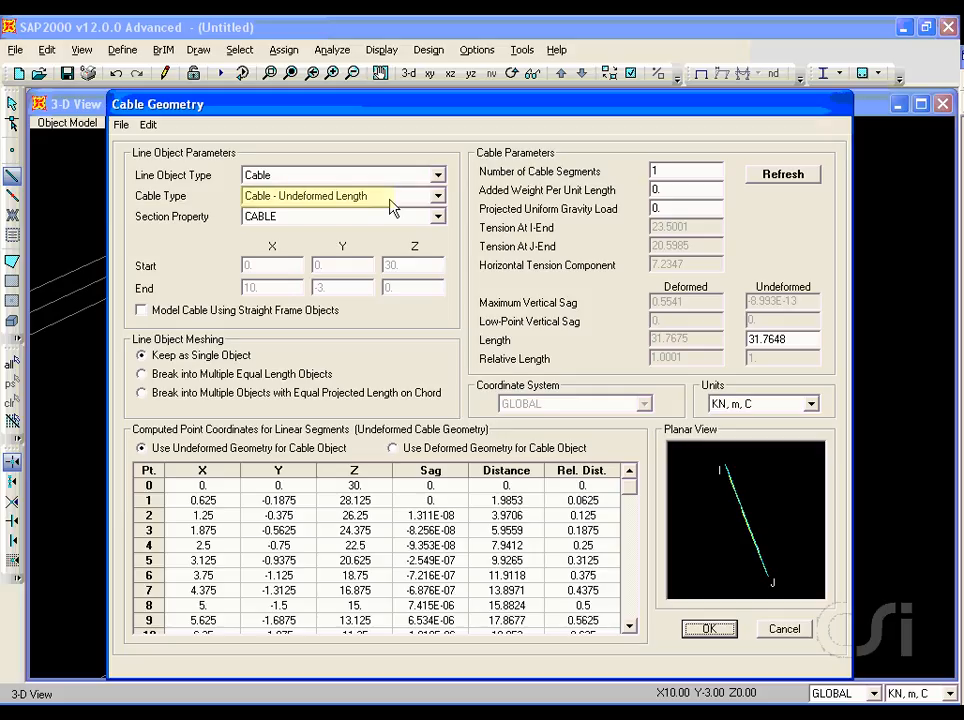
left_click(710, 629)
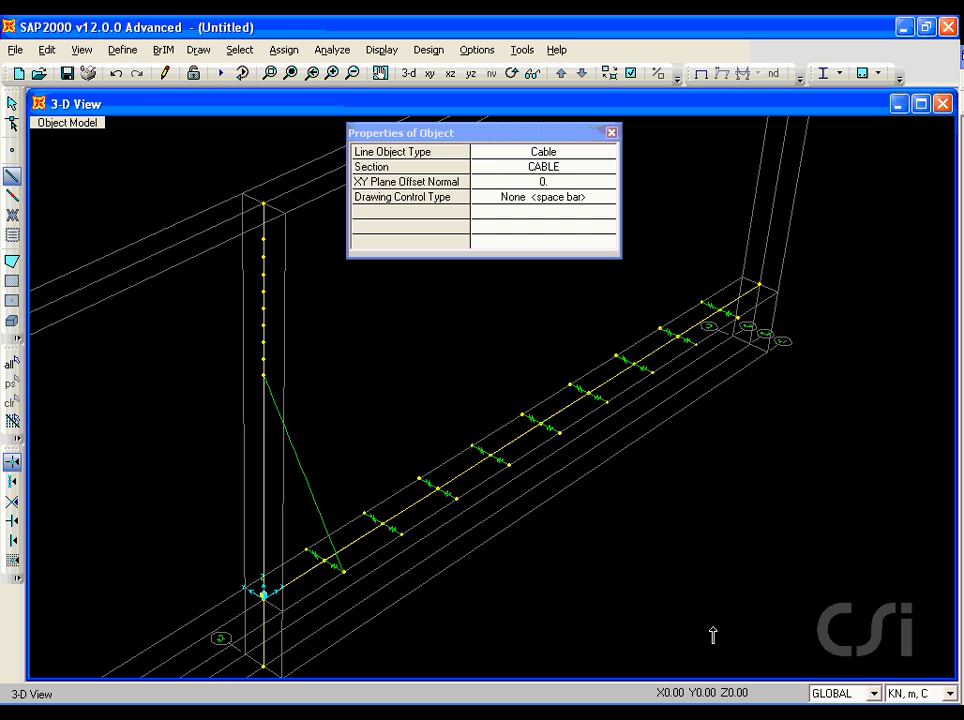
Step: Draw two more cables at Y=-3, from pylon joint Z=32 to the link end at X=20 and from Z=34 to X=30
left_click(264, 373)
left_click(405, 536)
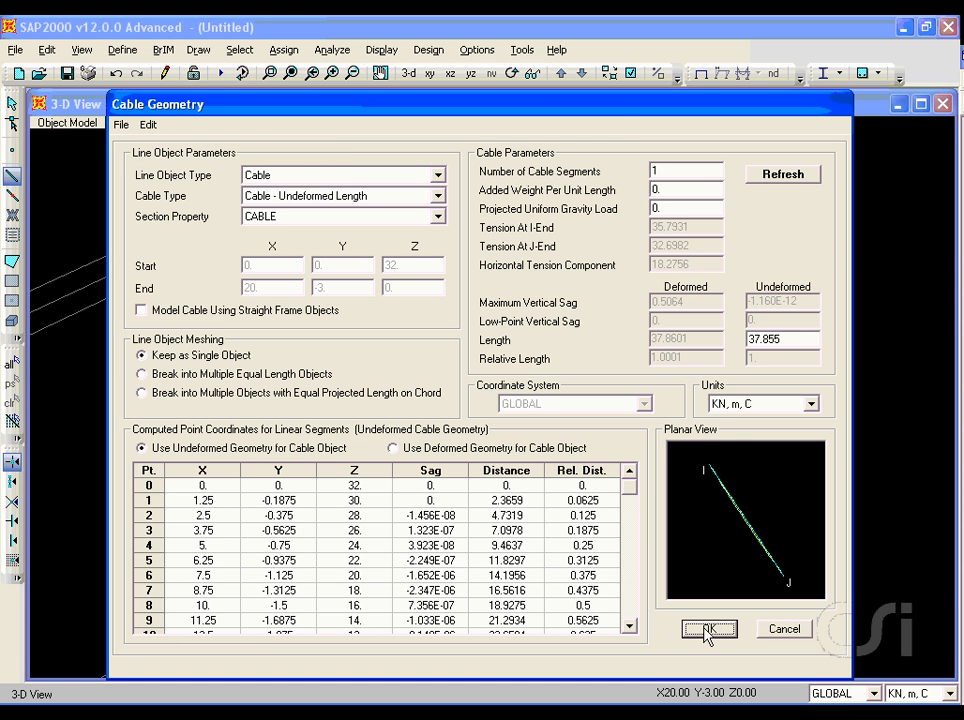
left_click(707, 628)
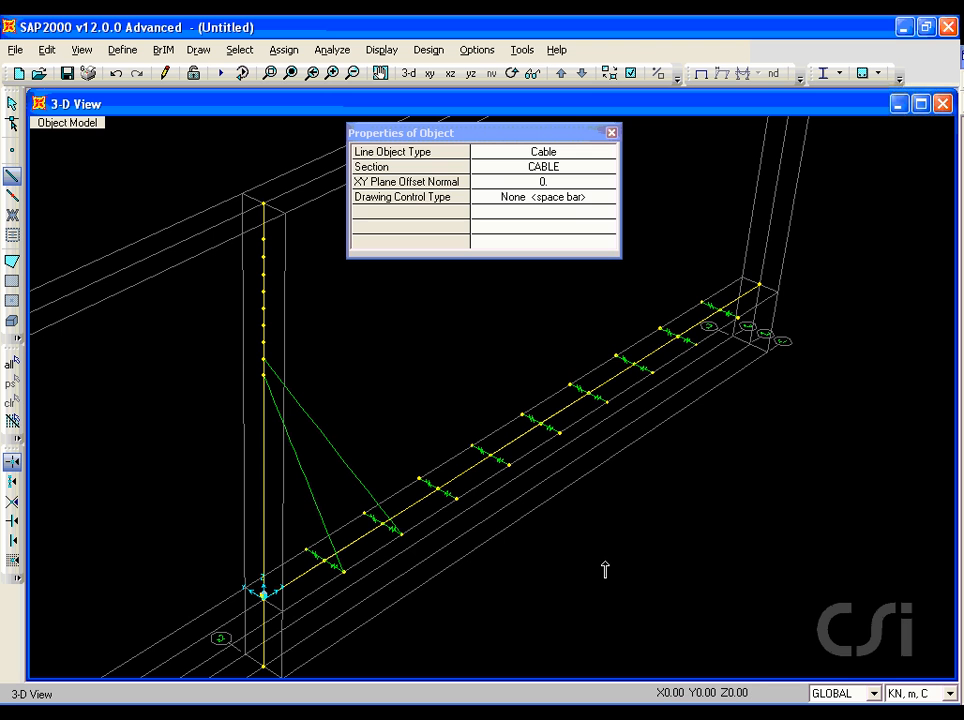
left_click(263, 344)
left_click(459, 498)
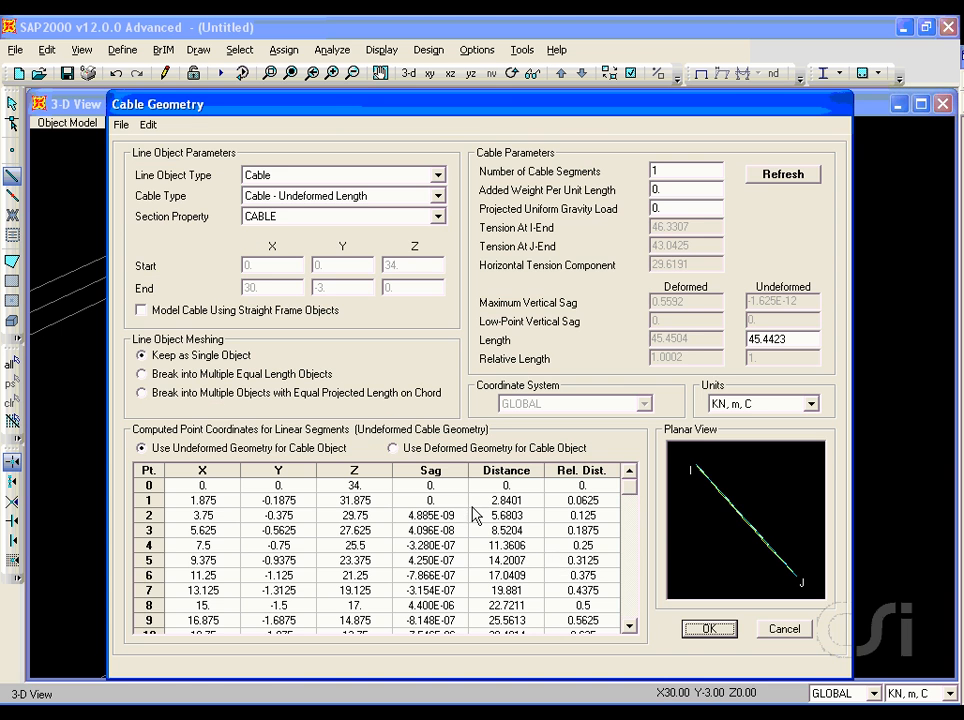
left_click(707, 628)
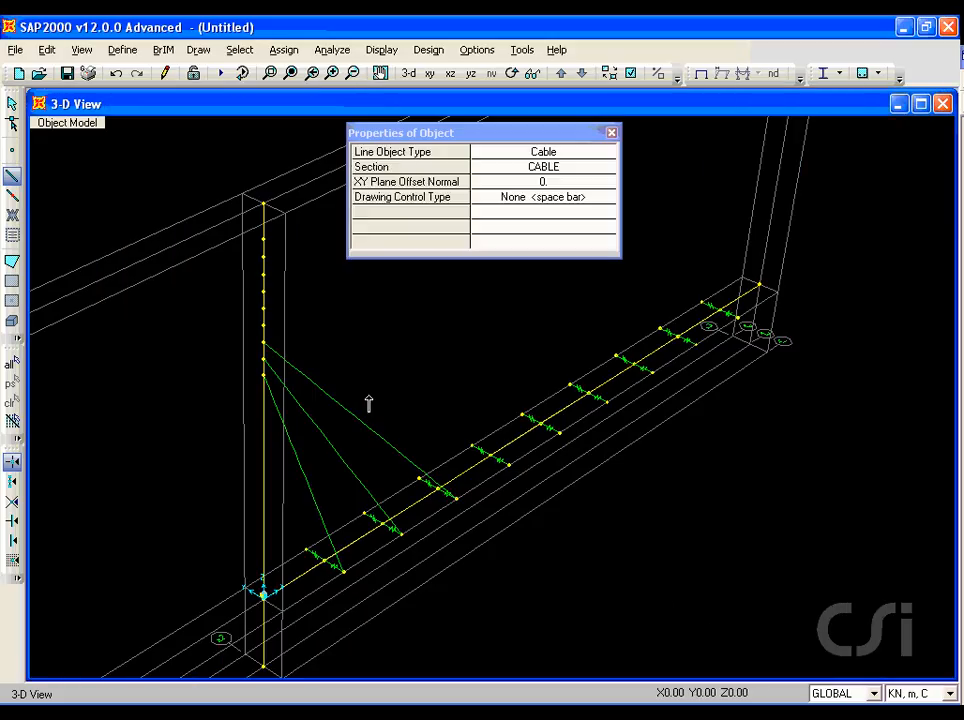
Step: Draw the remaining six cables from pylon joints Z=36 through 46 to the Y=-3 link ends at X=40 through 90, and return to selection mode
left_click(265, 327)
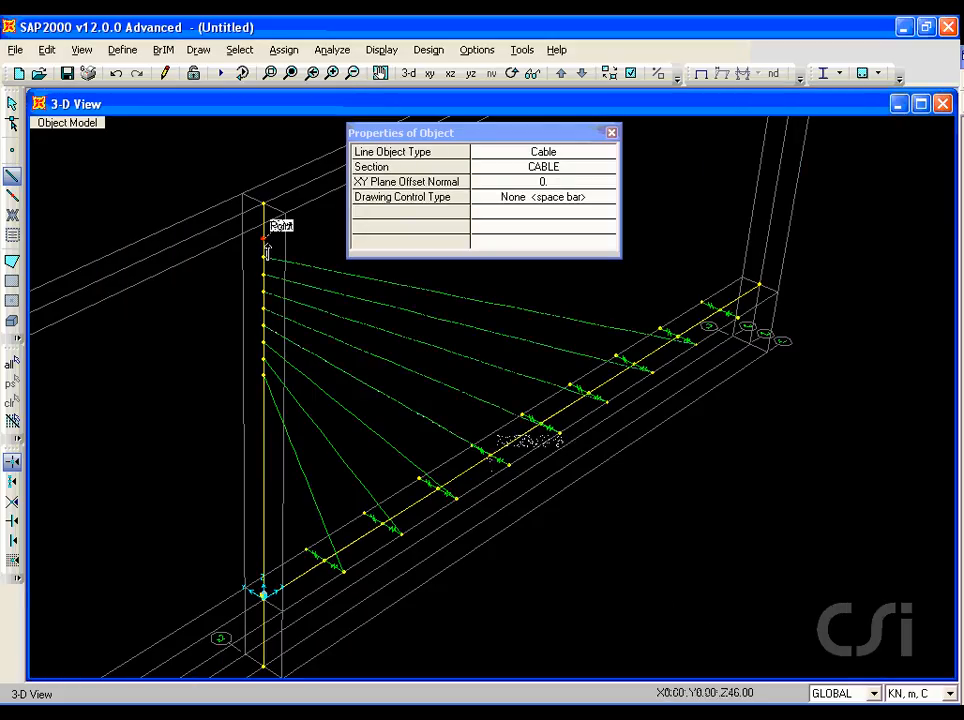
left_click(263, 241)
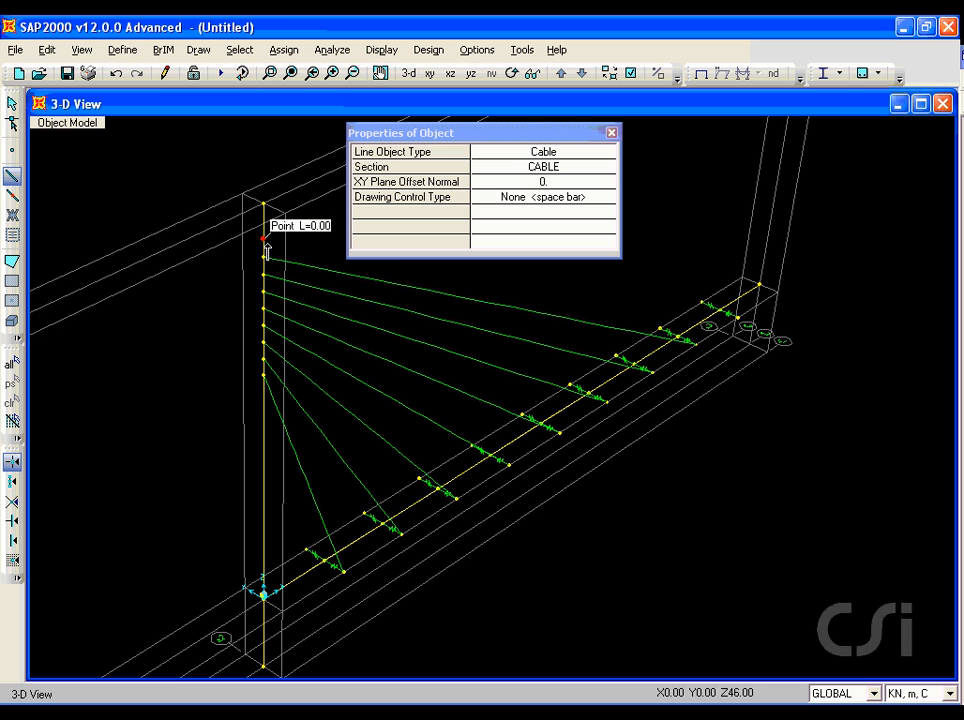
left_click(737, 318)
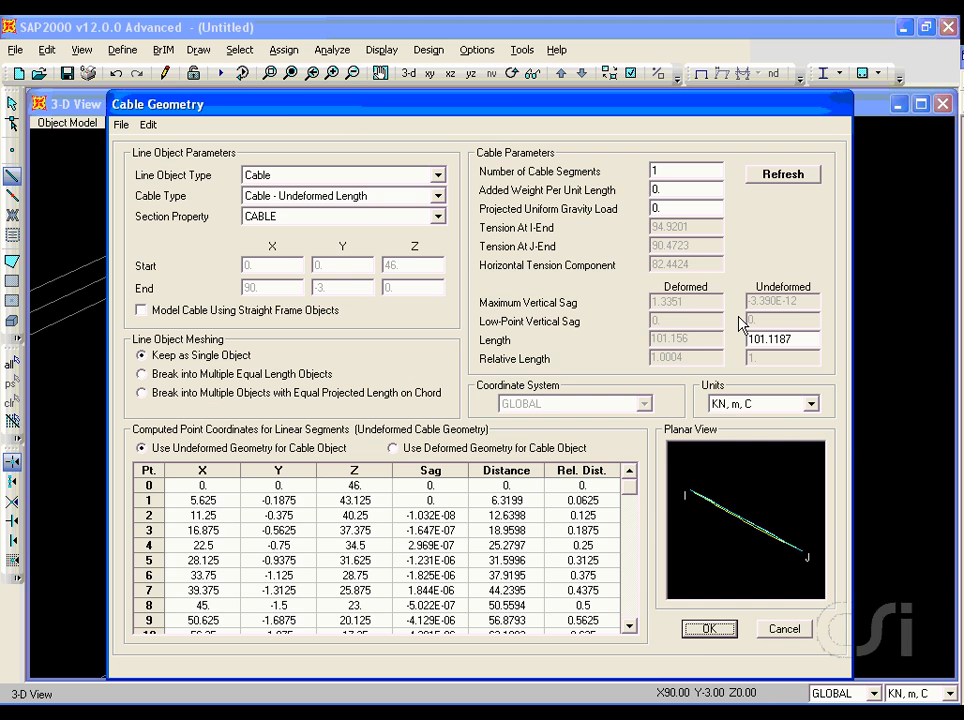
left_click(706, 628)
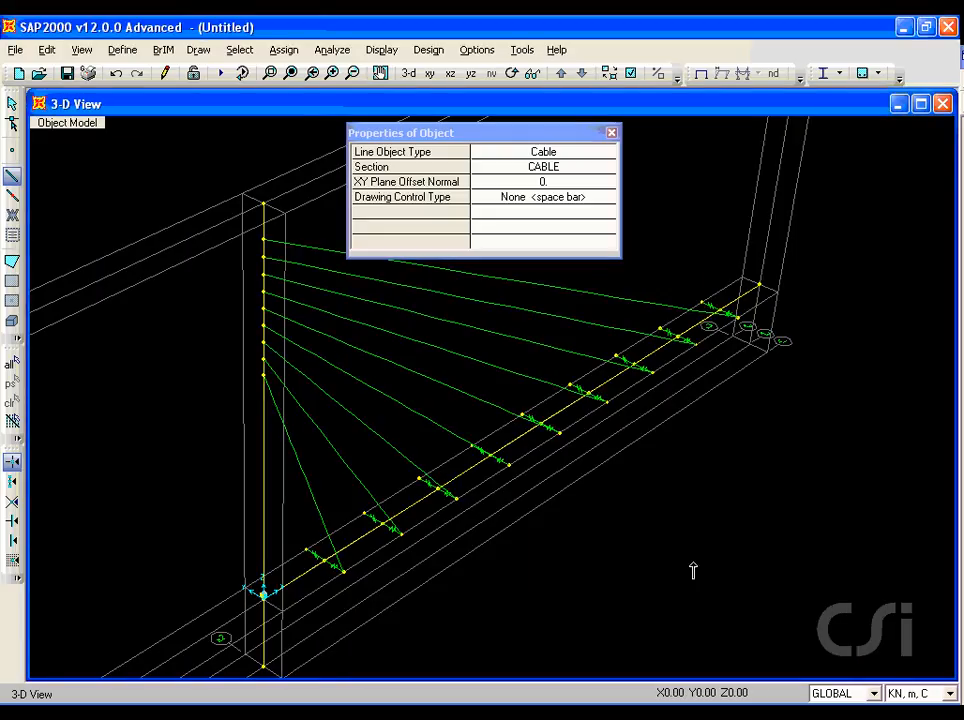
left_click(12, 105)
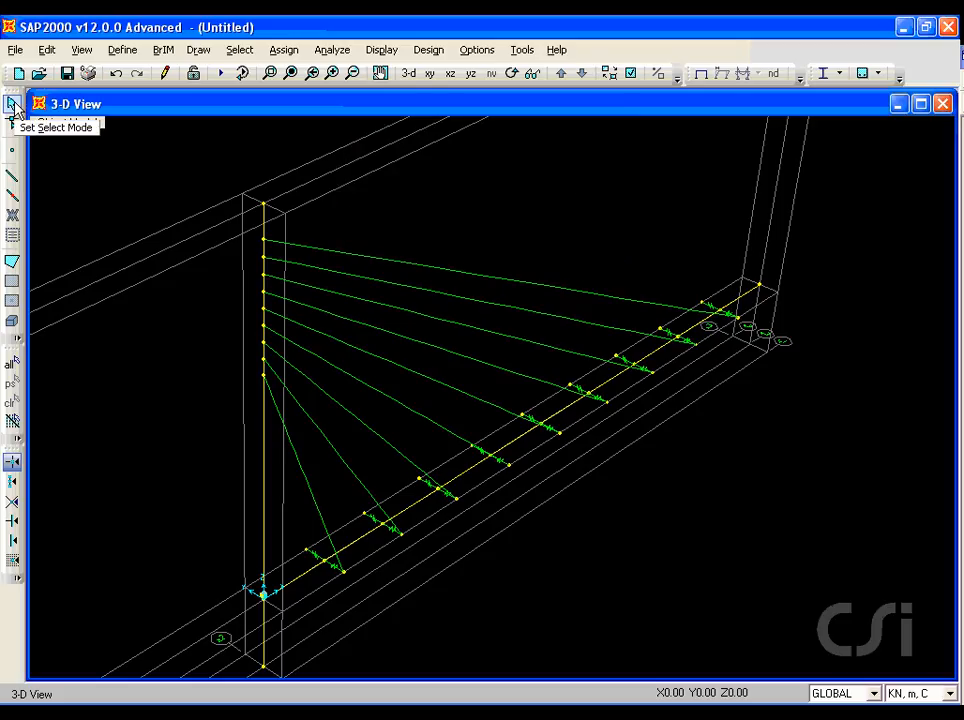
Step: Select all cables with the CABLE property and mirror-replicate them about the plane parallel to X through Y=0
left_click(240, 52)
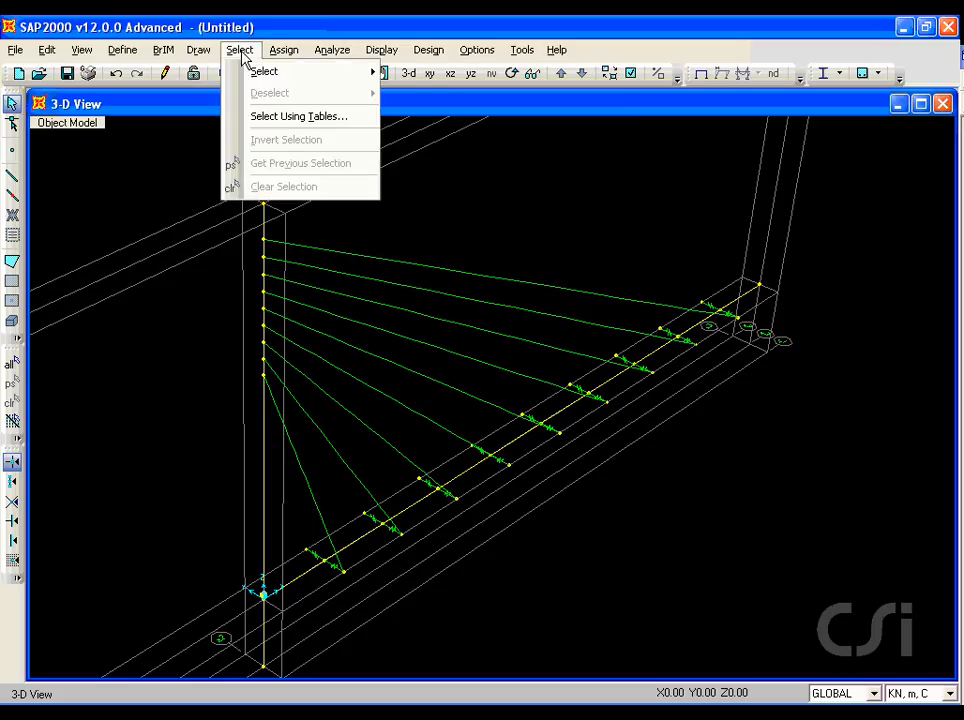
mouse_move(271, 76)
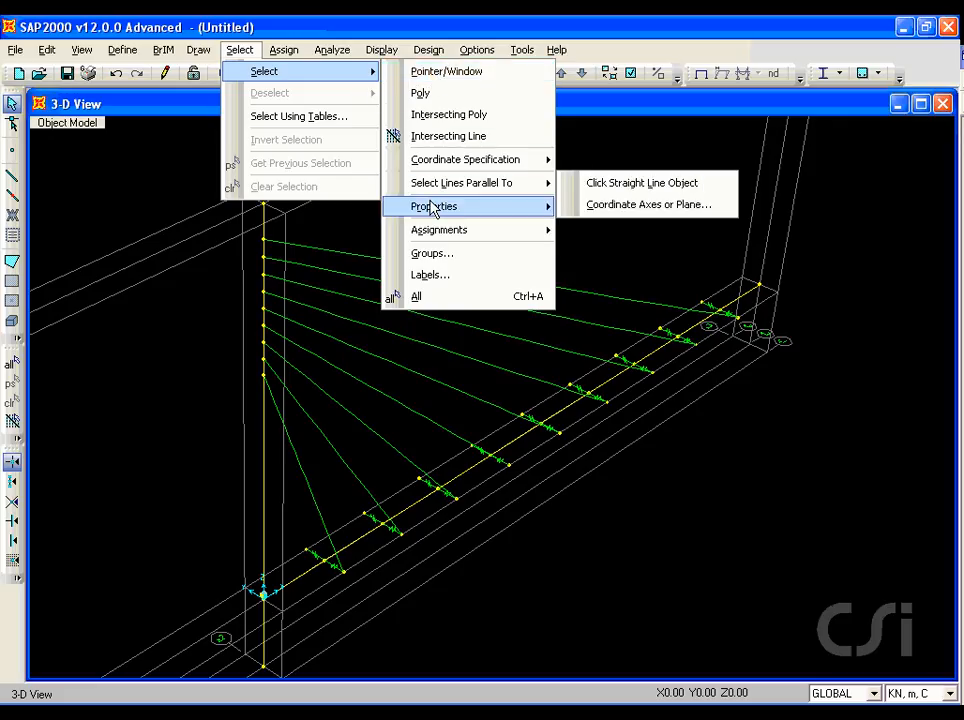
mouse_move(433, 207)
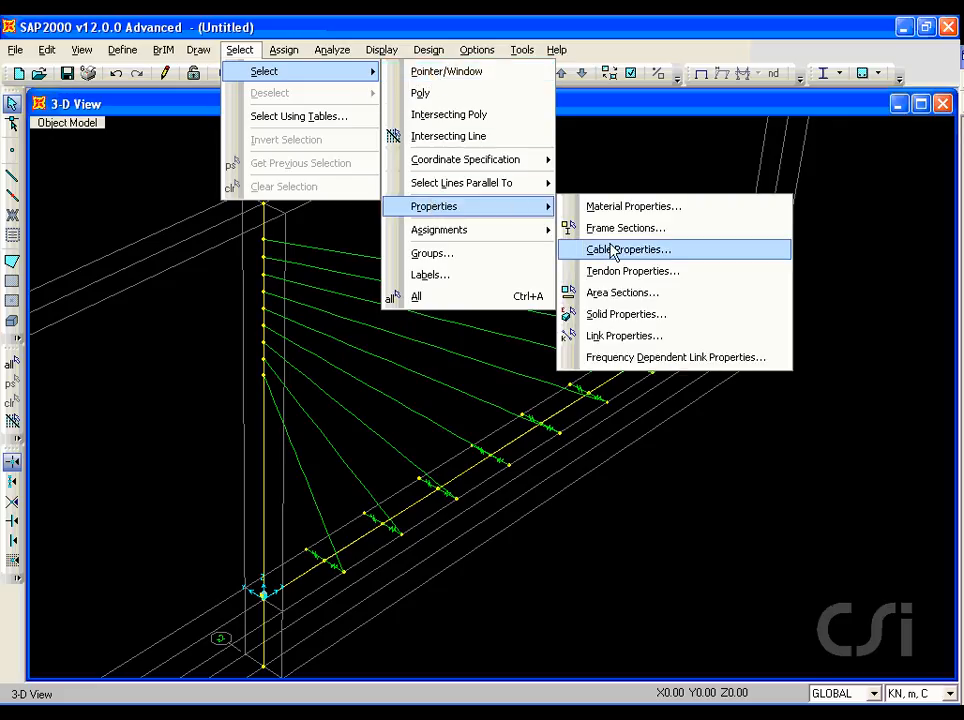
left_click(630, 250)
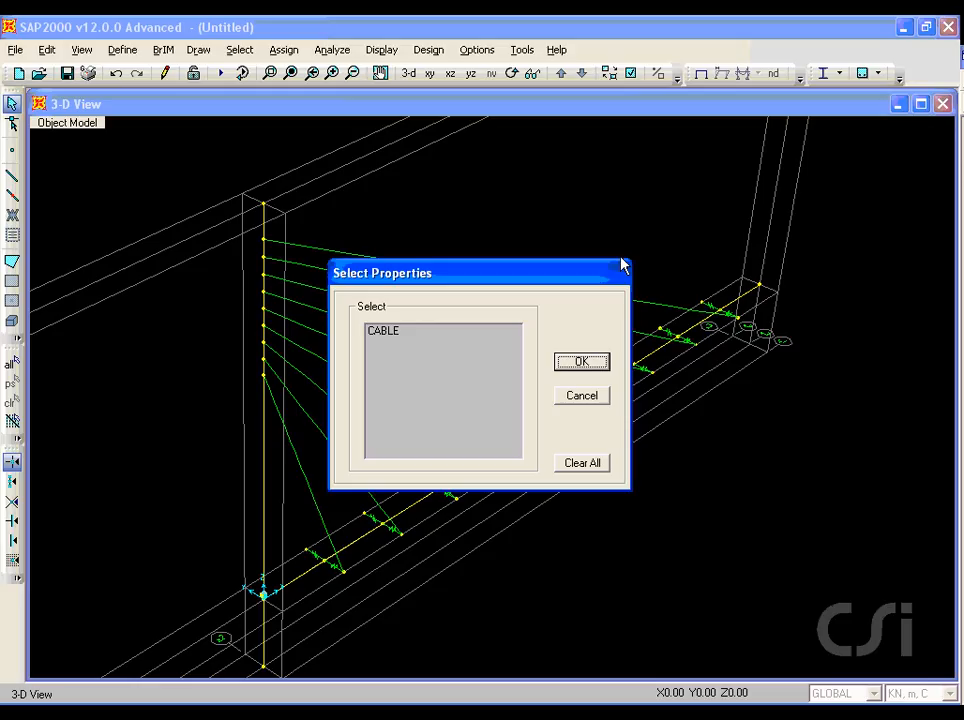
left_click(405, 333)
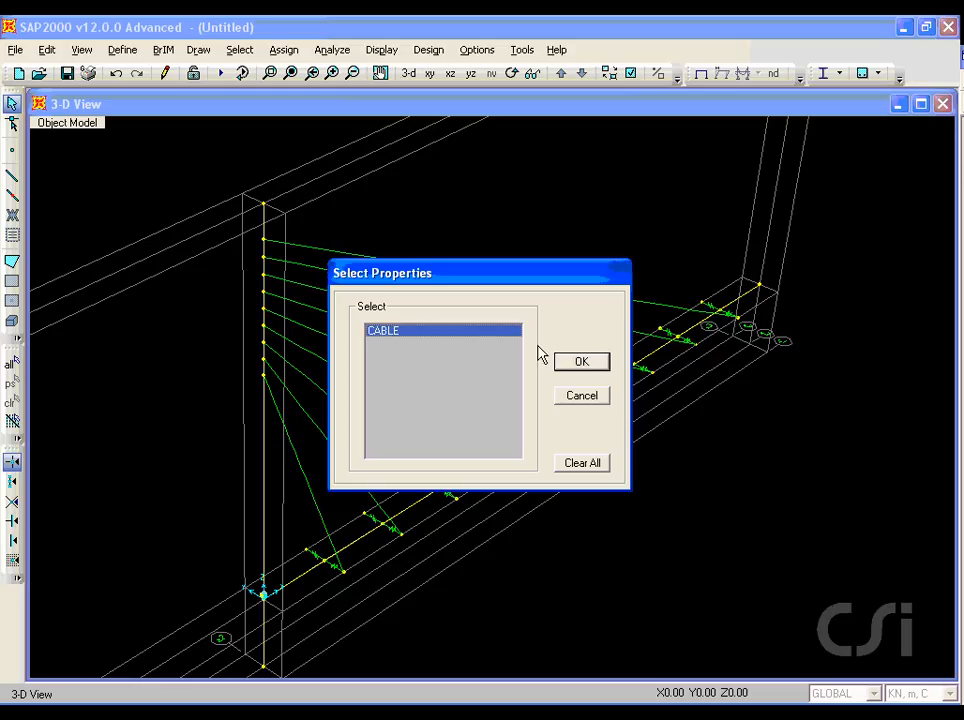
left_click(578, 365)
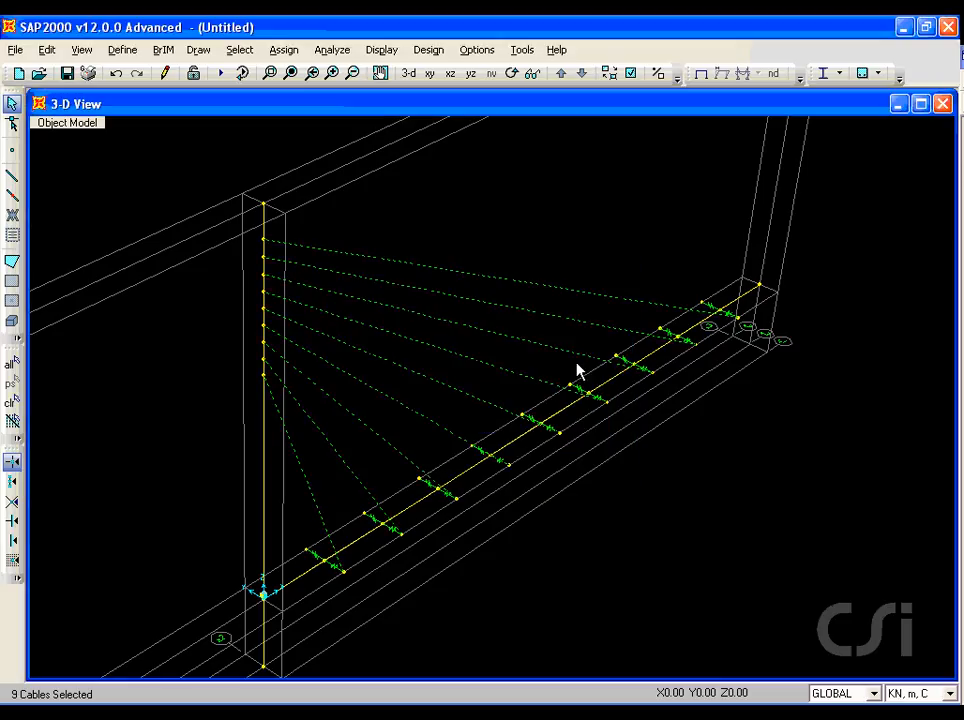
left_click(47, 50)
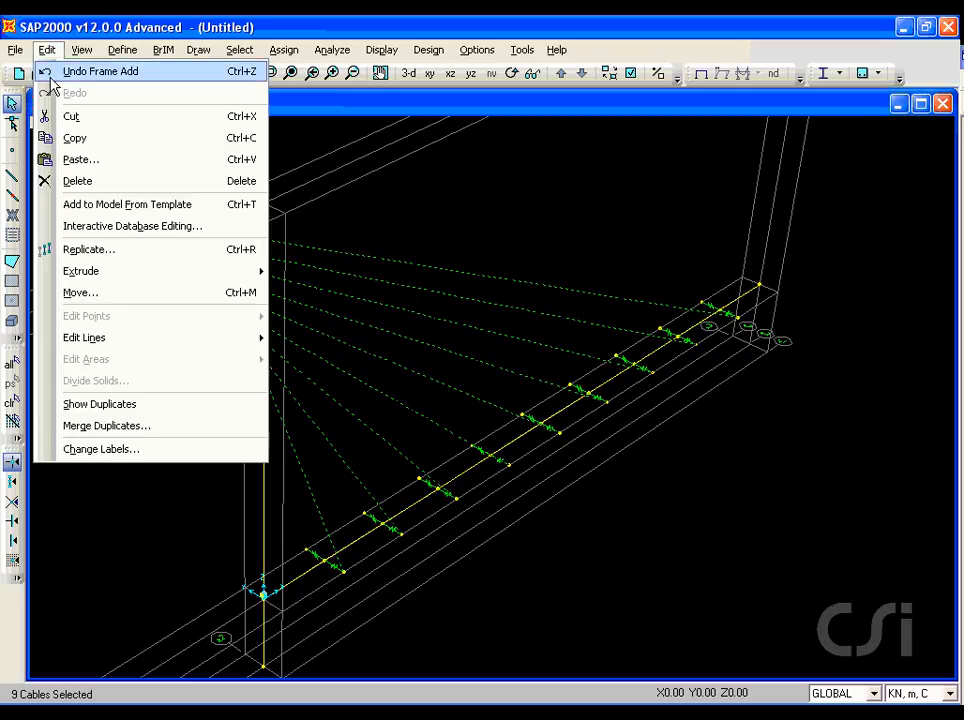
left_click(86, 252)
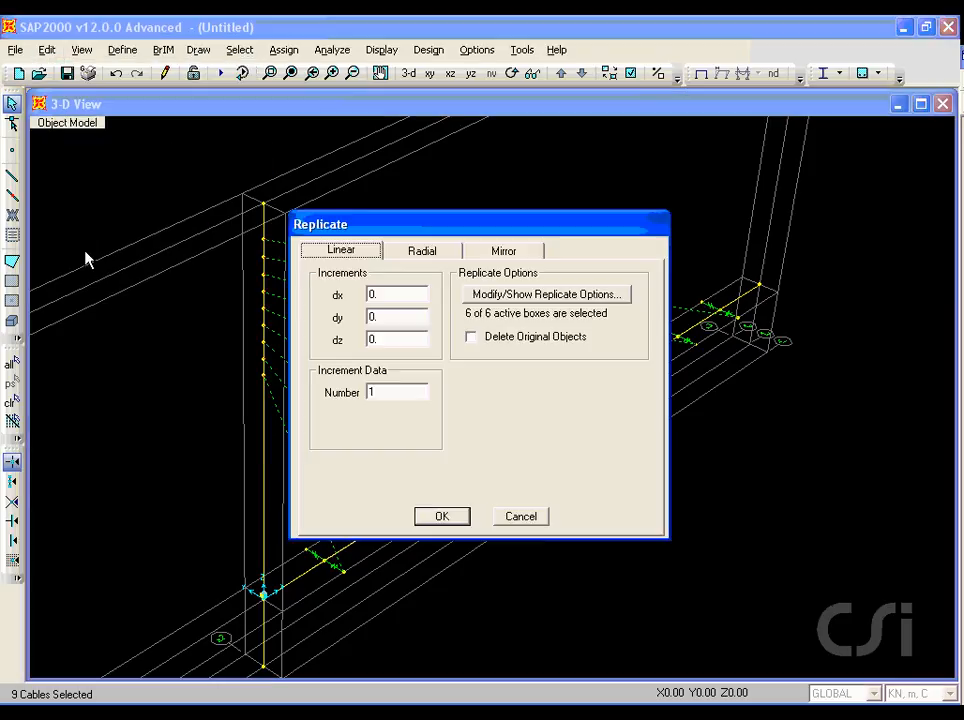
left_click(503, 253)
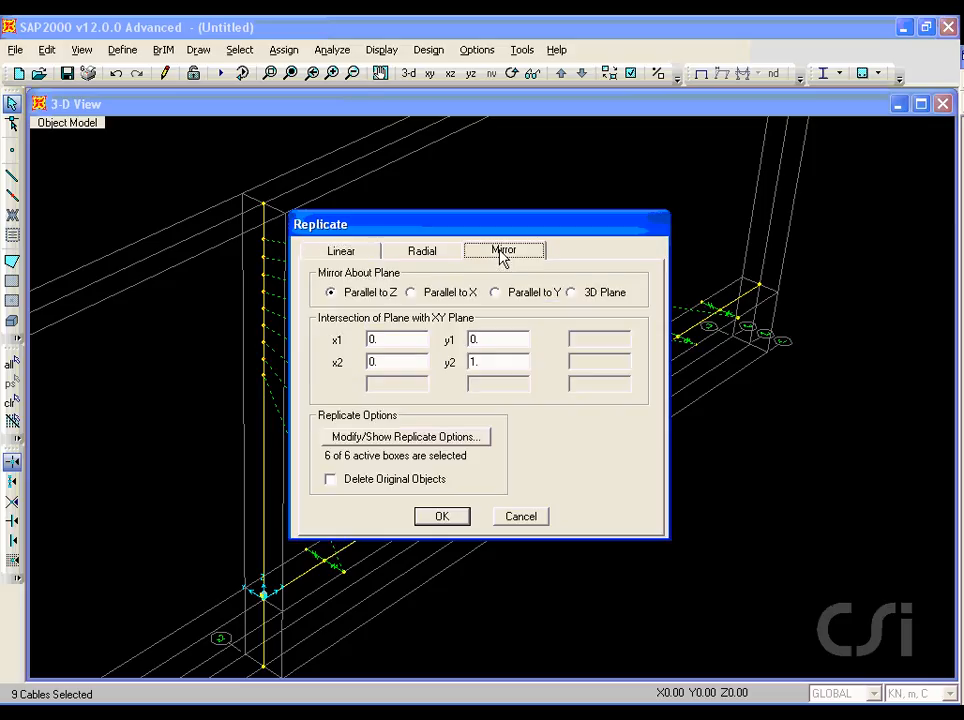
left_click(411, 293)
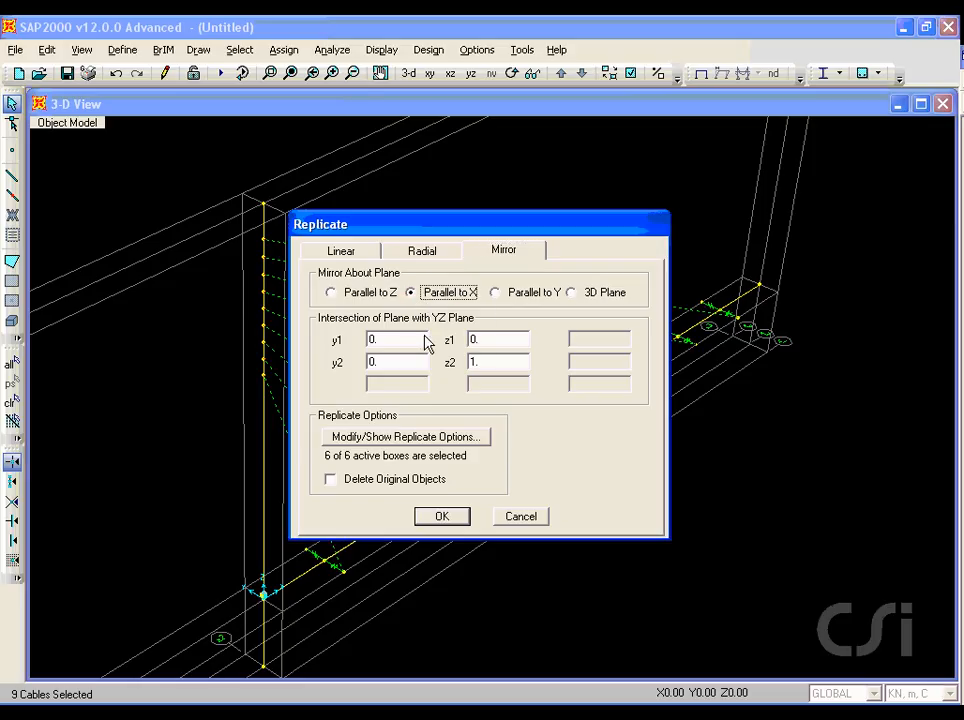
left_click(440, 516)
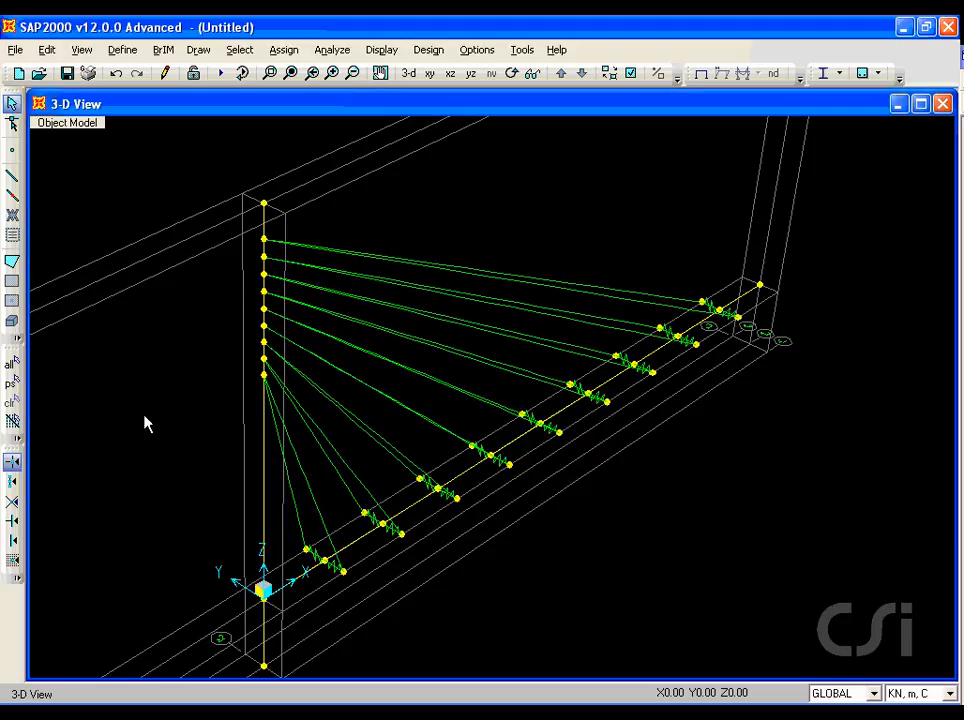
Step: Select the whole model except the pylon frame and mirror-replicate it about the plane parallel to Y through X=0
left_click(13, 366)
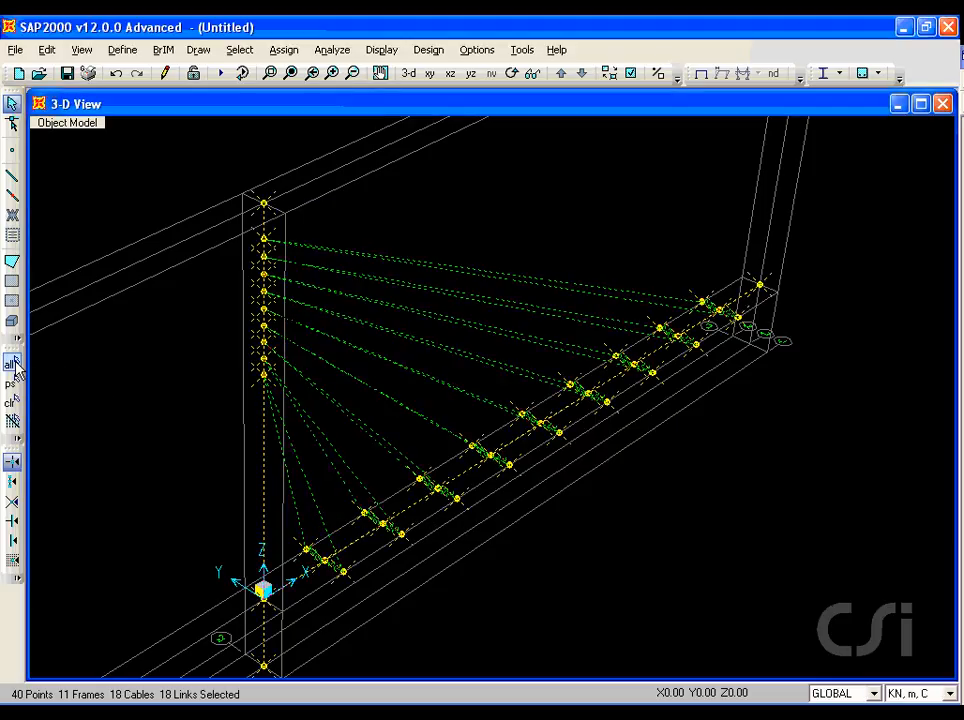
left_click(264, 471)
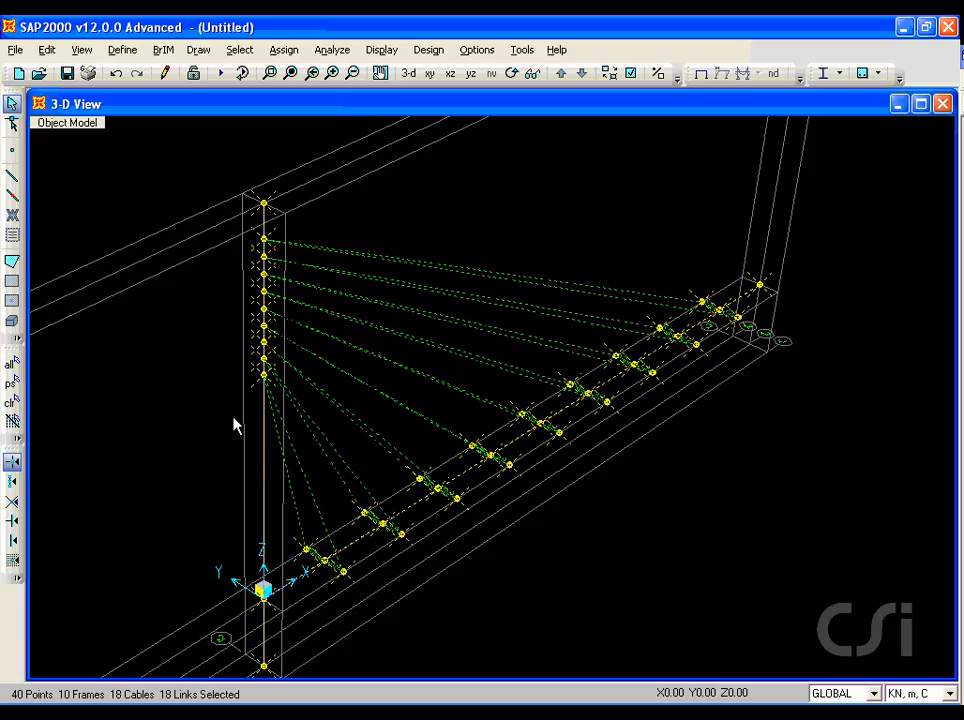
left_click(47, 51)
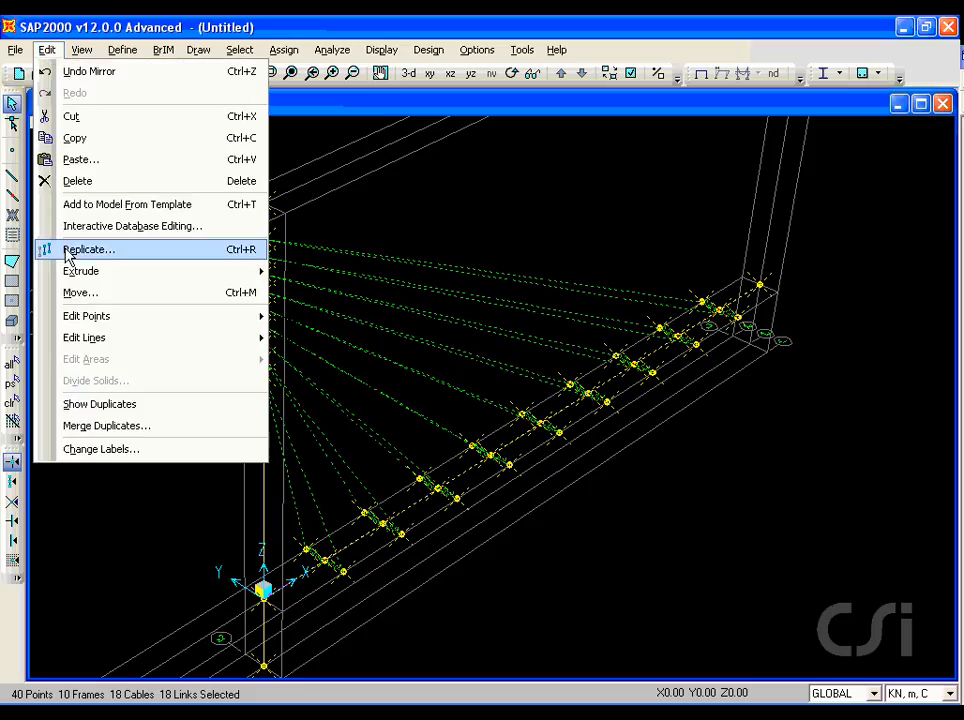
left_click(110, 256)
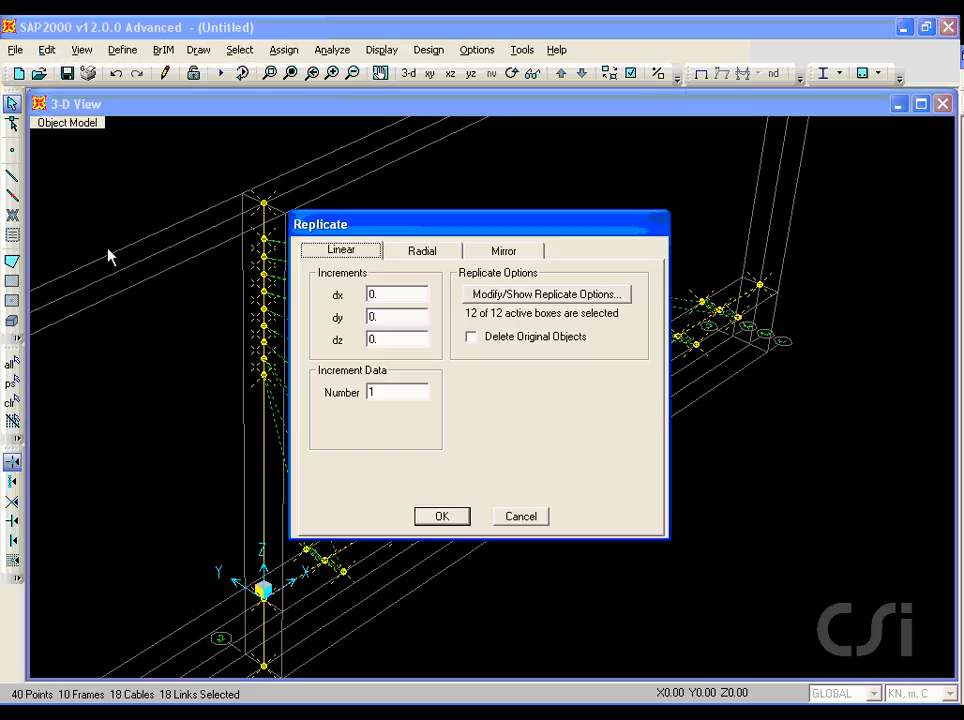
left_click(489, 254)
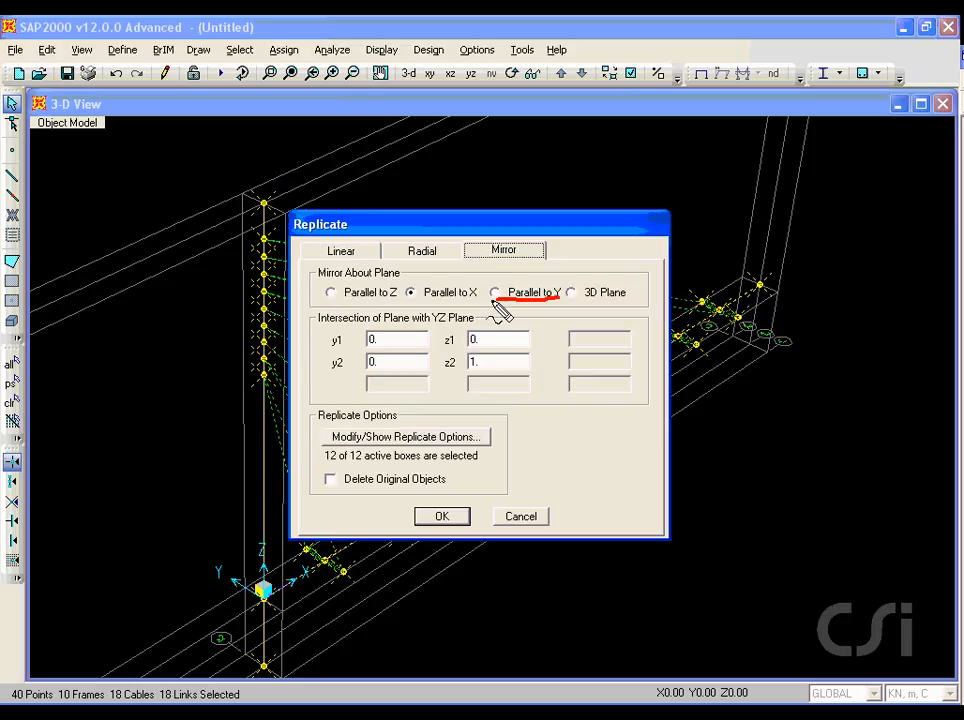
left_click(497, 300)
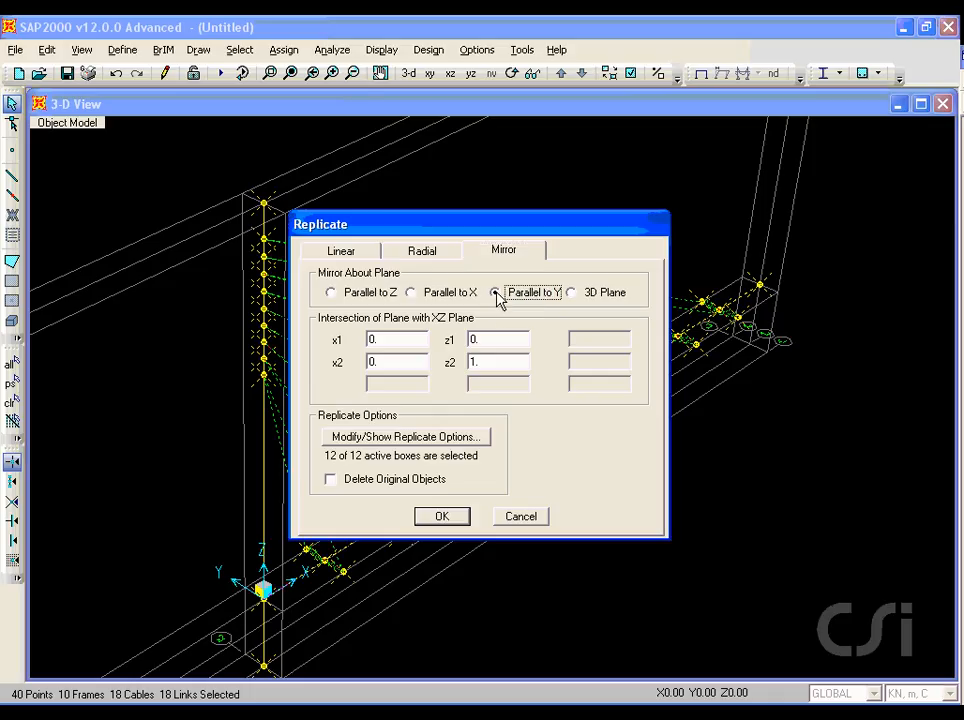
left_click(440, 517)
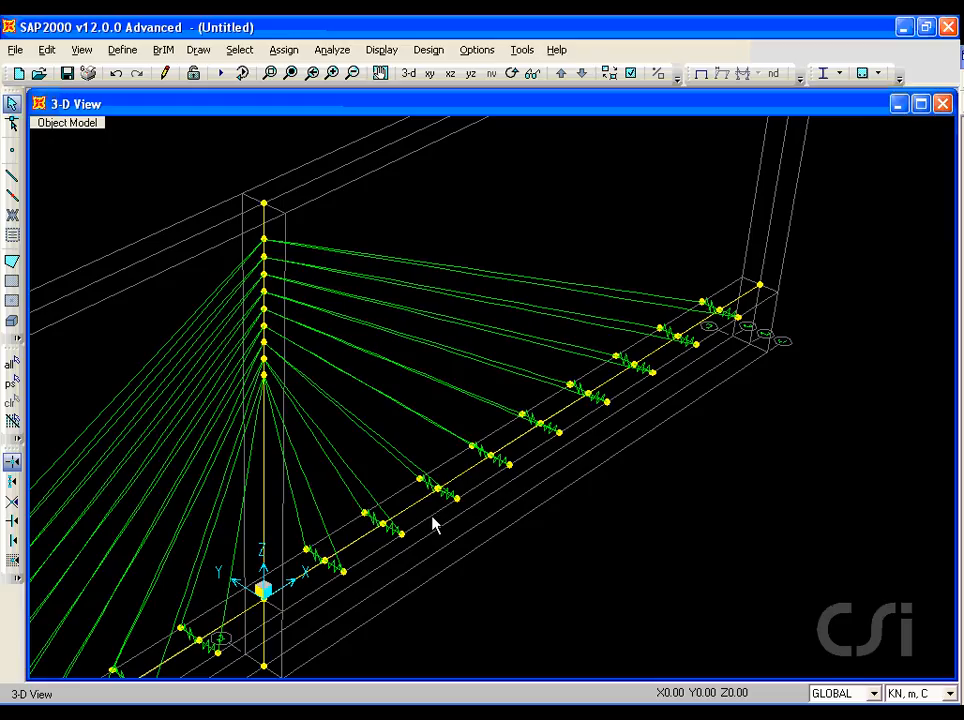
Step: Turn on the extruded view of the model's sections and hide the grid lines
left_click(631, 73)
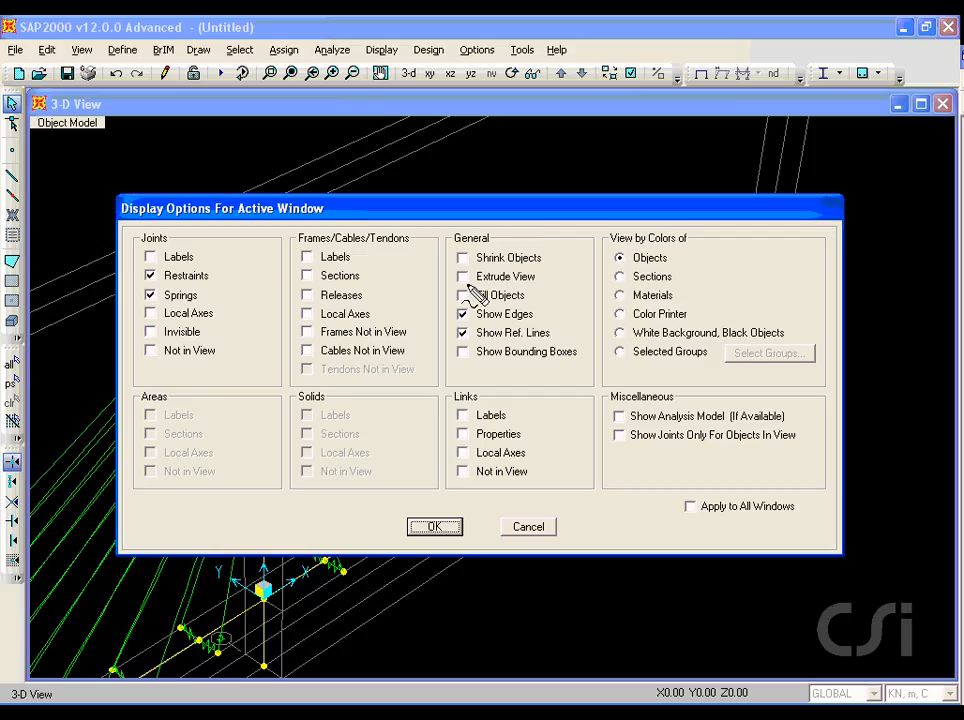
left_click_drag(468, 285, 532, 286)
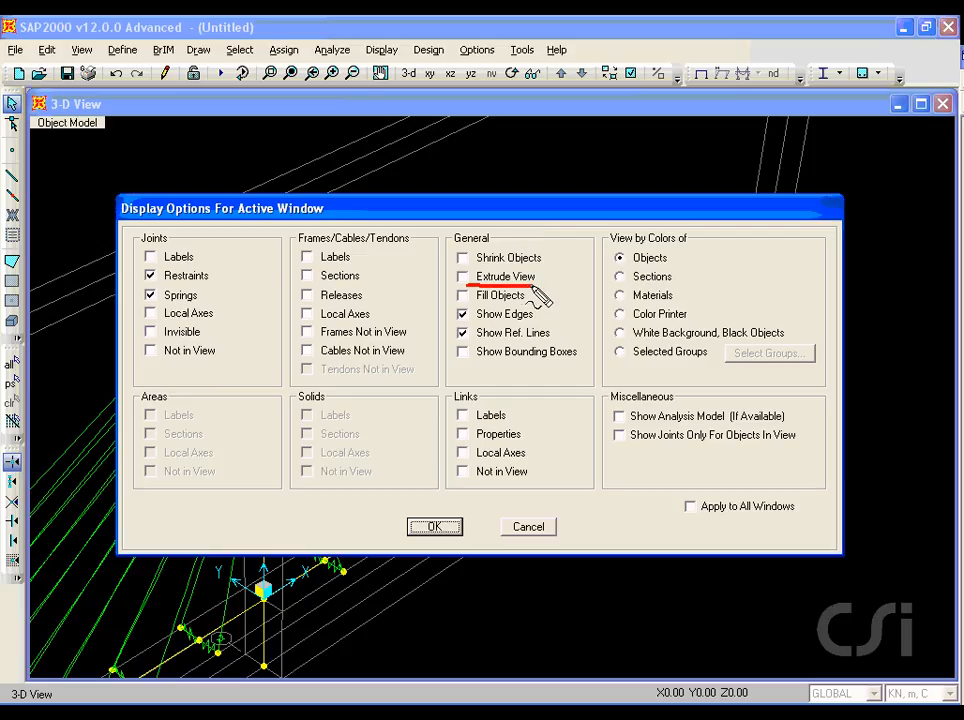
left_click(464, 278)
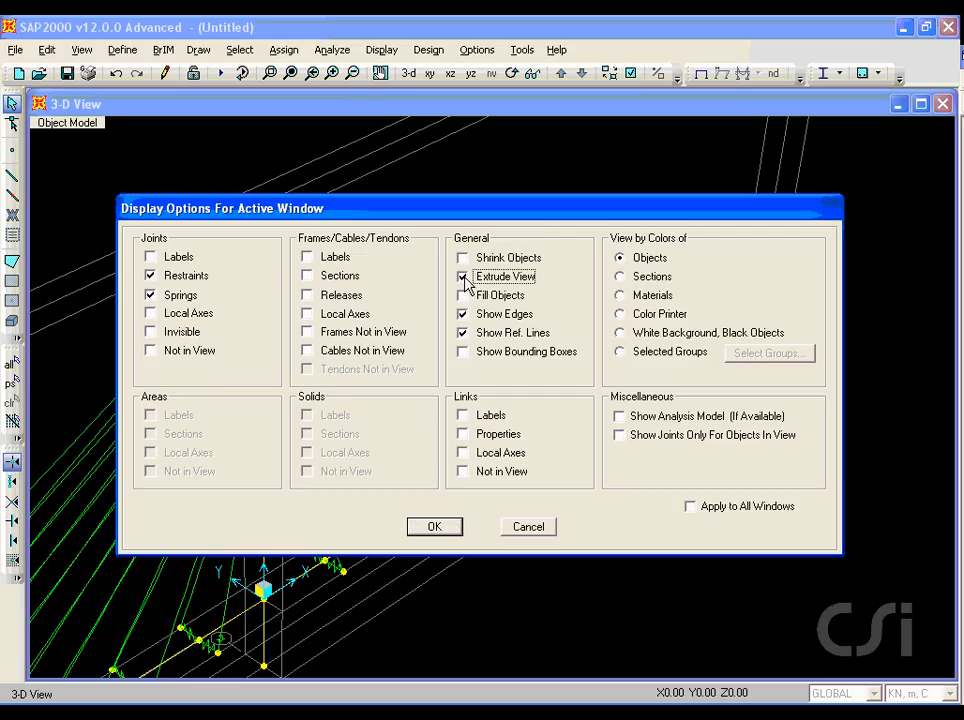
left_click(427, 528)
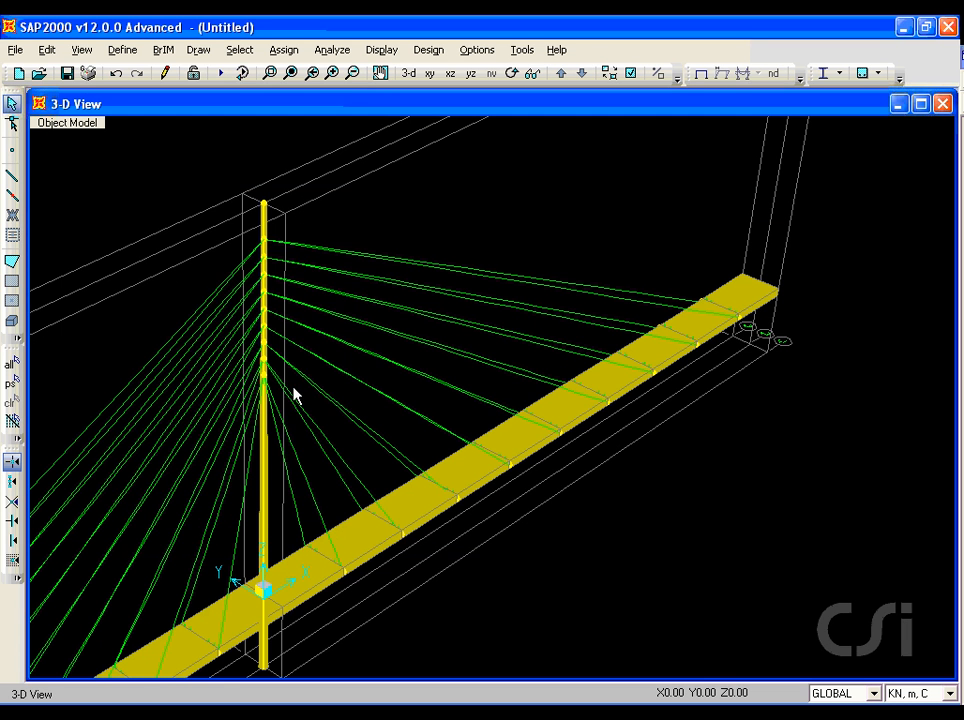
left_click(81, 49)
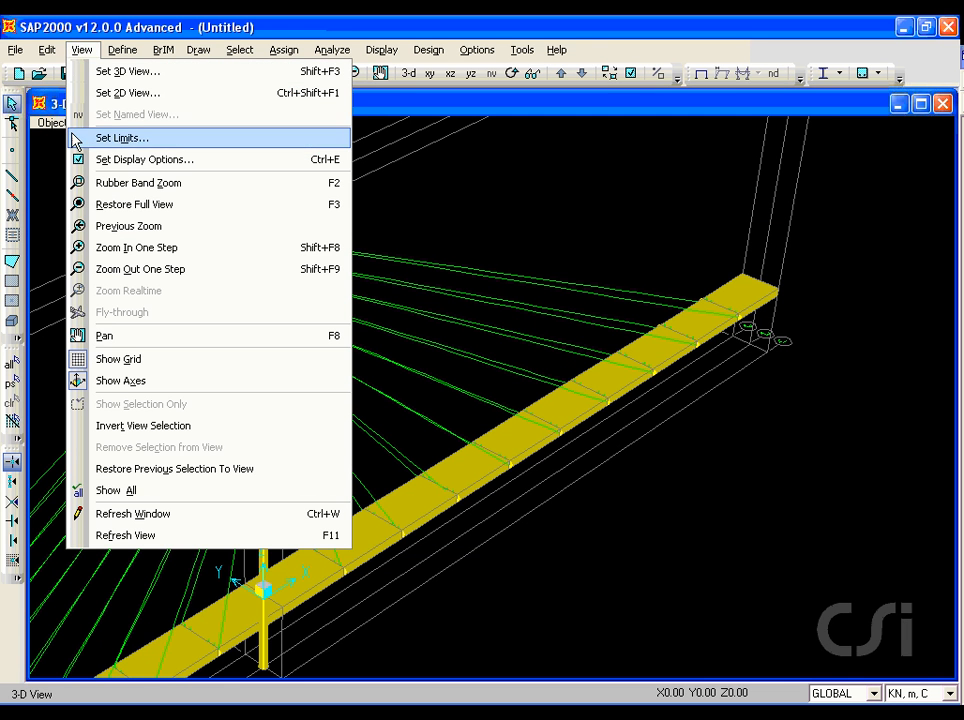
left_click(128, 362)
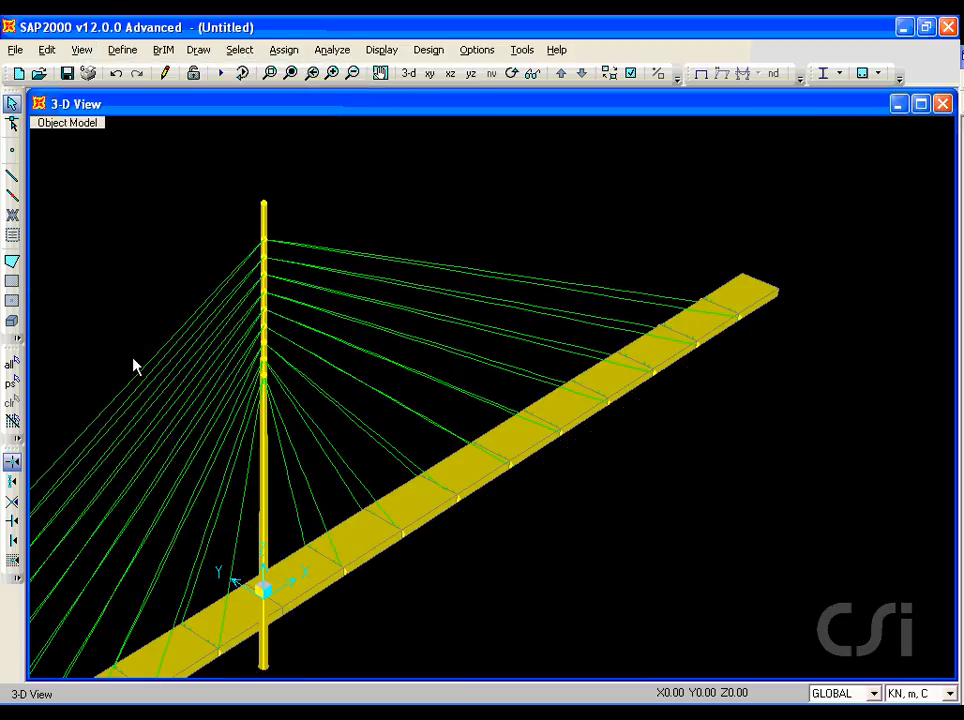
Step: Select the joint at the pylon's base and set its restraints to fully fixed, with all three translations and rotations restrained
left_click(408, 74)
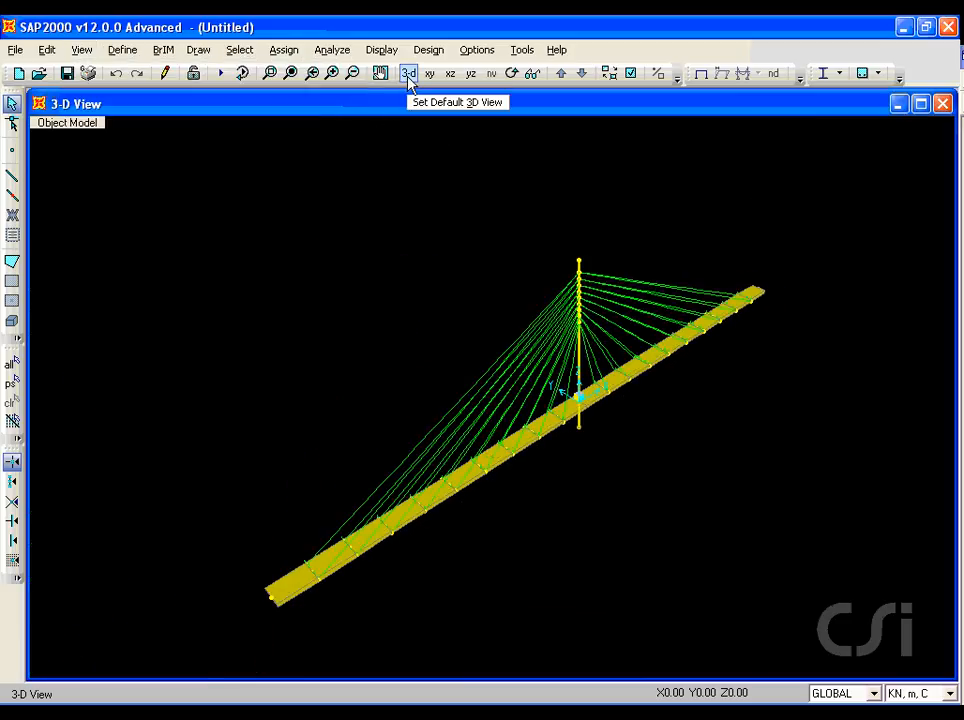
left_click(272, 76)
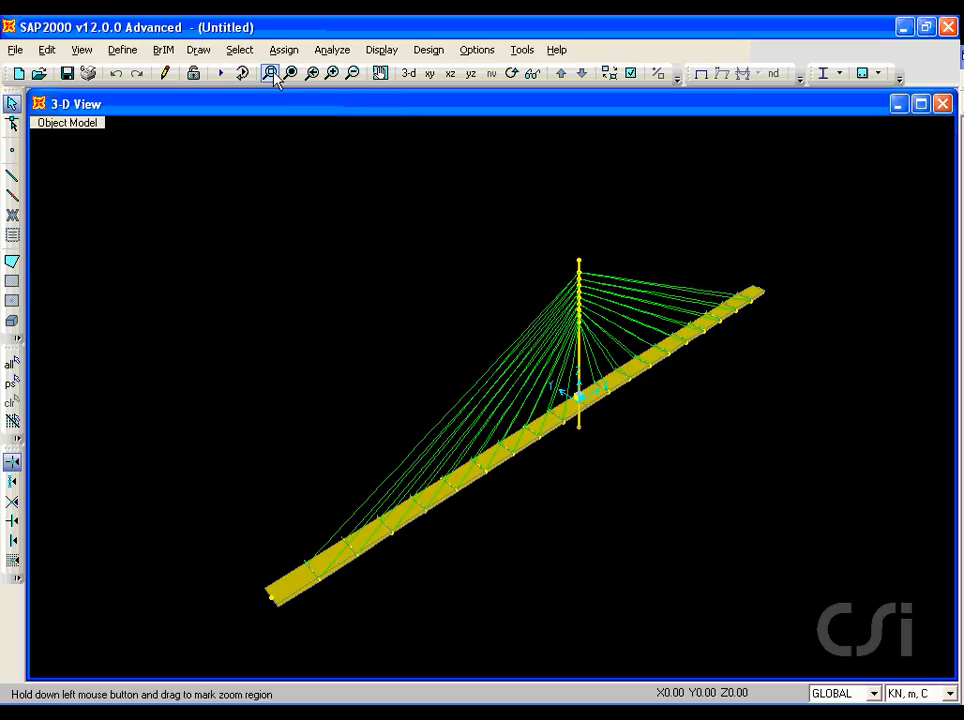
left_click_drag(564, 398, 605, 463)
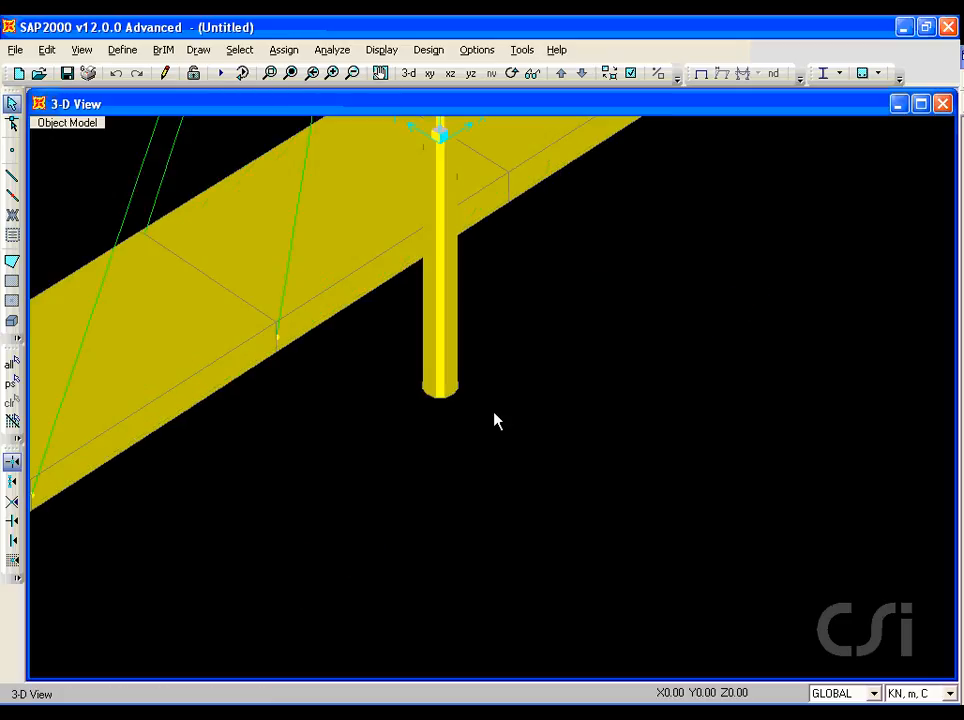
left_click(440, 386)
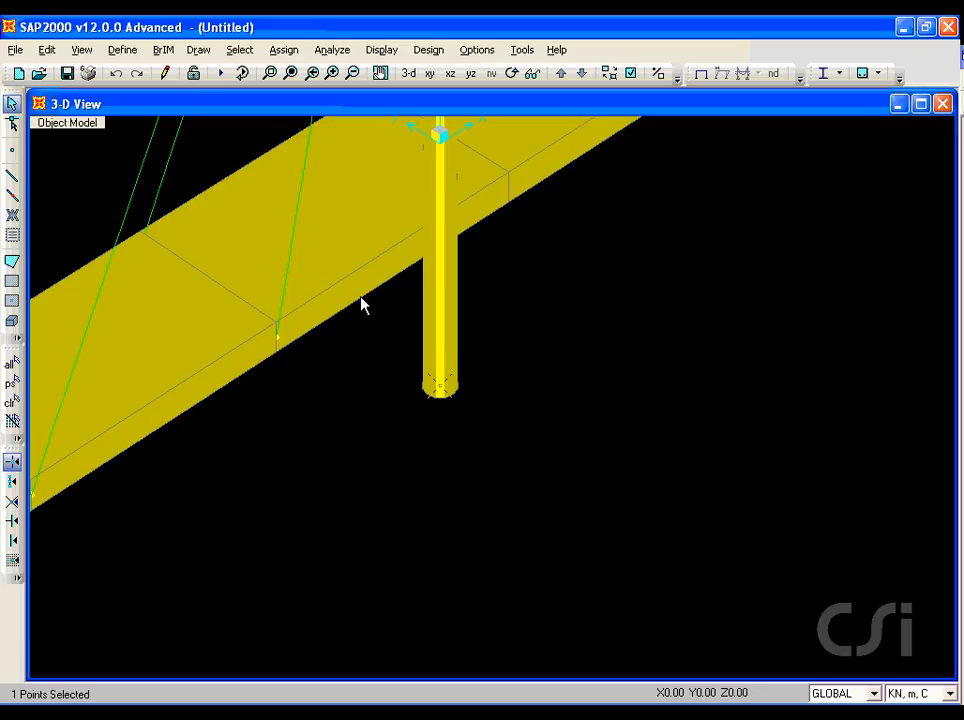
left_click(286, 52)
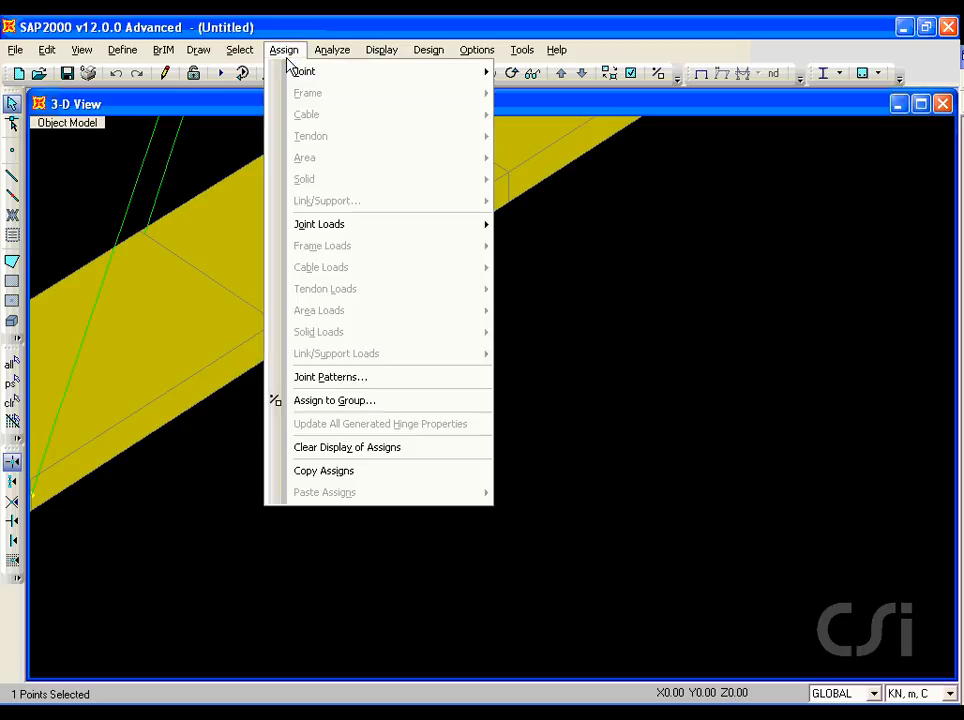
mouse_move(290, 71)
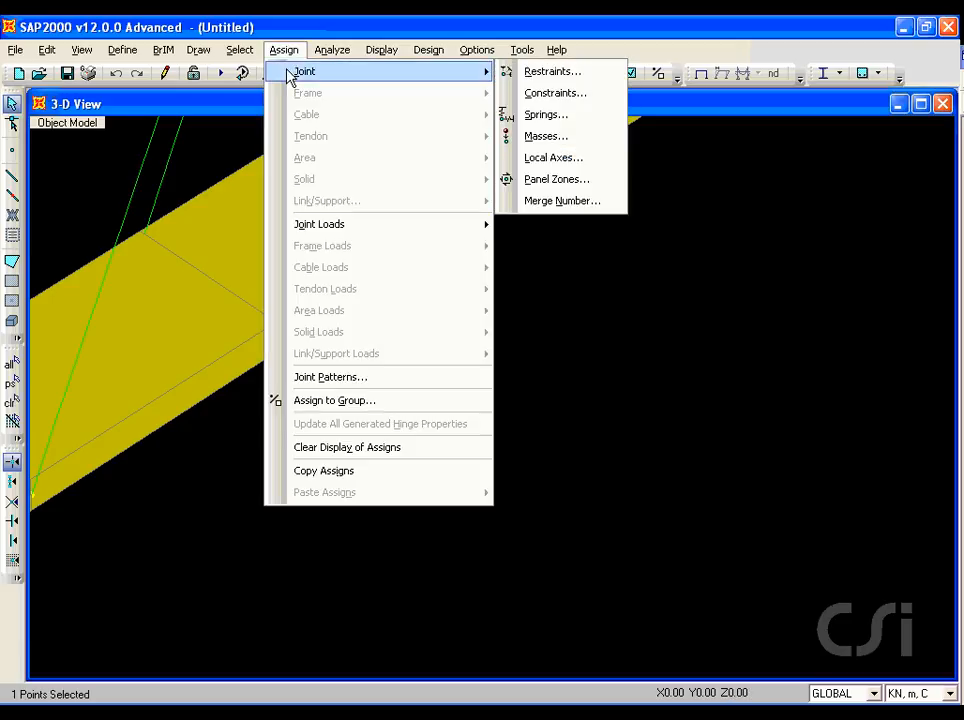
left_click(550, 72)
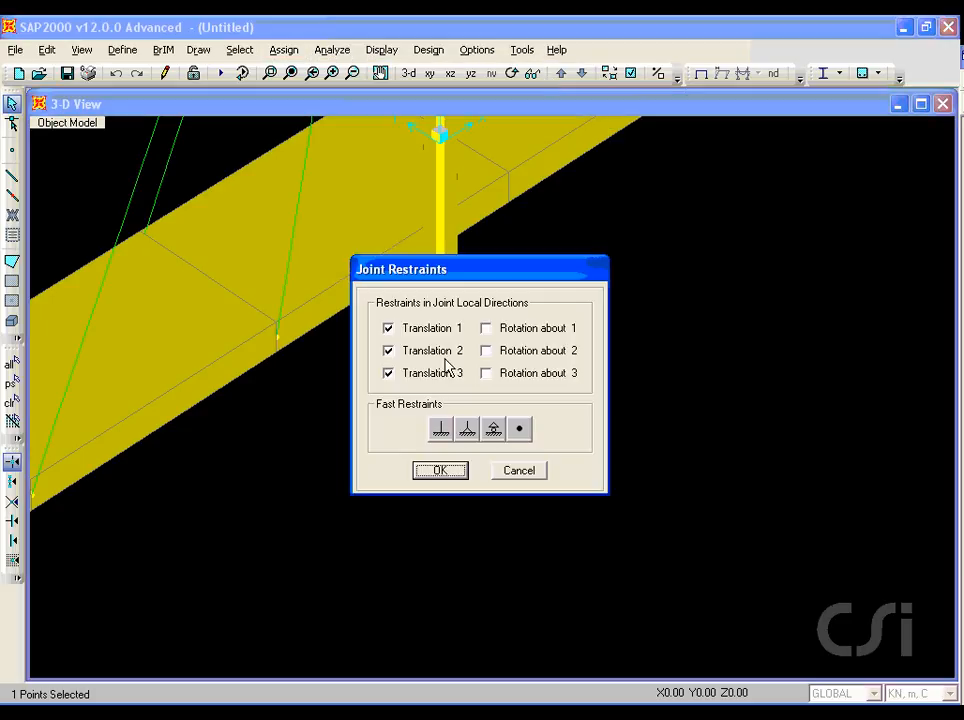
left_click(440, 434)
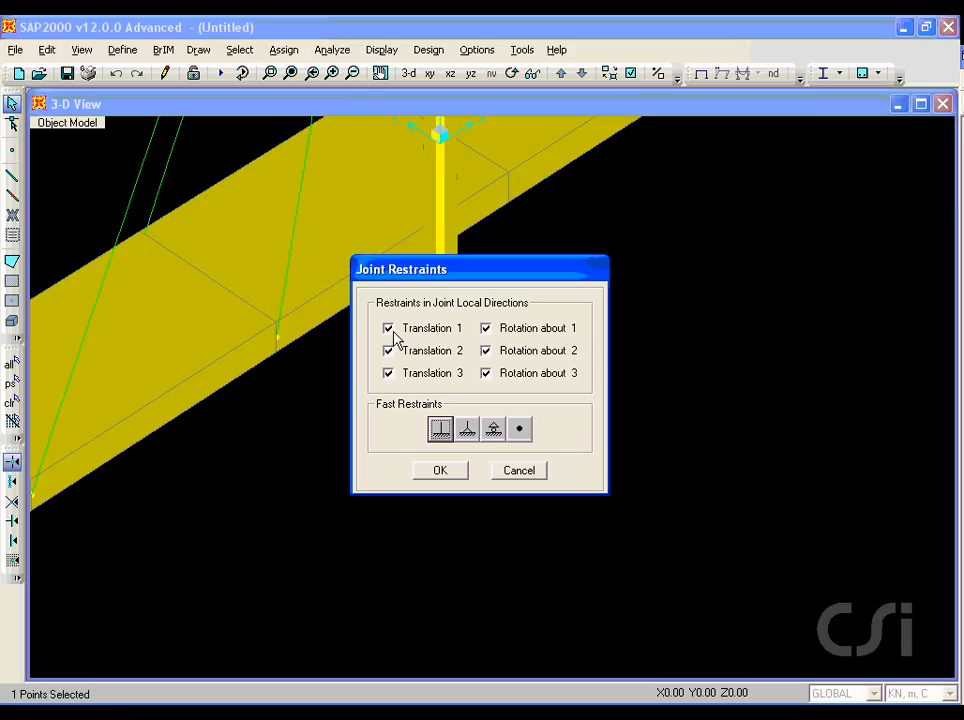
Step: Apply the fully fixed restraints to the pylon's base joint and turn off the extruded view
left_click(441, 471)
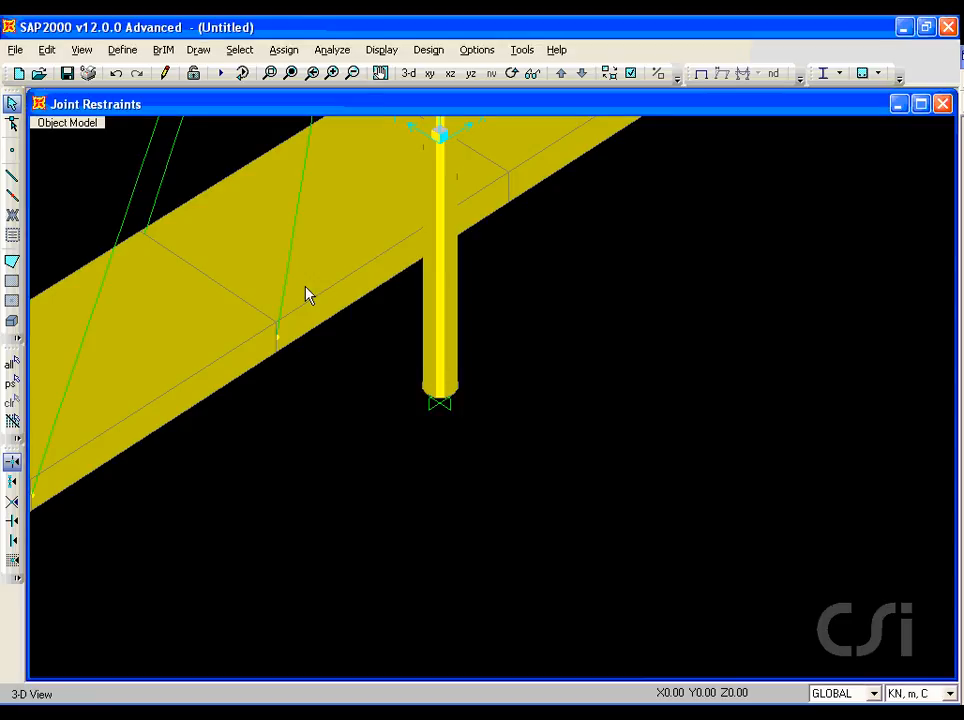
left_click(82, 50)
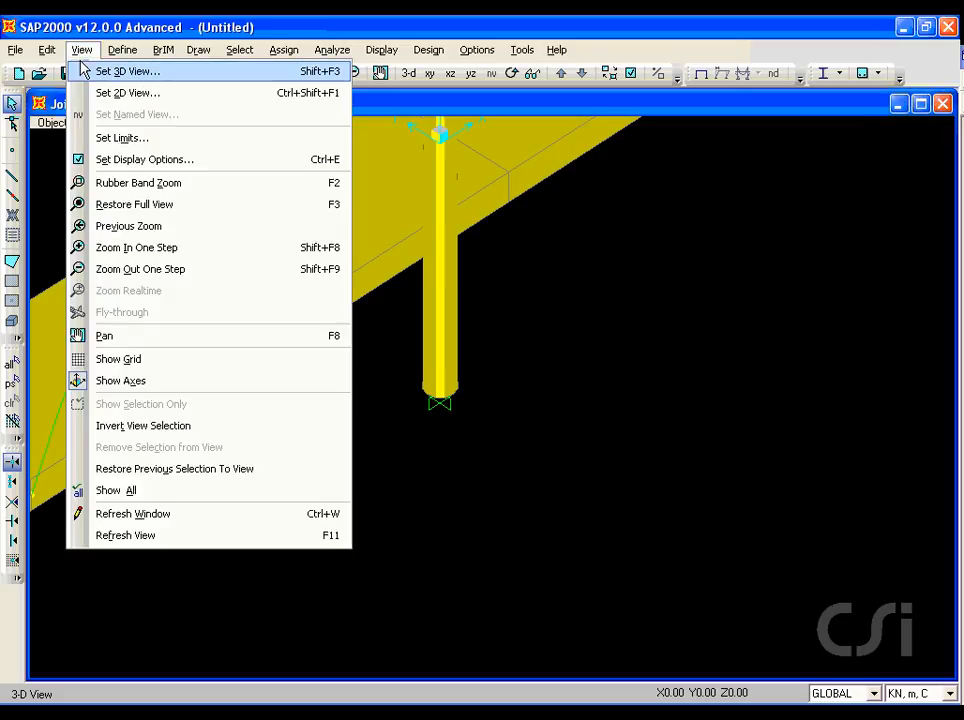
left_click(159, 160)
left_click(461, 277)
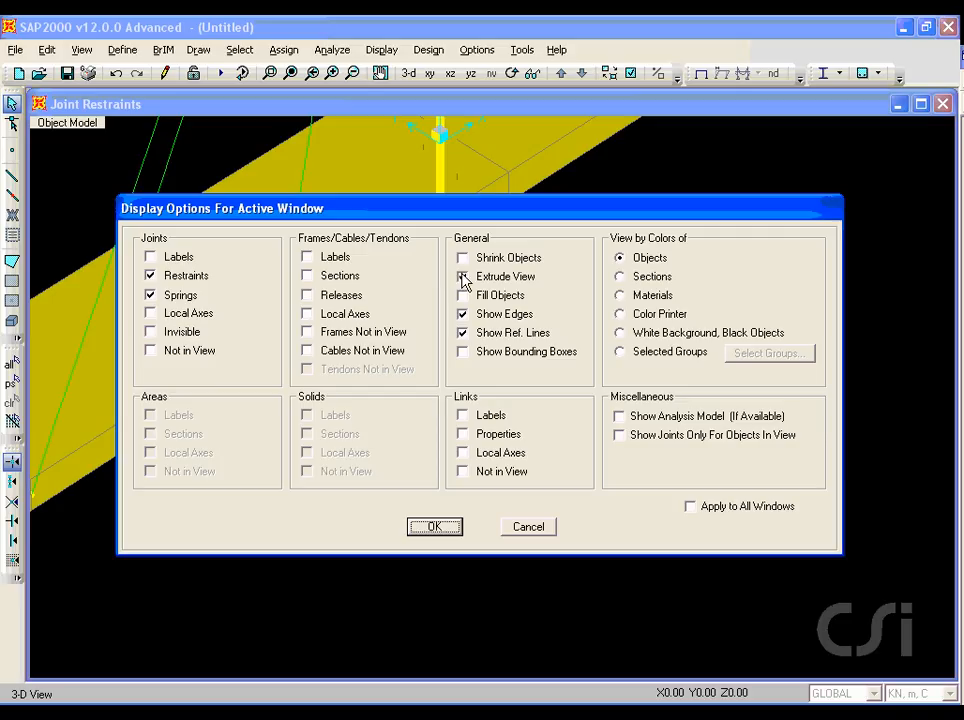
left_click(441, 529)
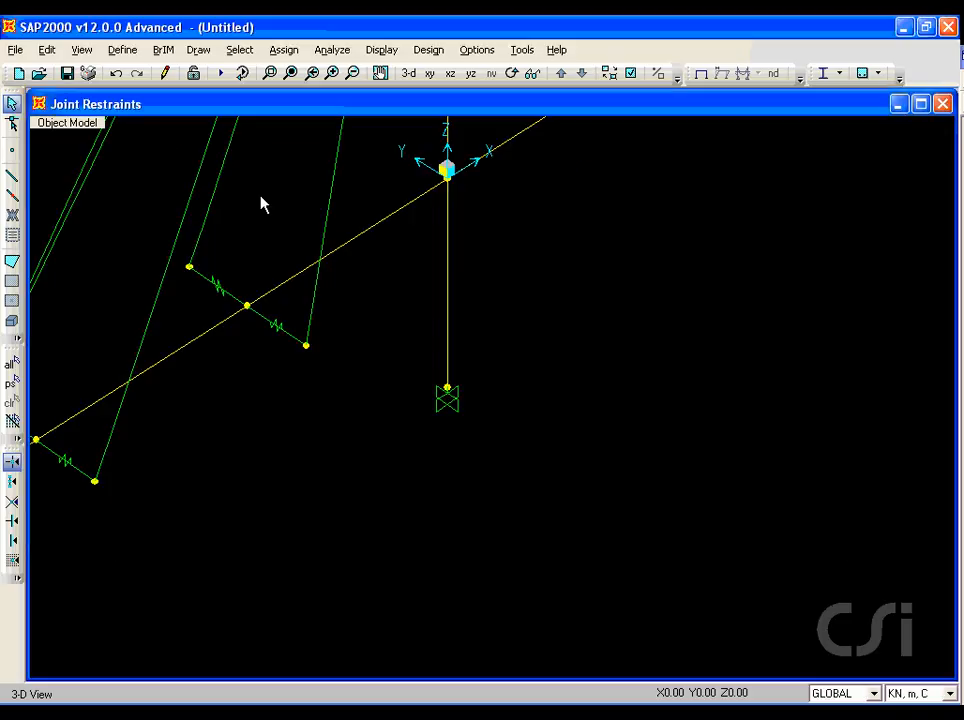
Step: Restrain the deck's end joint on the positive X side in translations 2 and 3 and rotation about 1, leaving the other directions free
left_click(292, 76)
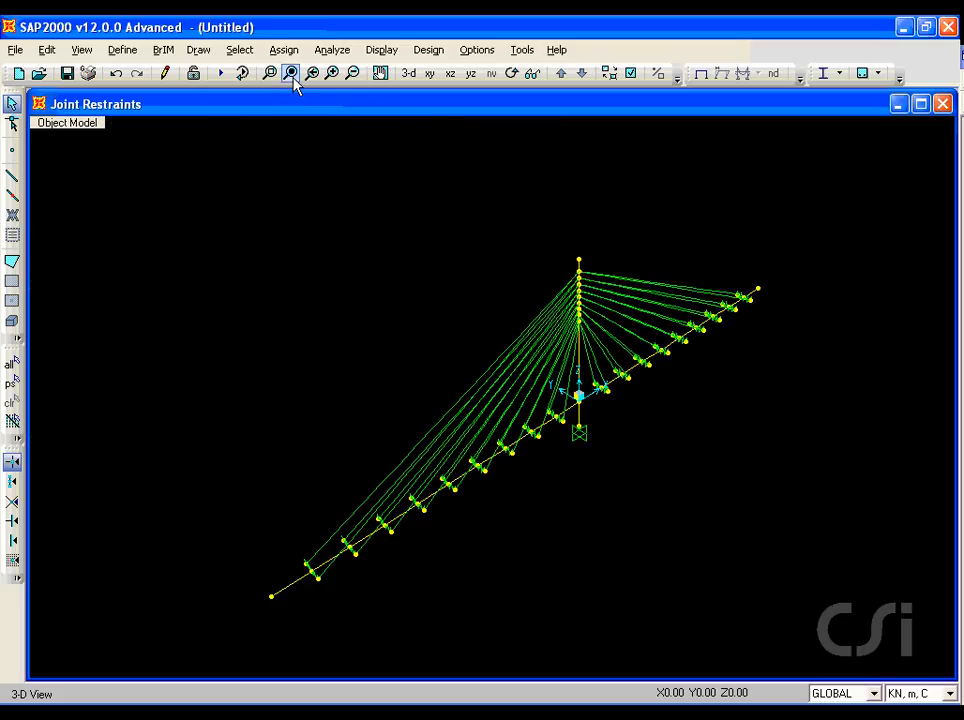
left_click(270, 74)
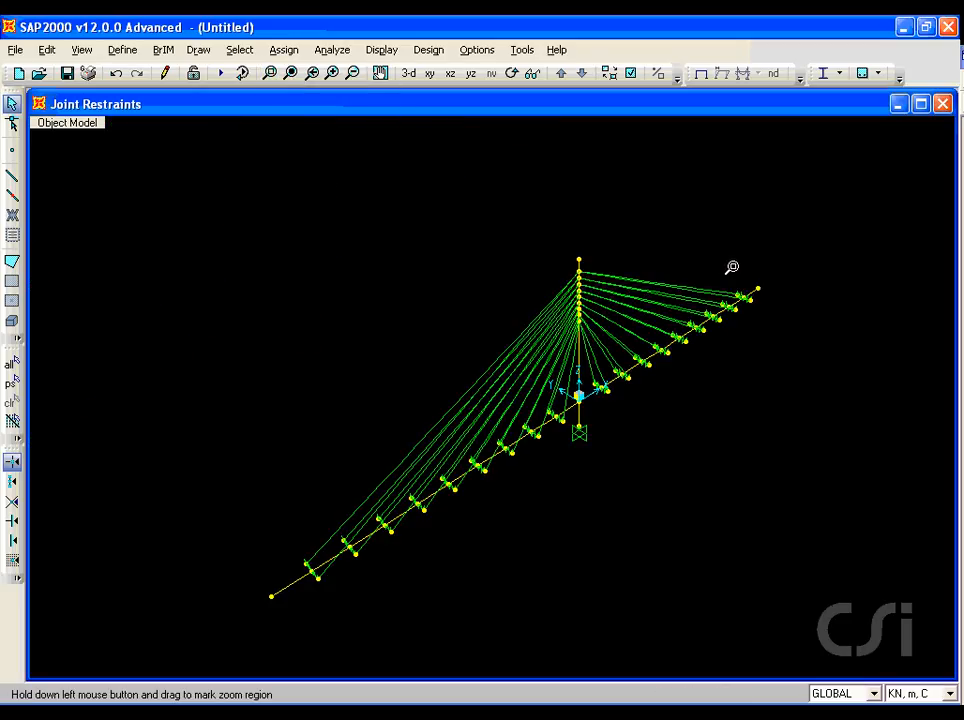
left_click_drag(731, 266, 770, 317)
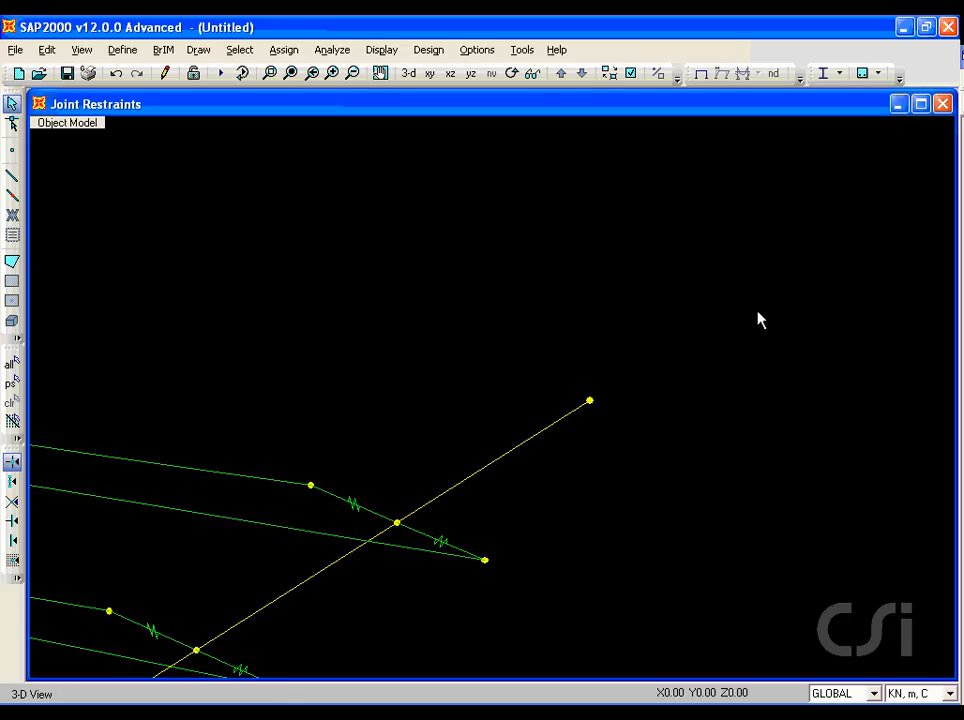
left_click(590, 401)
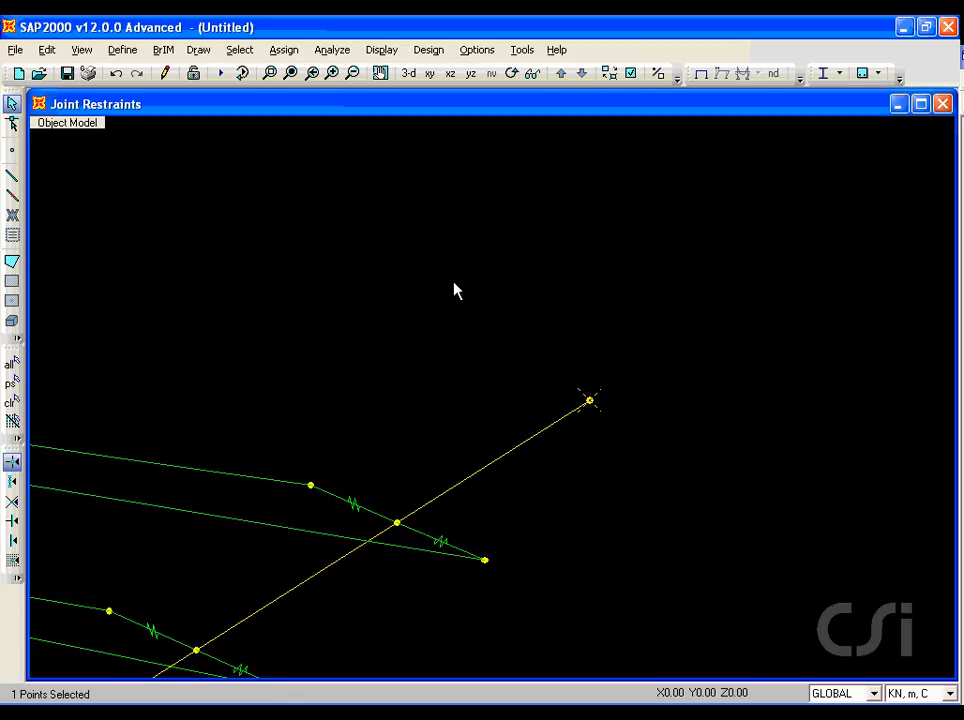
left_click(285, 51)
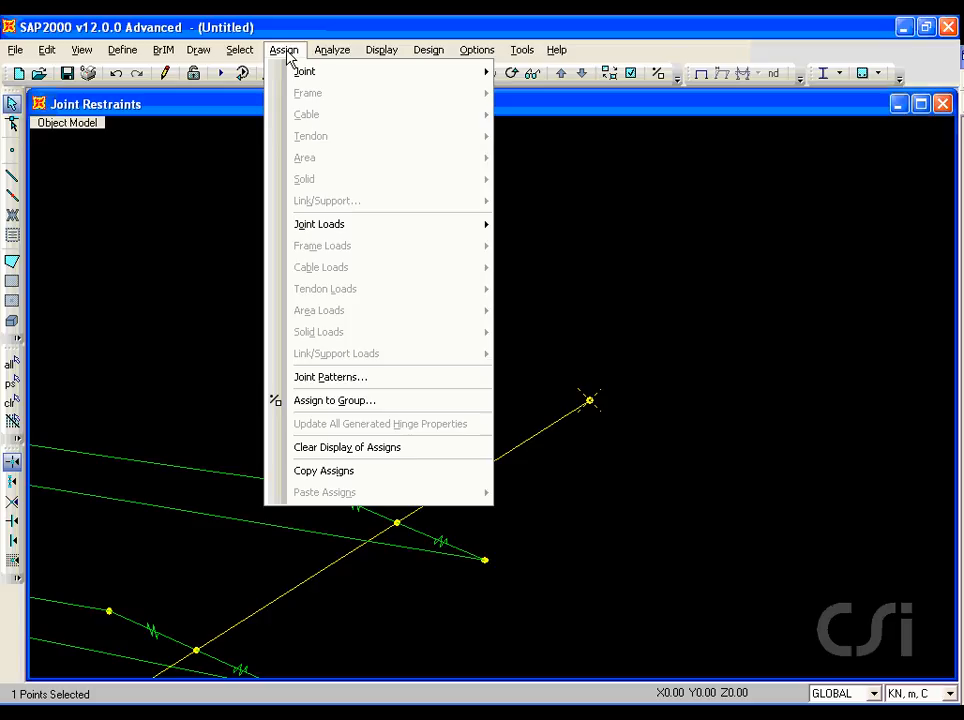
mouse_move(491, 73)
left_click(540, 74)
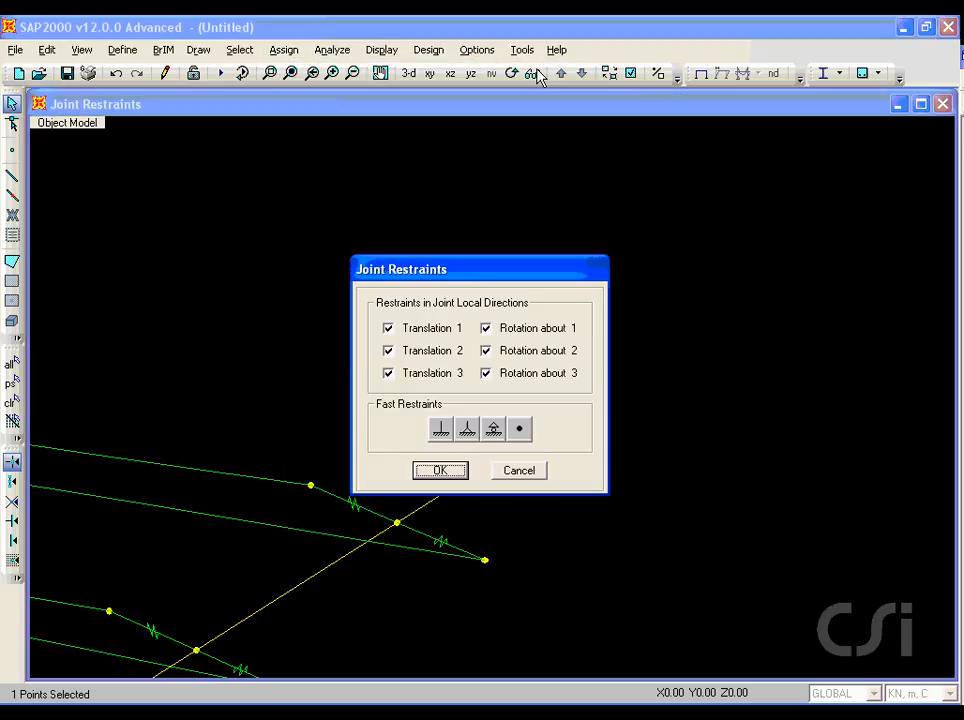
left_click(389, 331)
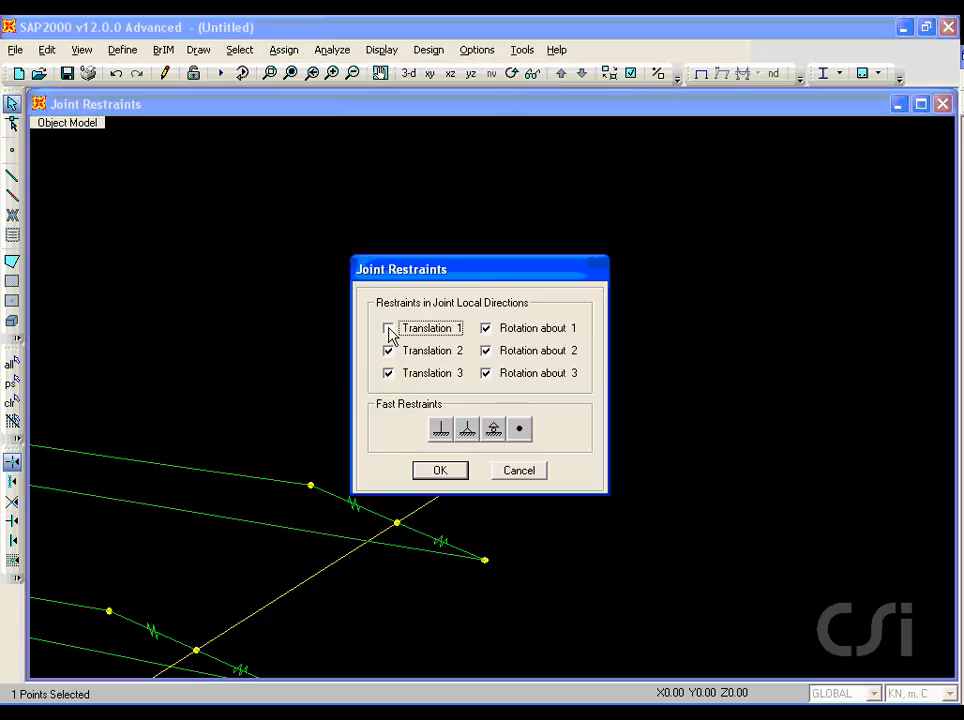
left_click(486, 352)
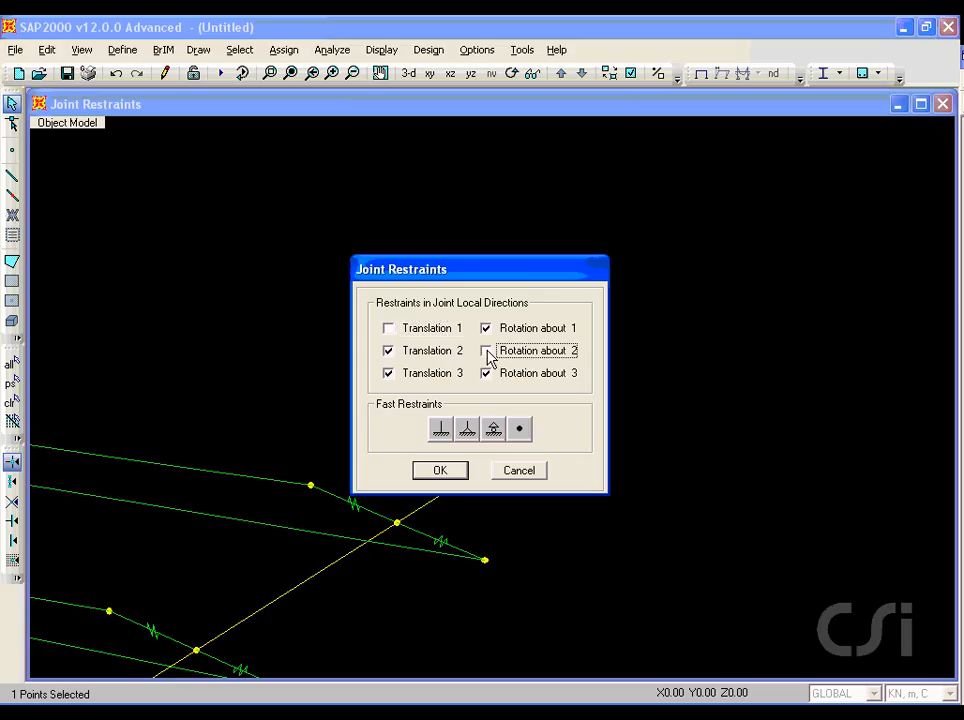
left_click(486, 374)
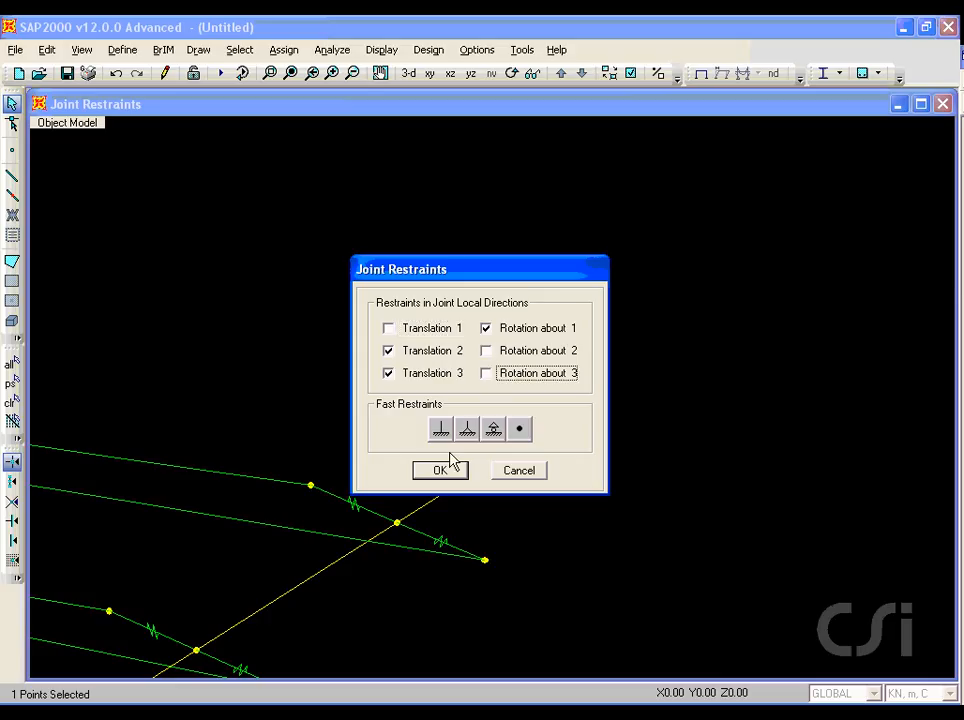
left_click(440, 468)
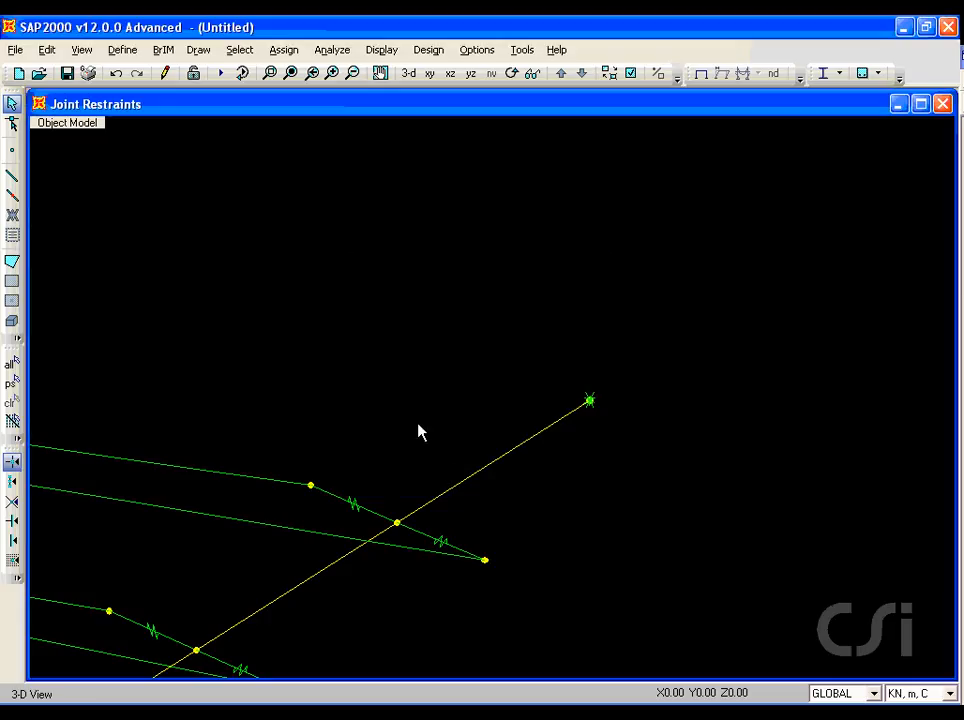
Step: Assign restraints in translations 2 and 3 and rotation about 1 to the deck's end joint on the negative X side
left_click(292, 75)
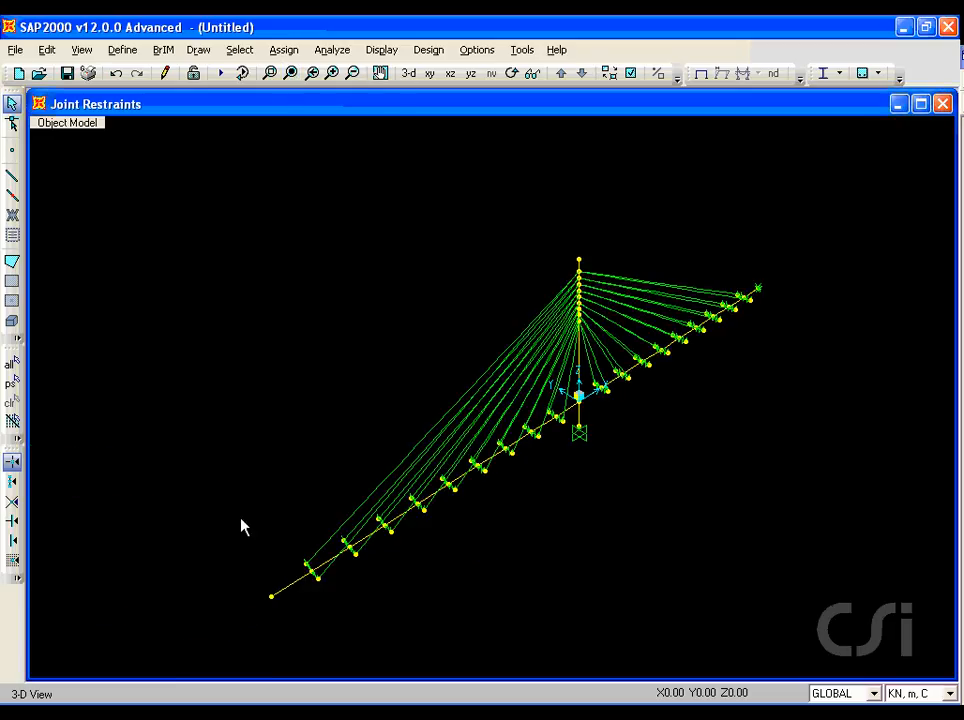
left_click(271, 599)
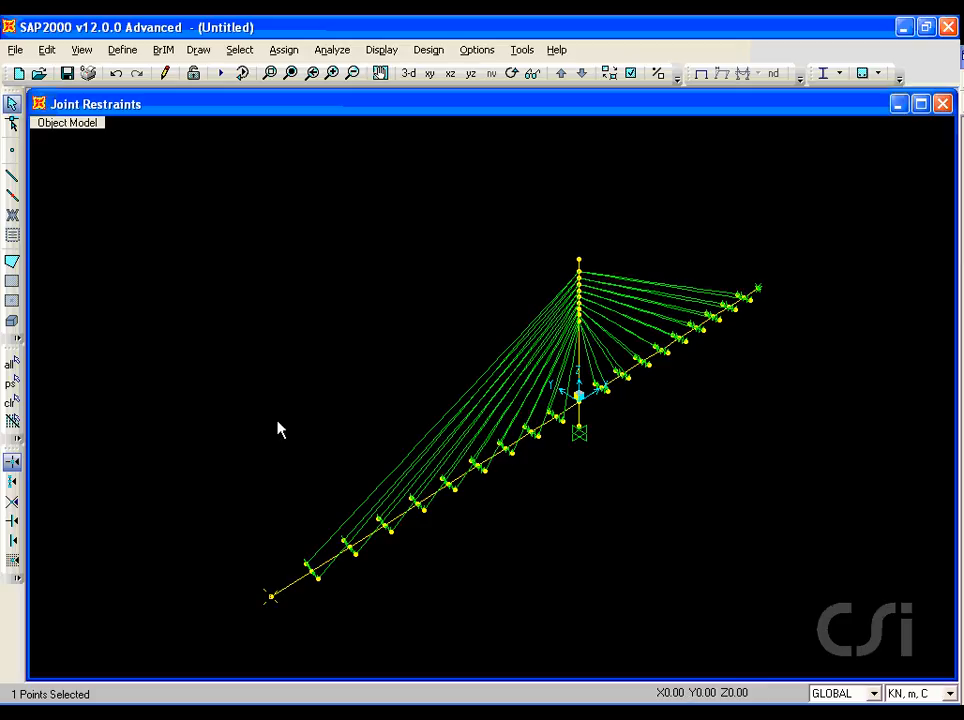
left_click(283, 50)
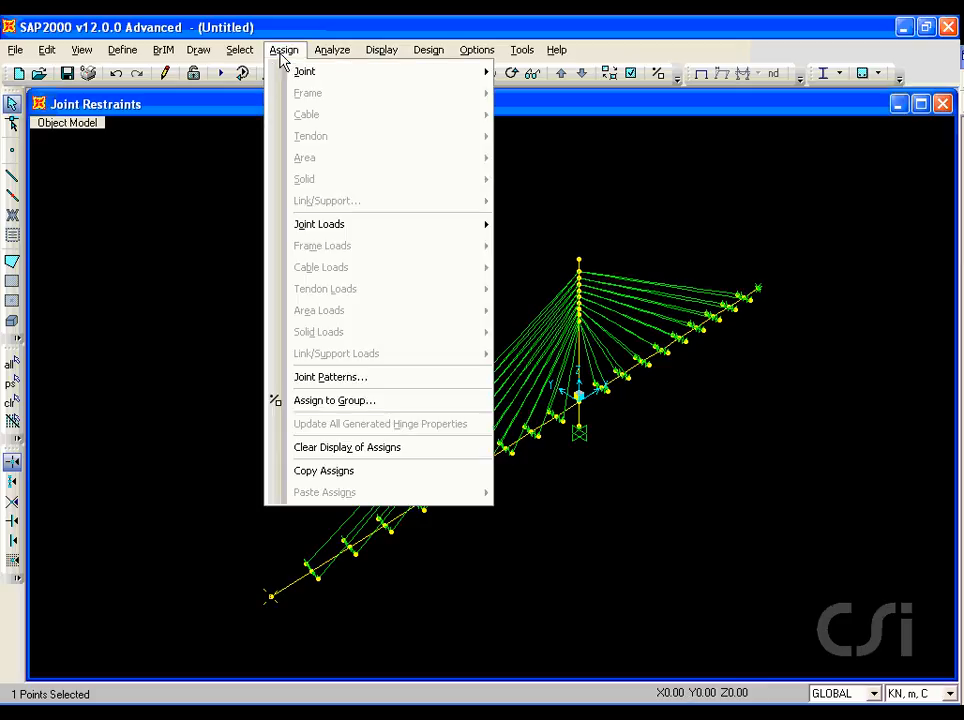
mouse_move(286, 71)
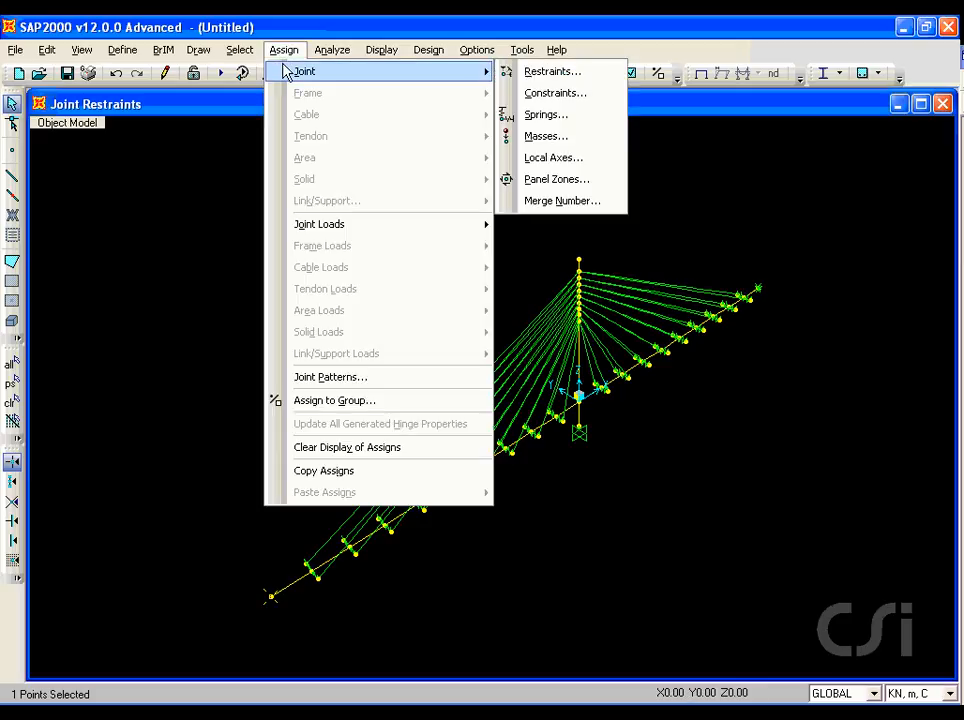
left_click(551, 71)
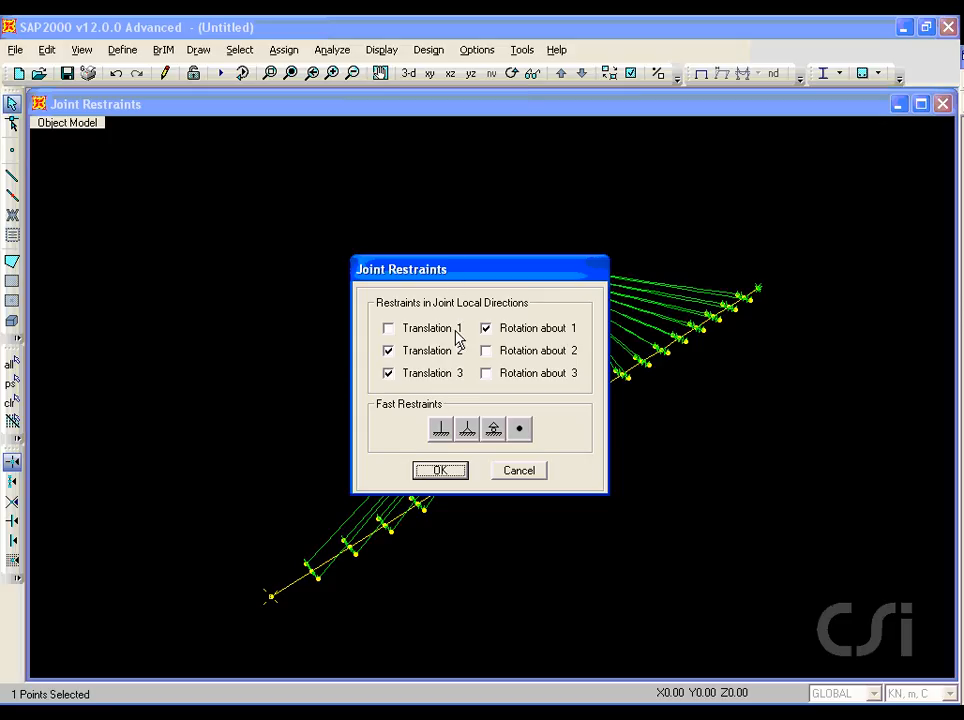
left_click(434, 473)
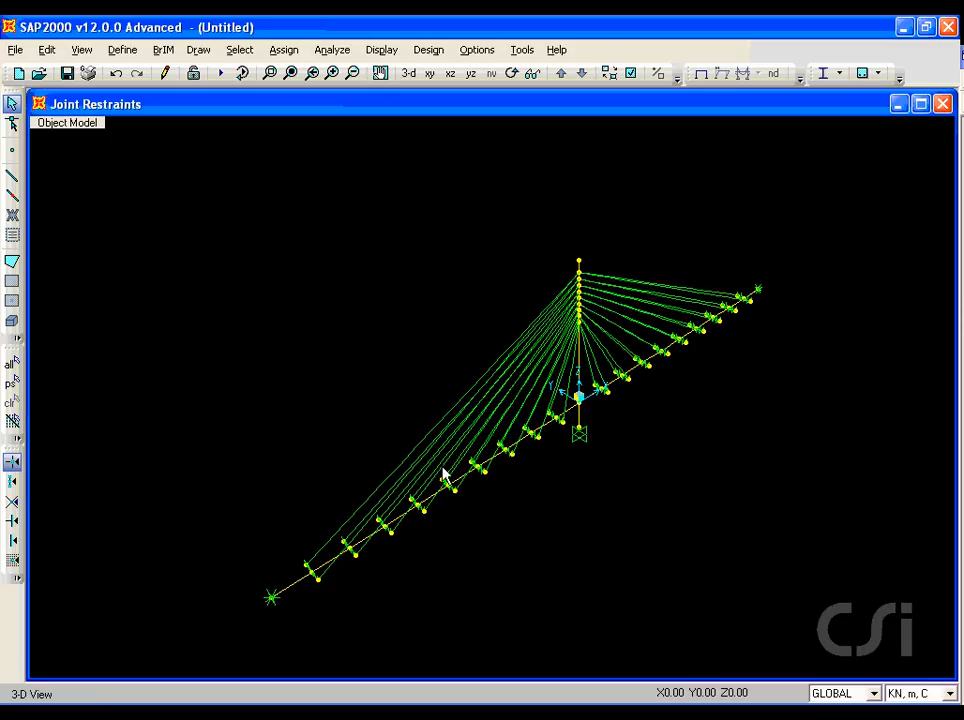
Step: Set the 3D view to look at the xz plane, with plan angle 270 and elevation 0
left_click(86, 52)
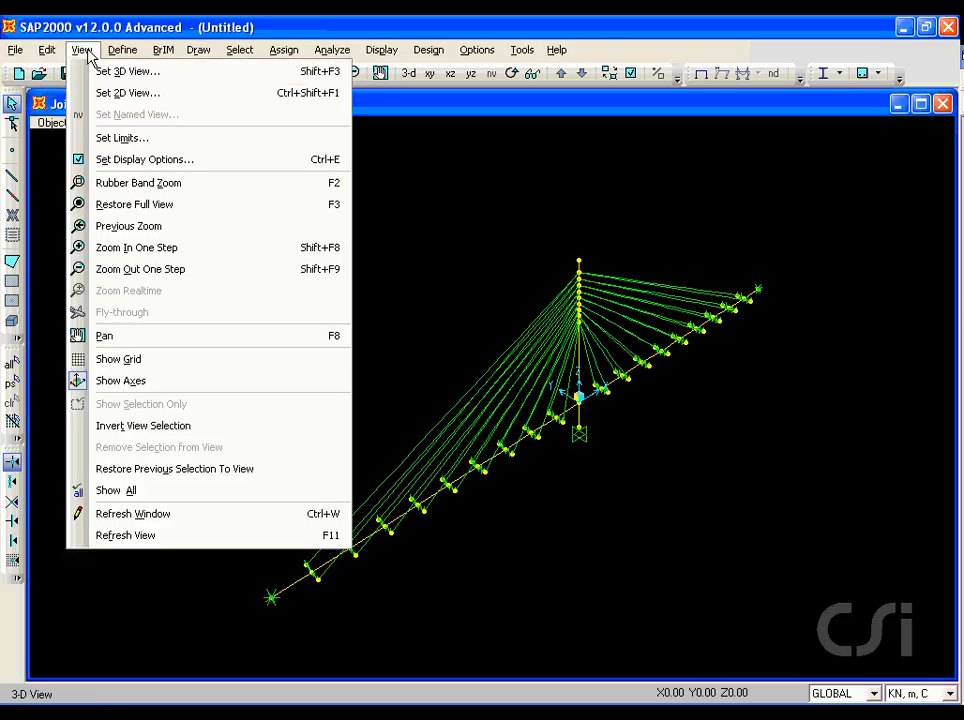
left_click(155, 75)
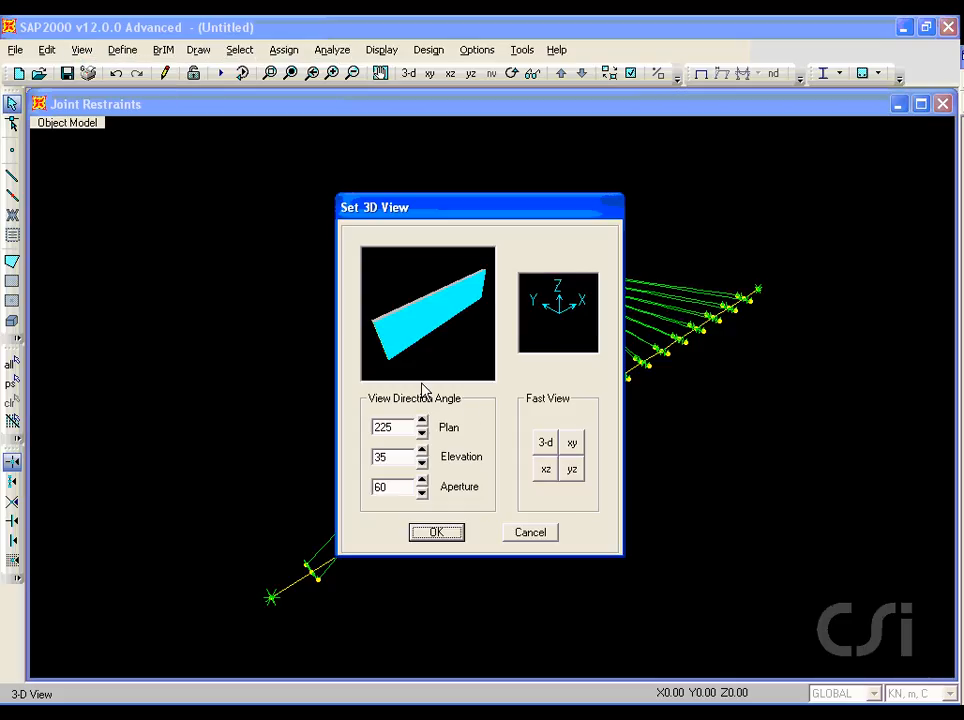
left_click(546, 473)
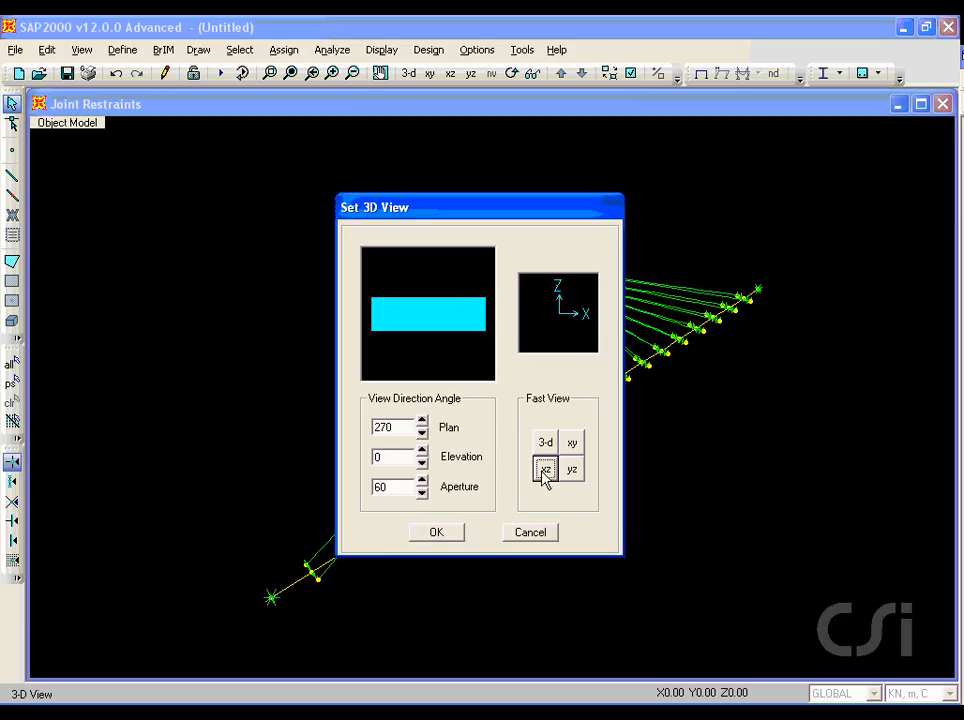
left_click(440, 536)
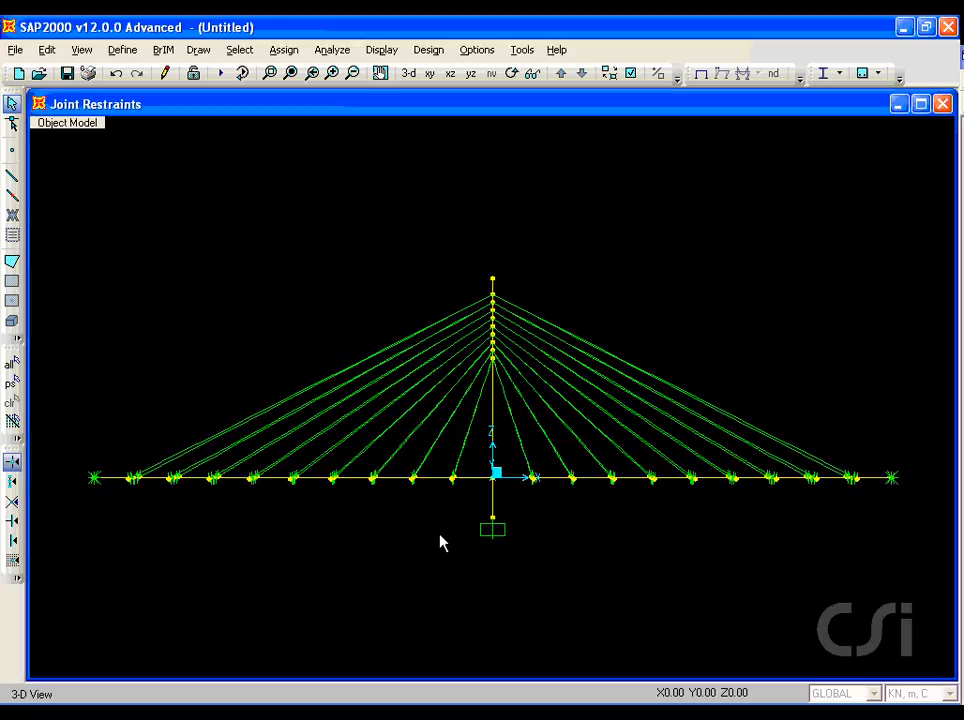
Step: Select the pylon frame and assign it to a new group named PYLON
left_click(492, 508)
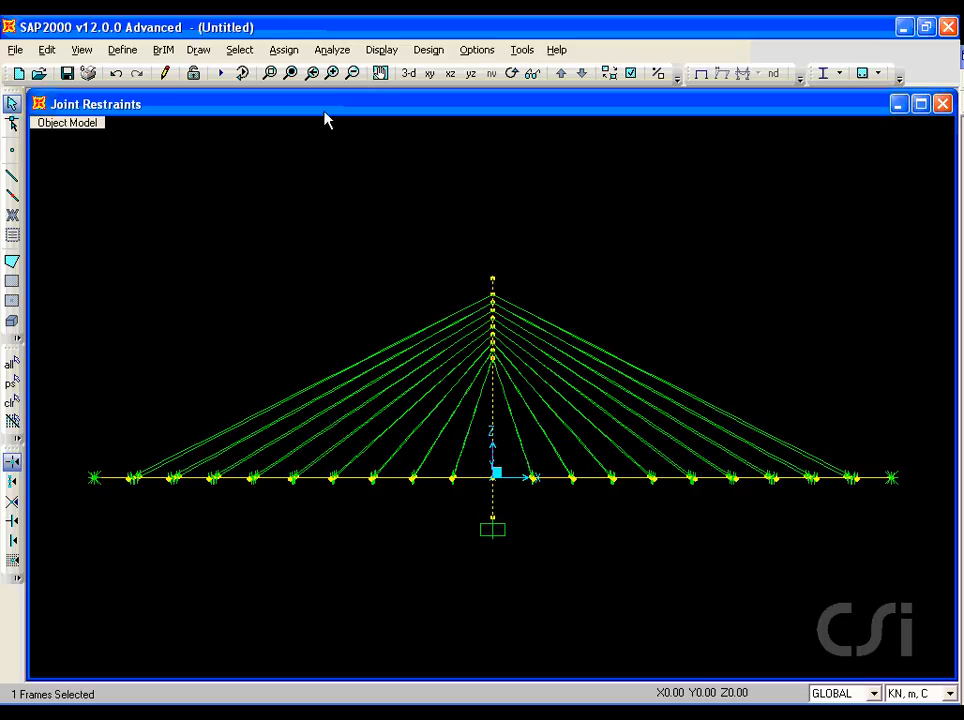
left_click(283, 50)
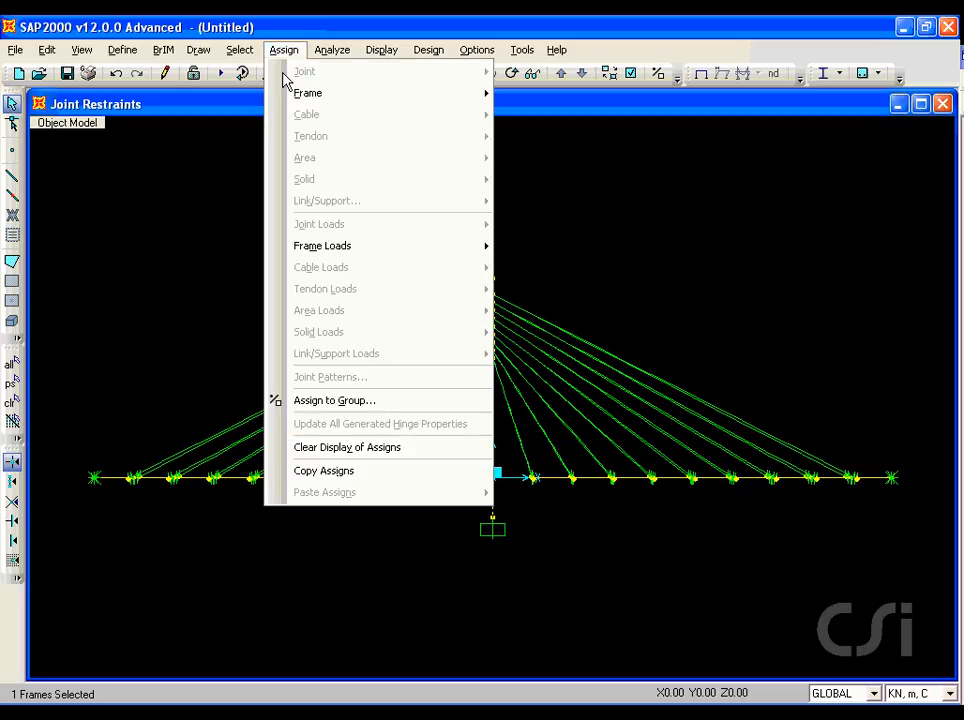
left_click(383, 404)
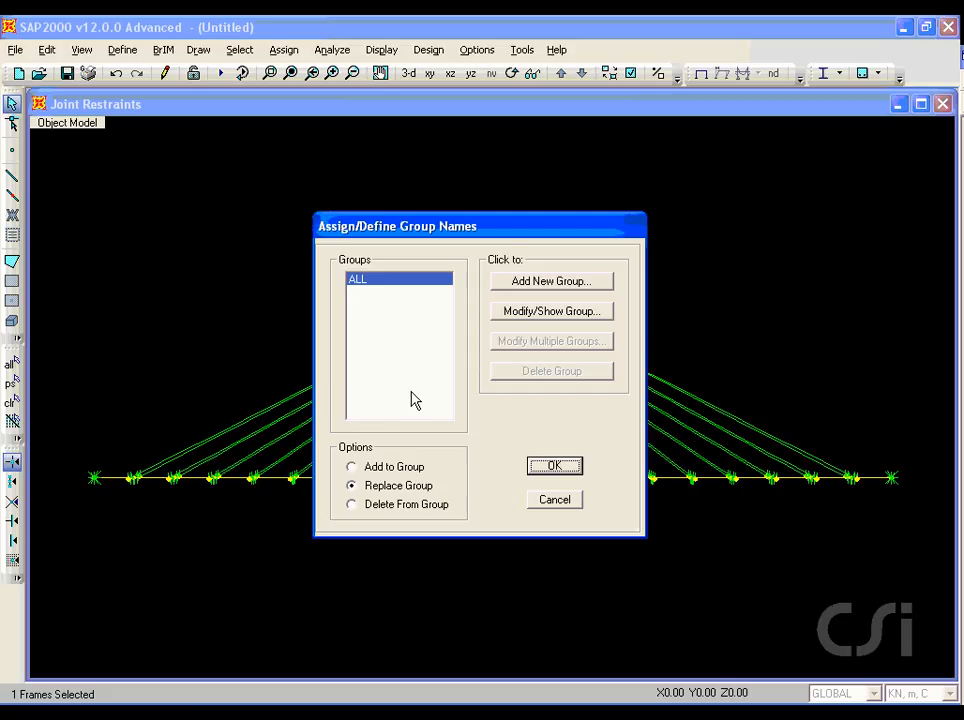
left_click(547, 286)
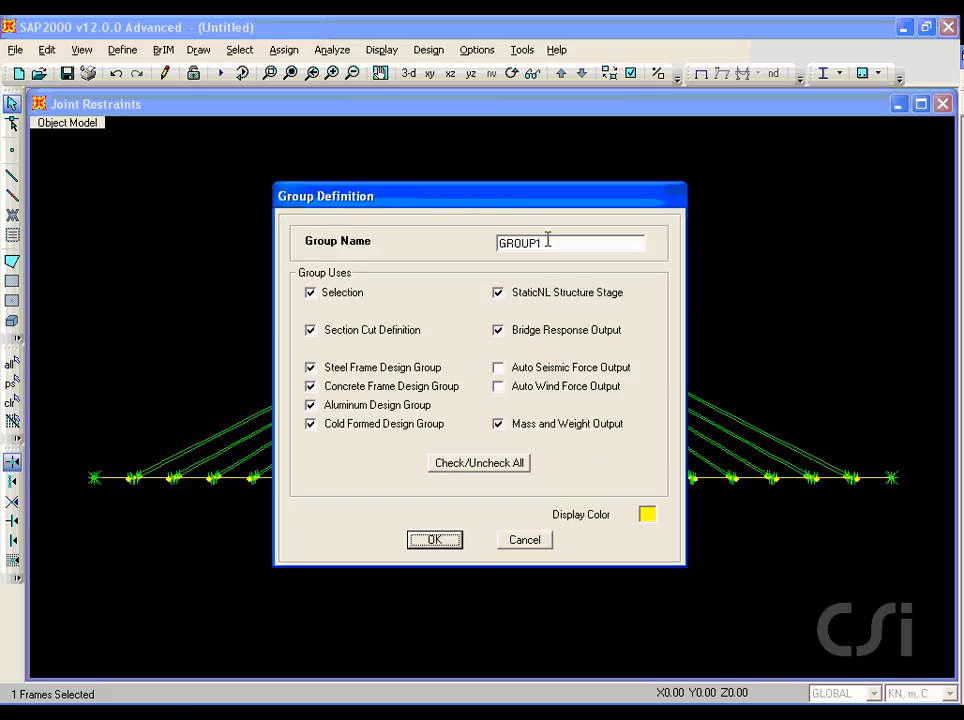
double_click(548, 239)
type("PYLON")
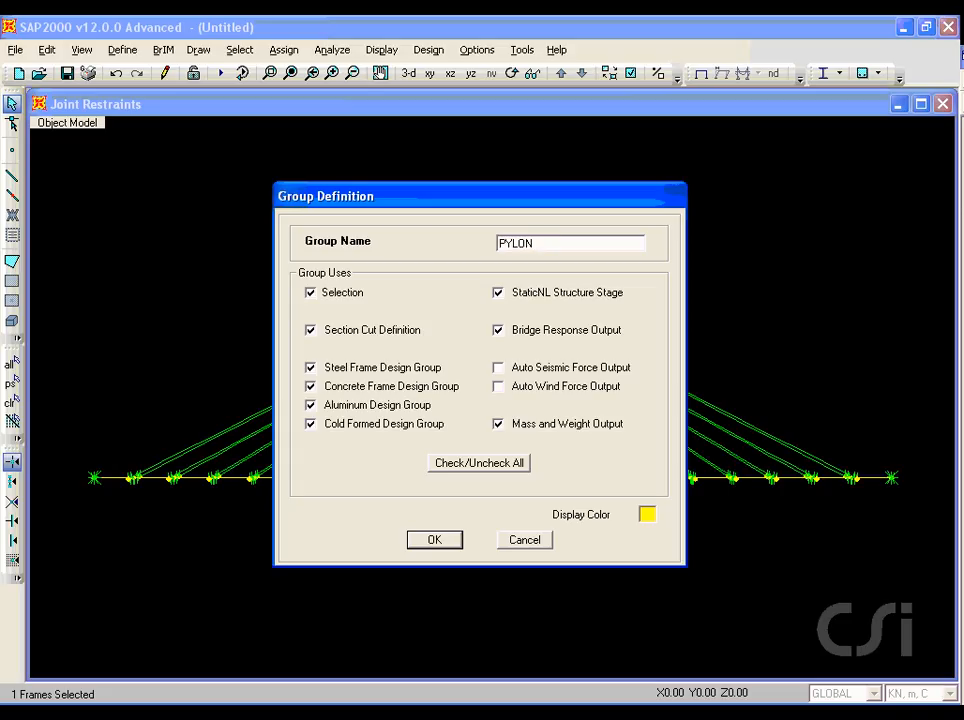
left_click(425, 545)
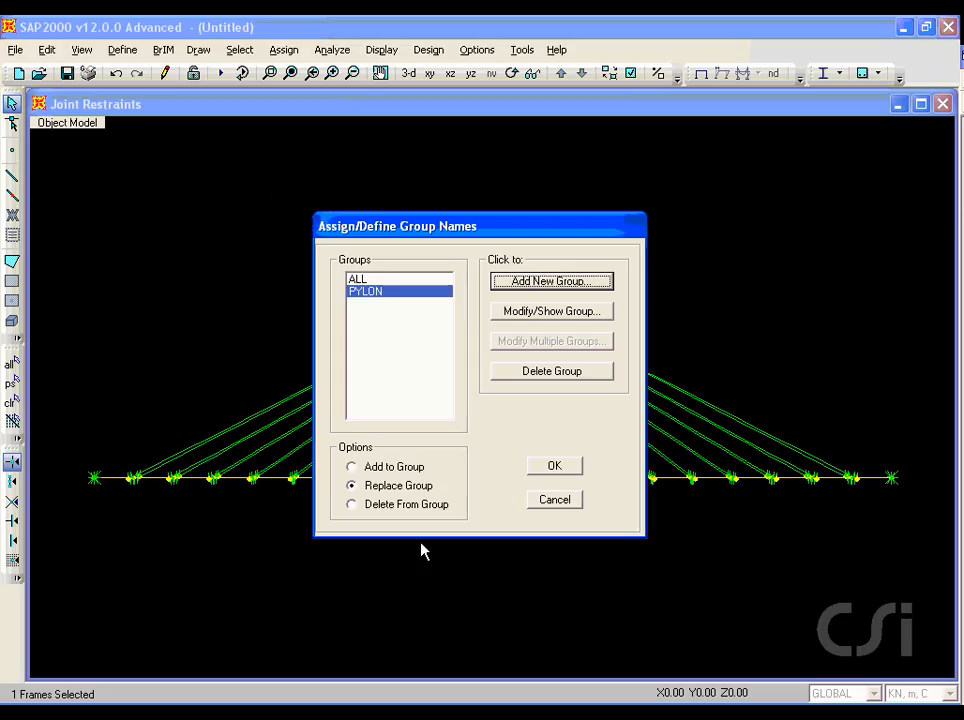
left_click(556, 470)
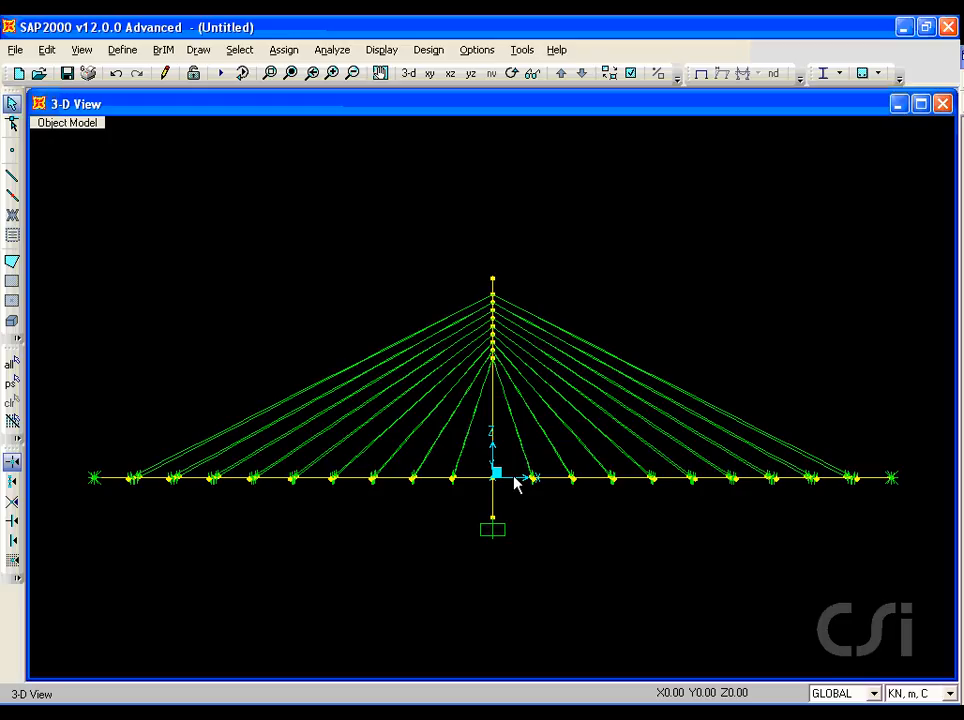
Step: Assign the two deck segments adjoining the pylon and their four supporting cables to a new group named DECK1
left_click(514, 478)
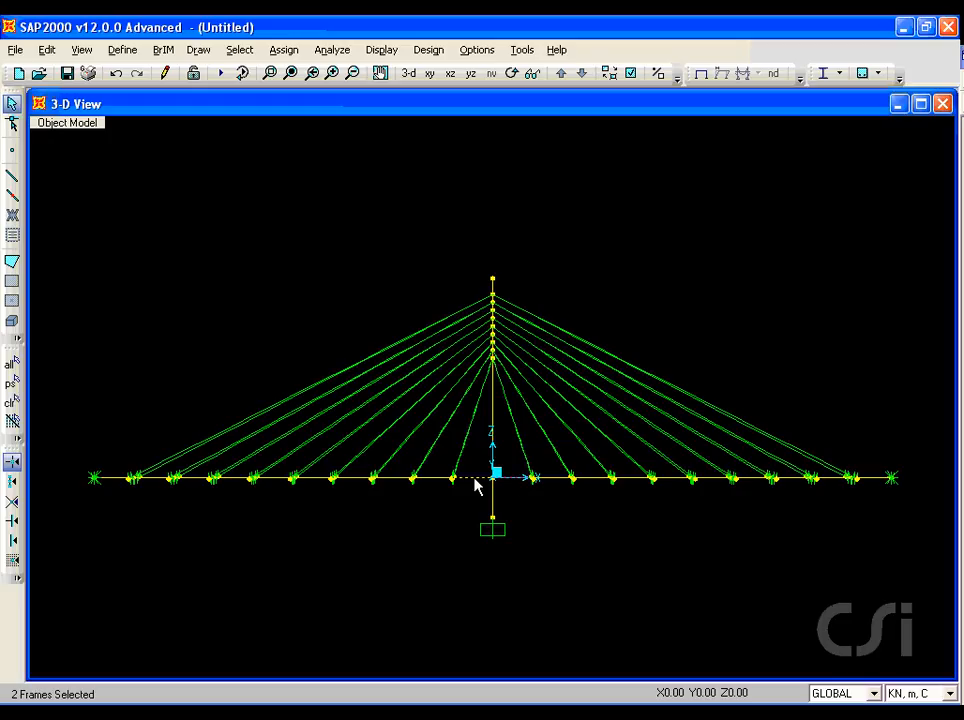
left_click(522, 458)
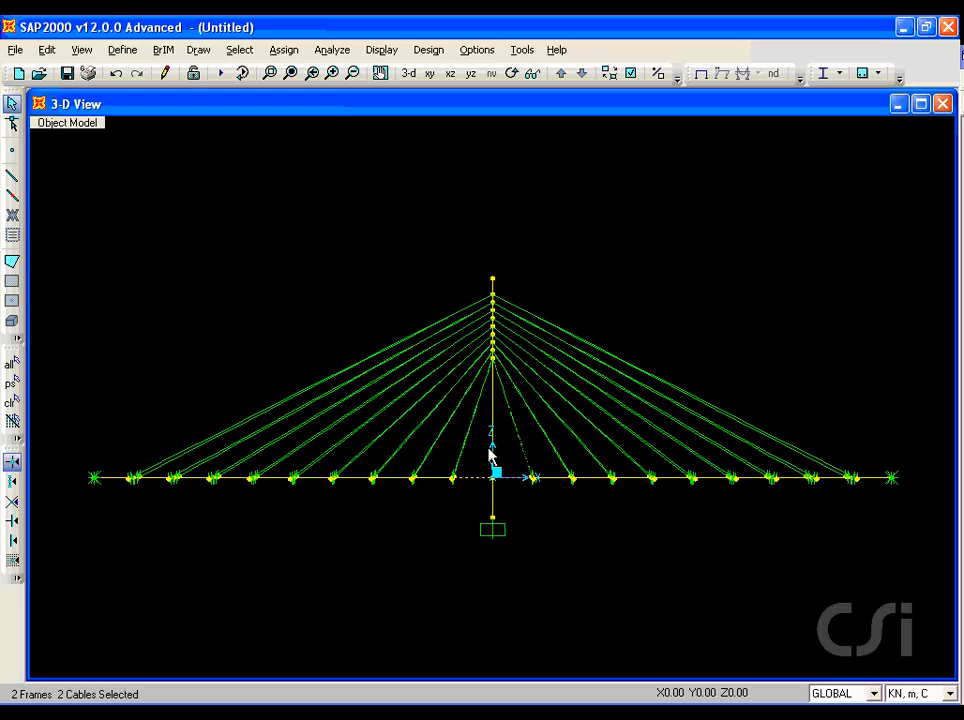
left_click(459, 456)
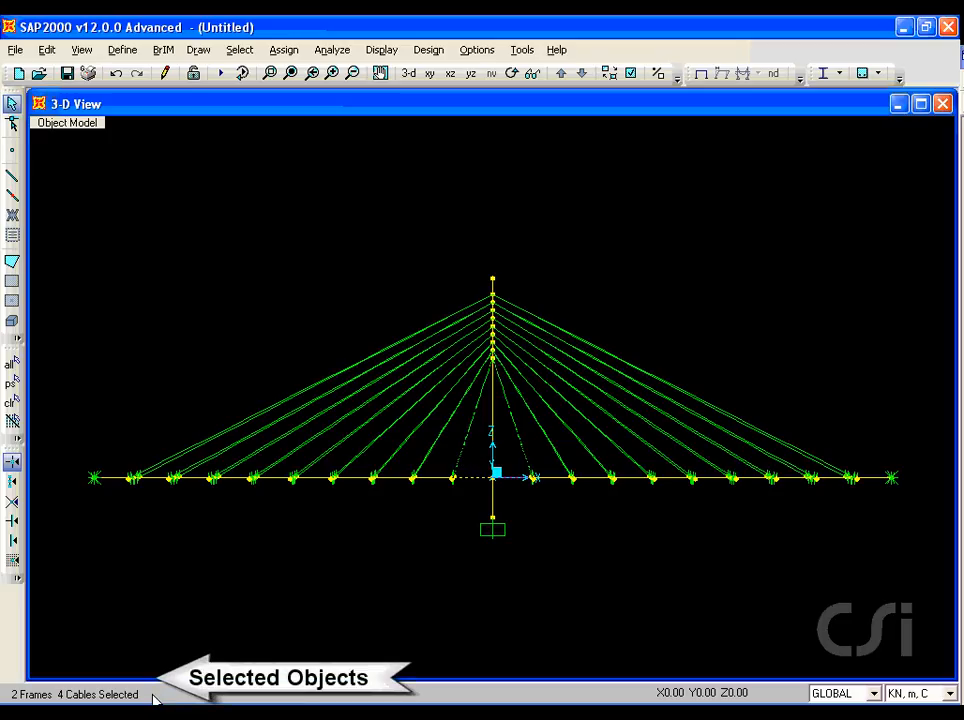
left_click(290, 55)
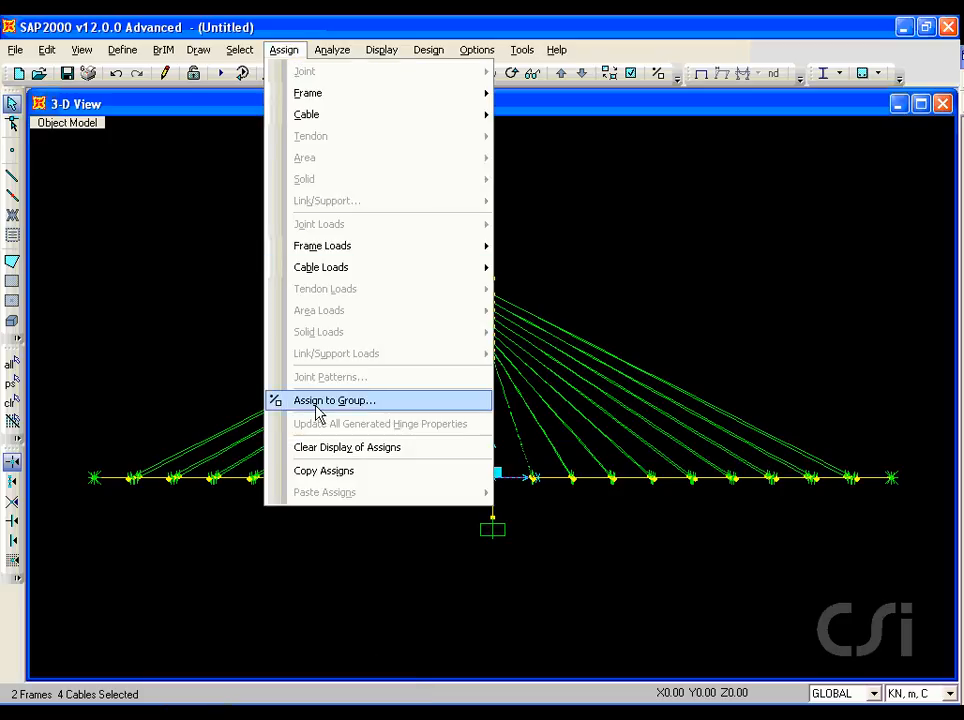
left_click(390, 410)
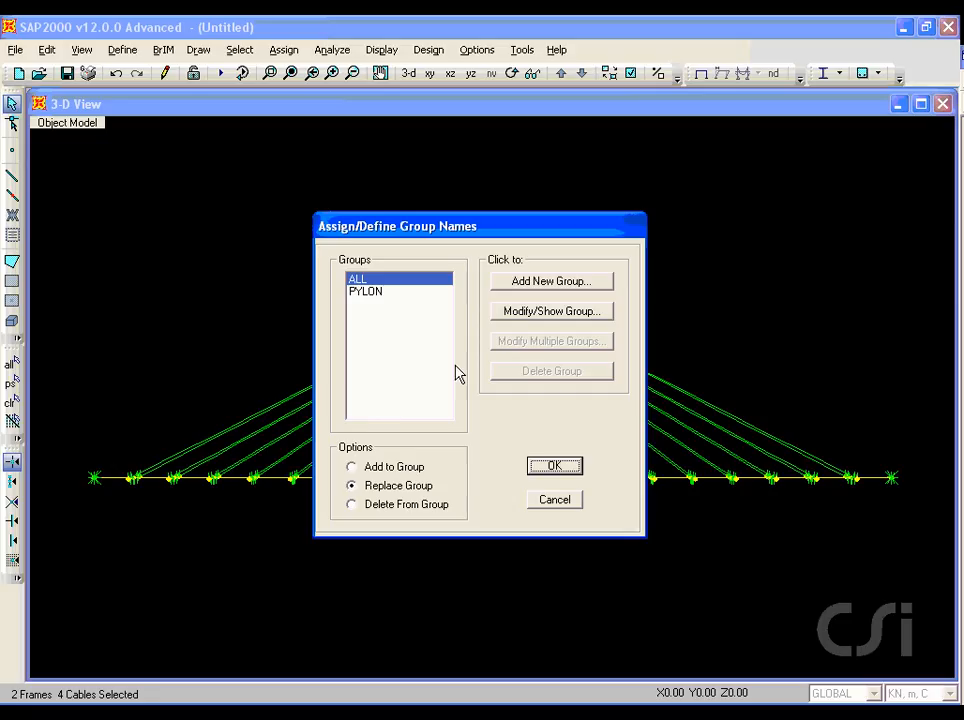
left_click(551, 281)
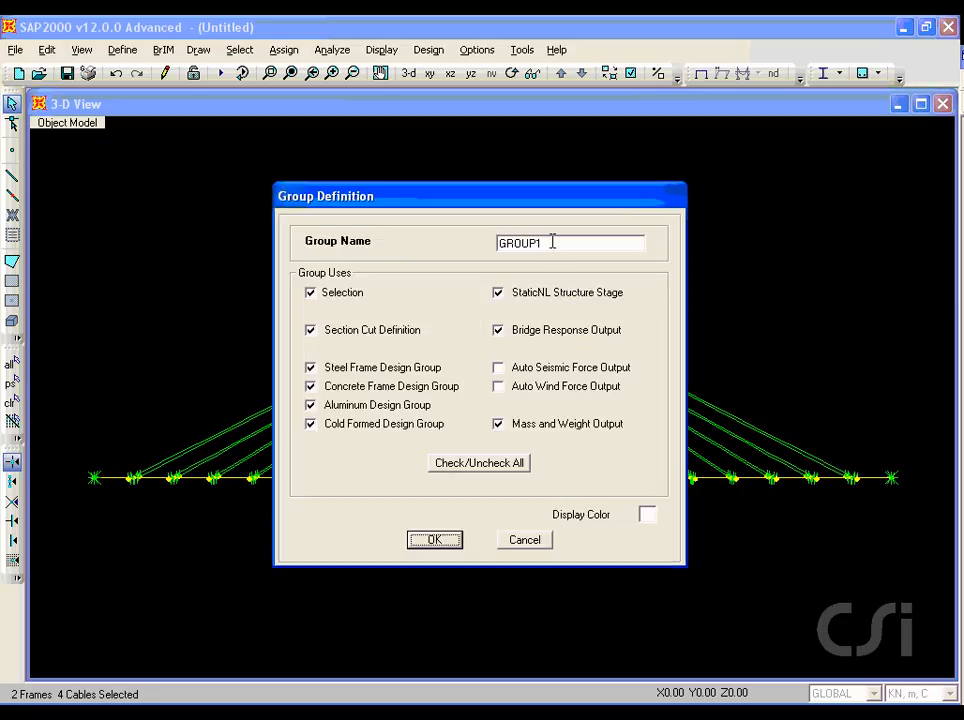
double_click(551, 237)
type("DECK1")
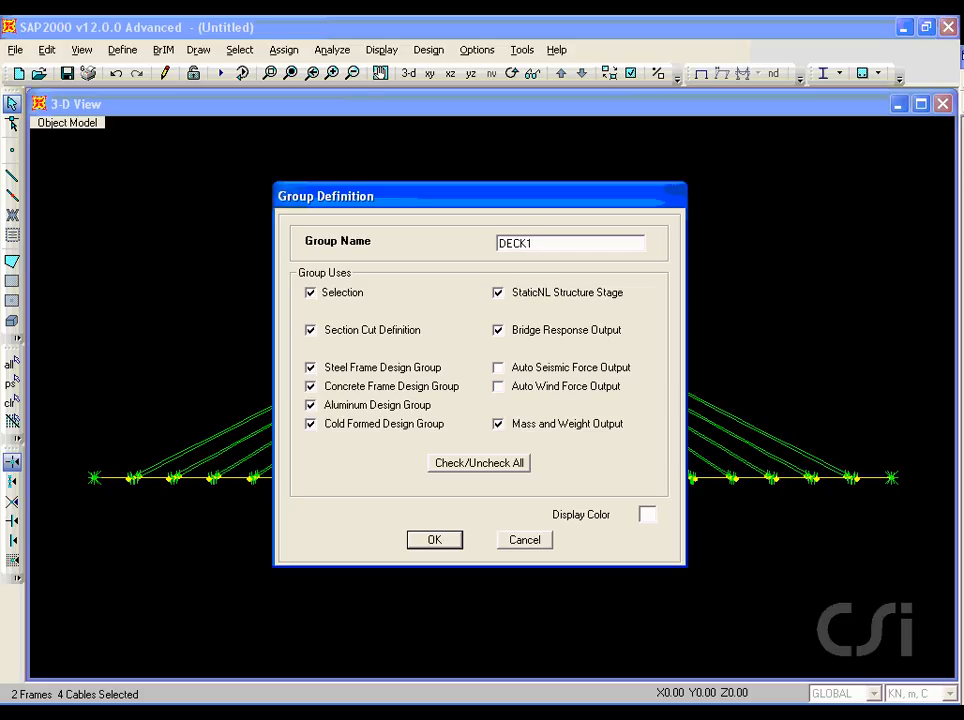
left_click(433, 543)
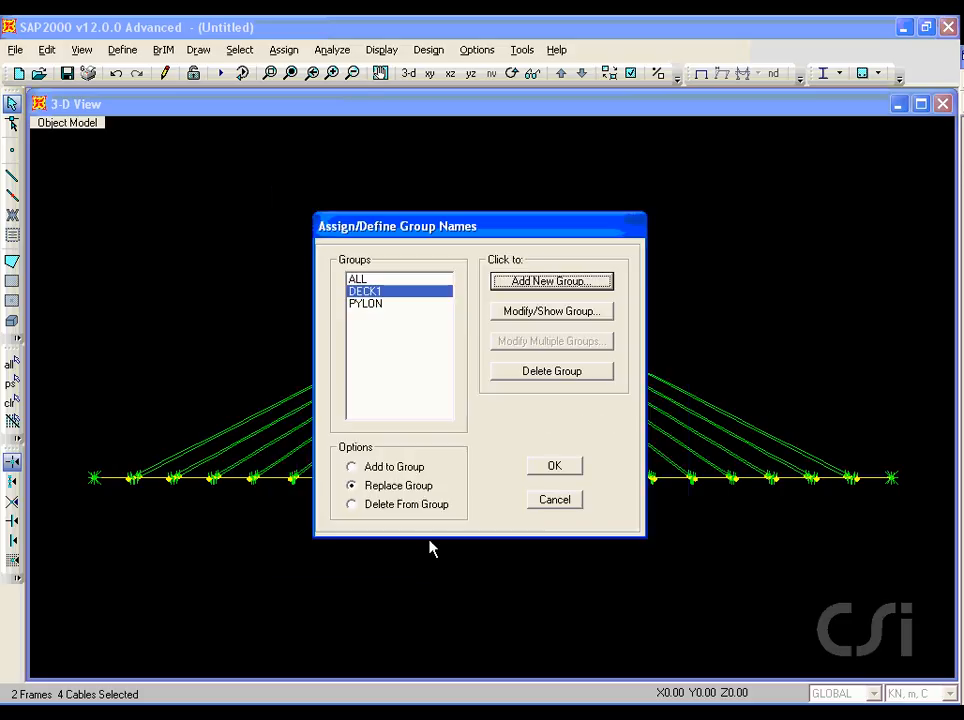
left_click(566, 475)
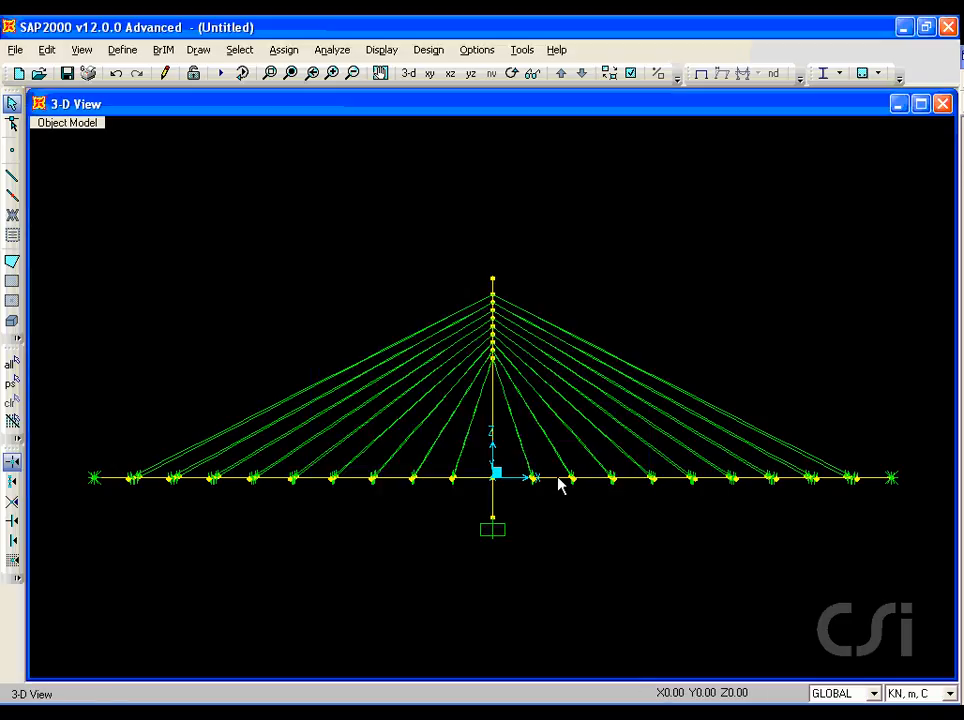
Step: Assign the second deck segment on each side of the pylon and their four cables to new group DECK2, and complete the DECK9 assignment
left_click(558, 485)
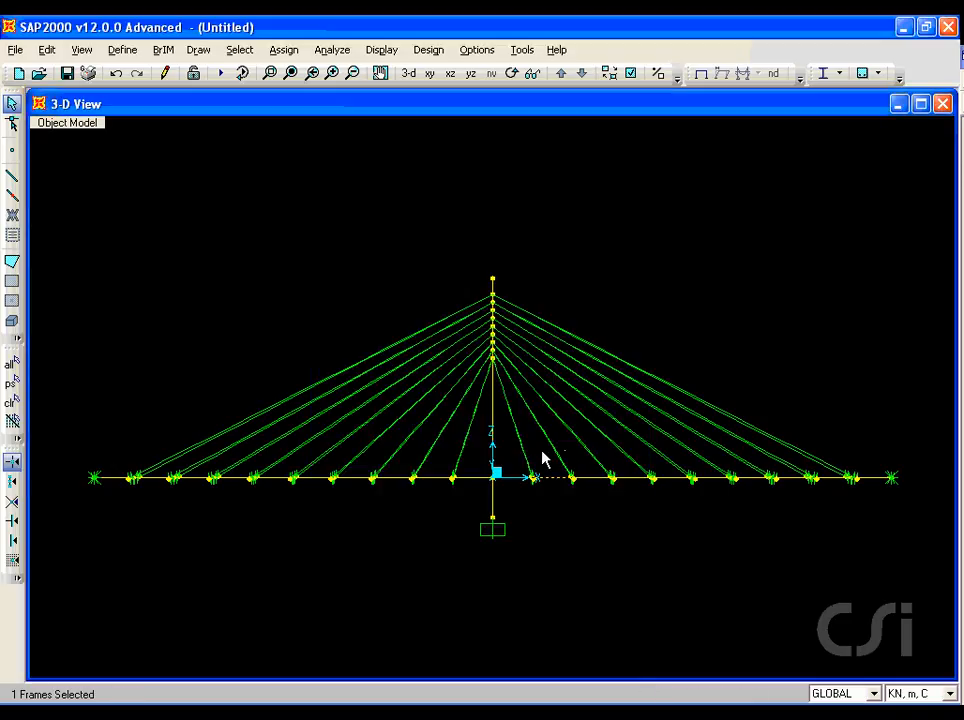
left_click(526, 460)
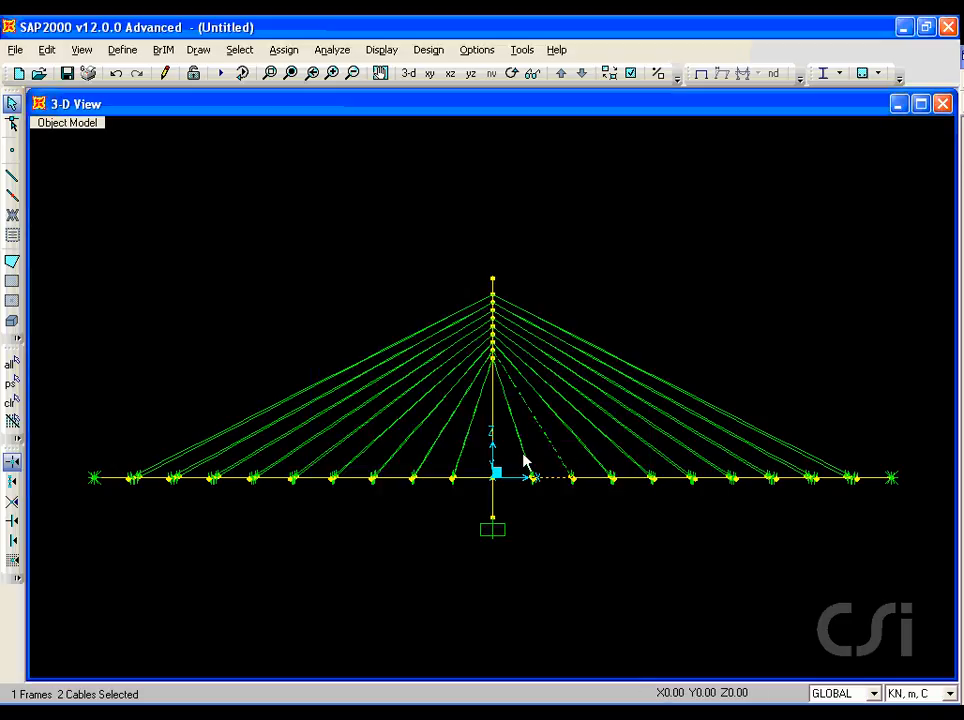
left_click(436, 479)
left_click(424, 452)
left_click(283, 50)
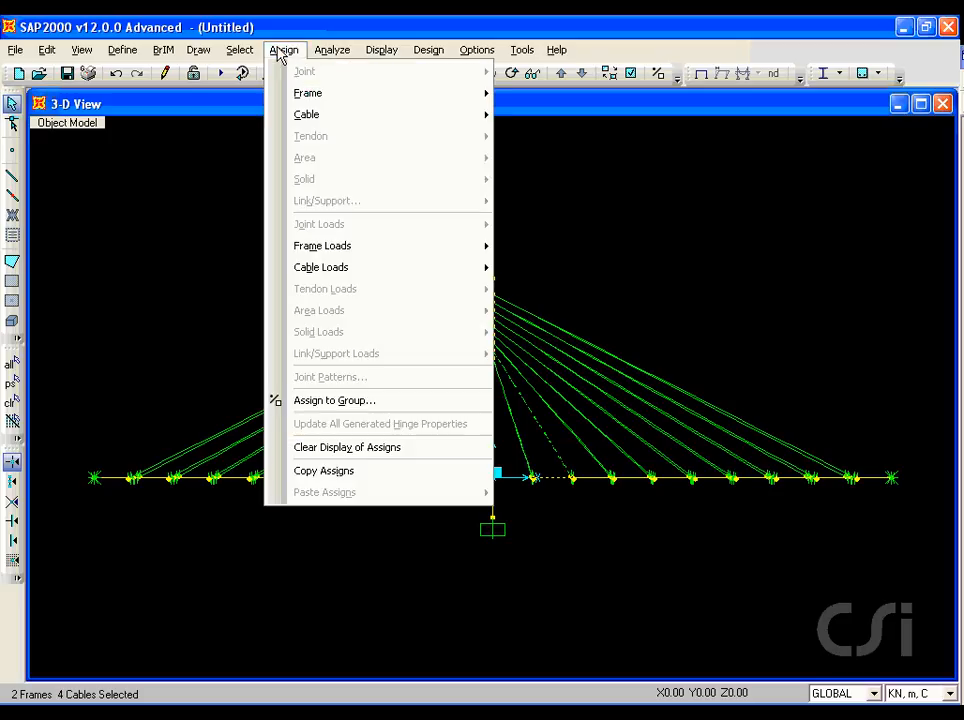
left_click(336, 402)
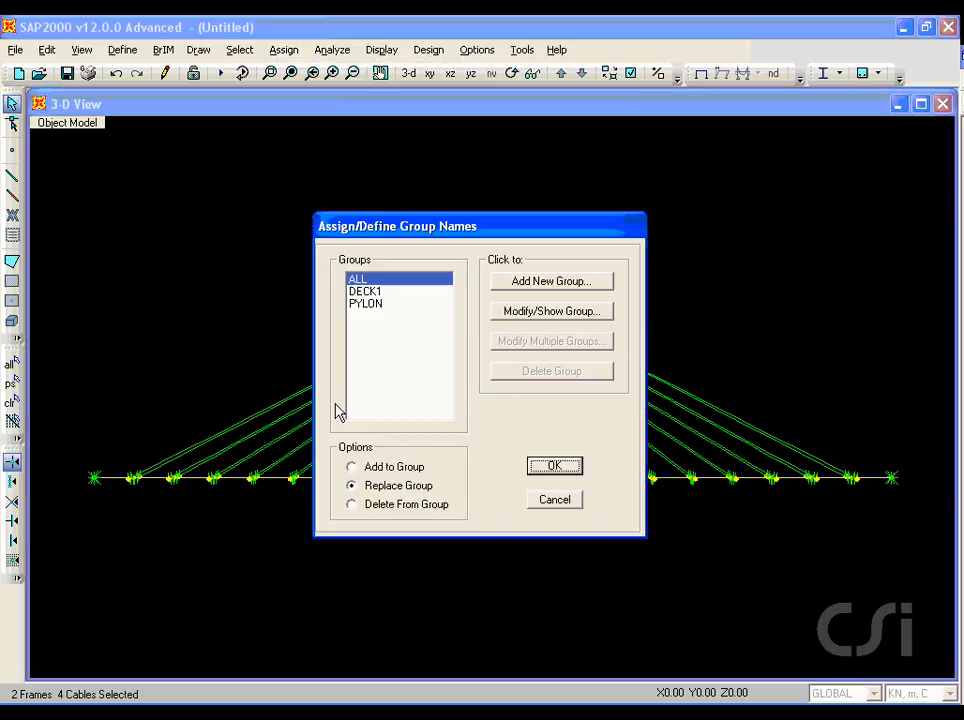
left_click(545, 281)
left_click_drag(542, 243, 502, 238)
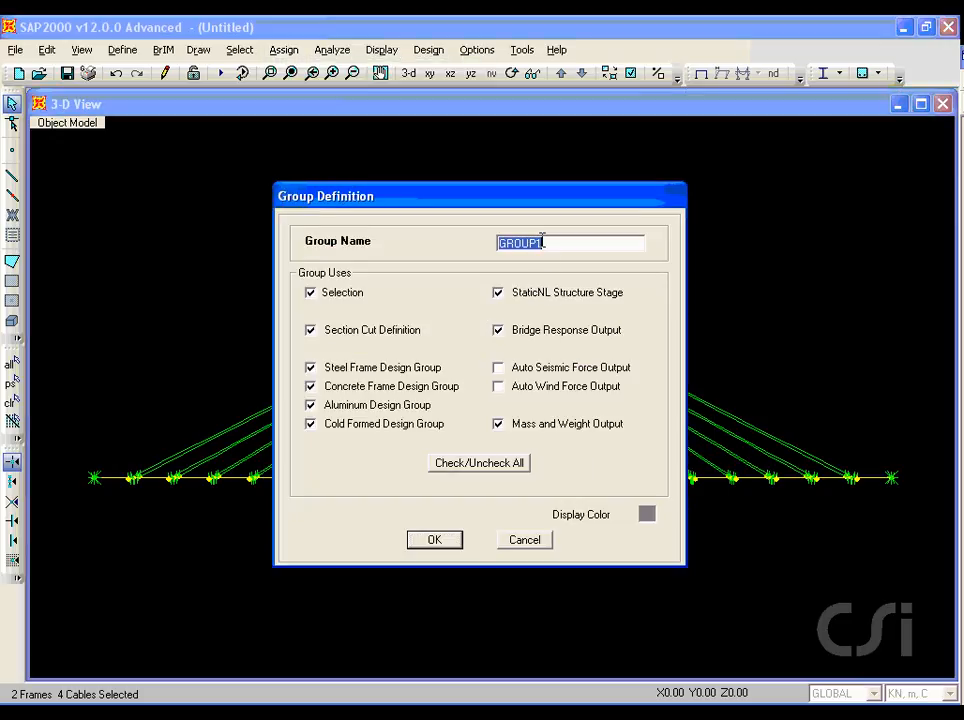
type("DECK2")
left_click(430, 539)
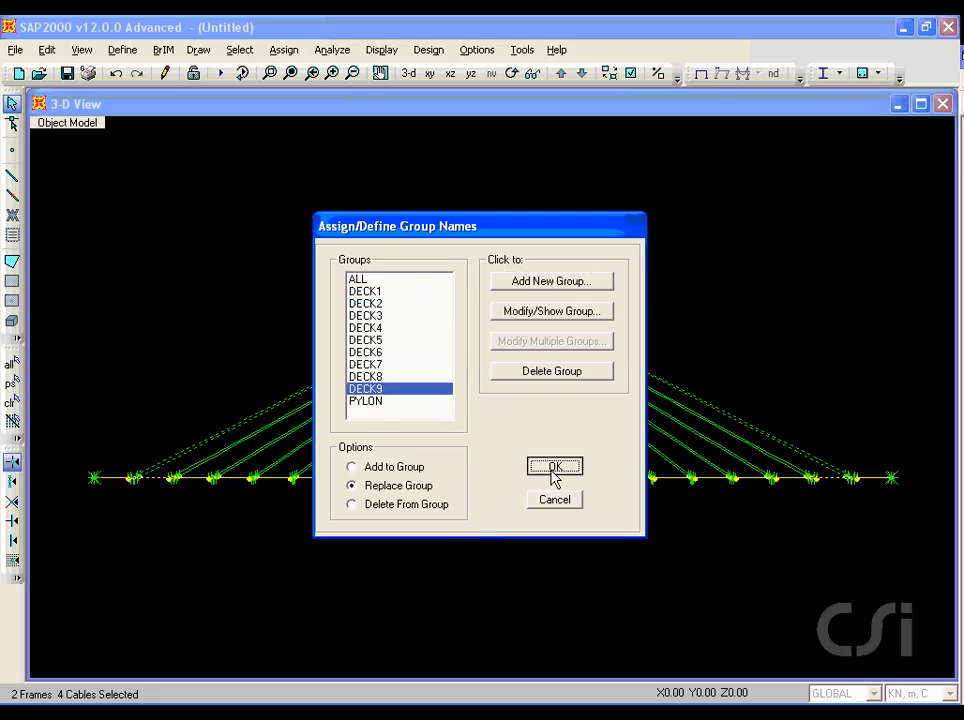
left_click(555, 478)
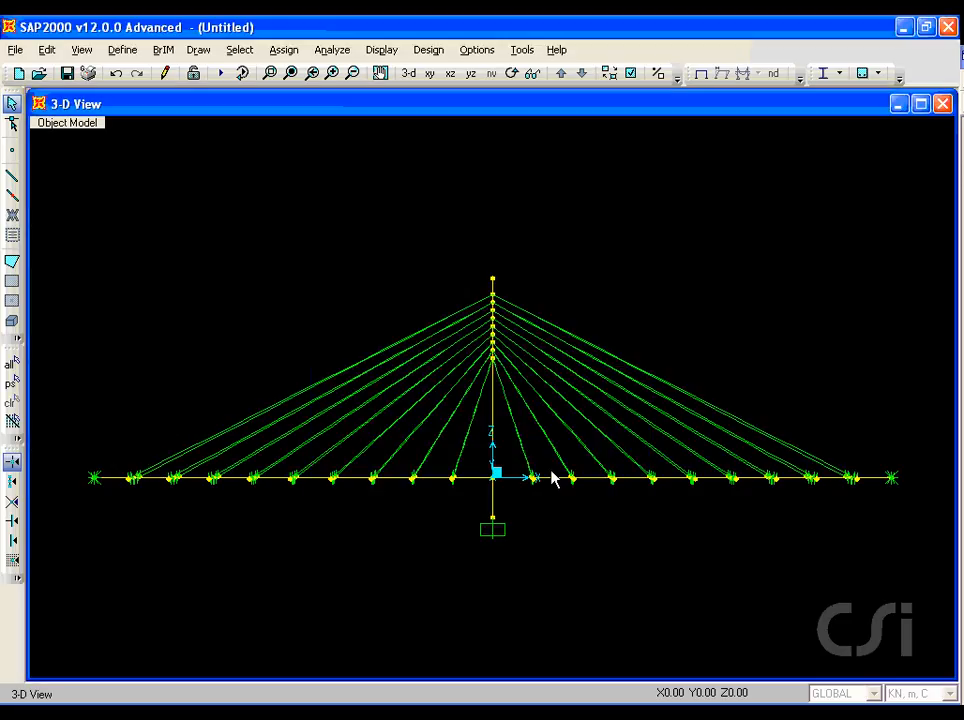
Step: Assign the outermost deck segments at both ends of the bridge to a new group named DECK10
left_click(877, 482)
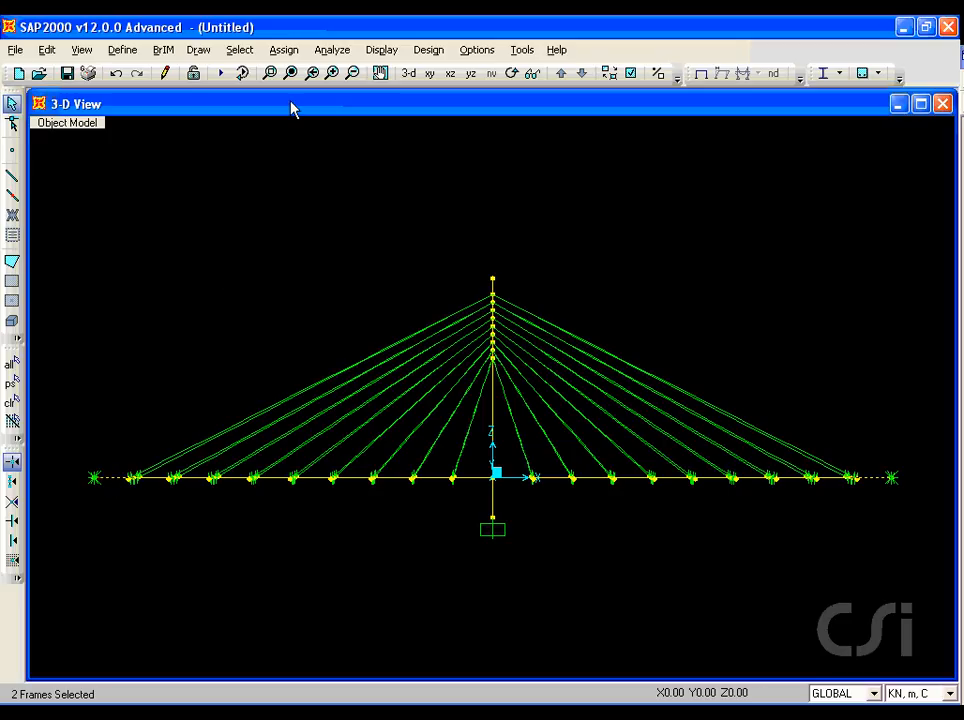
left_click(283, 49)
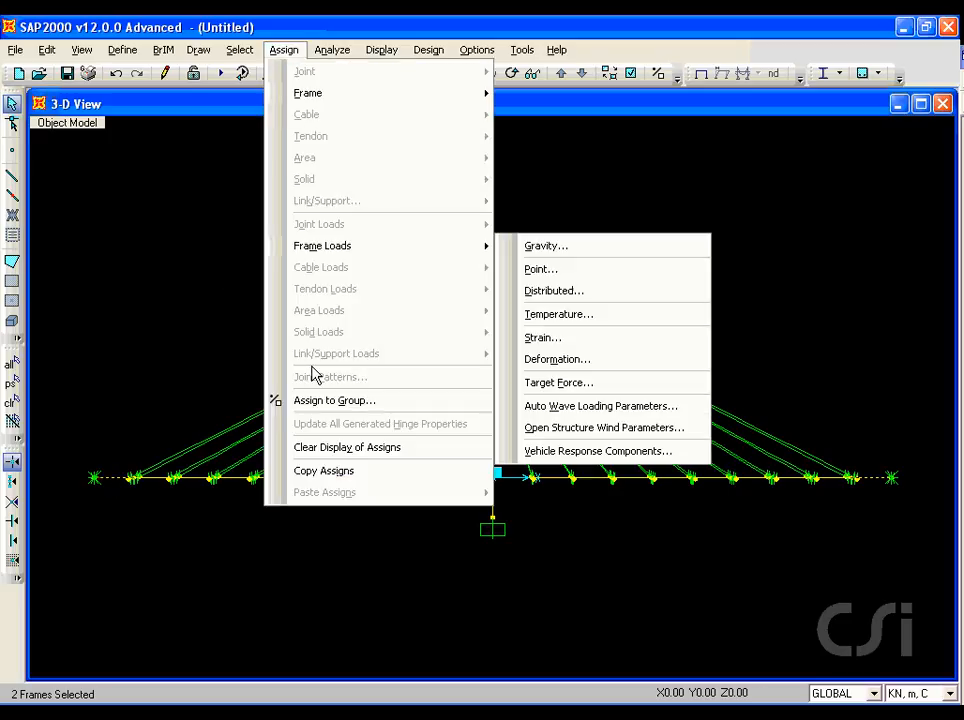
left_click(357, 401)
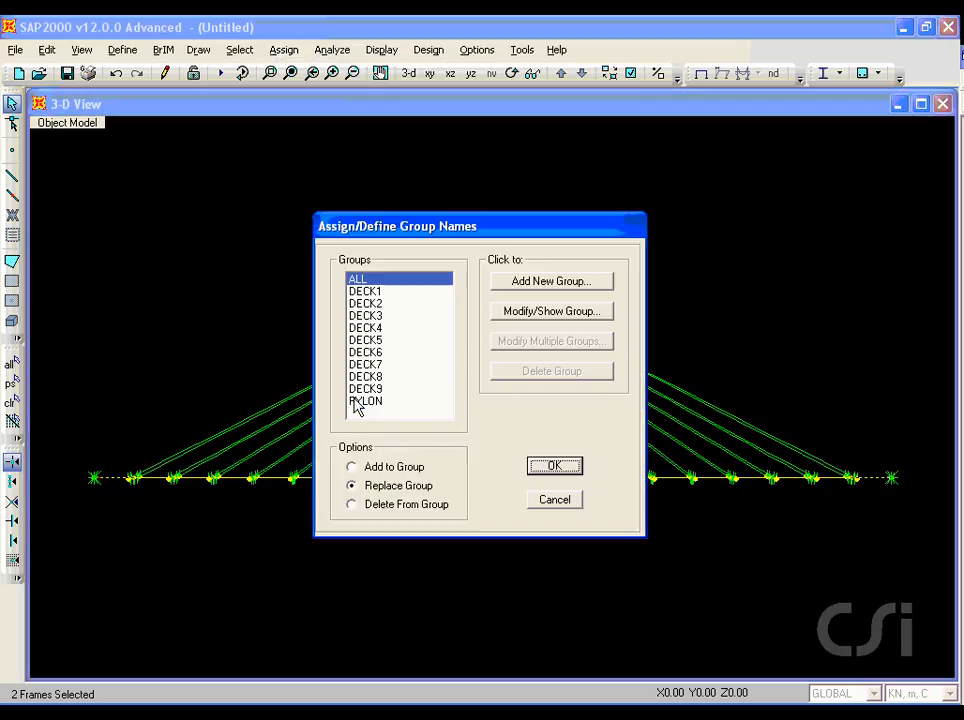
left_click(556, 285)
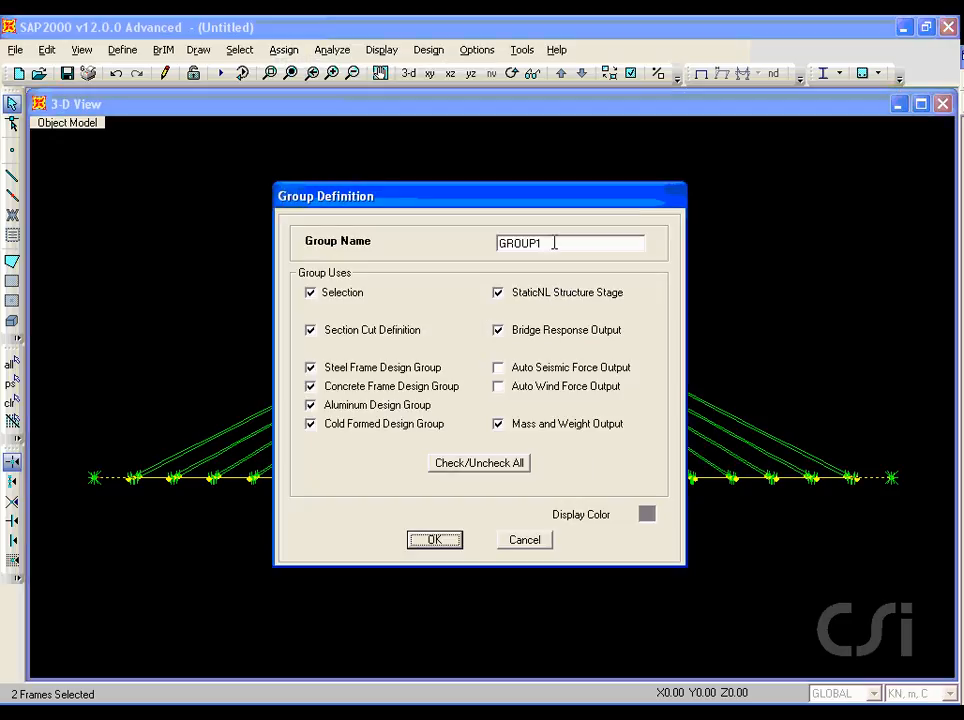
double_click(554, 242)
type("DECK10")
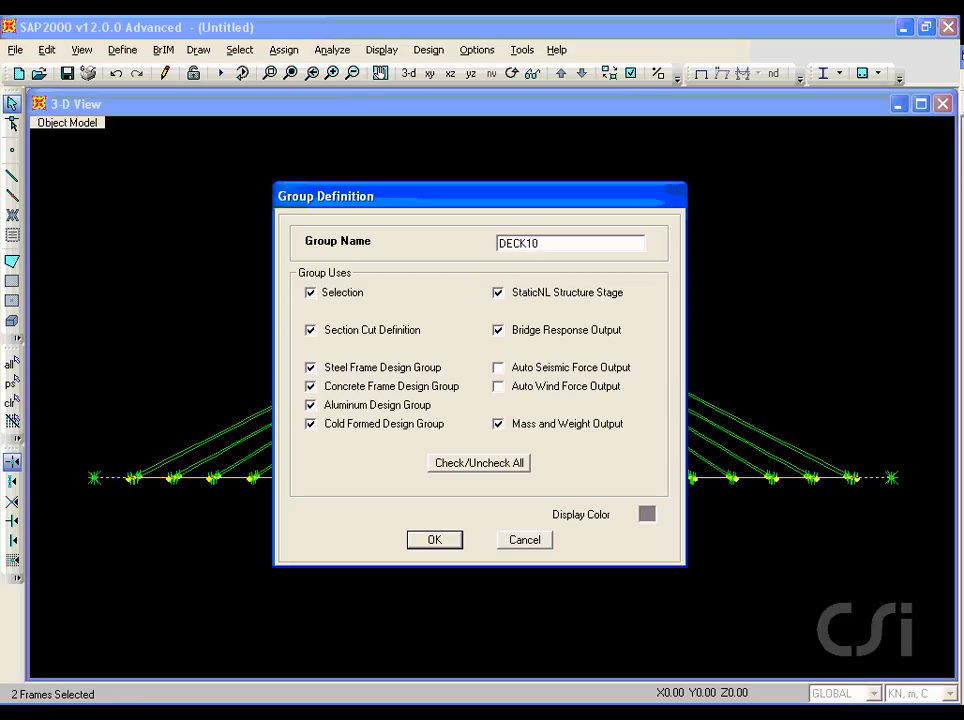
left_click(435, 542)
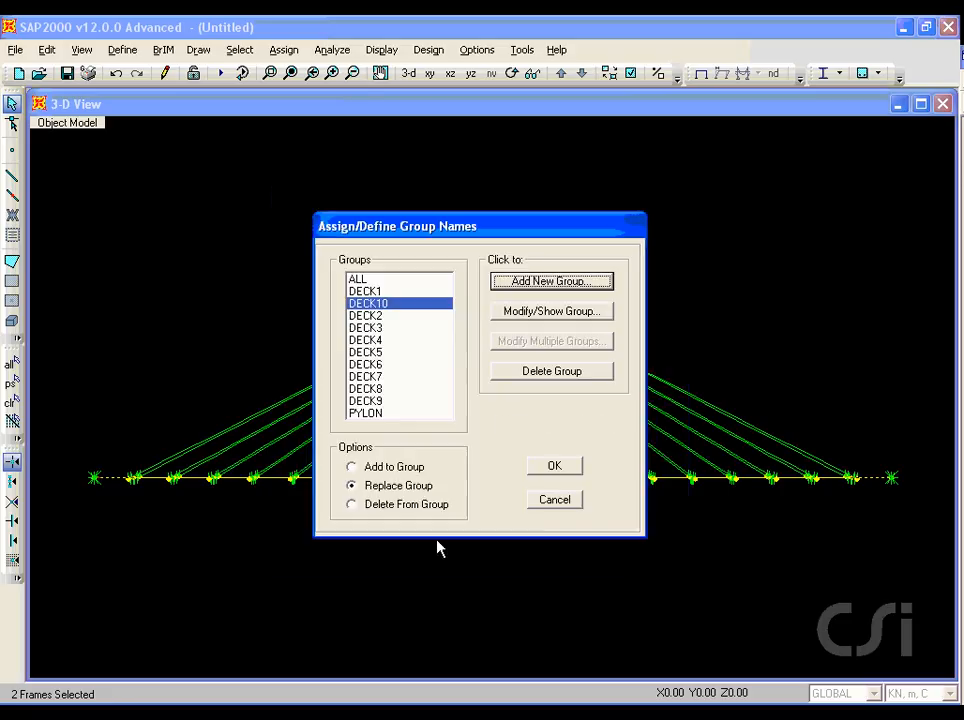
left_click(556, 467)
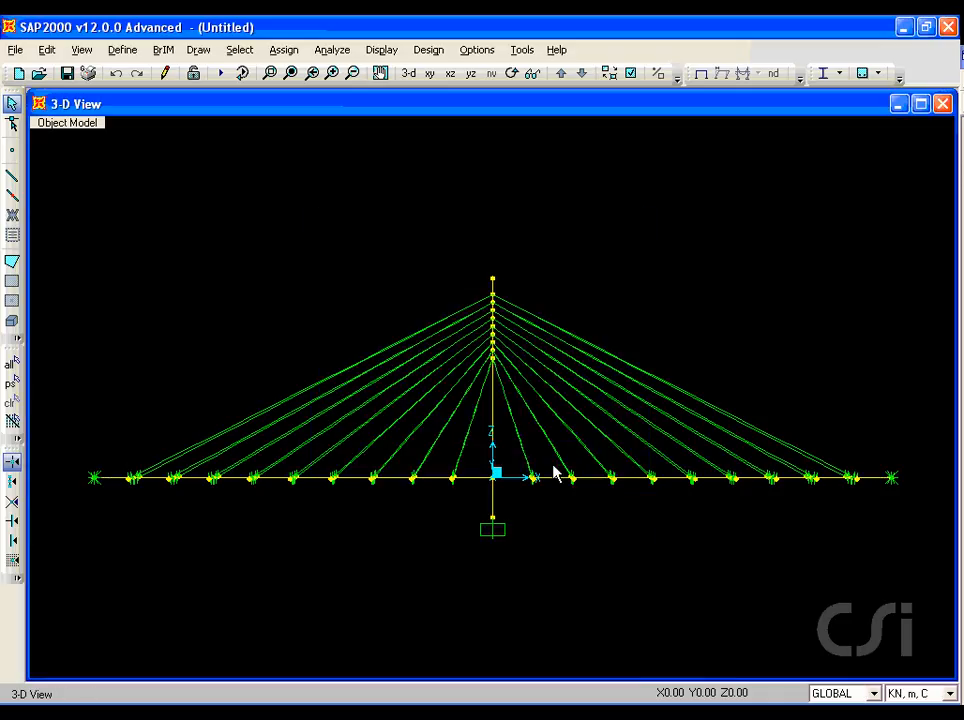
Step: Start the Construction Scheduler, saving the model file as BRIDGE, and add a new construction schedule named Sched1
left_click(163, 50)
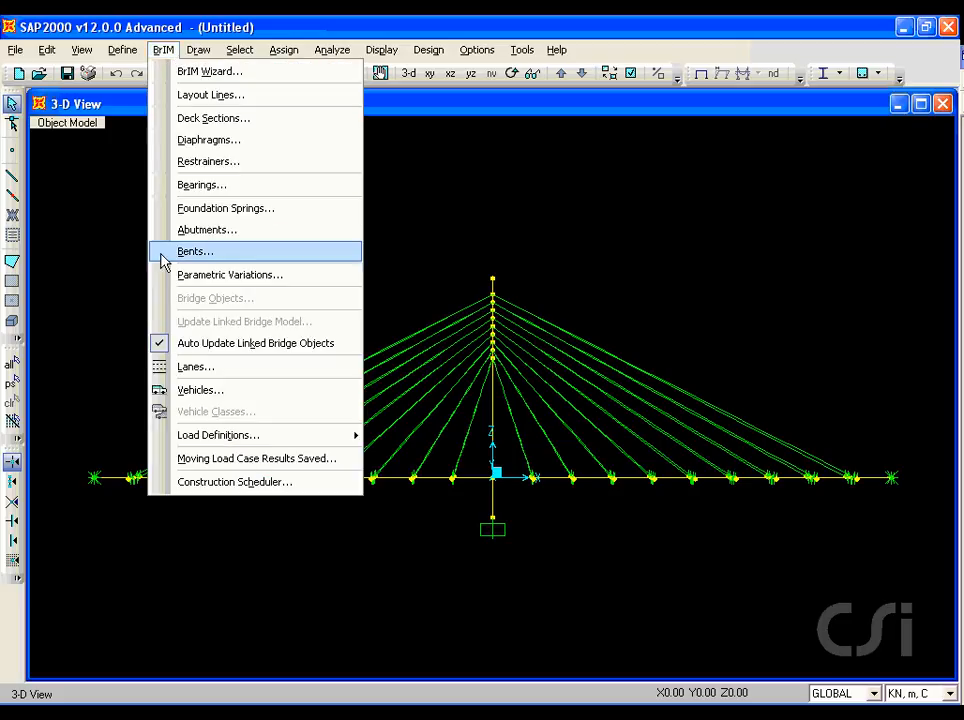
left_click(292, 483)
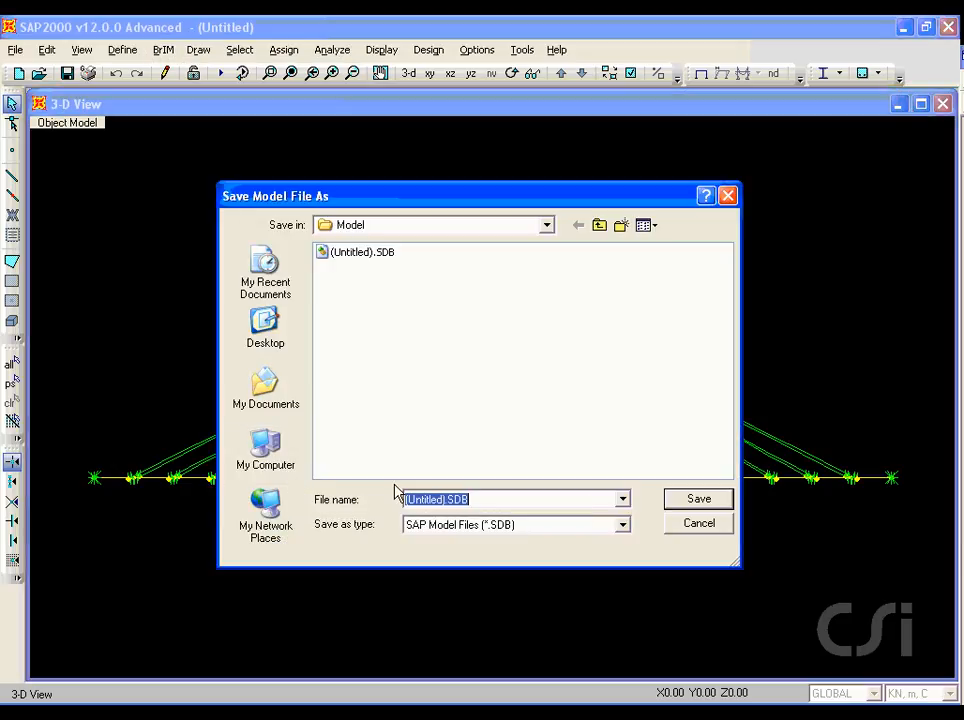
type("B")
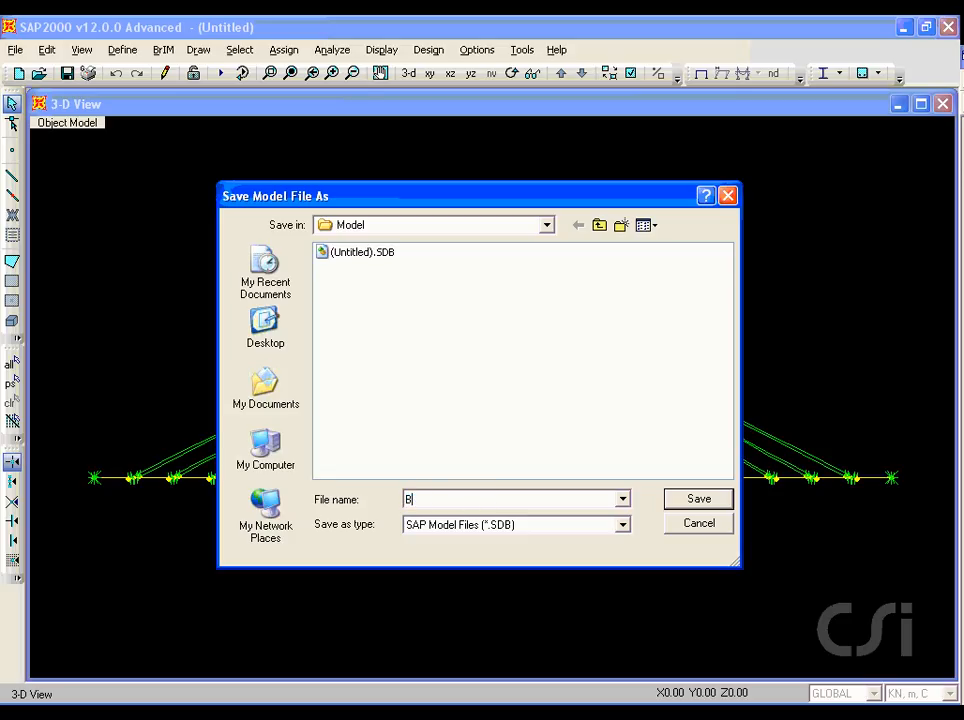
type("RIDGE")
left_click(697, 499)
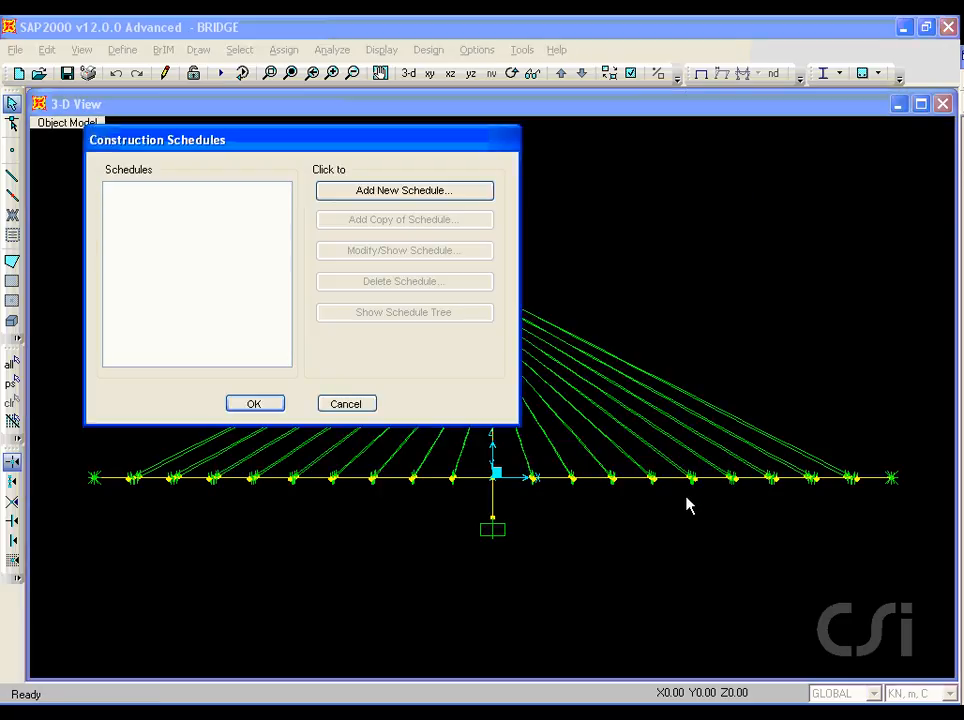
left_click(398, 191)
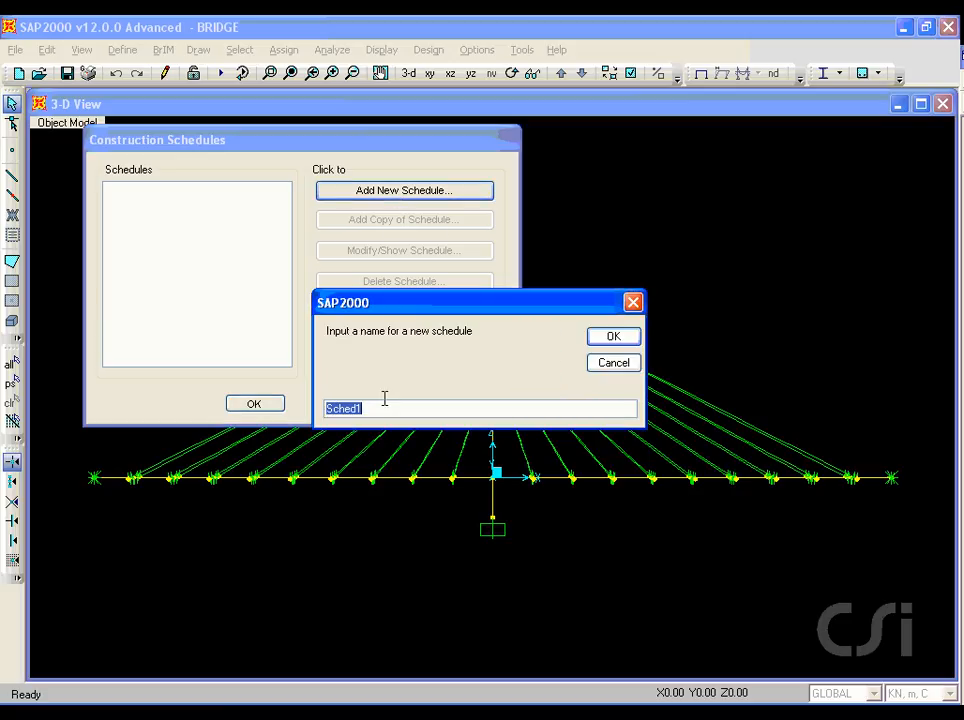
left_click(613, 338)
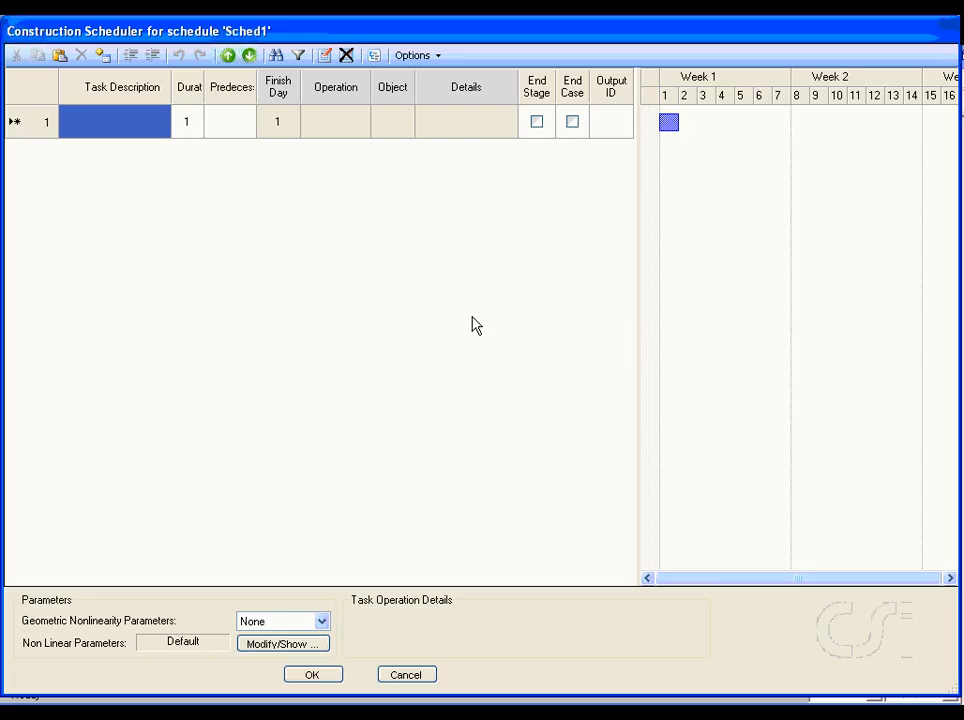
Step: Enter SUPERSTRUCTURE as the first task description in the schedule and PYLON as the second
left_click(136, 125)
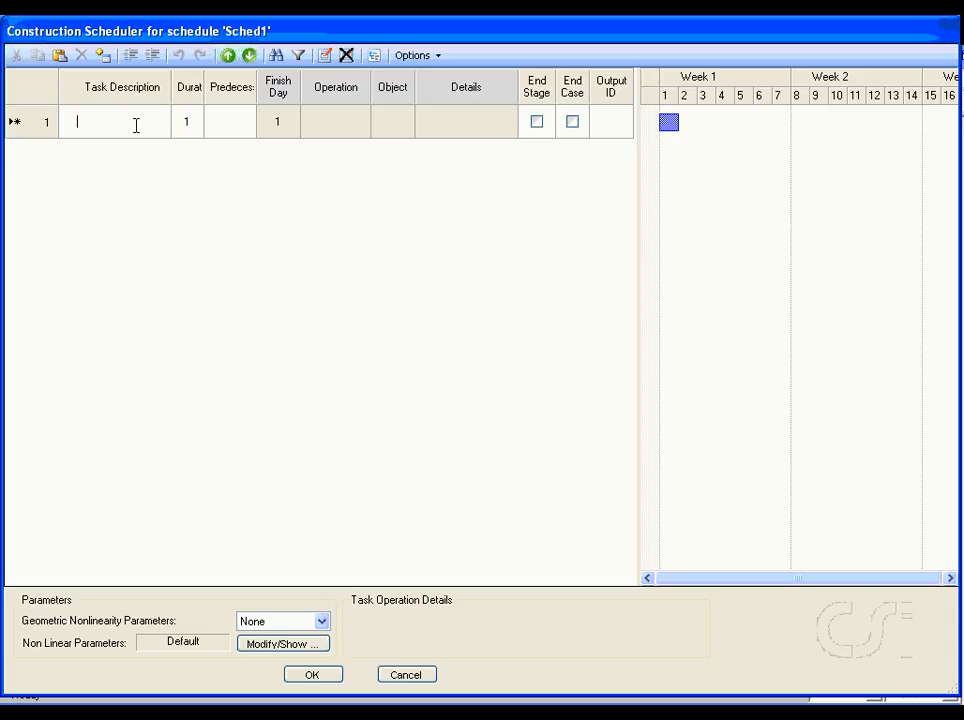
type("SU")
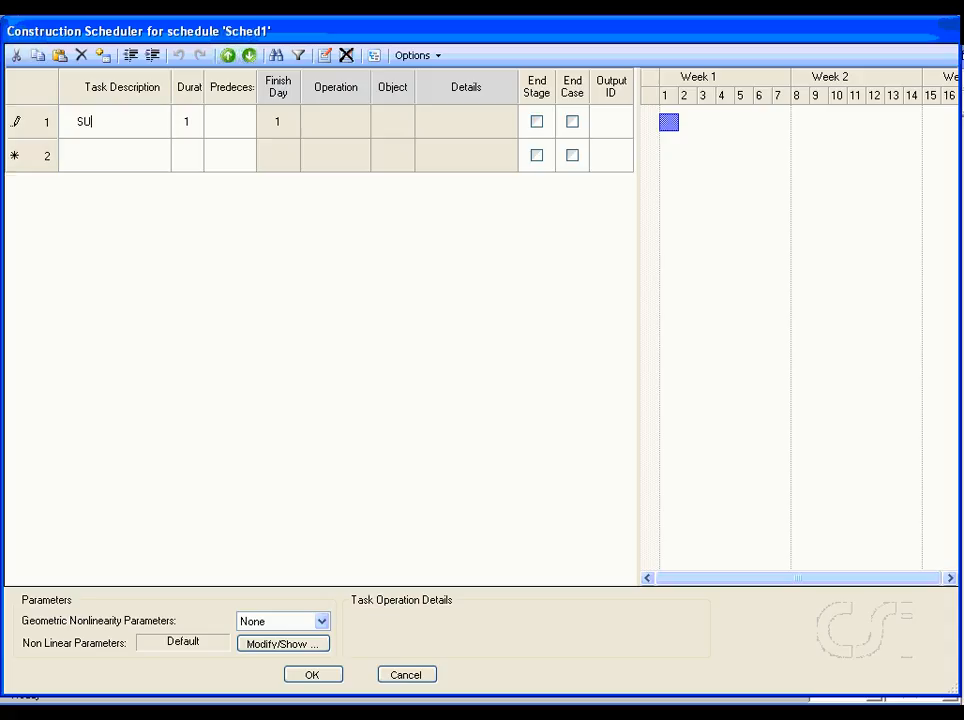
type("PERSTRUCTURE")
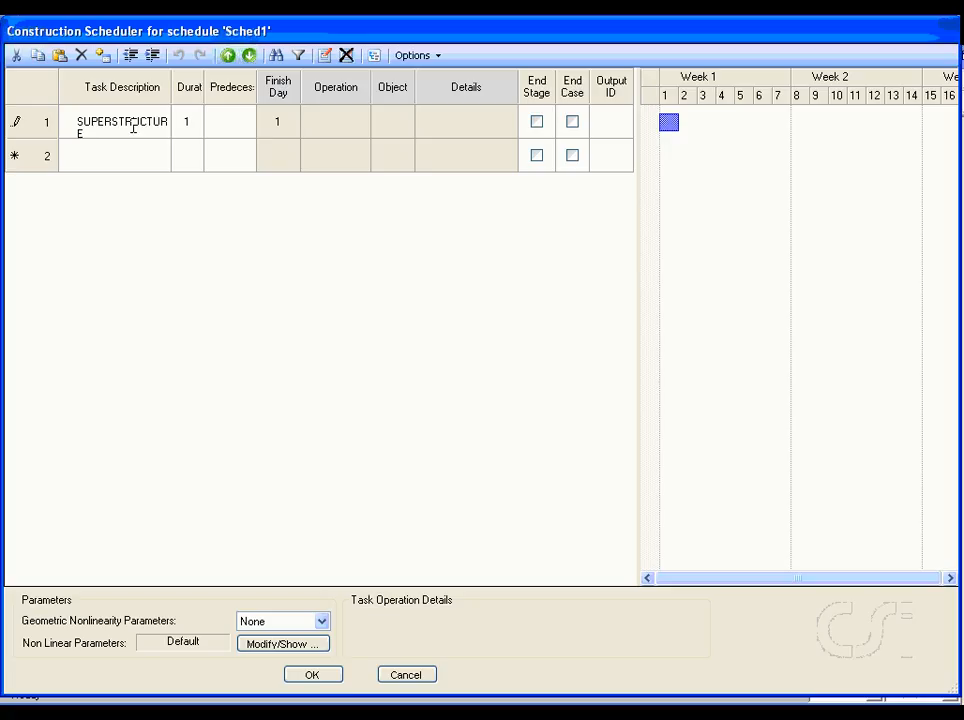
left_click(117, 163)
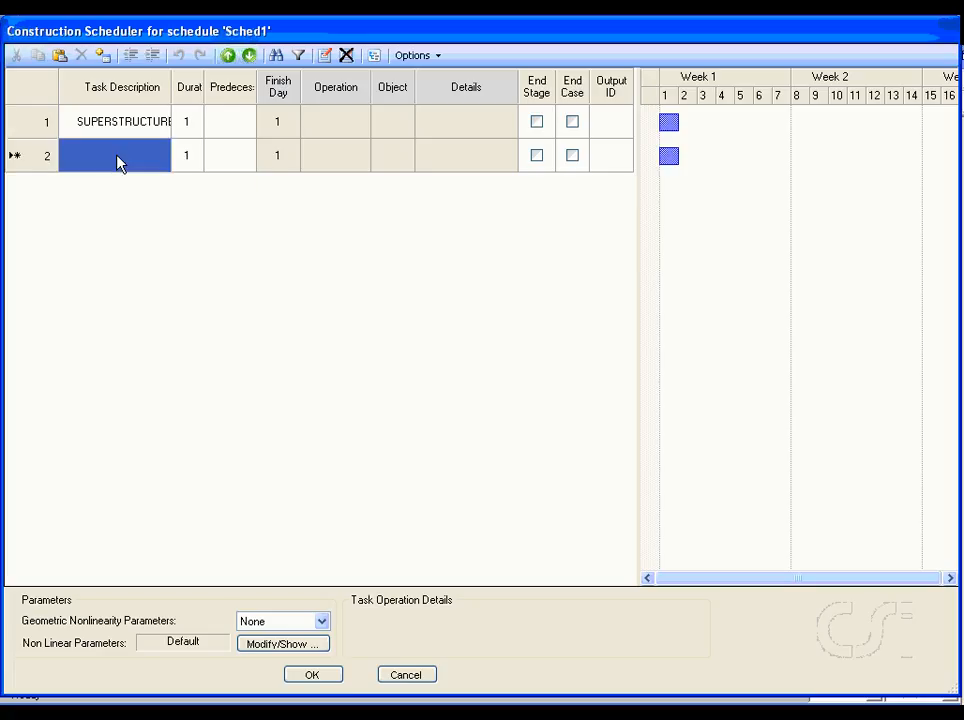
type("PYLON")
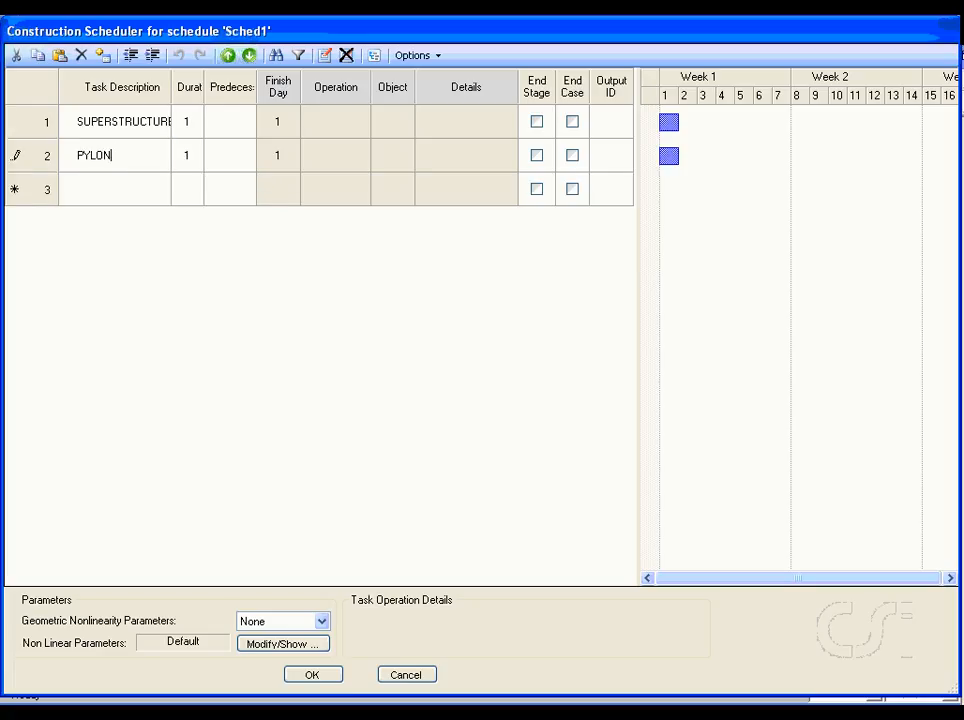
Step: Set the duration of the PYLON task to 7 days and leave its predecessor blank
left_click(193, 160)
type("7")
left_click(222, 158)
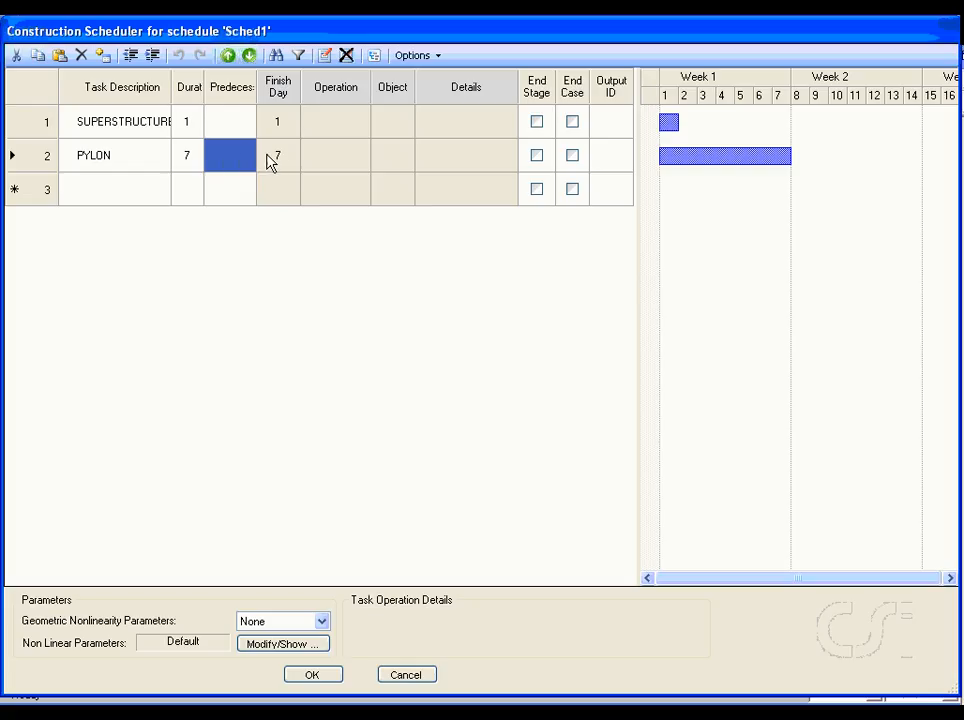
Step: Define the PYLON task's operation as Add Structure for the group PYLON
left_click(328, 160)
left_click(325, 56)
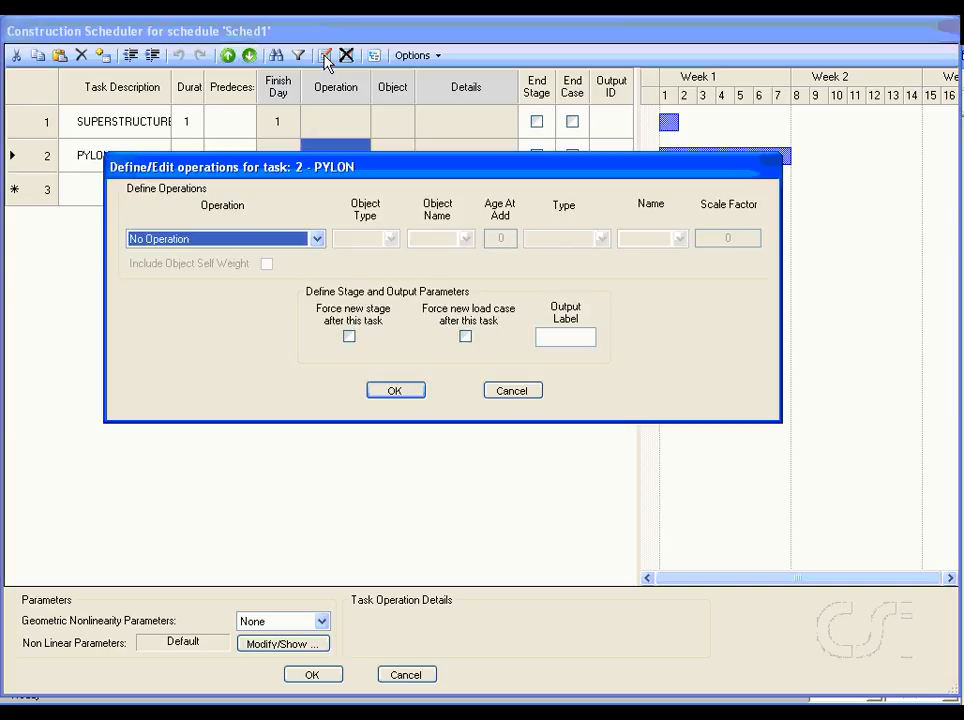
left_click(315, 239)
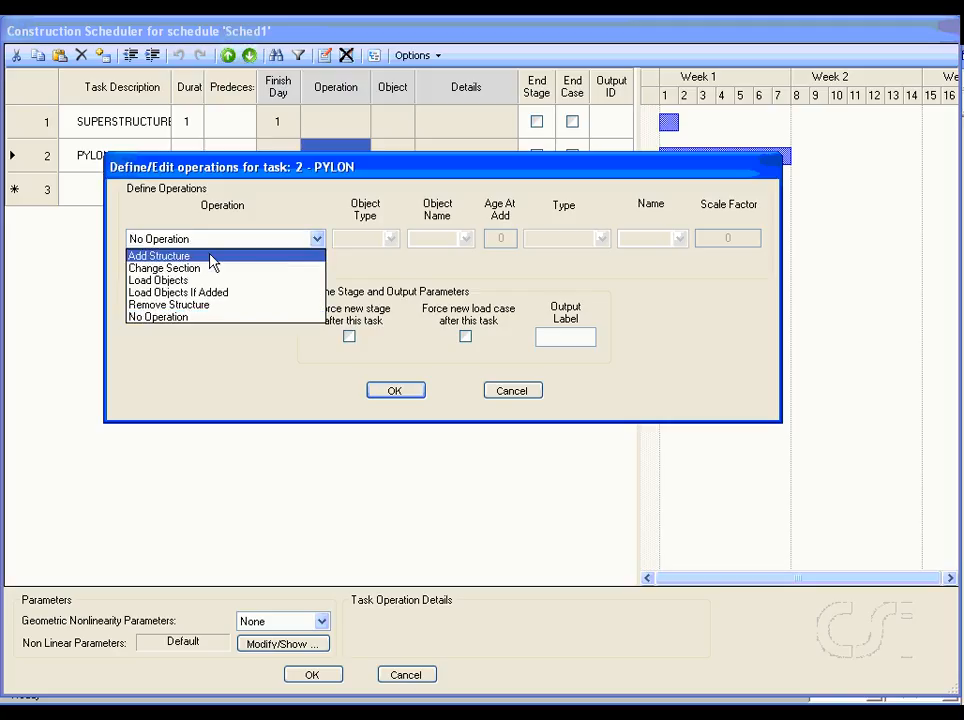
left_click(184, 257)
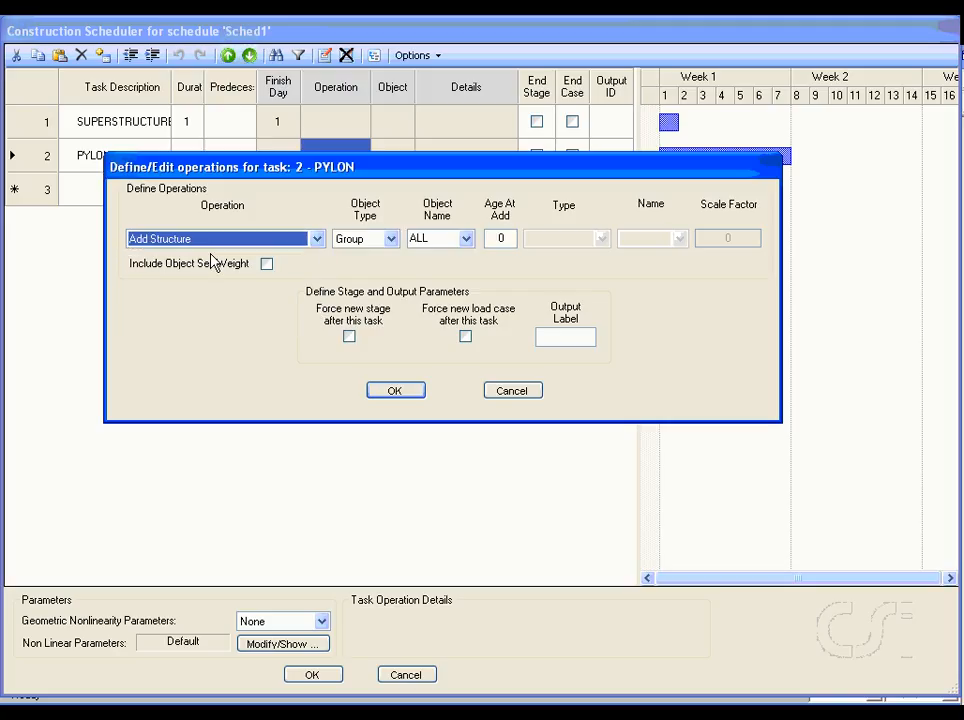
left_click(465, 239)
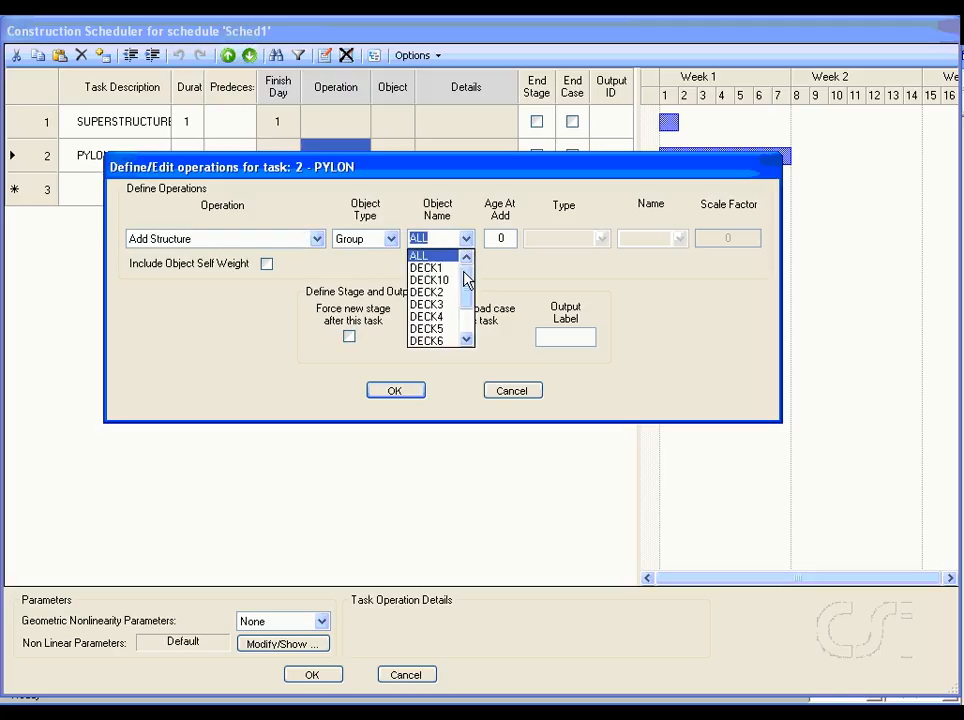
left_click(466, 341)
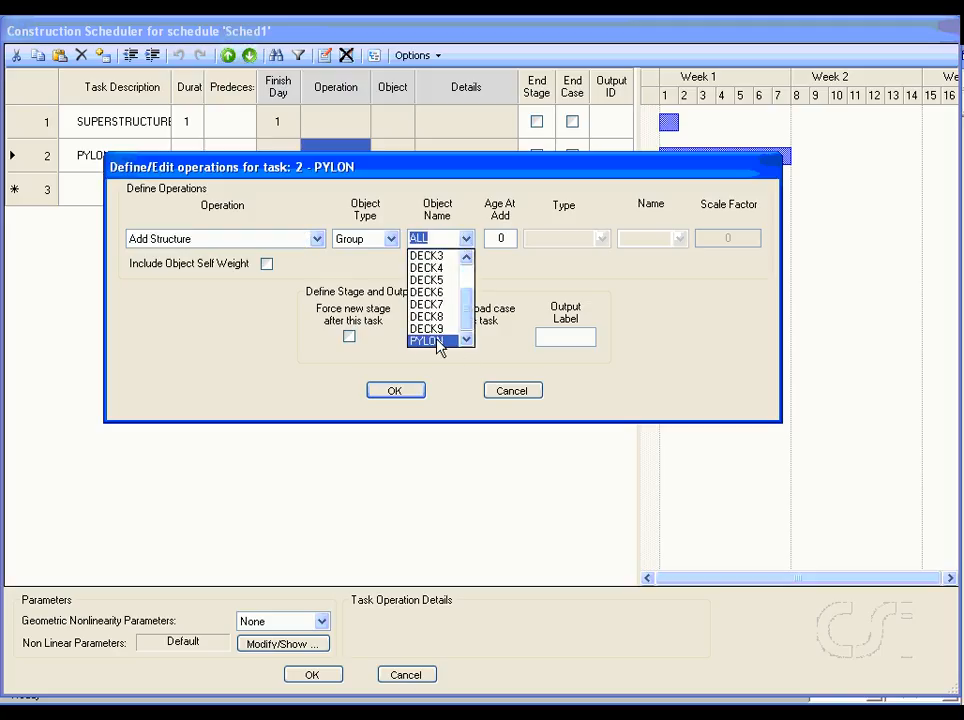
left_click(438, 342)
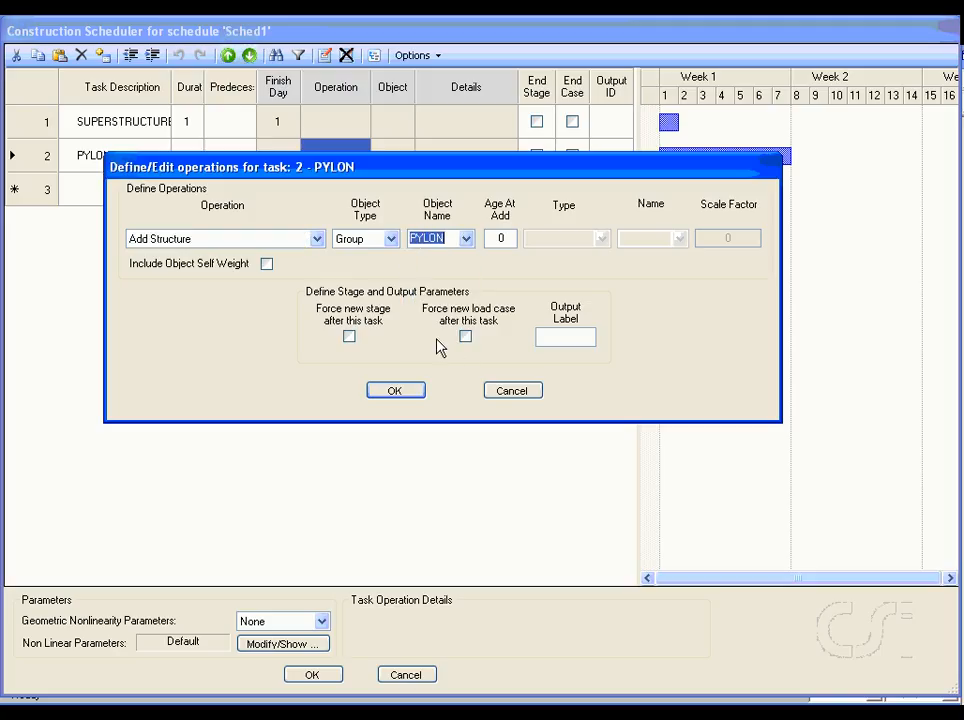
Step: Include the object self weight in the PYLON operation with a scale factor of 2 and accept the definition
left_click(266, 264)
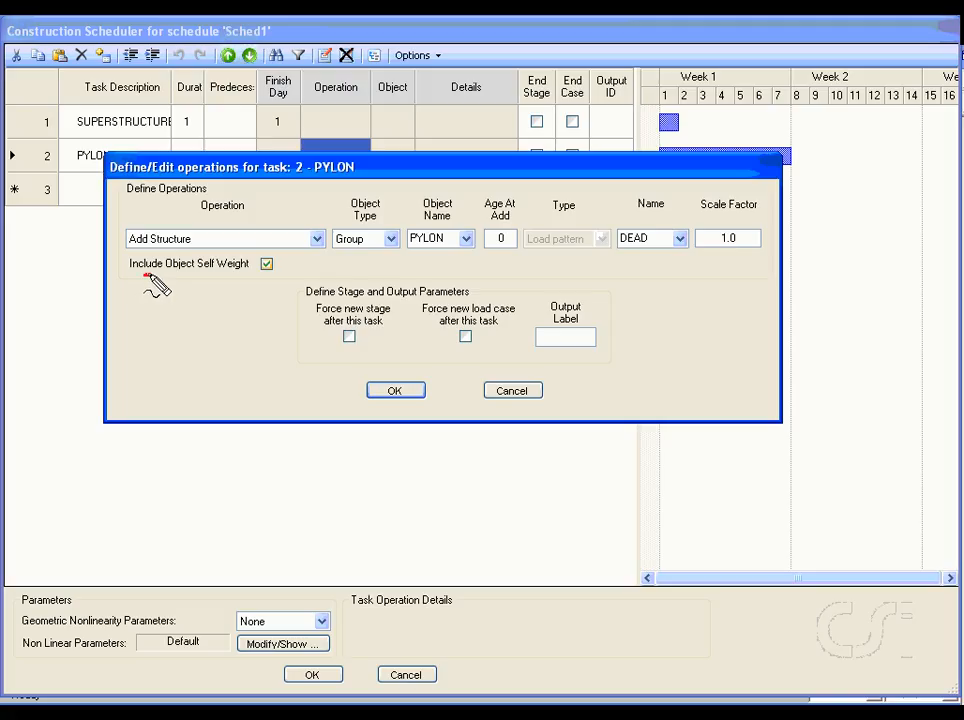
left_click_drag(145, 273, 222, 270)
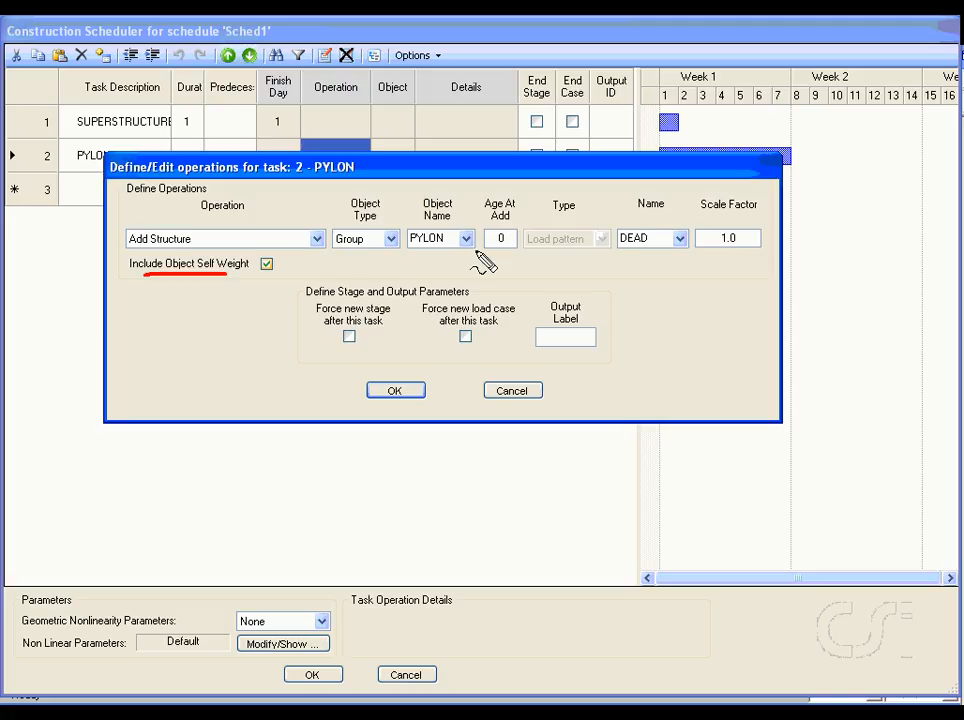
double_click(735, 238)
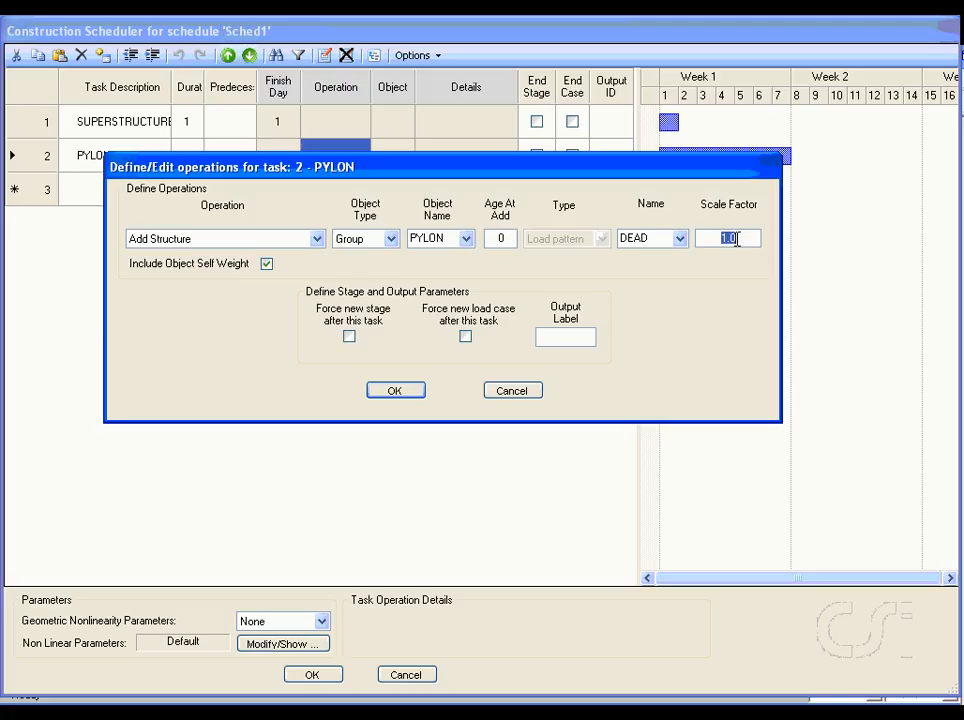
type("2")
left_click(397, 391)
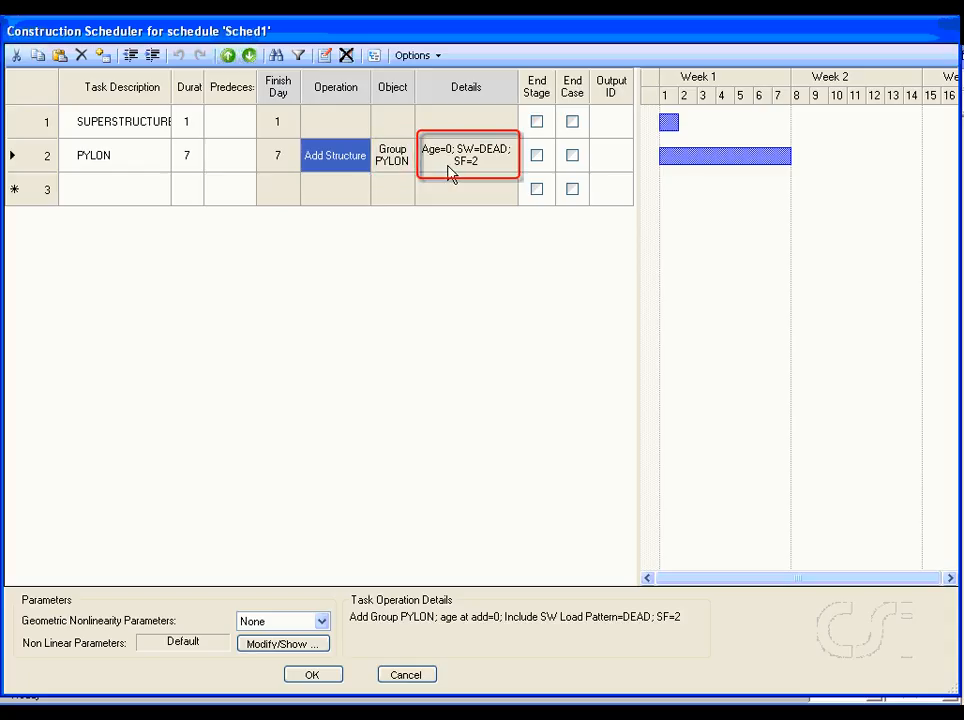
Step: Set the PYLON task's output ID to PYLON and indent the task as a subtask of SUPERSTRUCTURE
left_click(614, 168)
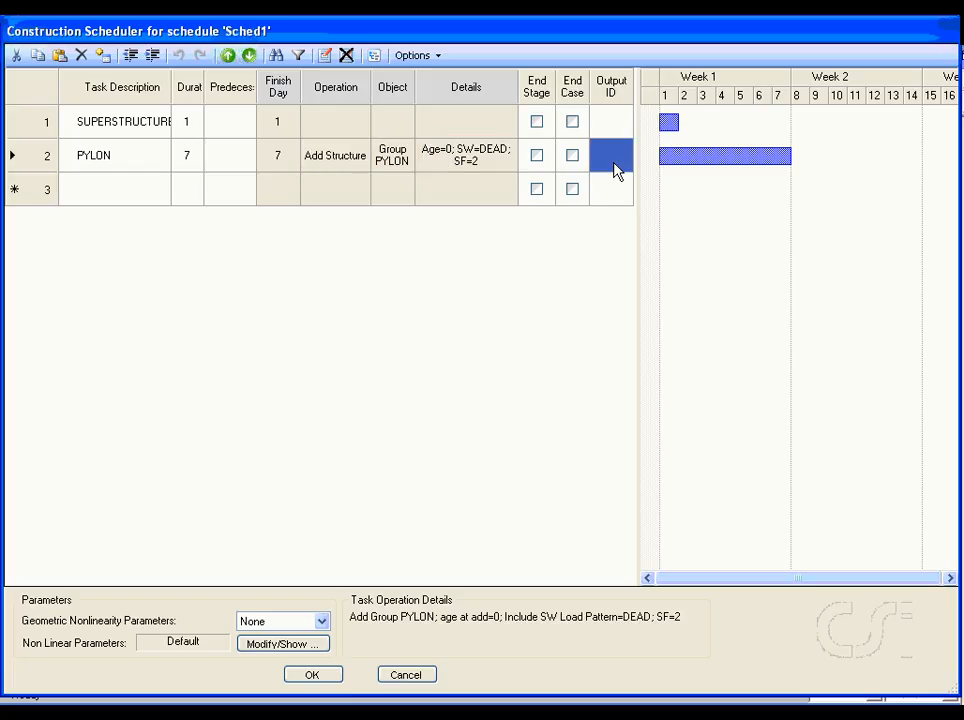
type("PYLON")
left_click(28, 160)
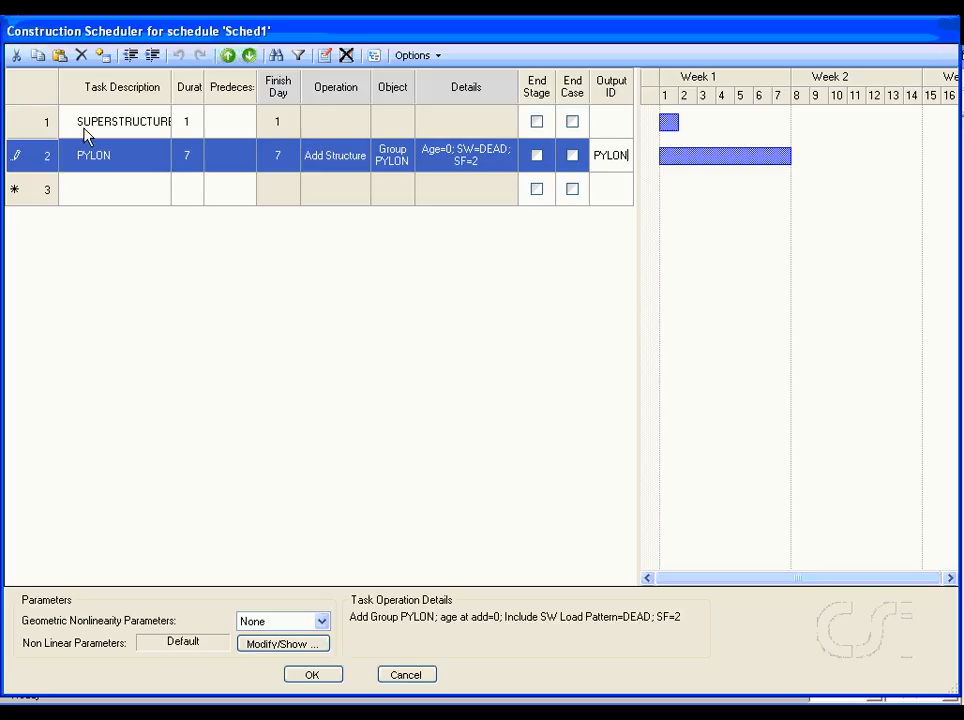
left_click(152, 55)
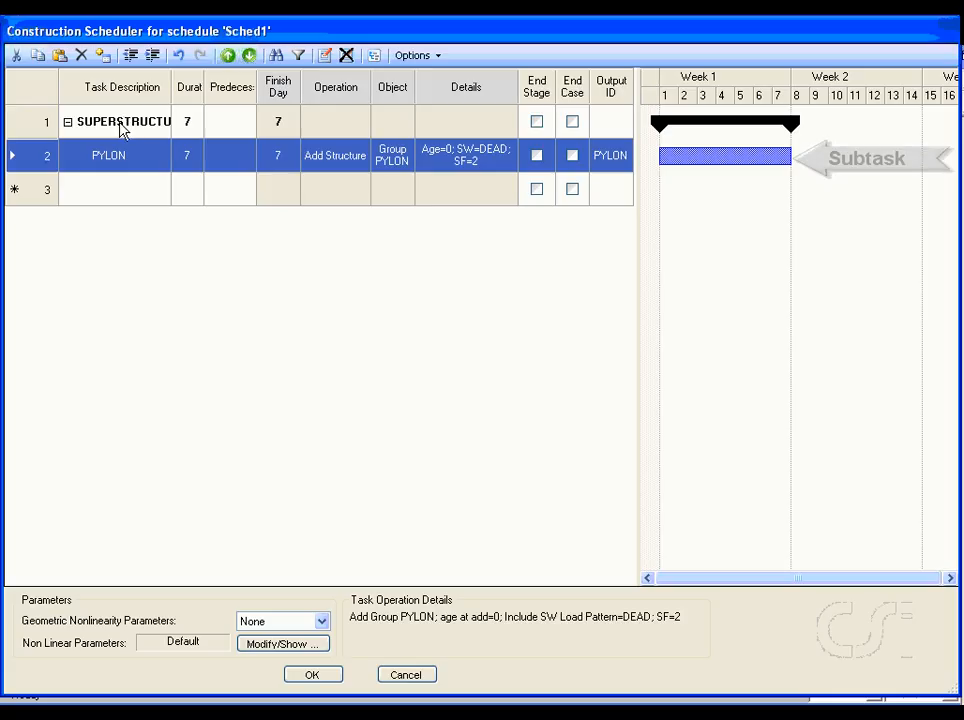
Step: Add a third task named DECK1 with a duration of 3 days and task 2 as its predecessor
left_click(91, 192)
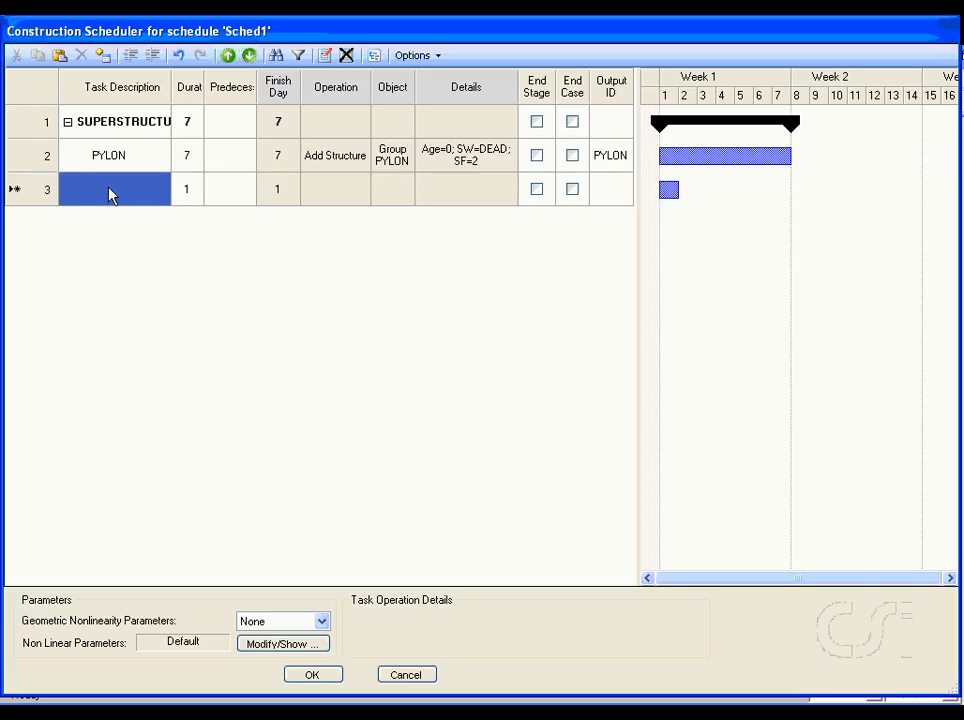
type("DECK1")
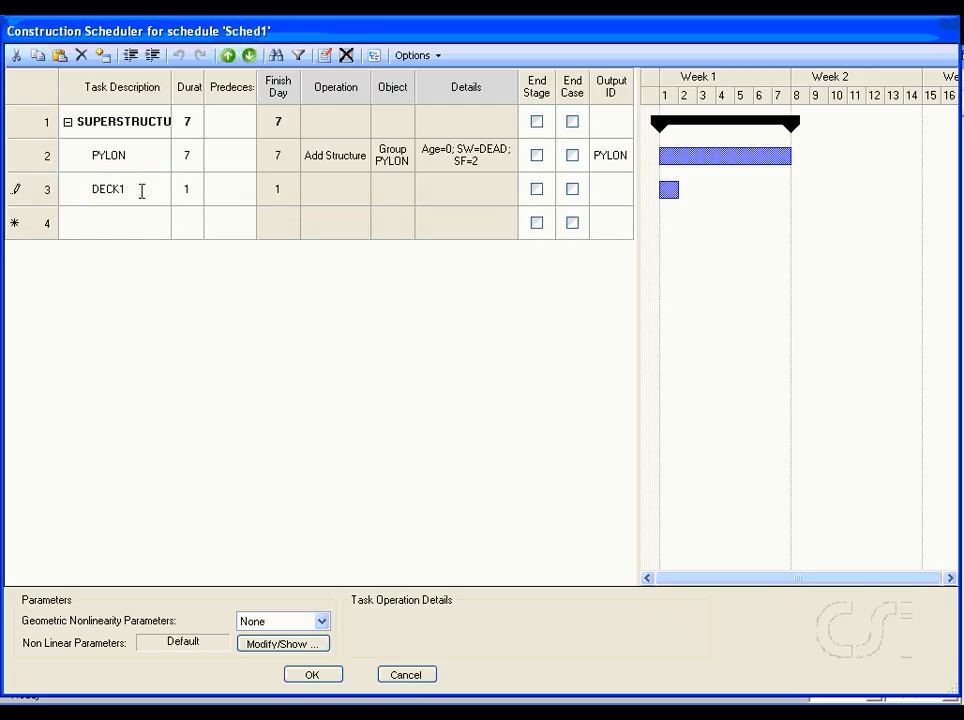
left_click(190, 194)
type("3")
left_click(228, 200)
type("2")
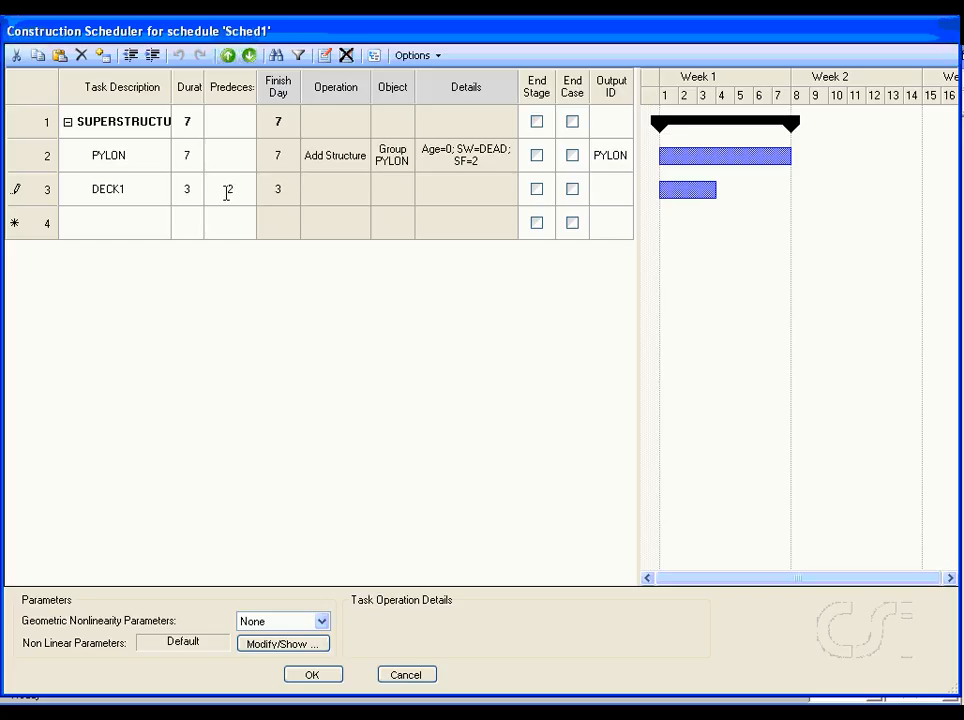
Step: Define the DECK1 task's operation as Add Structure for group DECK1 with an age at add of 14
double_click(319, 195)
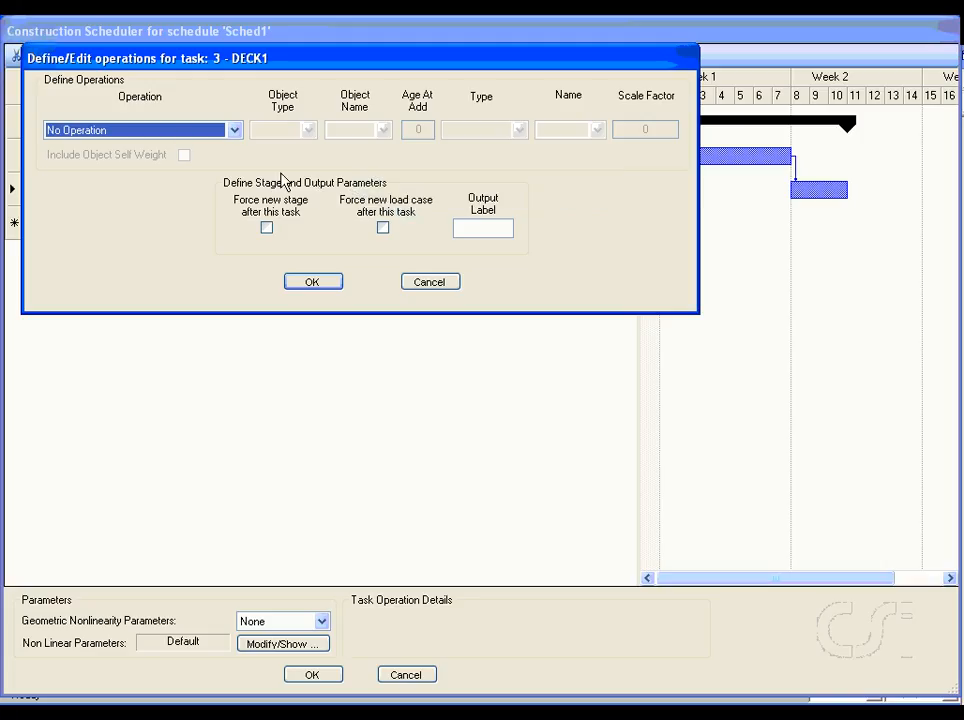
left_click(208, 131)
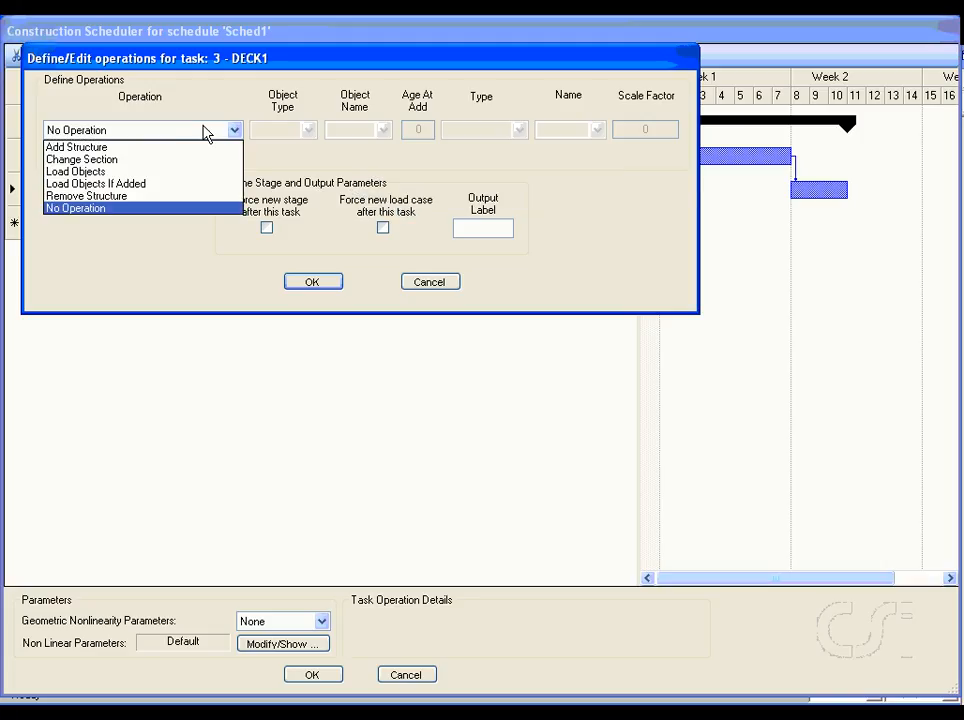
left_click(106, 147)
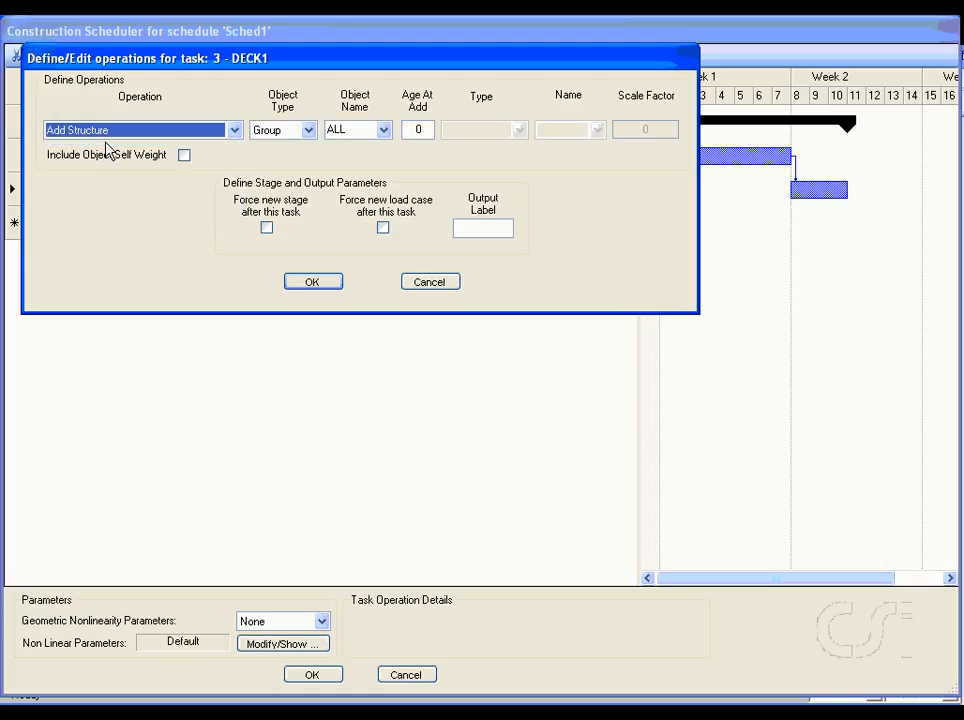
left_click(385, 130)
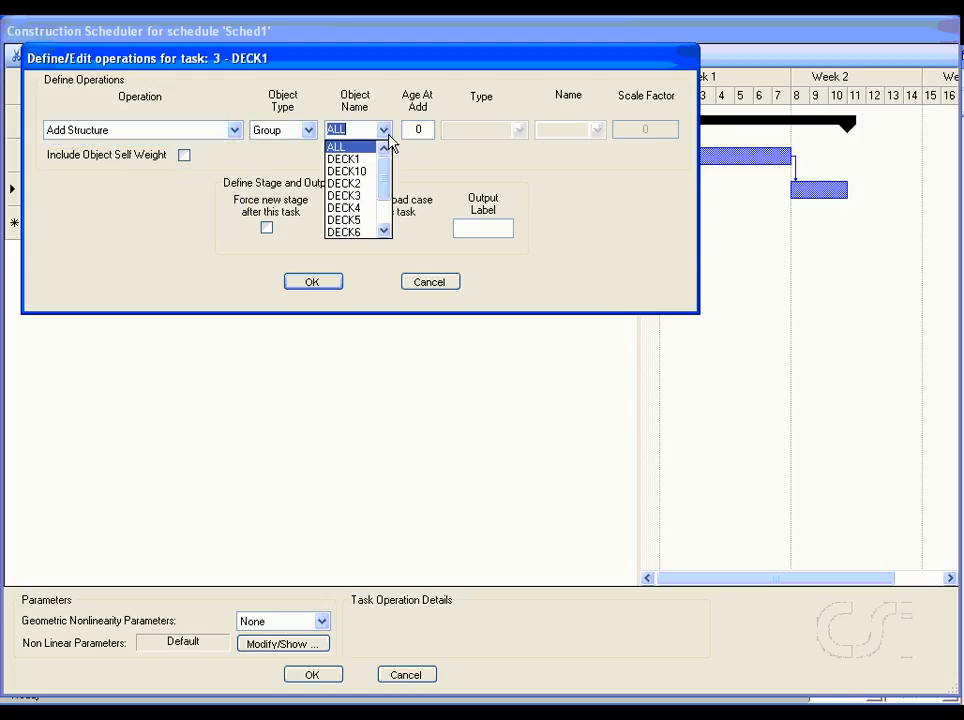
left_click(345, 159)
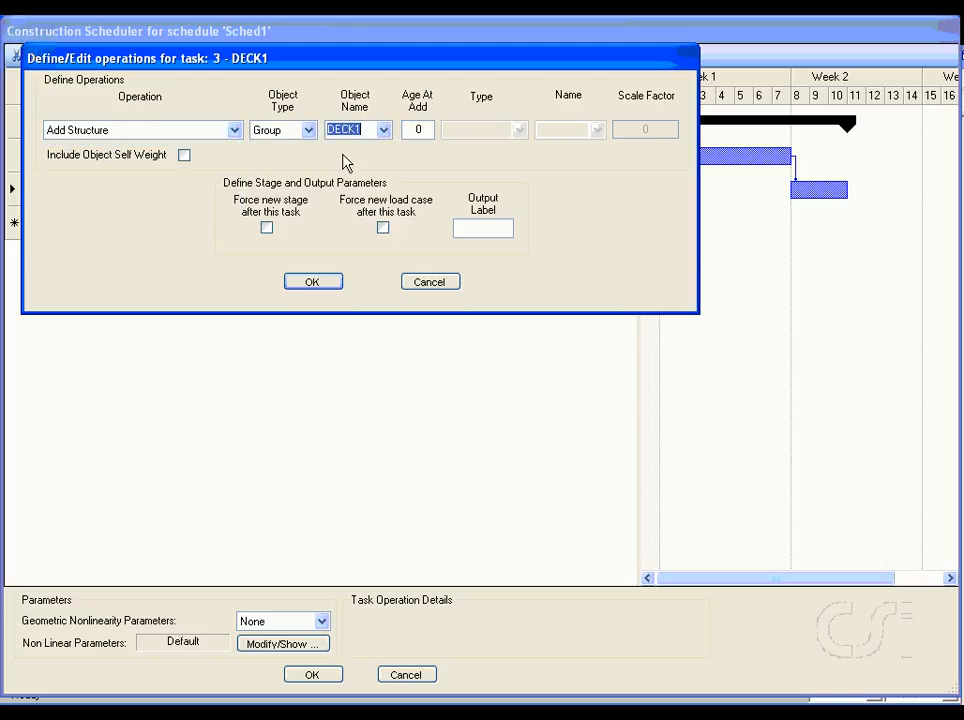
left_click(419, 130)
double_click(419, 130)
type("14")
Step: Include the object self weight in the DECK1 operation with a scale factor of 2 and accept the definition
left_click(184, 155)
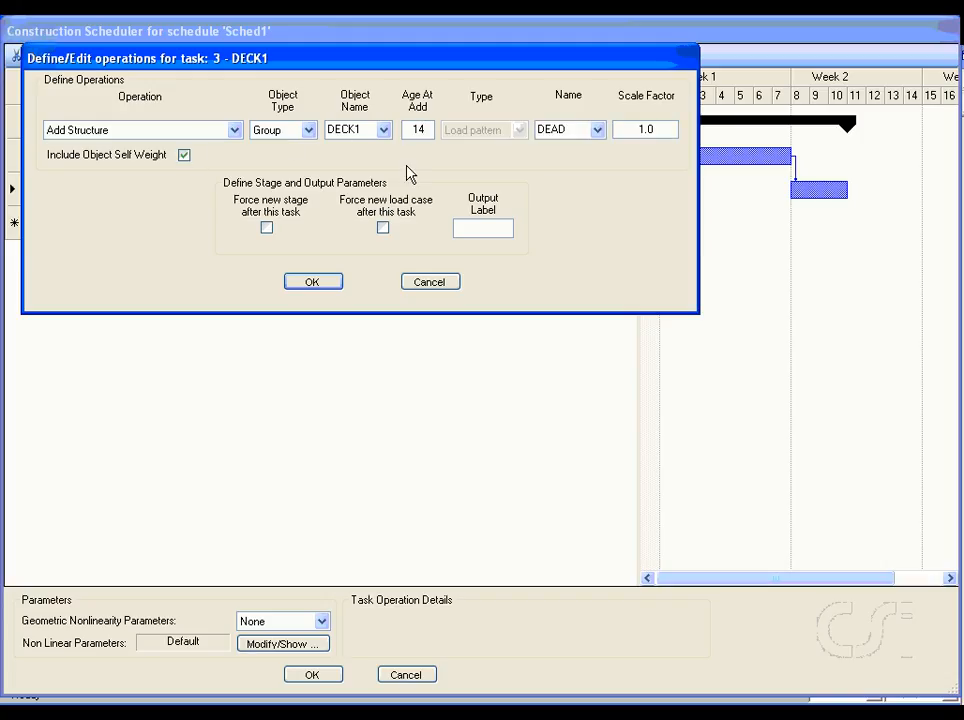
left_click(664, 124)
double_click(664, 124)
type("2")
left_click(324, 283)
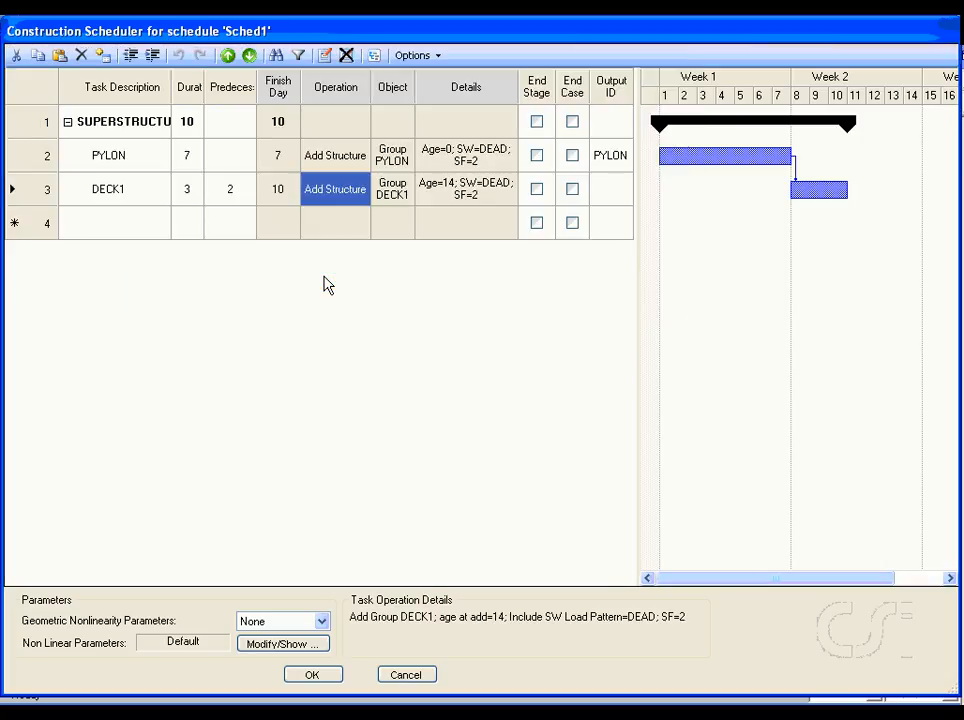
Step: Set the output ID of the DECK1 task to DECK1
left_click(607, 190)
type("DE")
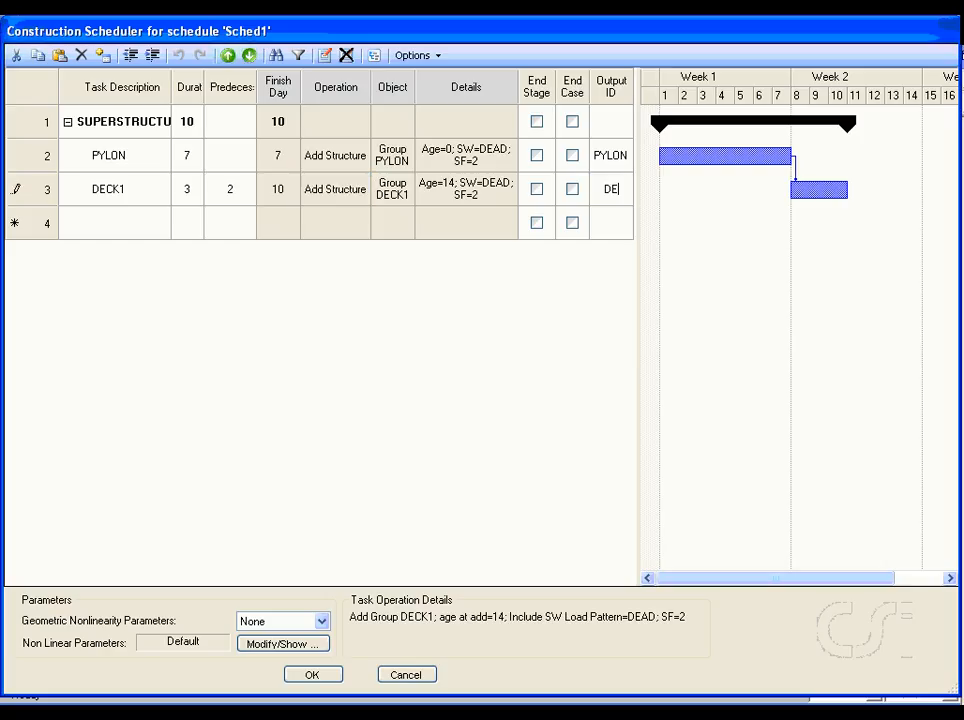
type("CK1")
Step: Add a fourth task named DECK2 to the schedule
left_click(120, 226)
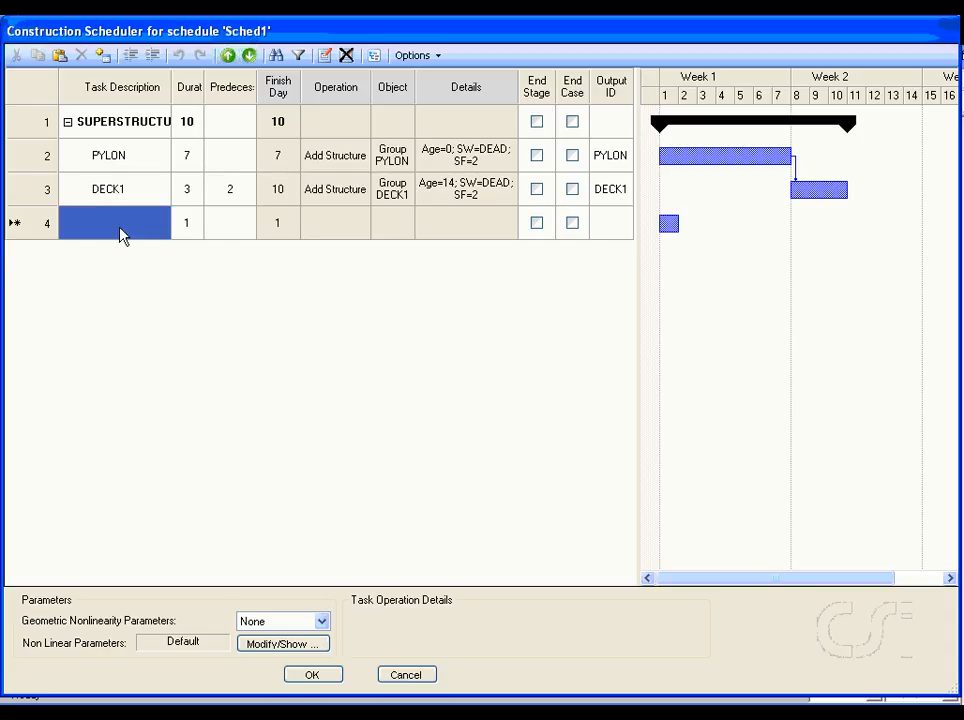
type("DECK2")
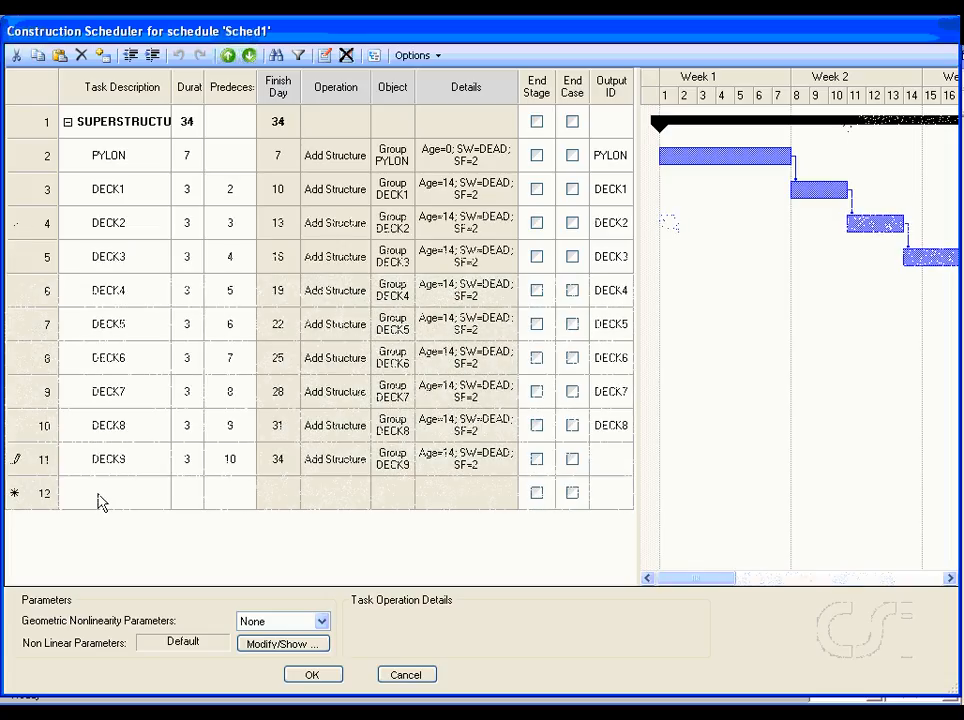
Step: Add task 12 named DECK10 with a duration of 3 days and task 11 as its predecessor
left_click(98, 500)
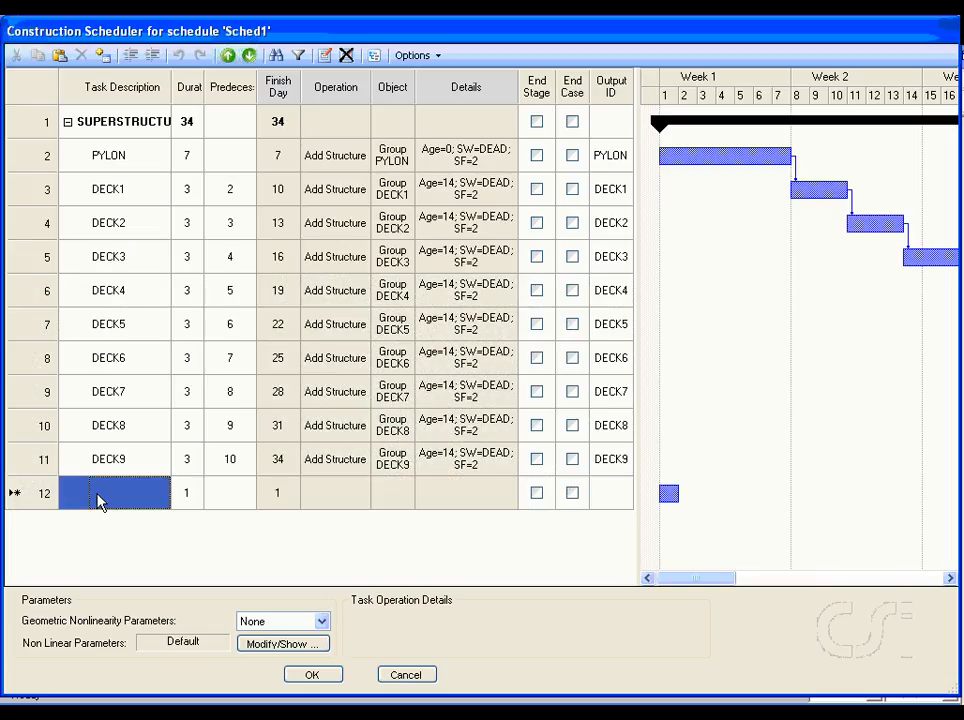
type("DECK")
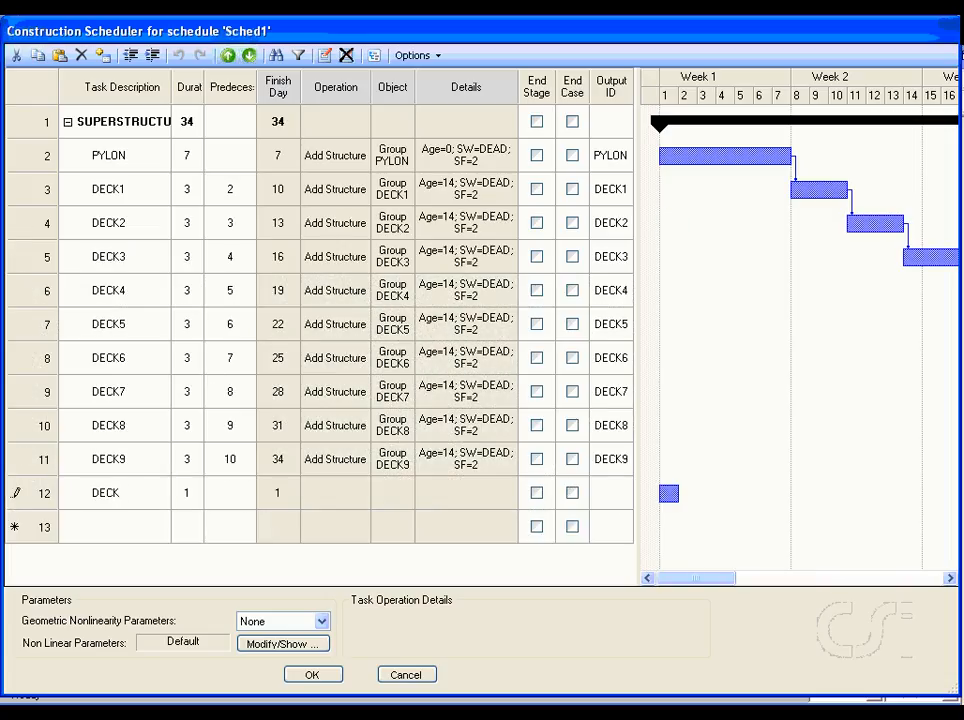
type("10")
left_click(193, 497)
type("3")
left_click(233, 497)
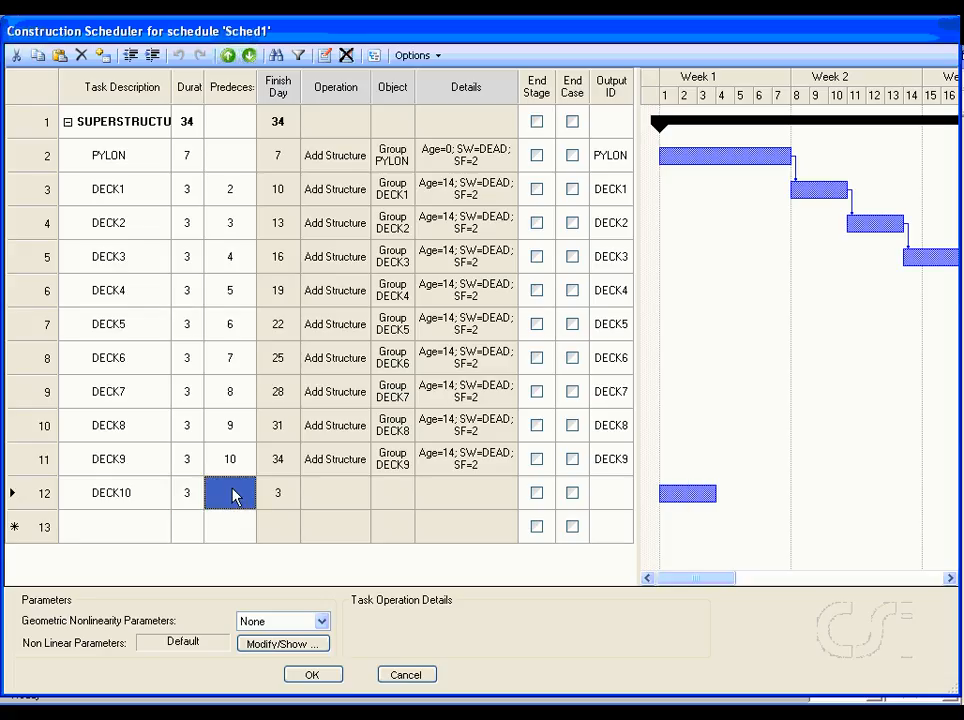
type("11")
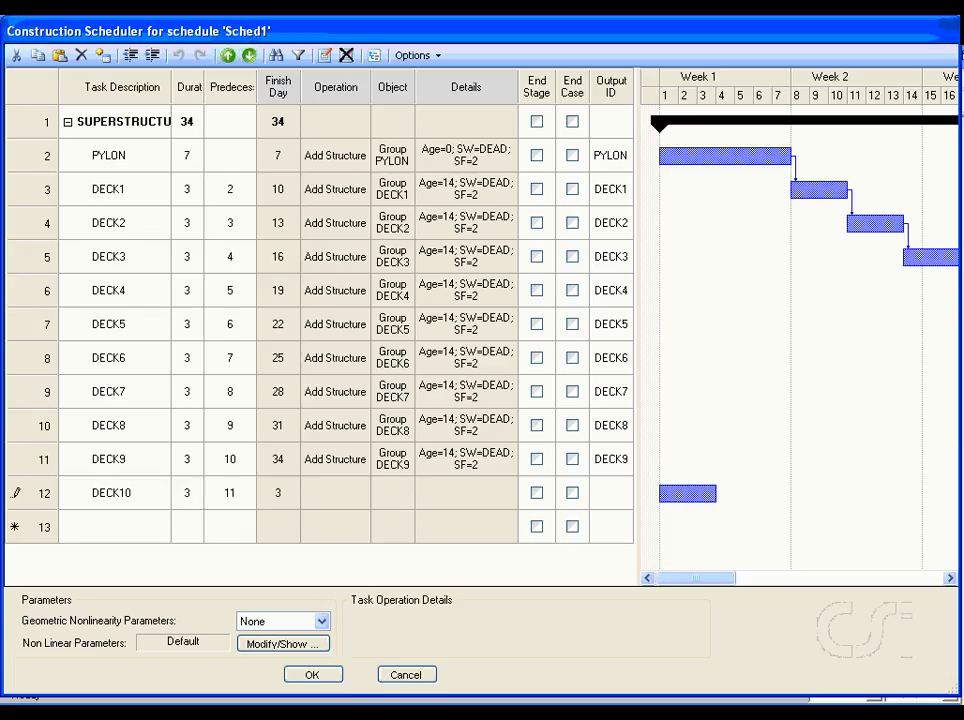
Step: Define the operation of the DECK10 task as Add Structure for group DECK10 with an age at add of 14
left_click(318, 497)
left_click(318, 497)
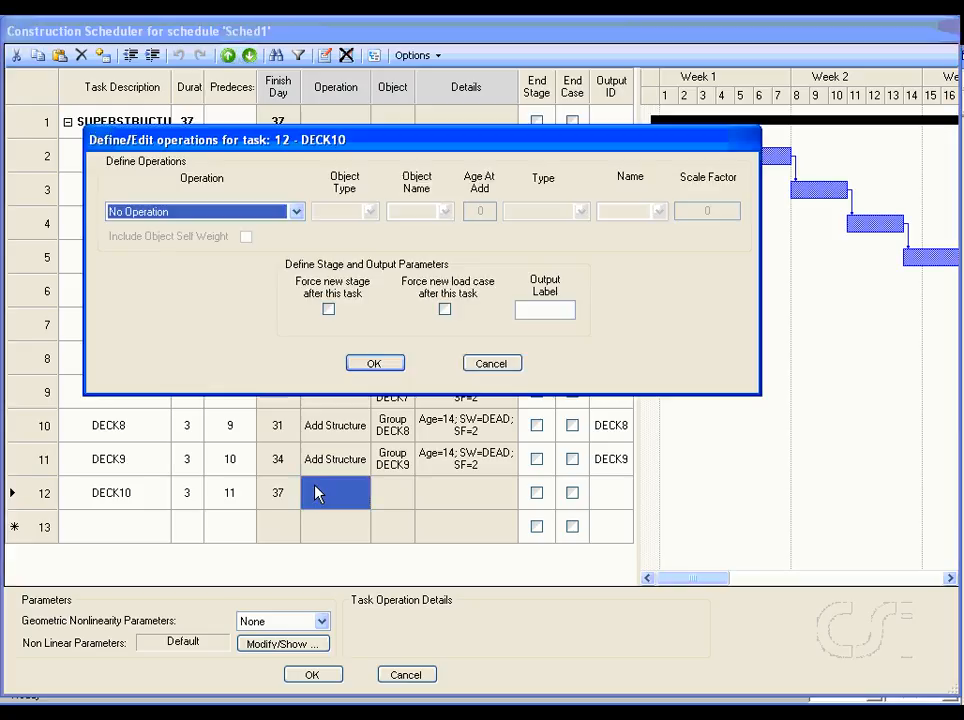
left_click(267, 211)
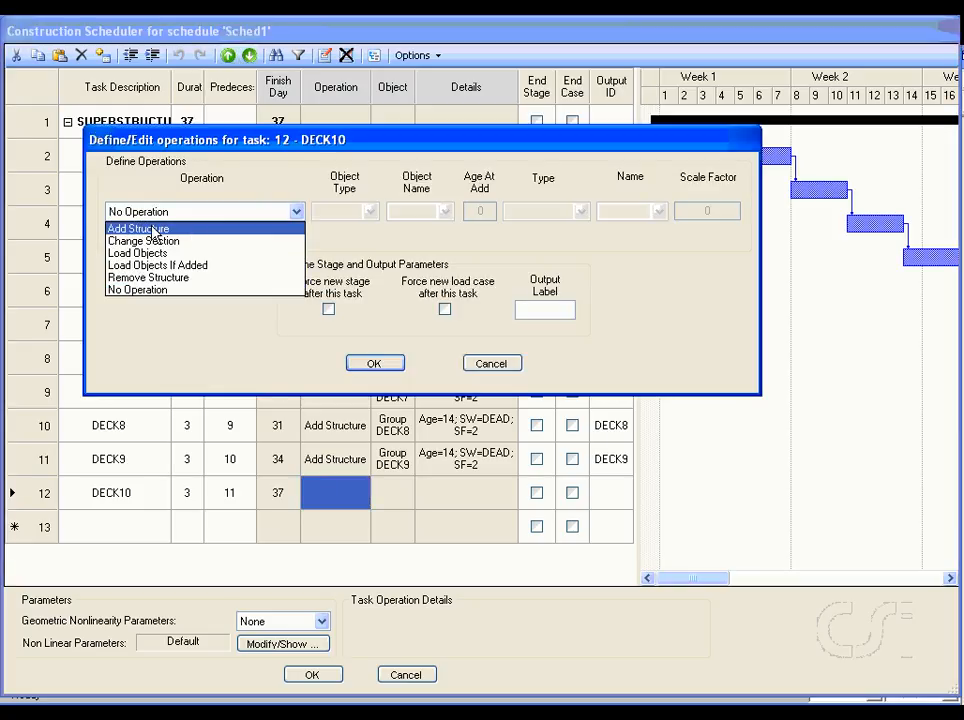
left_click(140, 229)
left_click(447, 211)
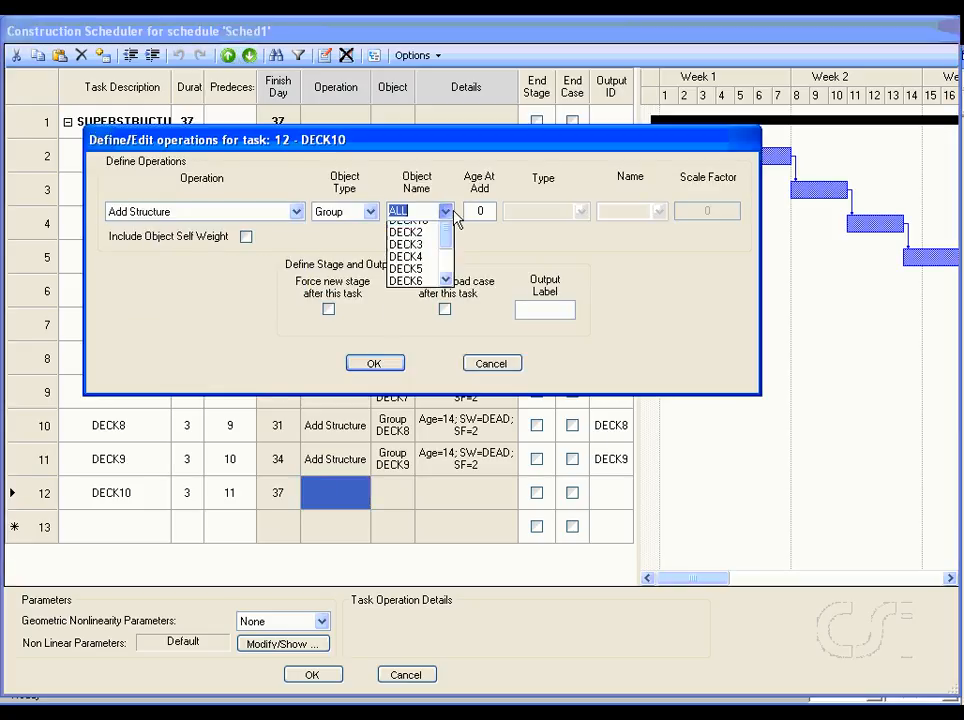
left_click(405, 251)
double_click(483, 211)
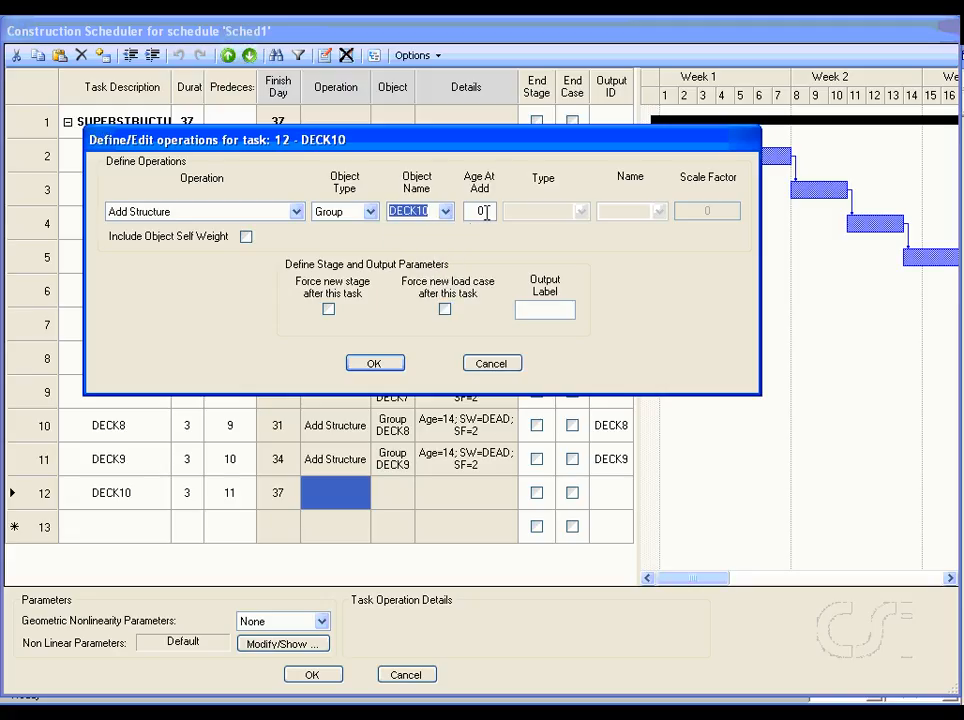
type("14")
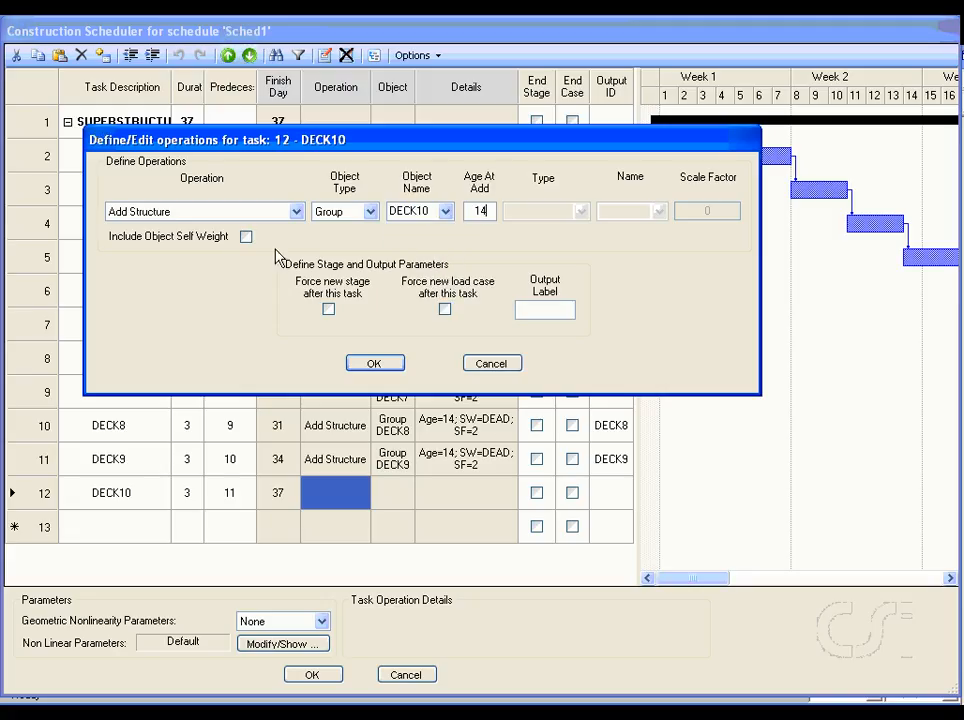
Step: Include the object self weight in the DECK10 operation with a scale factor of 2 and accept the definition
left_click(246, 237)
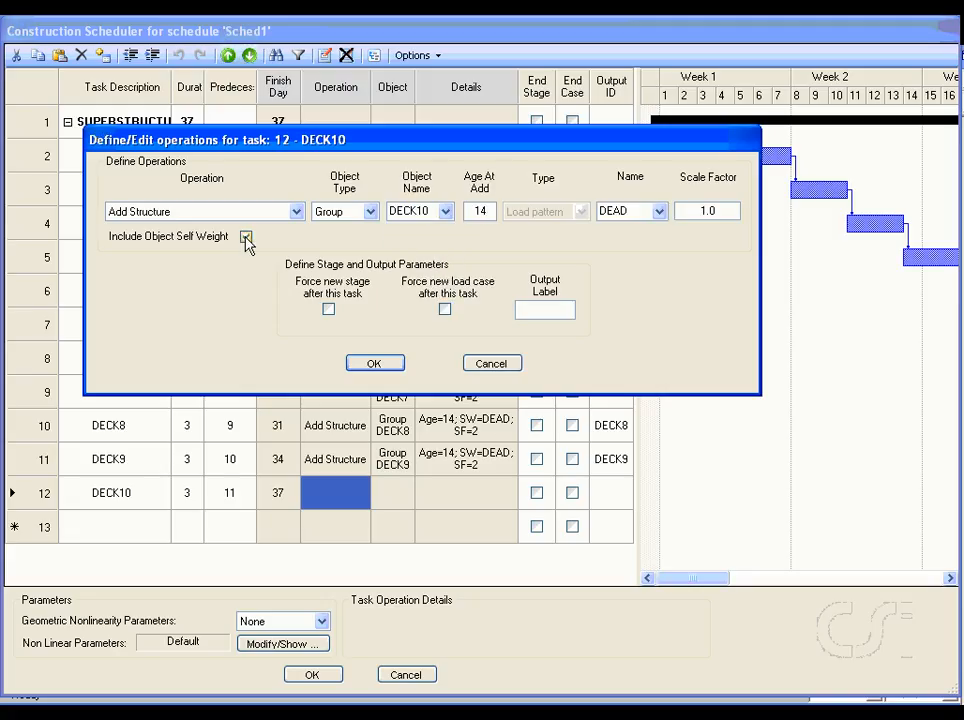
double_click(718, 210)
type("2")
left_click(377, 365)
Step: Set the output ID of the DECK10 task to DECK10
left_click(612, 494)
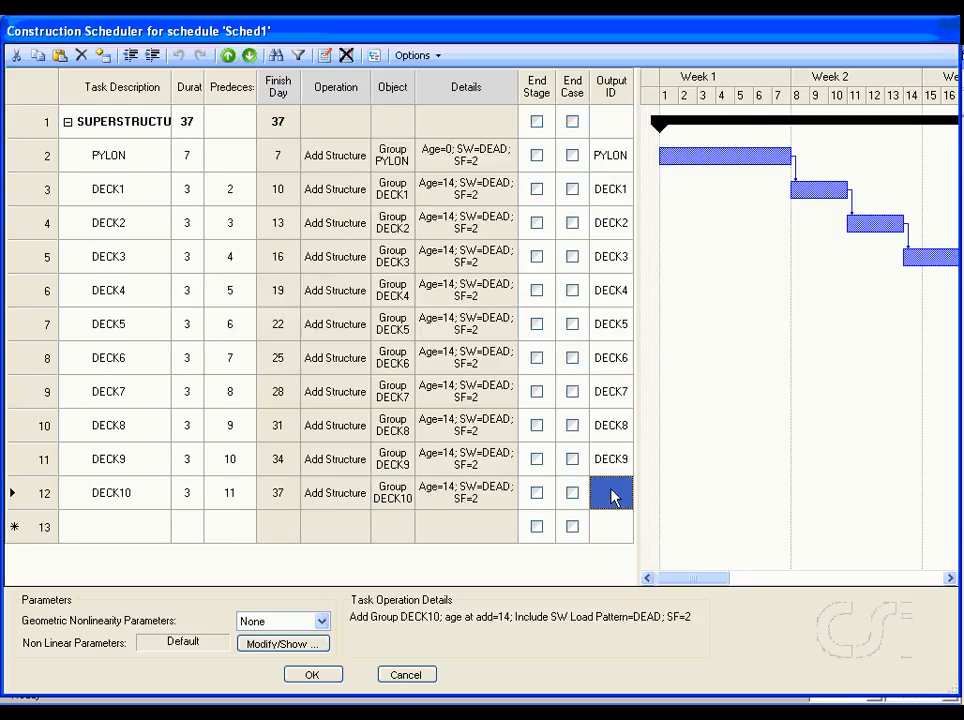
type("DECK10")
left_click_drag(700, 586, 673, 577)
Step: Add task 13 named POST BUILD to the schedule
left_click(95, 528)
type("POS")
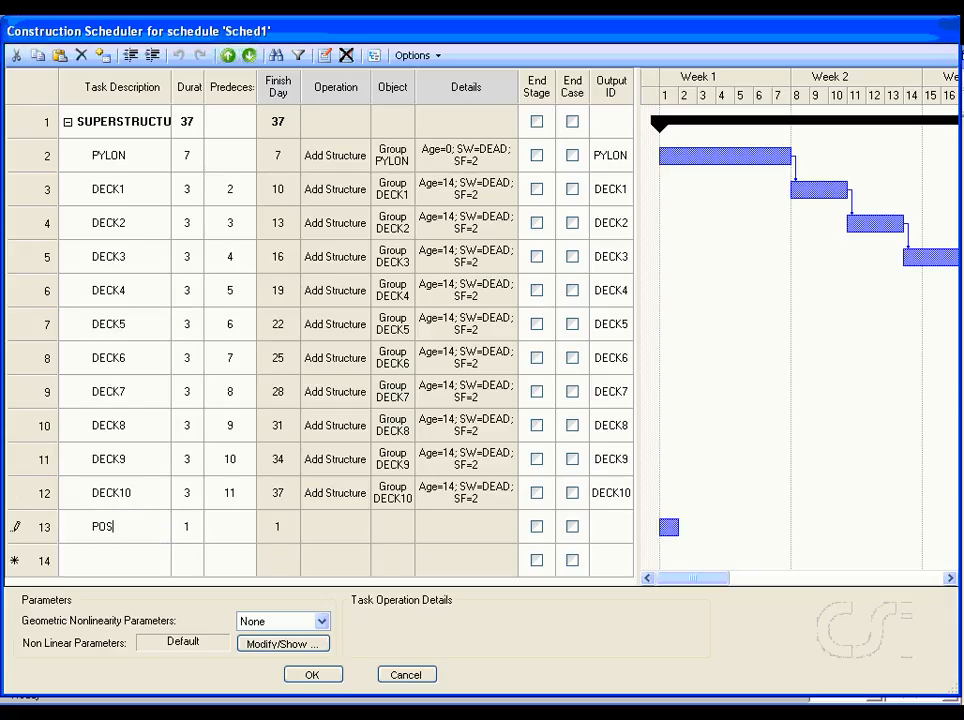
type("T BUILD")
Step: Add task 14 named TIME1 with a duration of 3 days and task 12 as its predecessor
left_click(108, 572)
type("TIME")
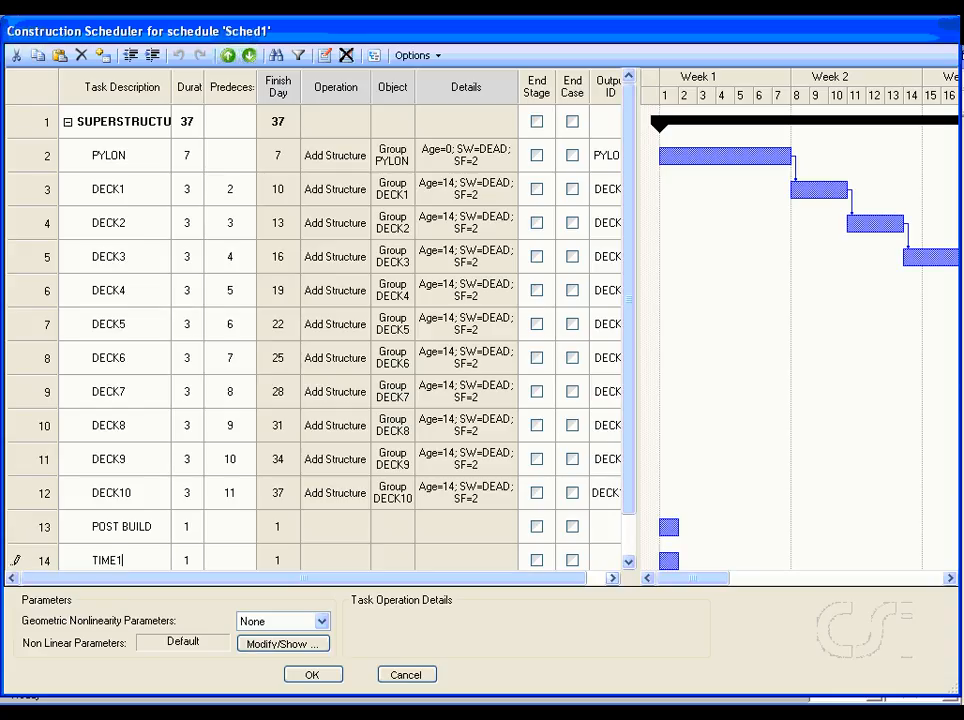
type("1")
left_click(190, 562)
type("3")
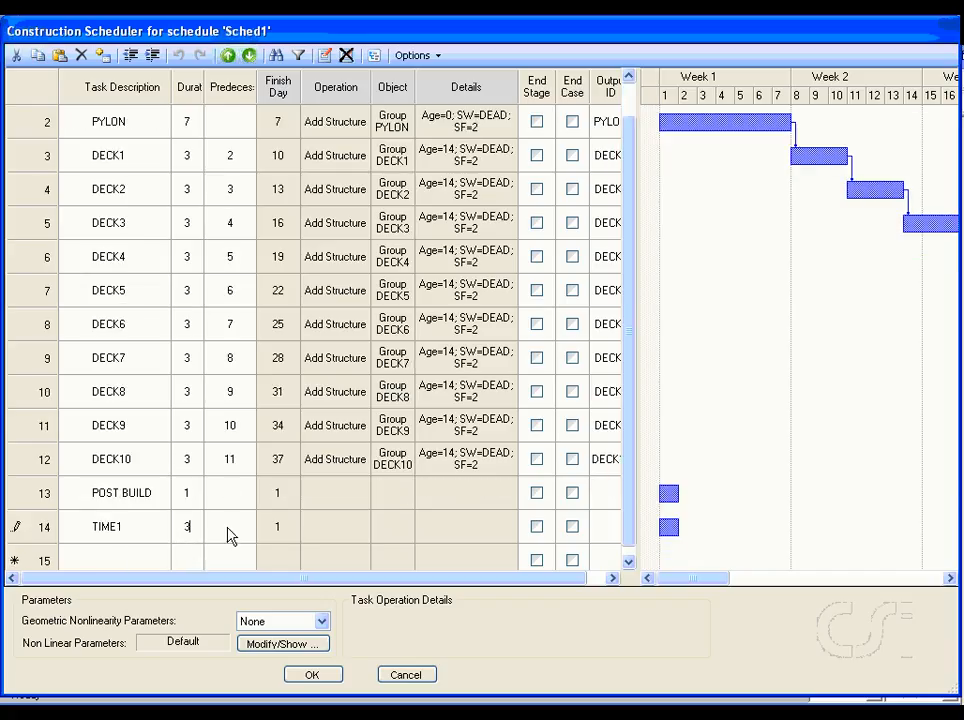
left_click(228, 528)
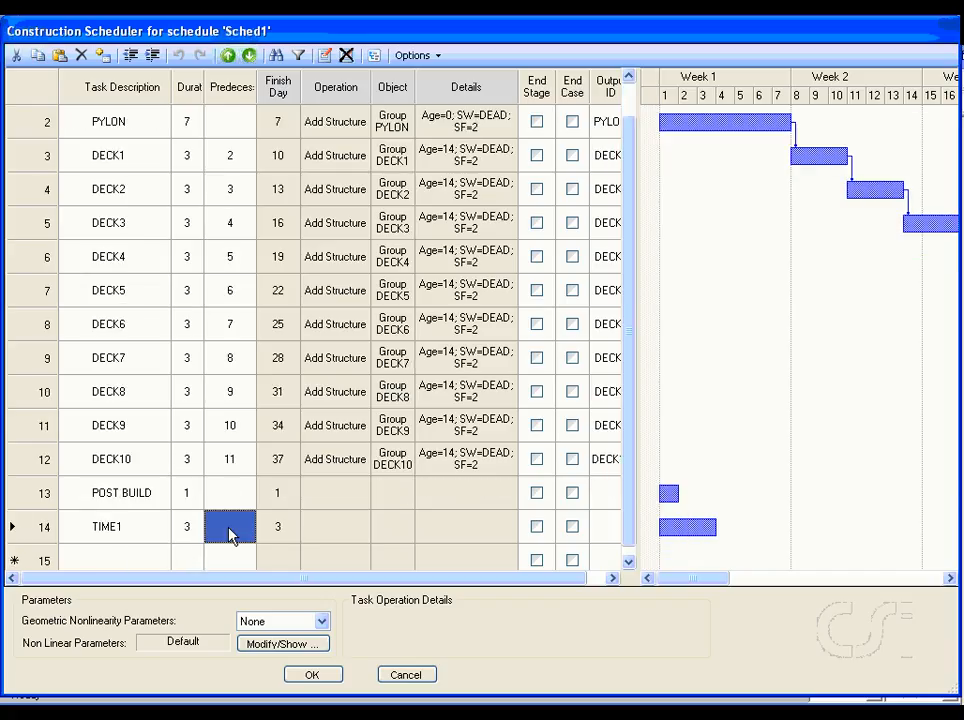
type("12")
Step: Set the output ID of the TIME1 task to TIME1
left_click(588, 530)
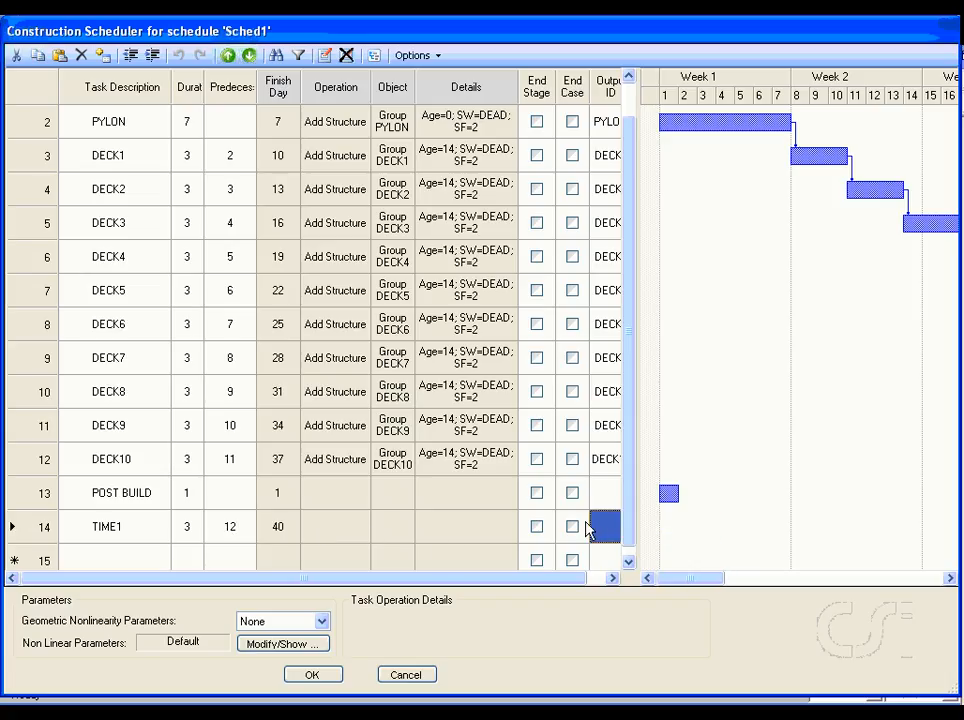
type("TIM")
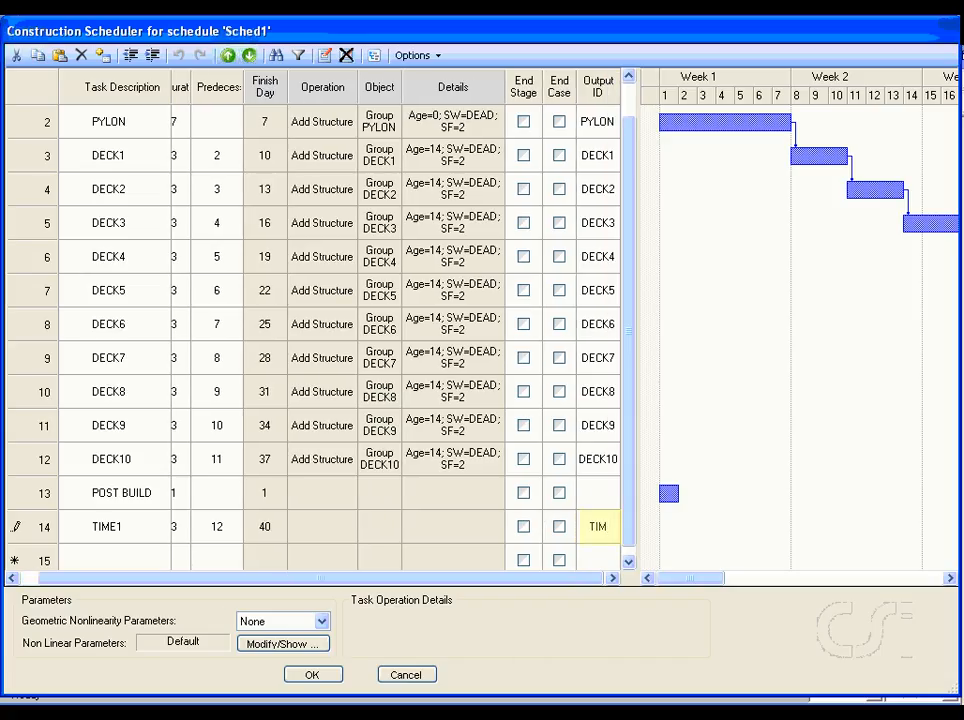
type("E1")
Step: Add task 15 named TIME2 to the schedule
left_click(117, 563)
type("TIME")
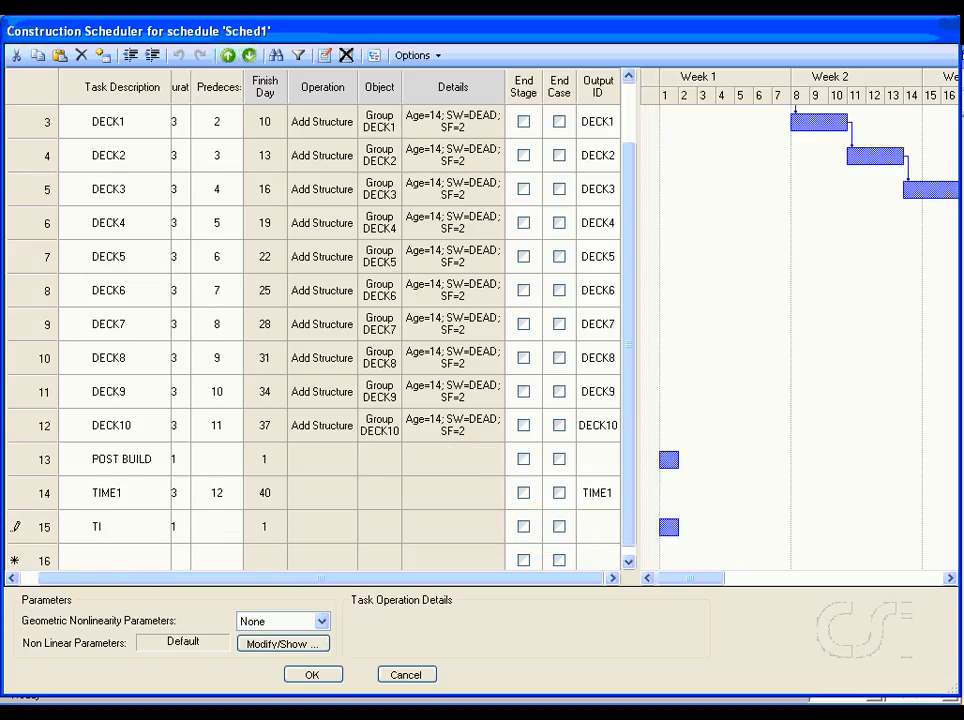
type("2")
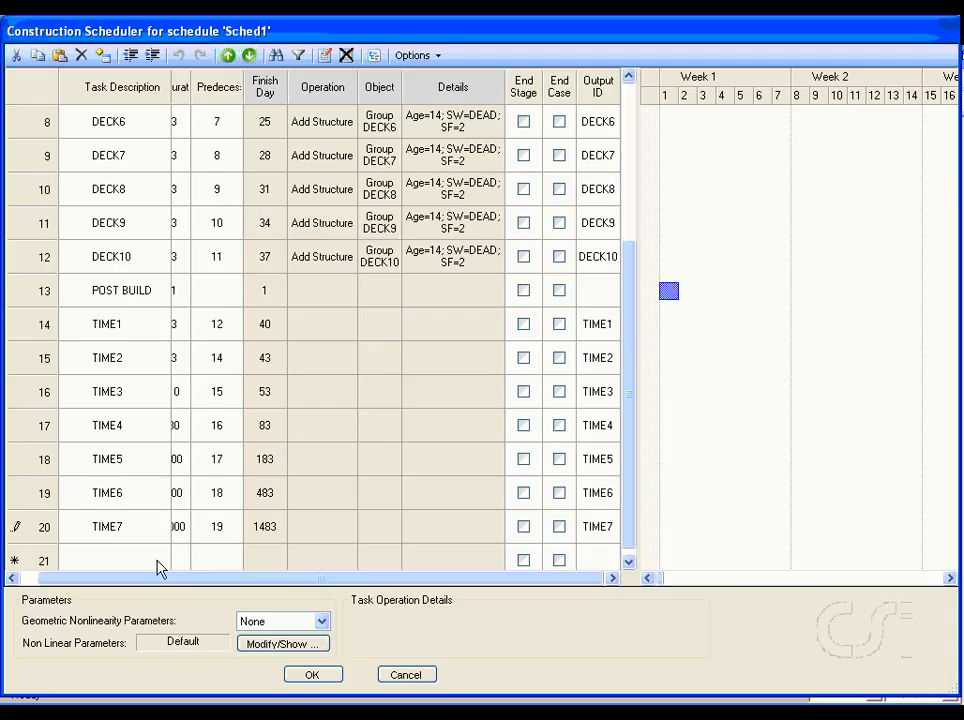
Step: Add task 21 named TIME8 with a duration of 3000 days and task 20 as its predecessor
left_click(157, 562)
type("TIME")
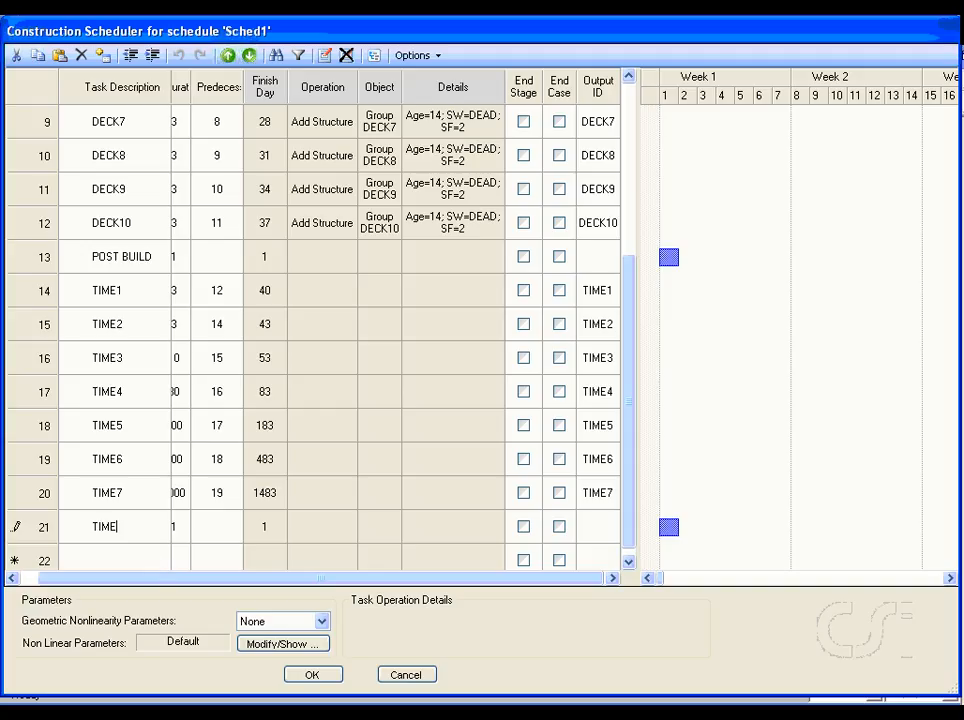
type("8")
left_click(181, 538)
type("3000")
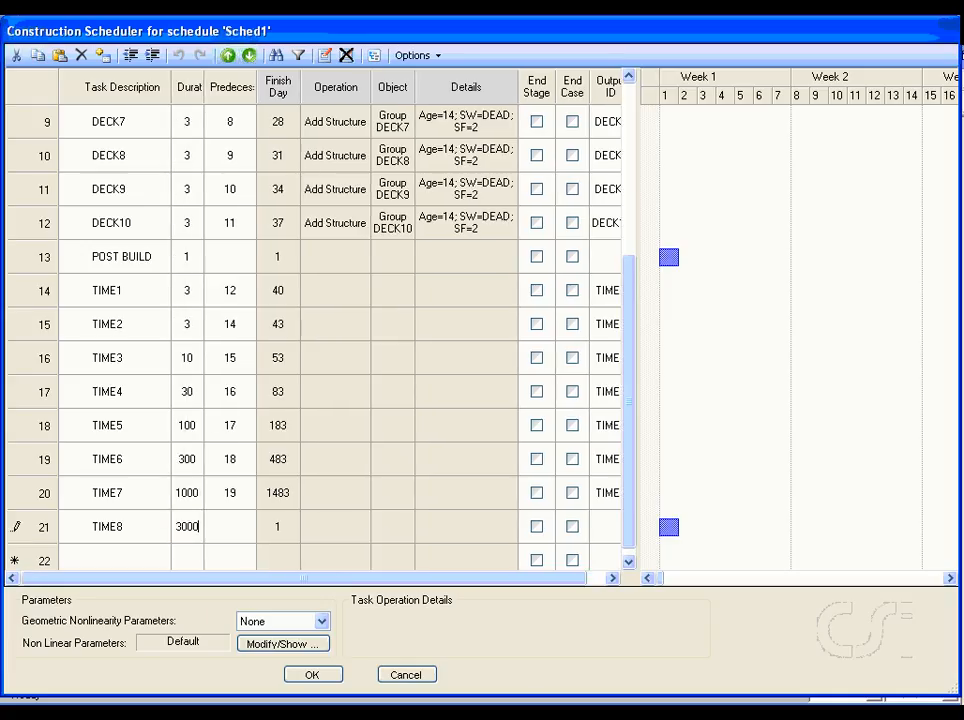
left_click(228, 529)
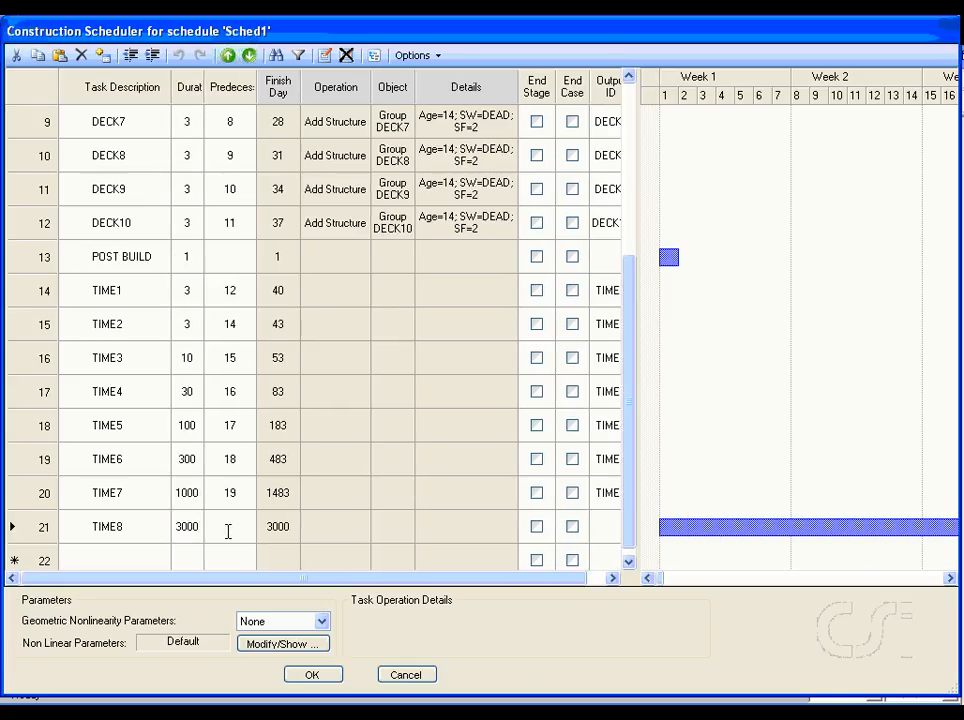
type("20")
key("Escape")
Step: Set the output ID of the TIME8 task to TIME8
left_click(605, 529)
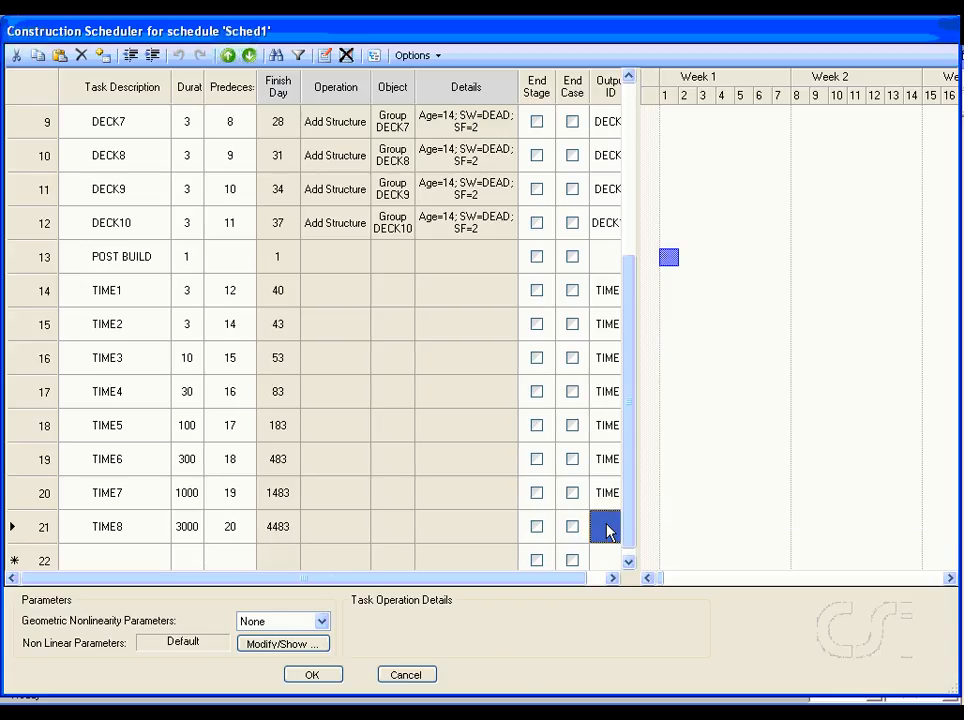
type("TIME8")
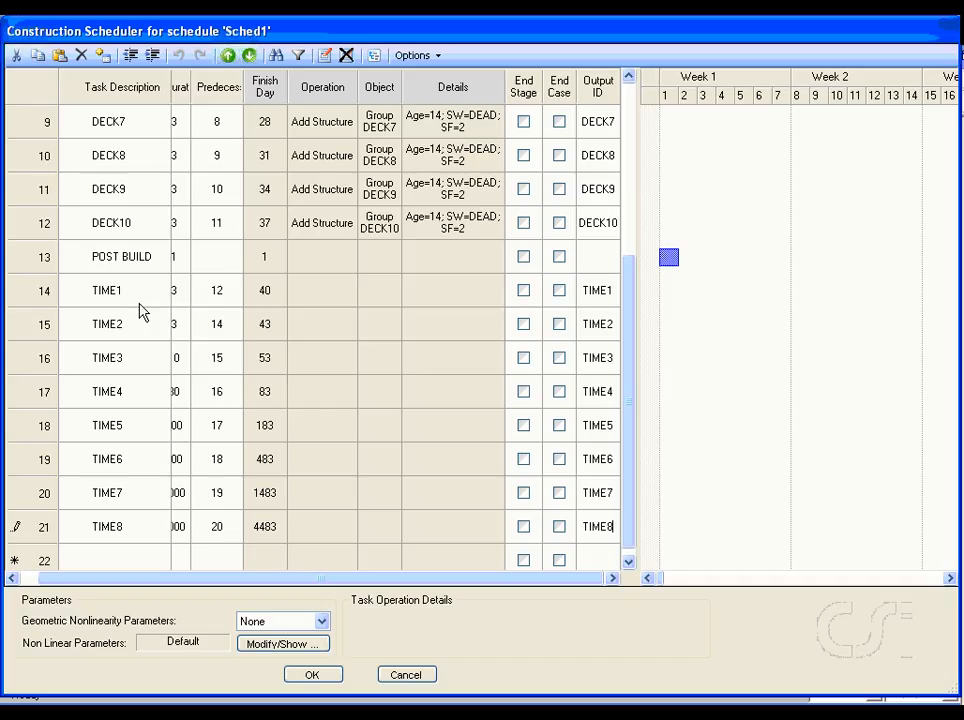
Step: Outdent POST BUILD into a parent task over TIME1 to TIME8 and examine the Gantt chart through to its end
left_click(99, 262)
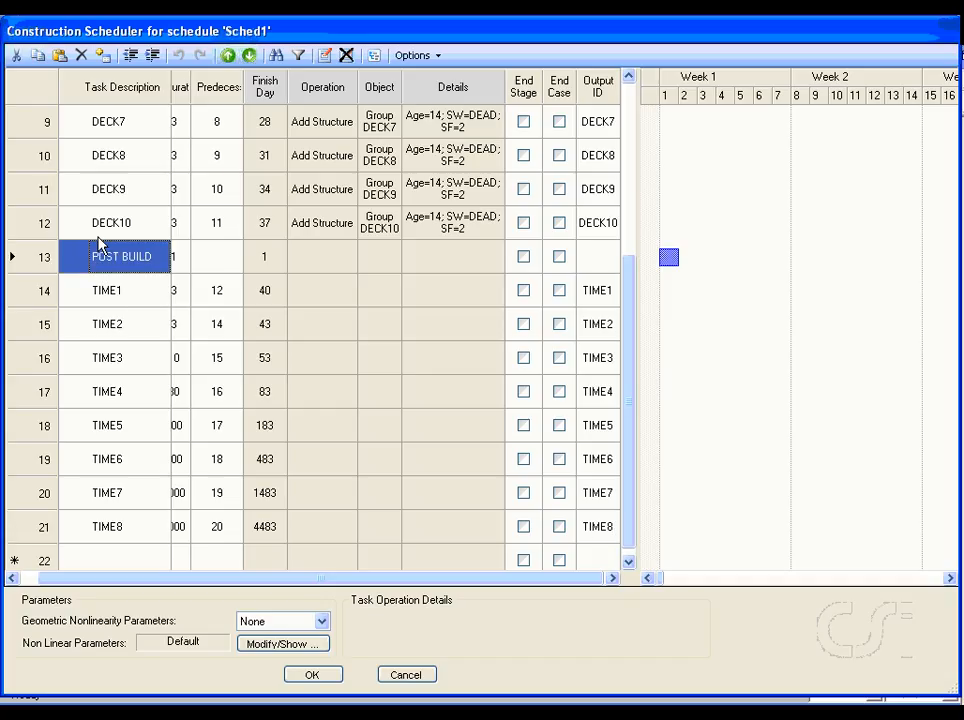
left_click(130, 56)
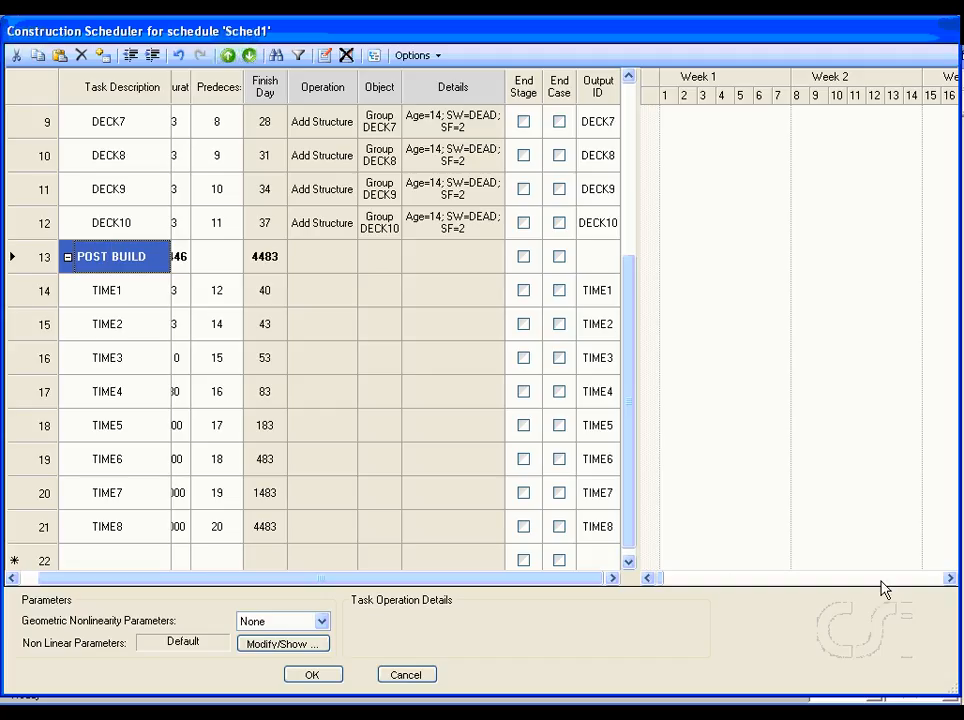
left_click(949, 579)
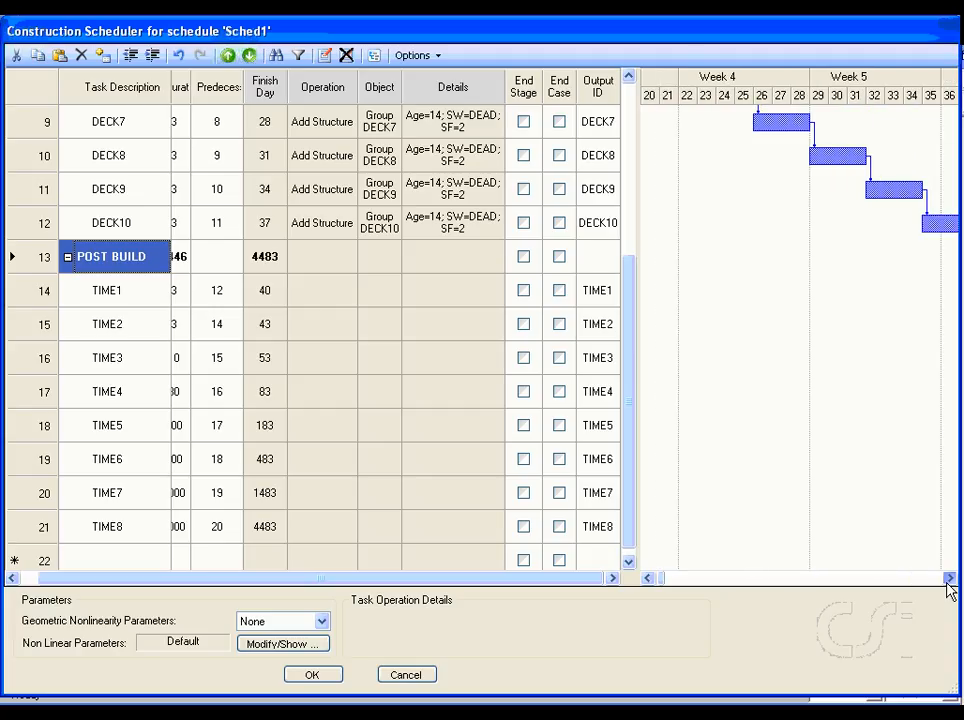
left_click_drag(949, 579, 949, 579)
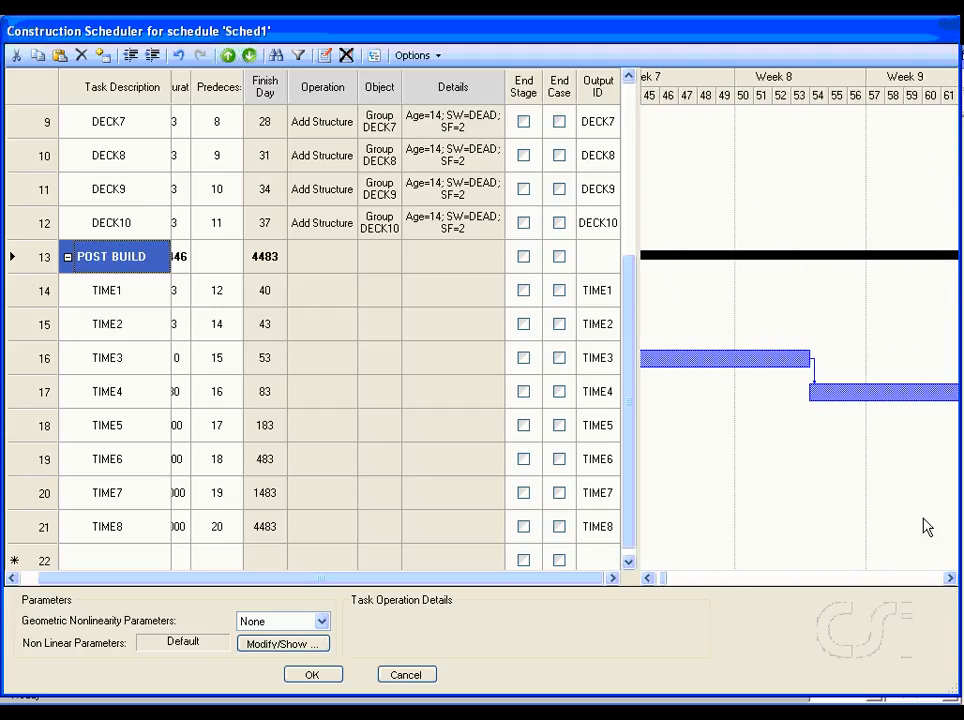
left_click_drag(949, 580, 949, 580)
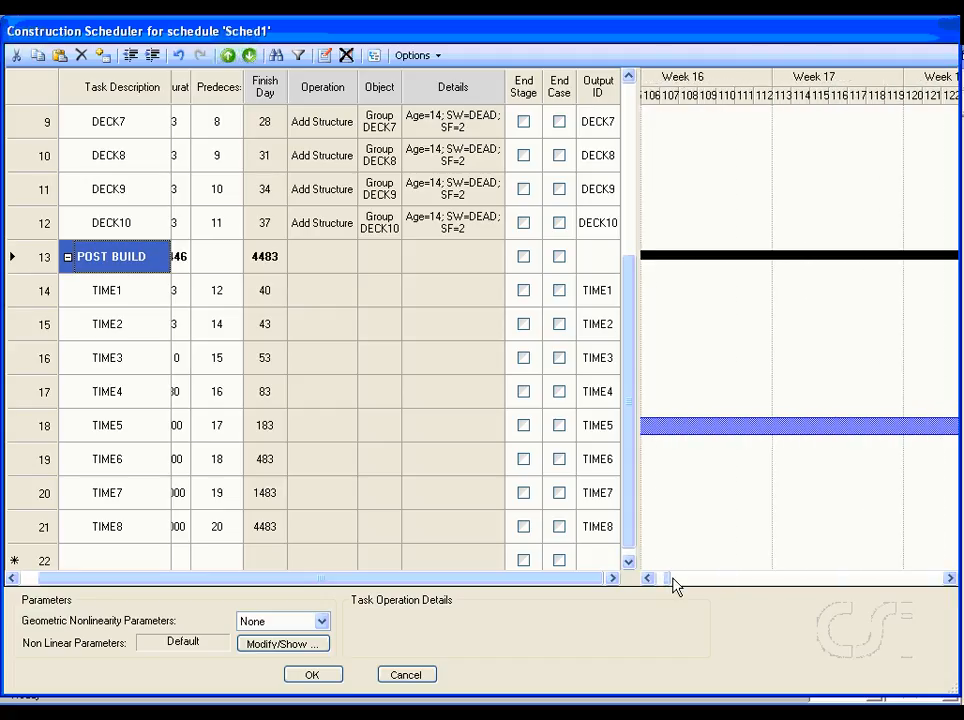
left_click_drag(667, 579, 943, 577)
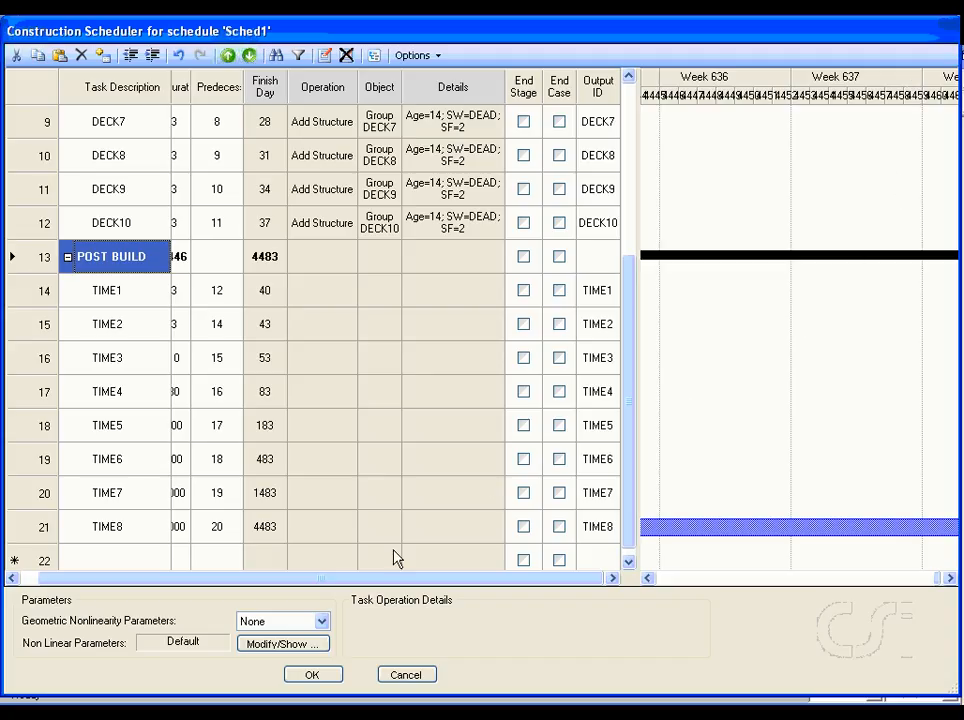
Step: Set the schedule's geometric nonlinearity to P-Delta, then check and accept the nonlinear parameters with time-dependent material properties included
left_click(322, 623)
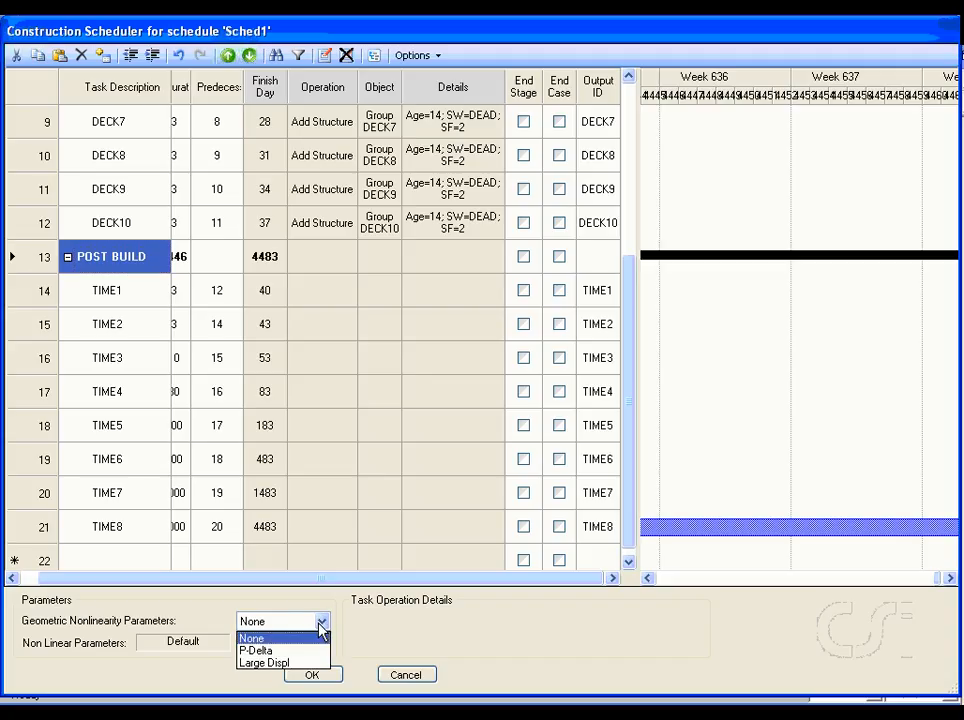
left_click(274, 651)
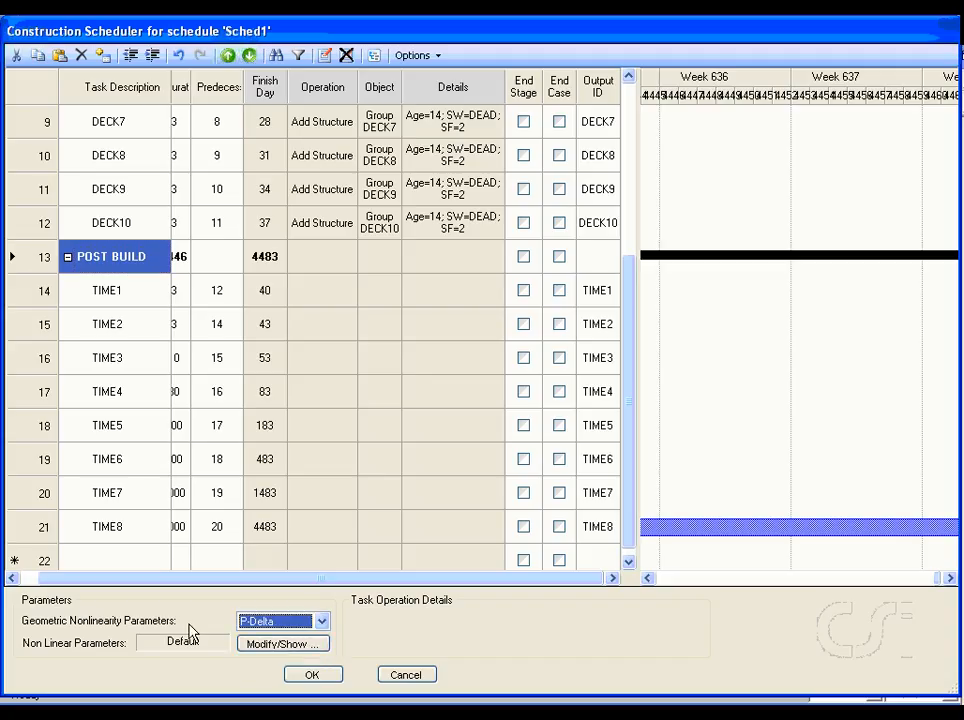
left_click(281, 645)
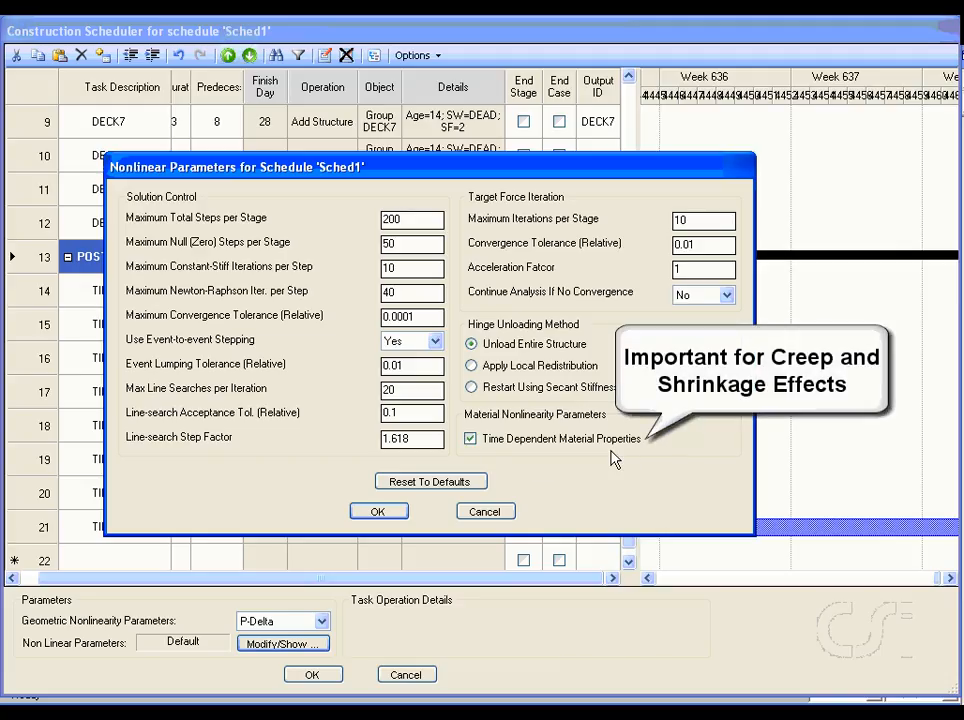
left_click(378, 512)
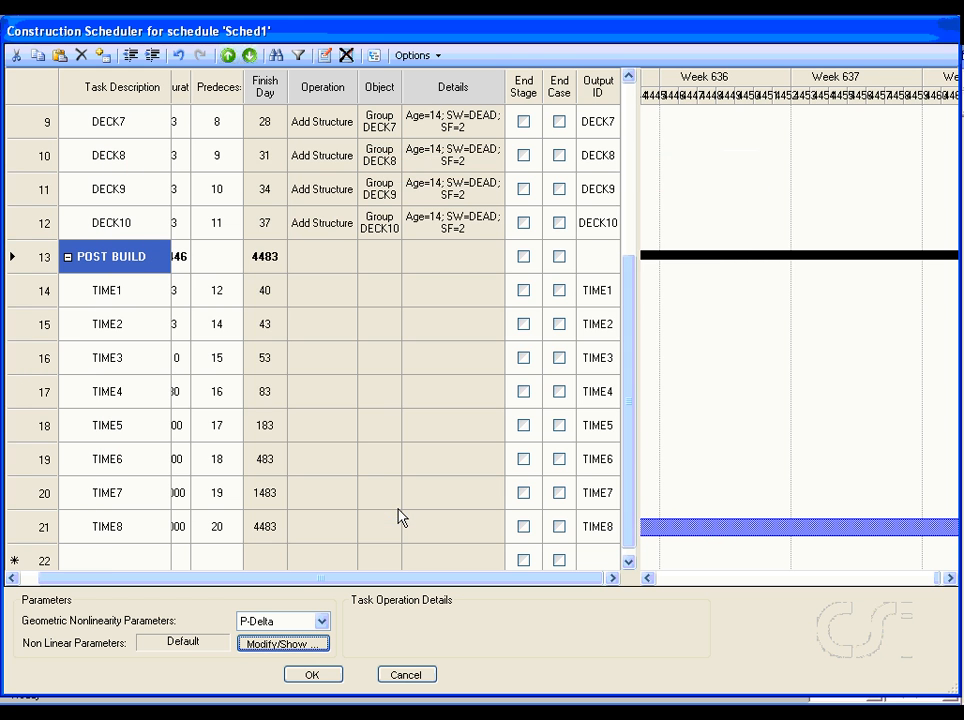
Step: Accept Sched1 and the construction schedules list, and dismiss the database import log
left_click(313, 676)
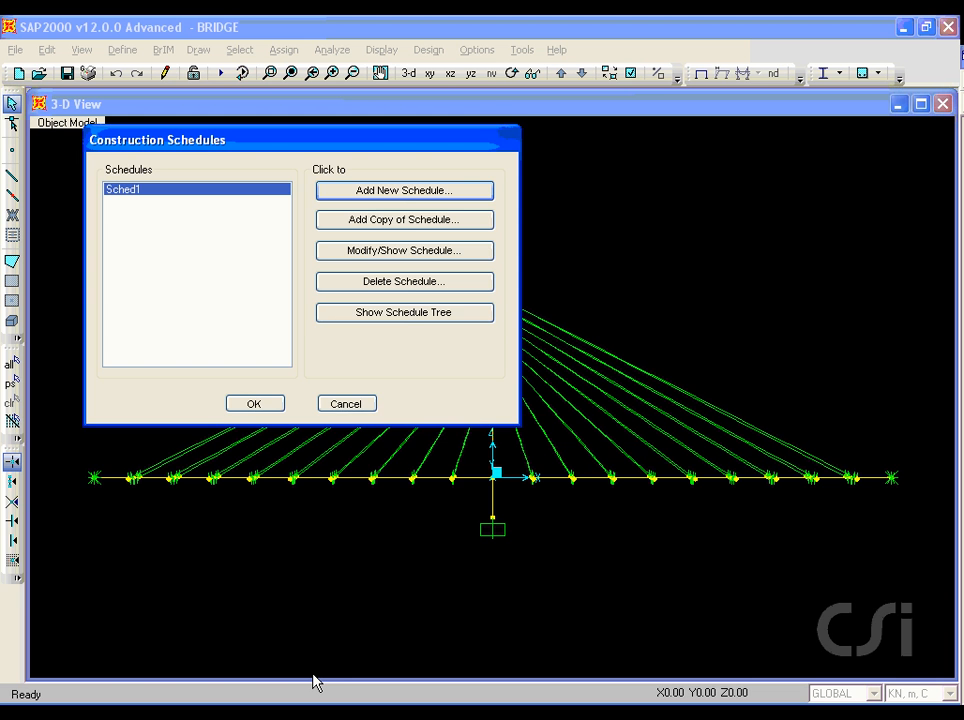
left_click(254, 404)
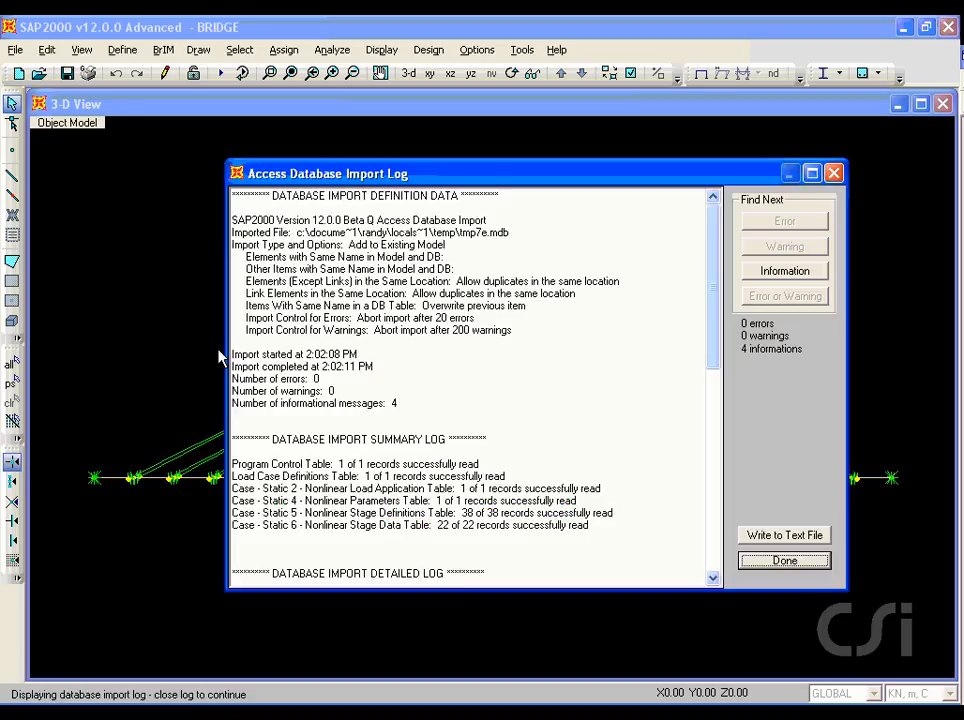
left_click(782, 563)
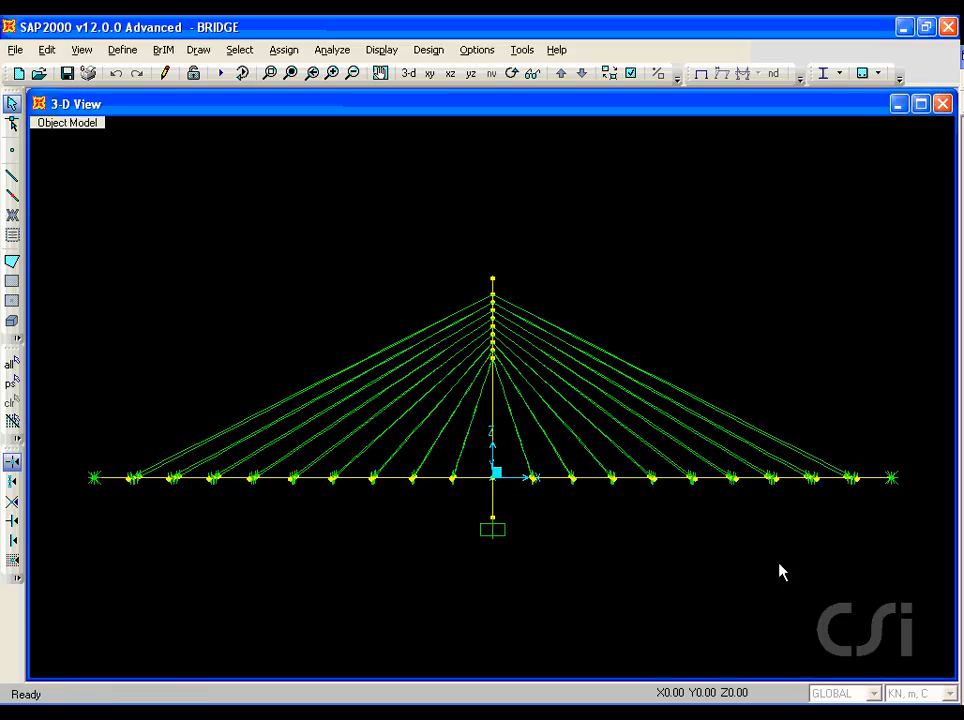
Step: Add a copy of the Sched1-ZERO load case named BRIDGE and check its stage 1 and stage 2 definitions
left_click(123, 55)
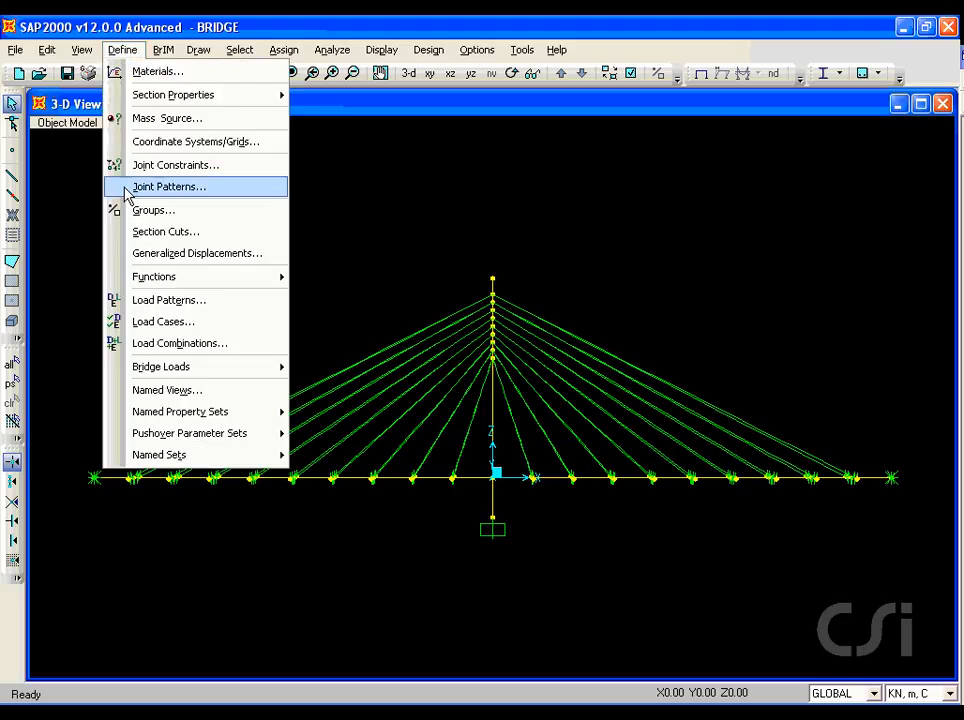
left_click(205, 323)
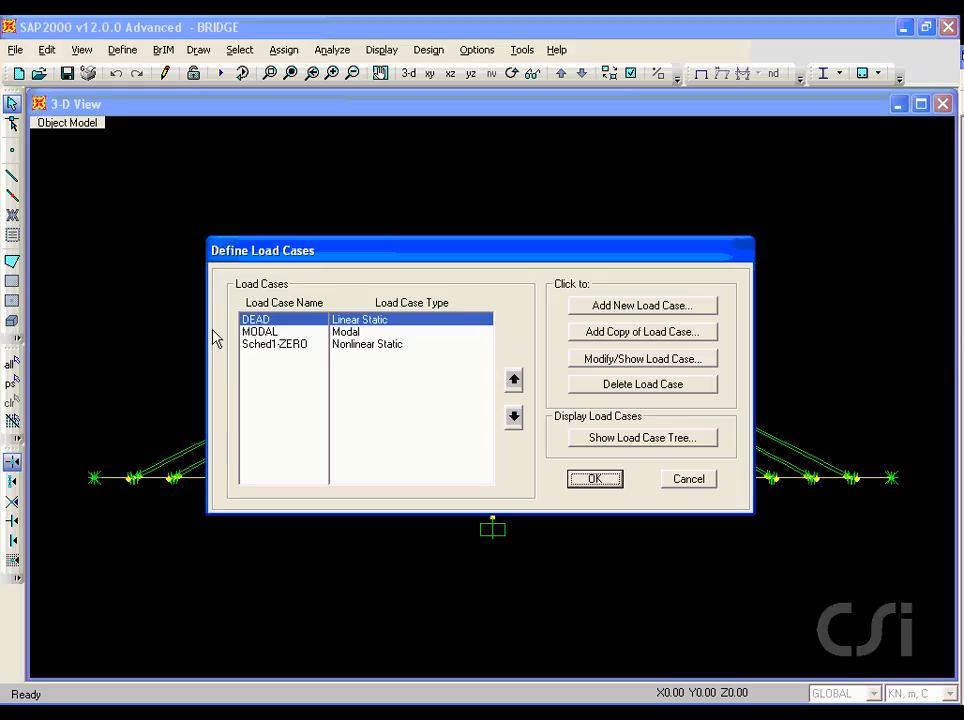
left_click(250, 345)
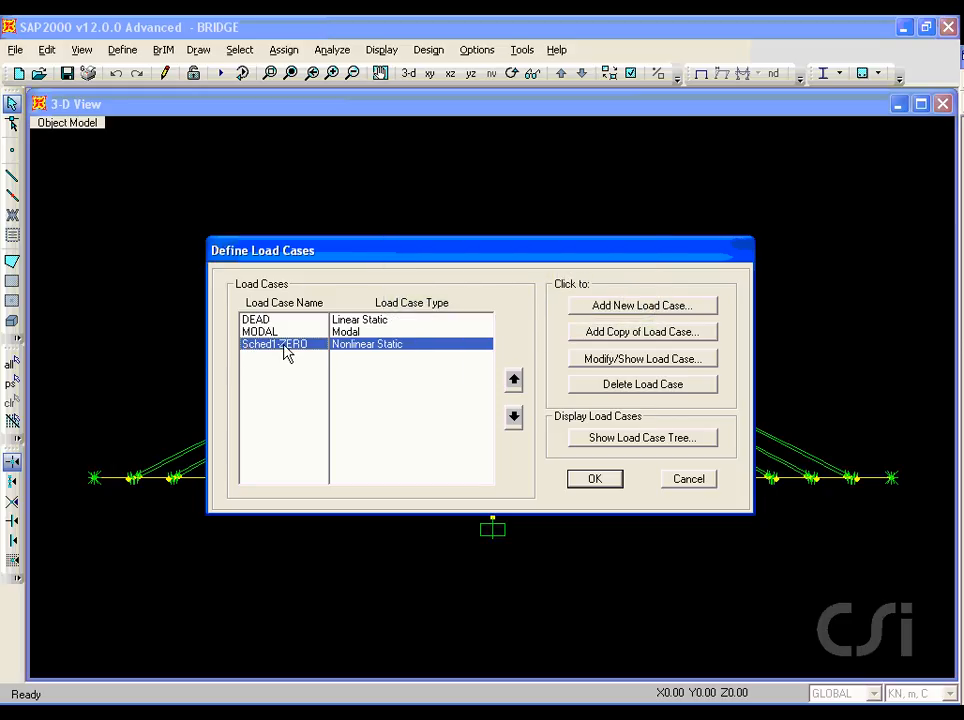
left_click(652, 340)
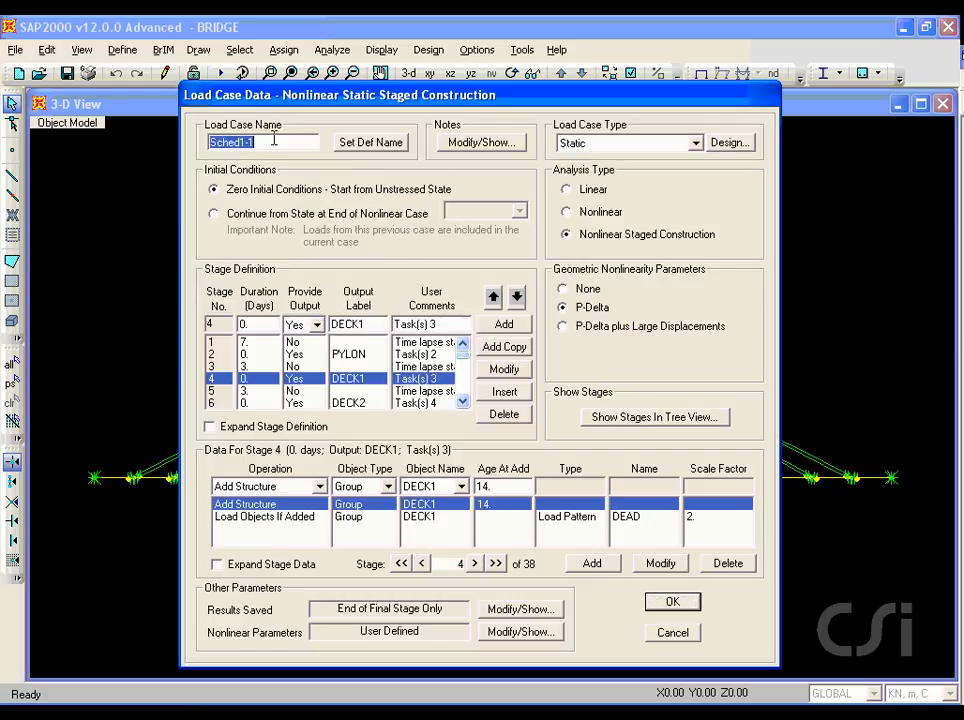
type("BRIDGE")
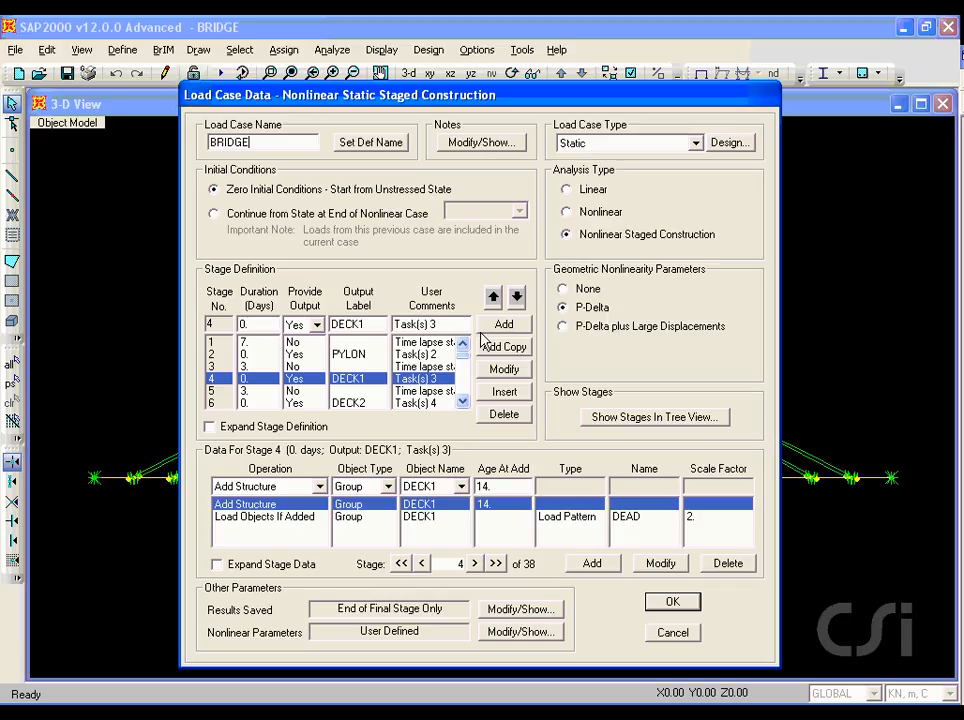
left_click(300, 342)
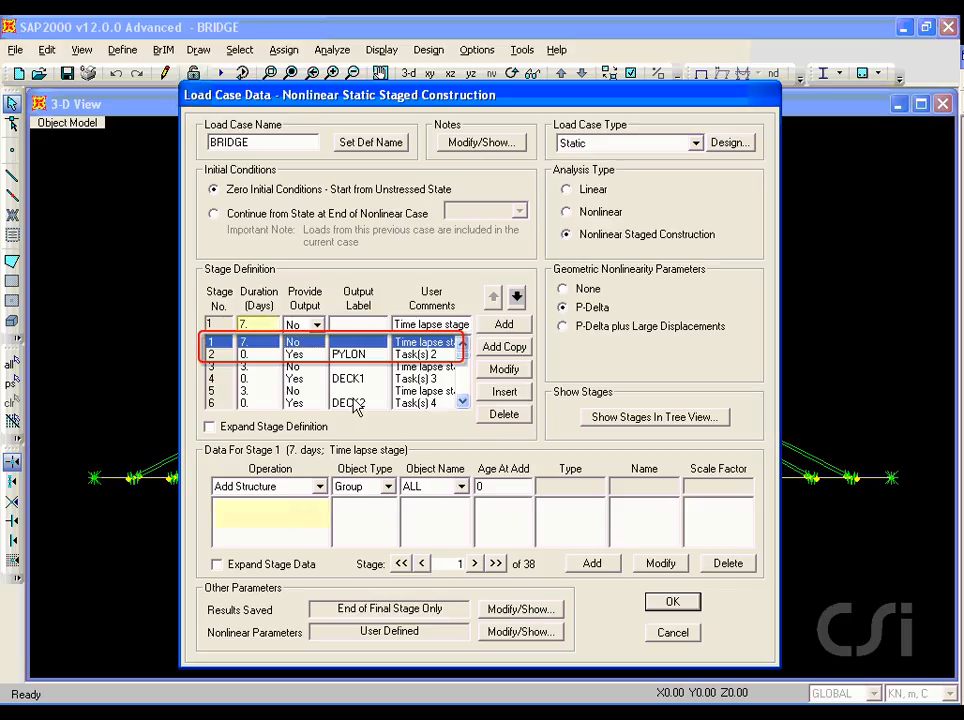
left_click(353, 355)
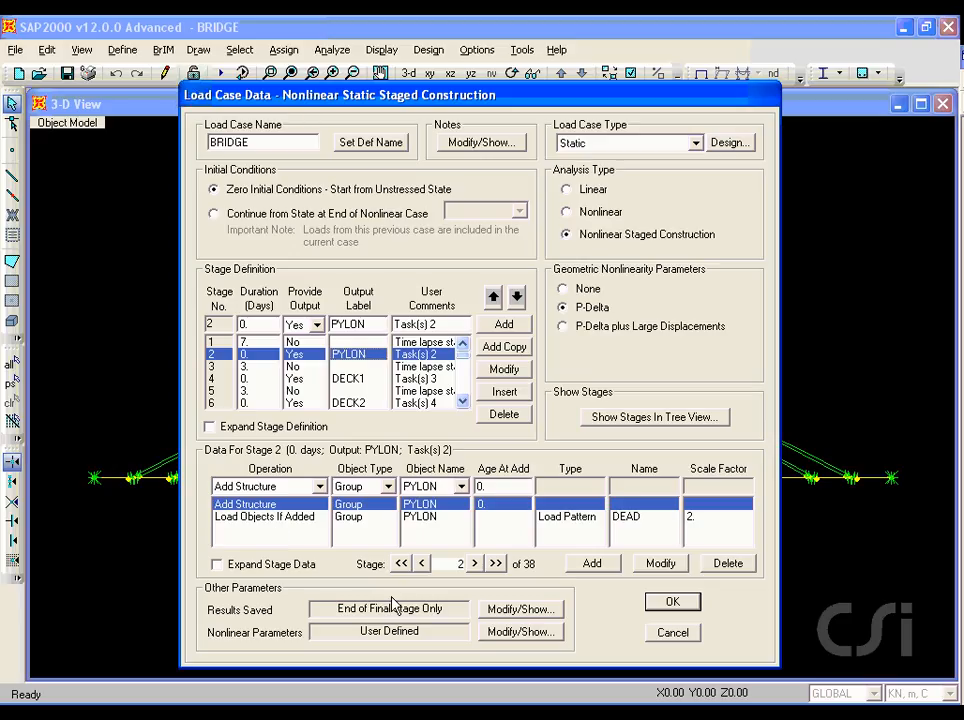
Step: Save BRIDGE results two or more times in each stage with at least 5 time-dependent steps, then accept the load case definitions
left_click(521, 612)
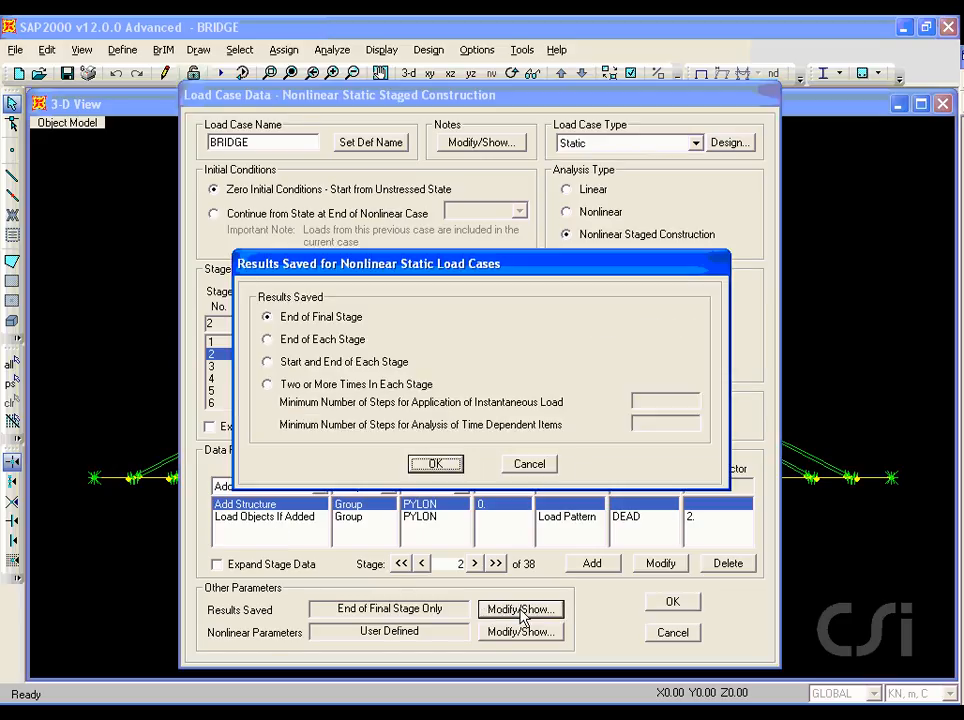
left_click(267, 385)
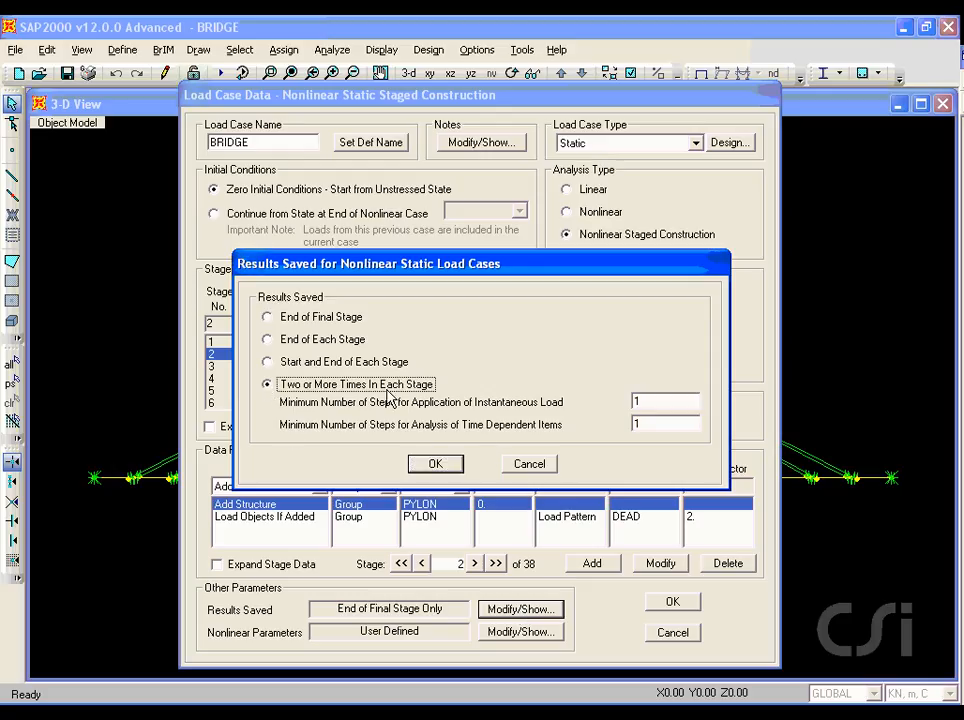
double_click(647, 425)
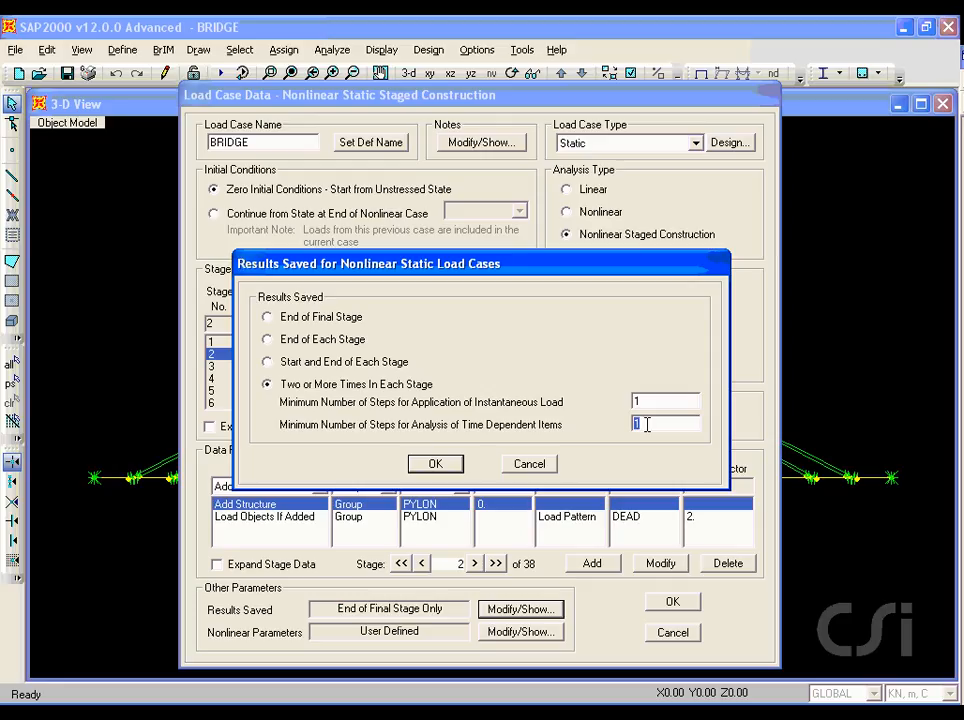
type("5")
left_click(435, 463)
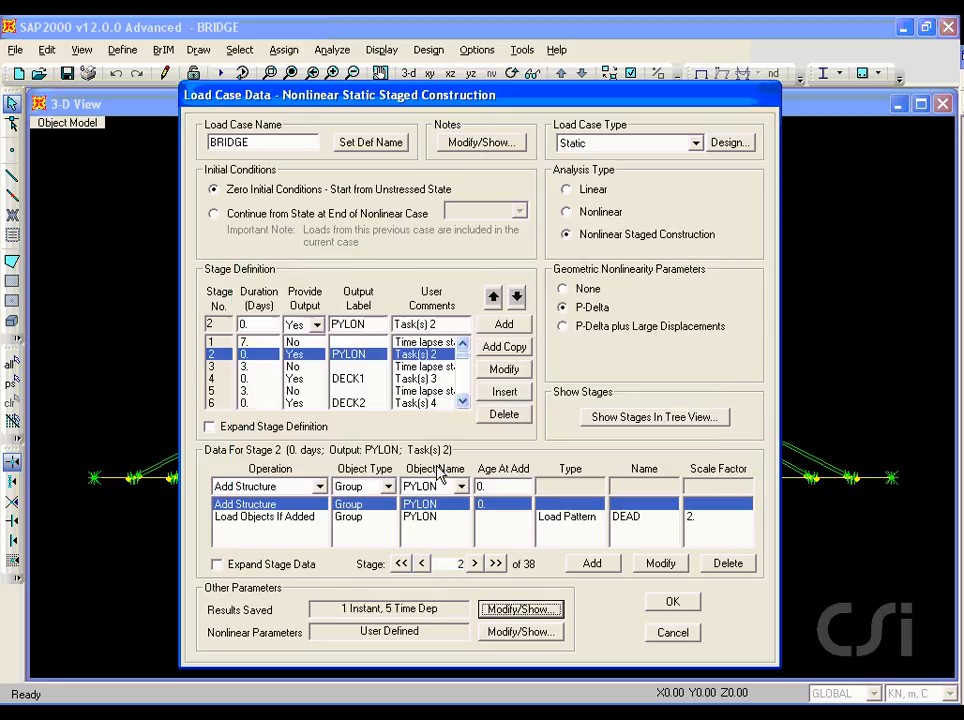
left_click(673, 602)
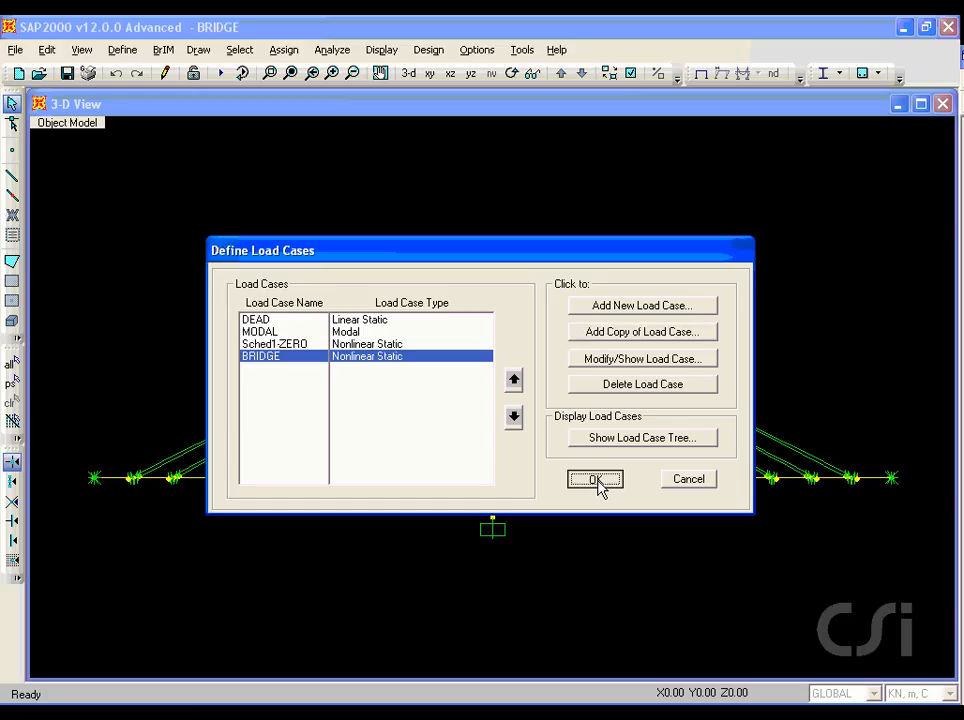
left_click(596, 480)
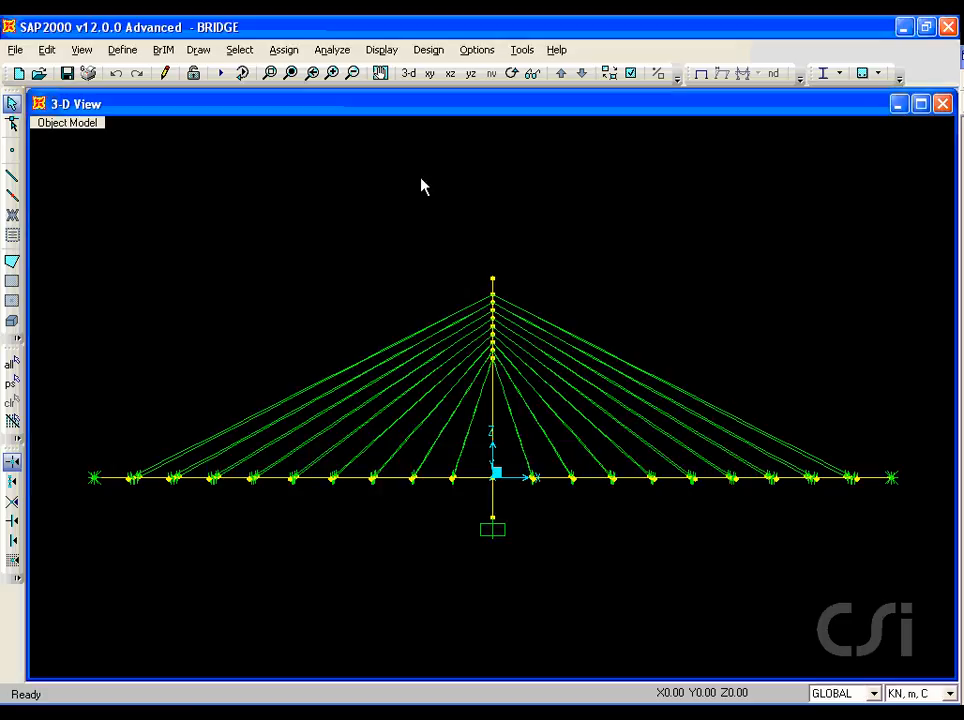
Step: Exclude the DEAD, MODAL and Sched1-ZERO cases from the run, analyze only BRIDGE, and dismiss the completed analysis report
left_click(221, 76)
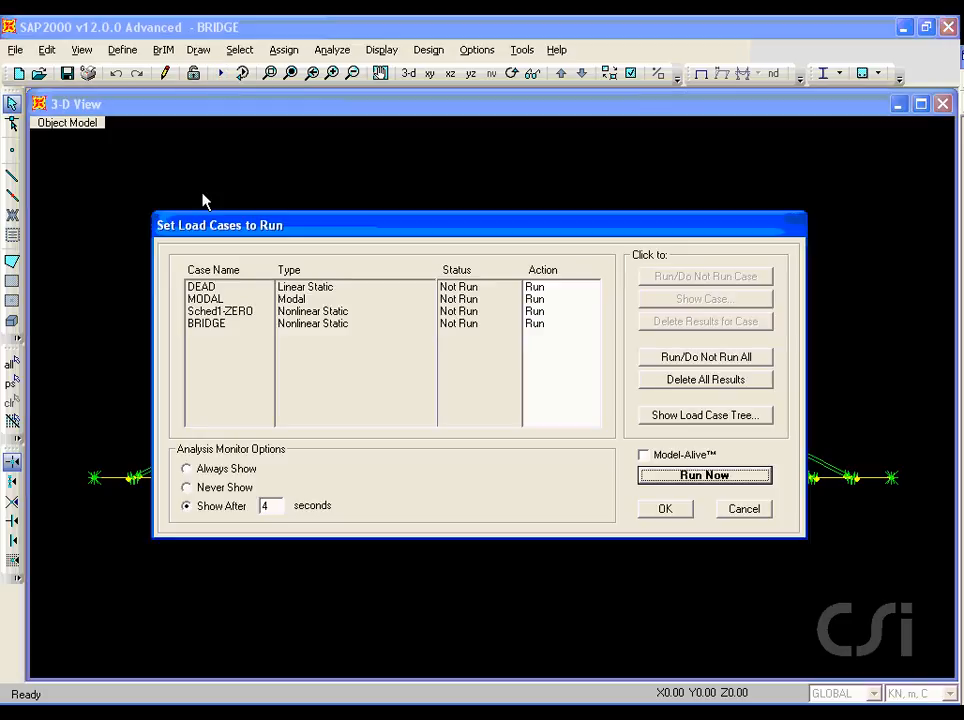
left_click(205, 288)
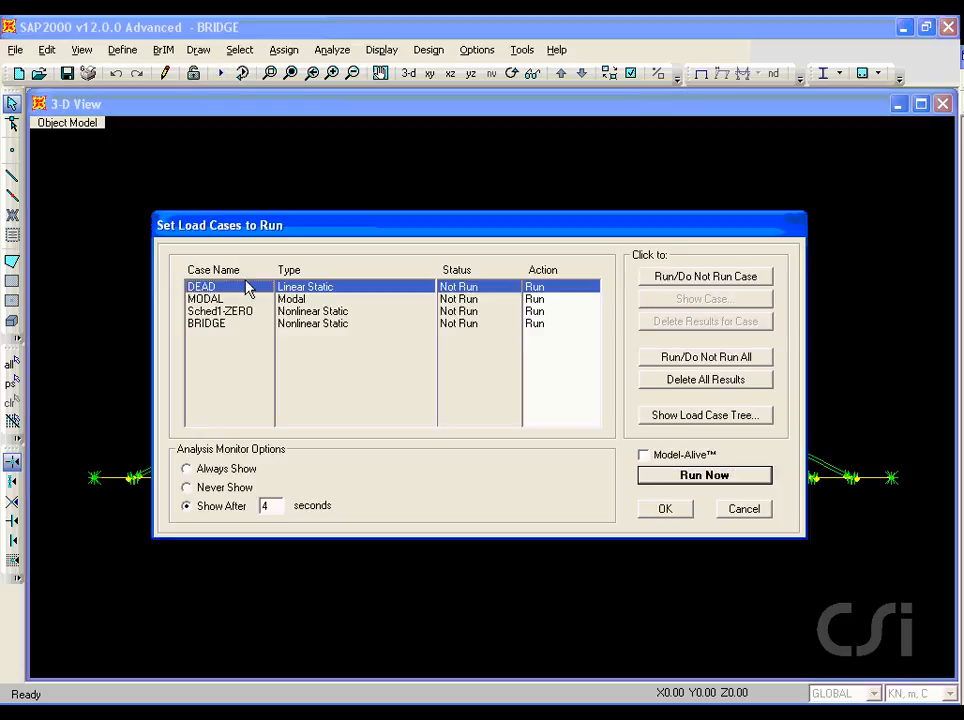
left_click(676, 279)
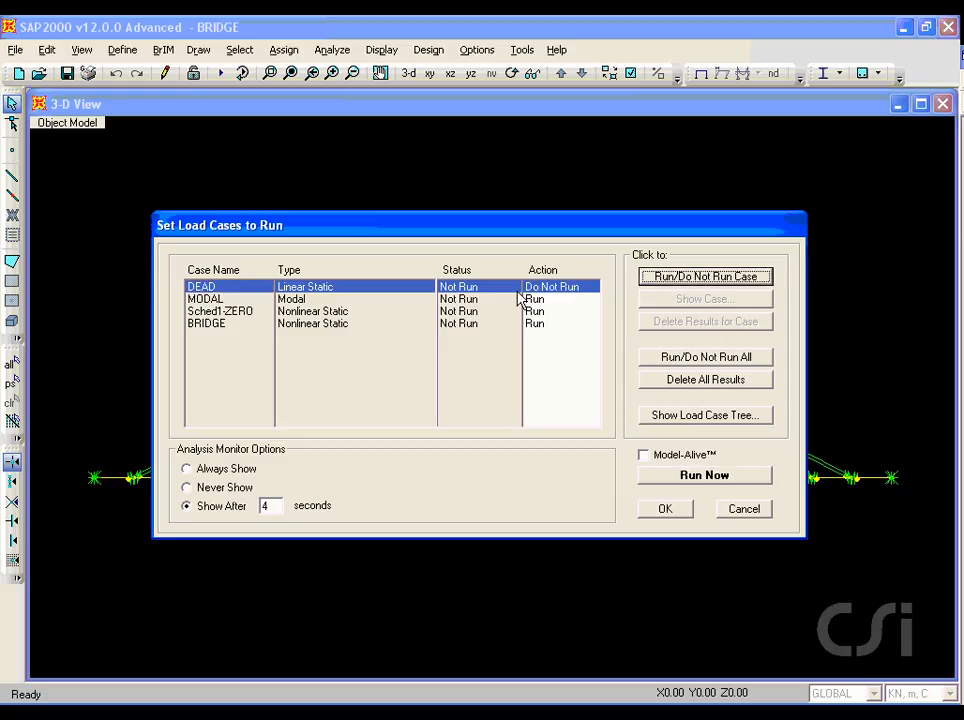
left_click(212, 299)
left_click(671, 279)
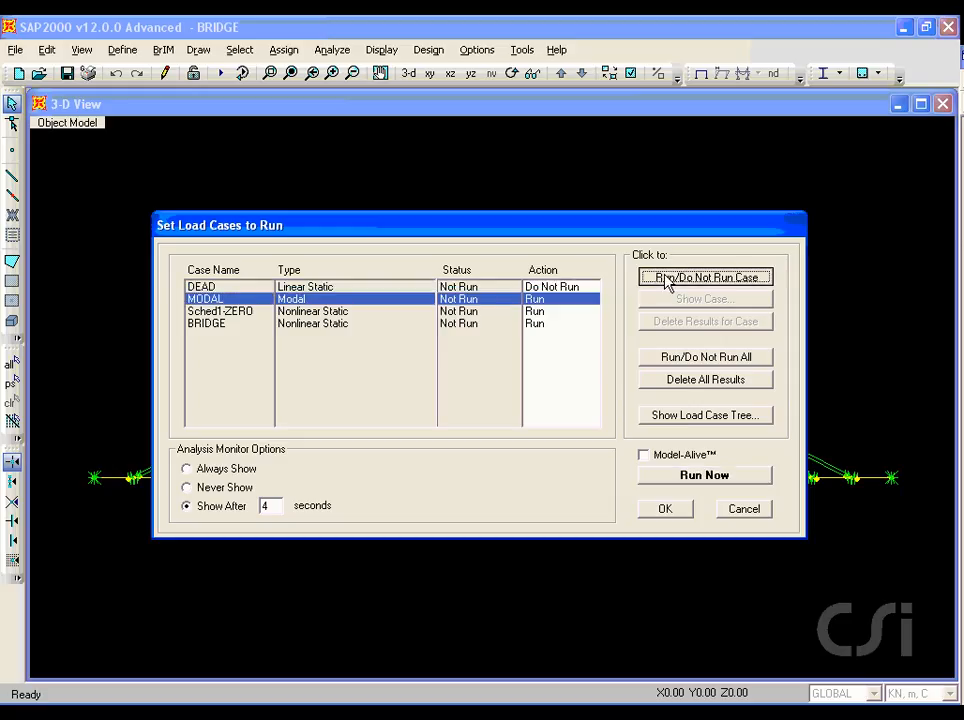
left_click(230, 312)
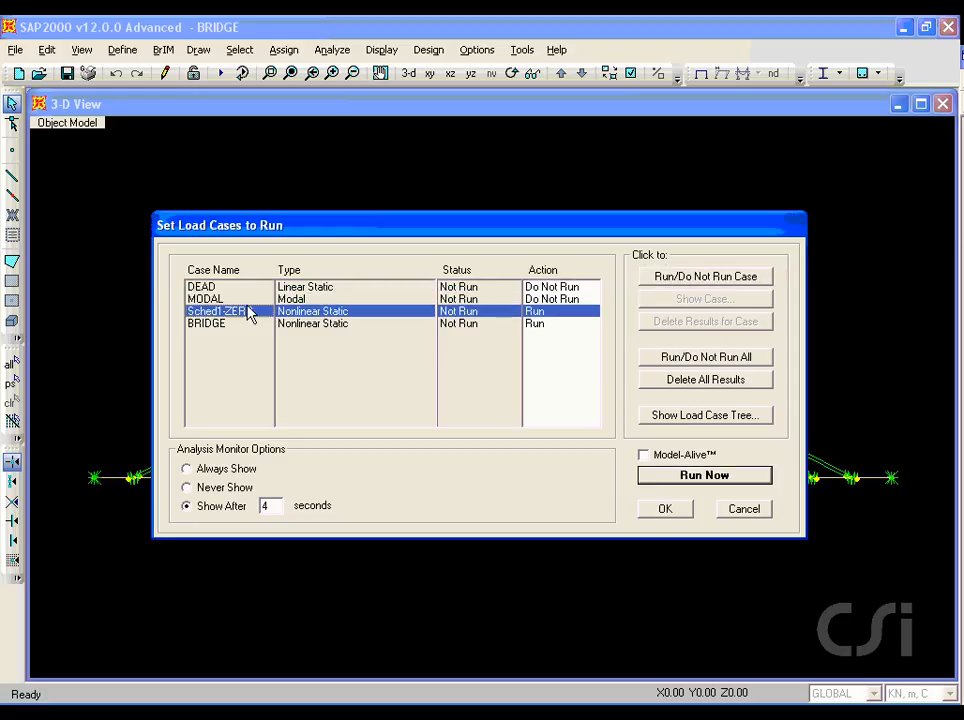
left_click(683, 280)
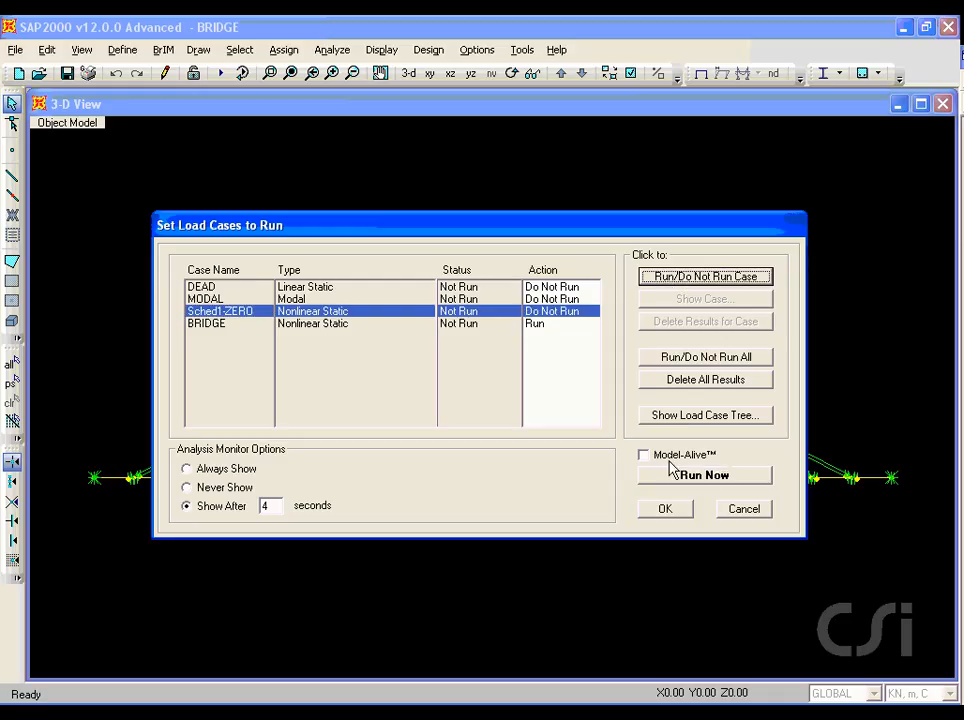
left_click(705, 476)
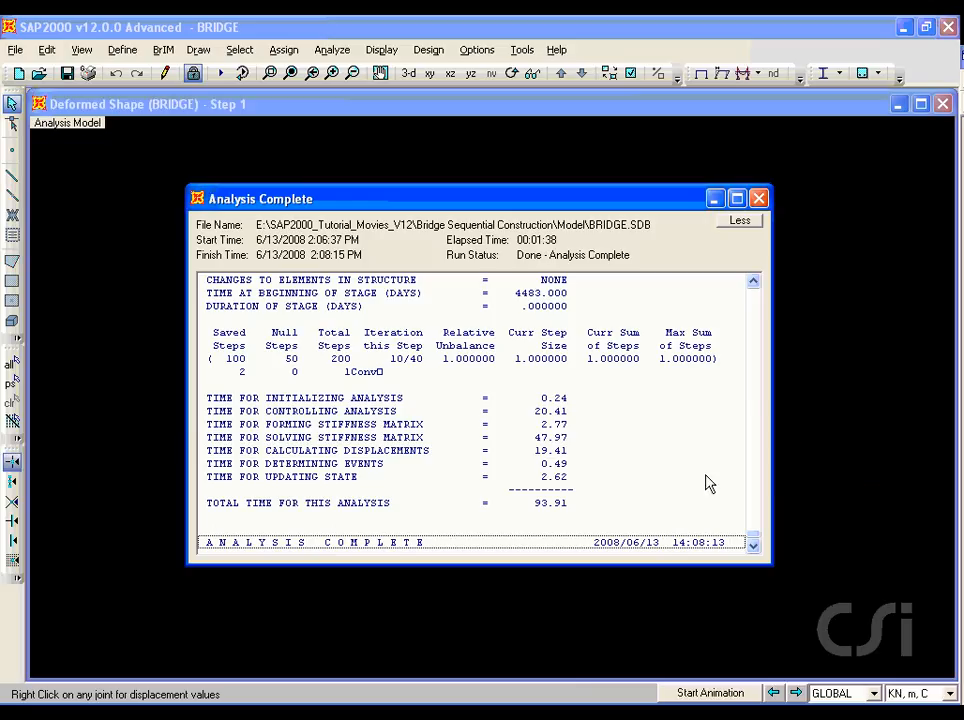
left_click(759, 199)
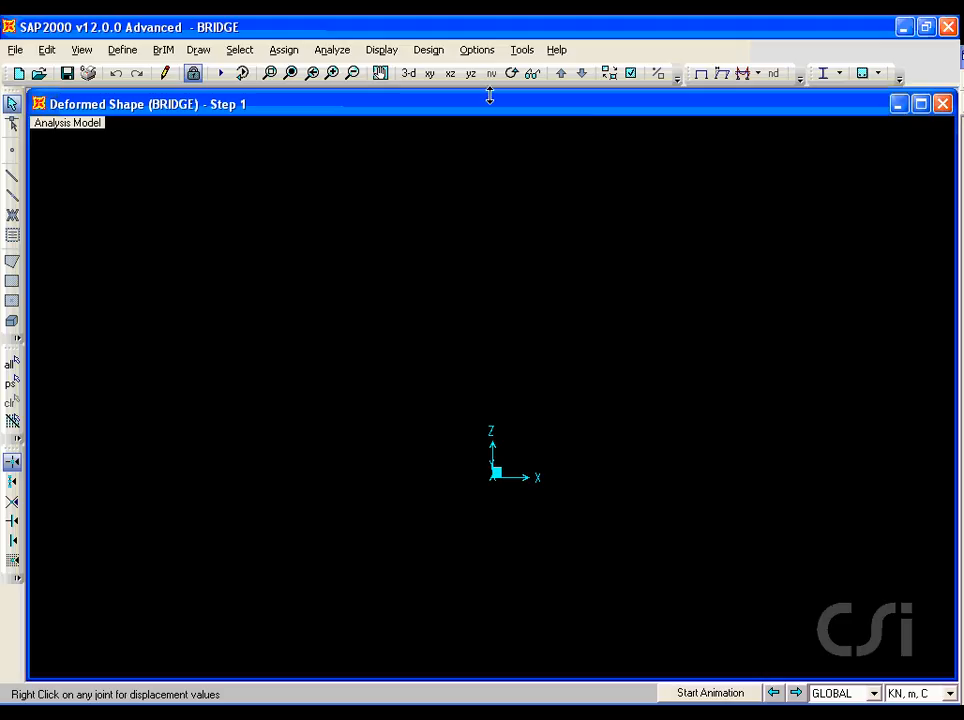
Step: Display the frame Moment 3-3 diagram for the BRIDGE case at step 60
left_click(384, 50)
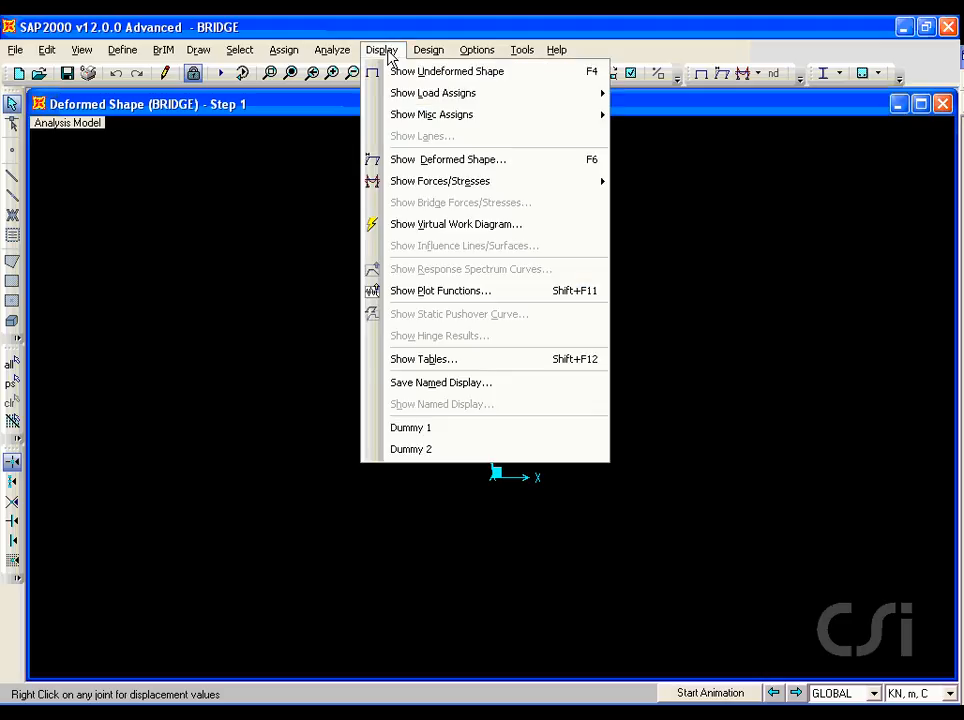
mouse_move(378, 183)
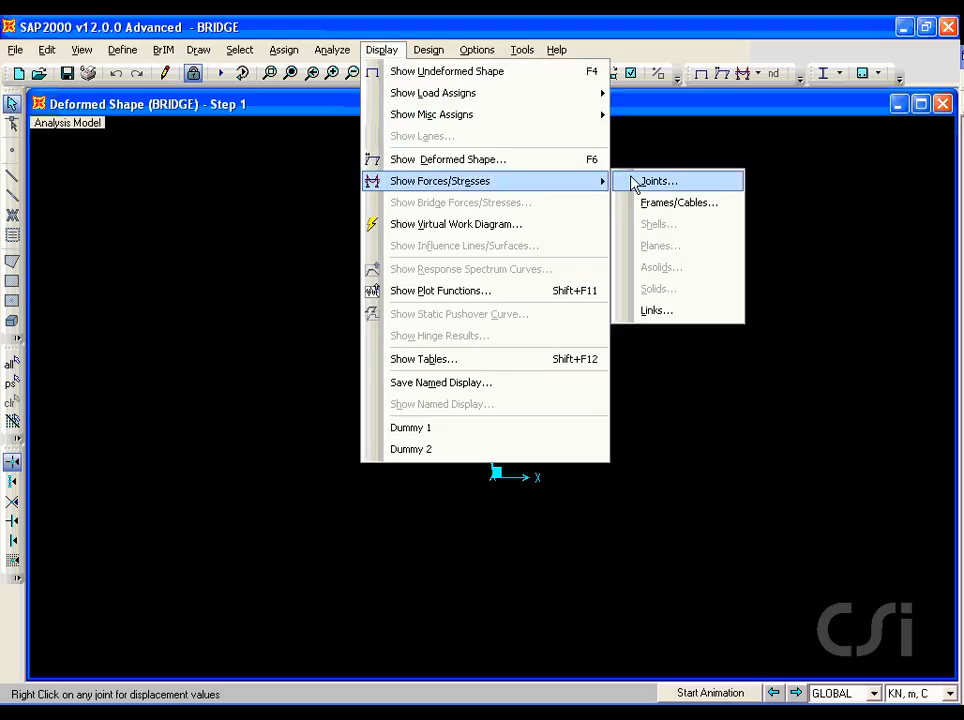
left_click(646, 204)
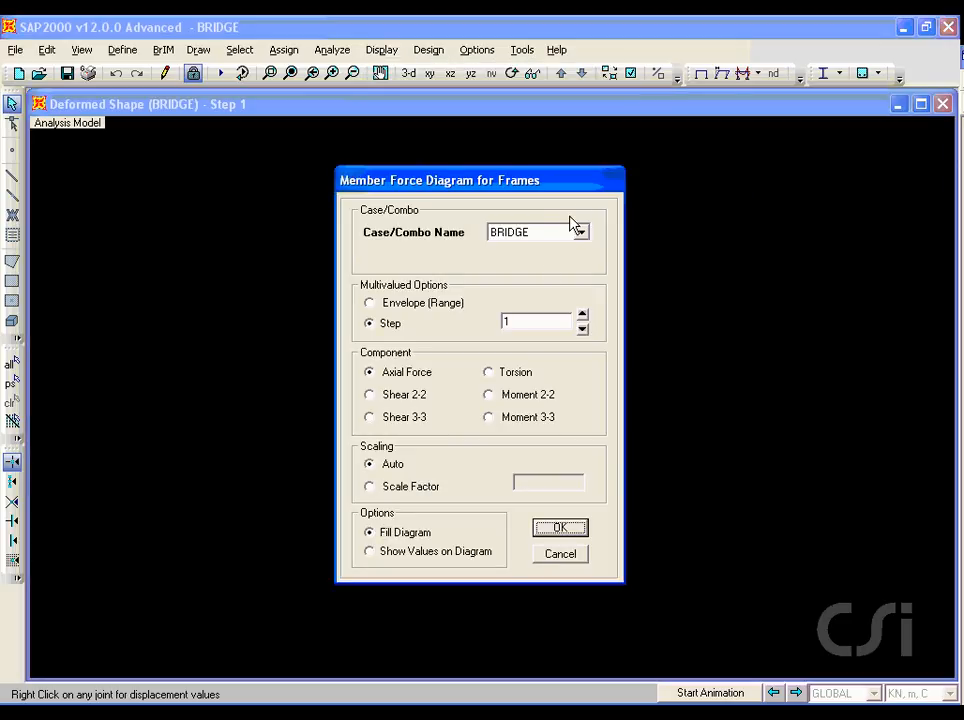
double_click(540, 318)
type("60")
left_click(489, 417)
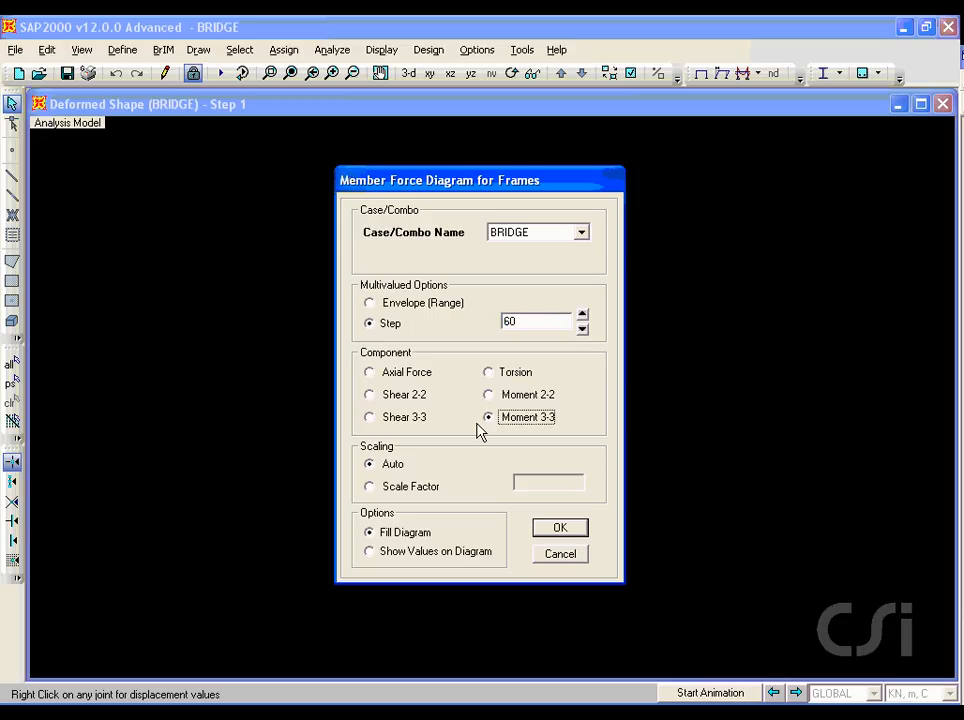
left_click(548, 527)
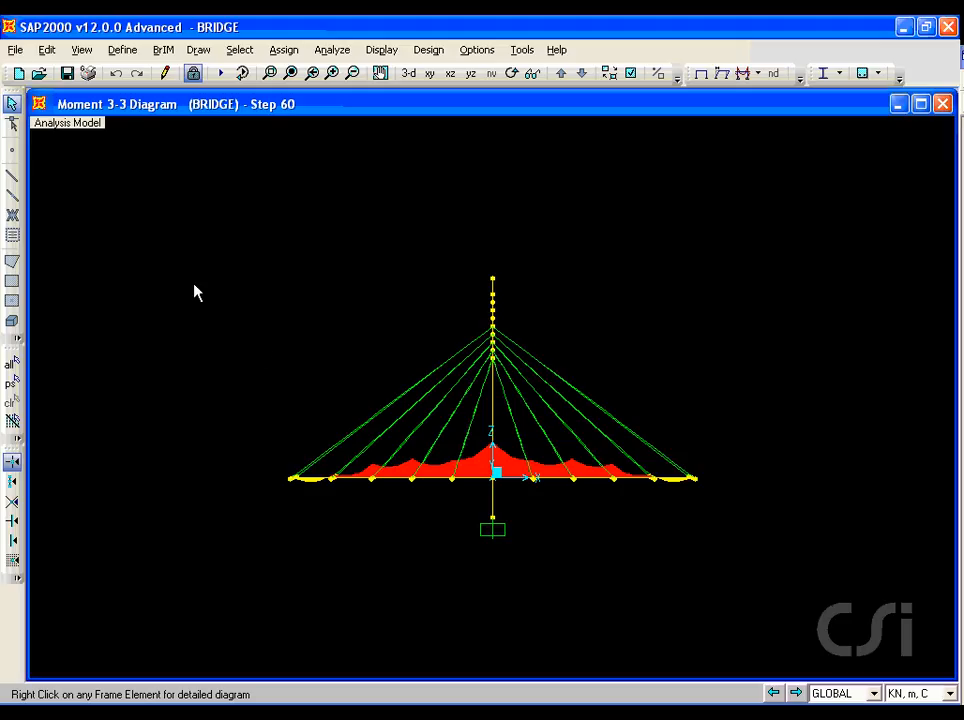
Step: Create the multi-step animation video BRIDGE.avi of the BRIDGE moment results for steps 0 to 170 at 10 frames per second, uncompressed
left_click(16, 50)
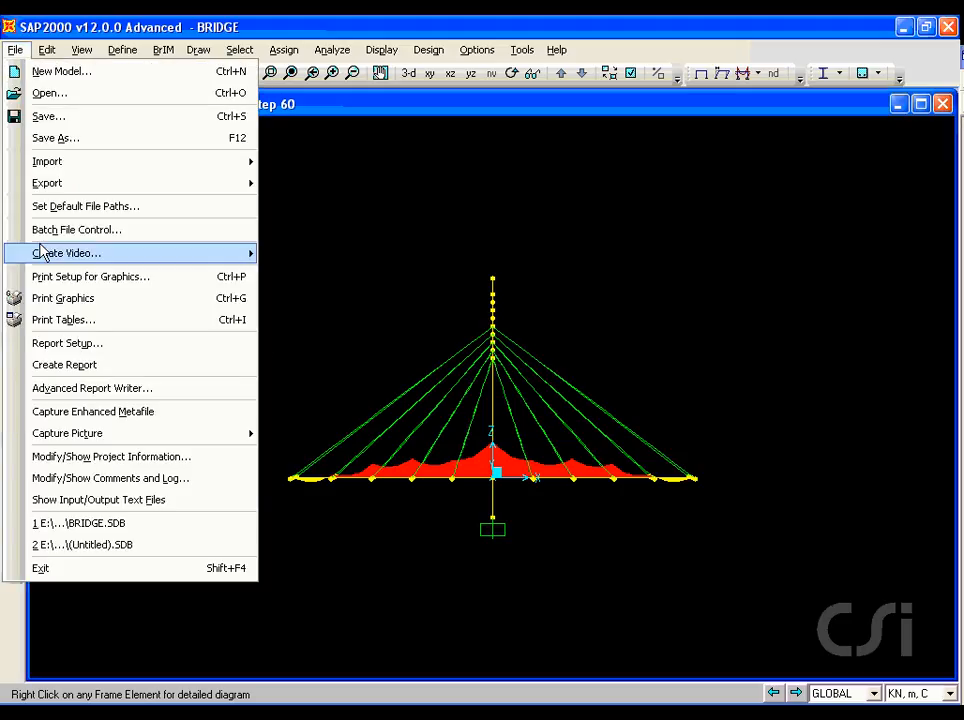
mouse_move(73, 253)
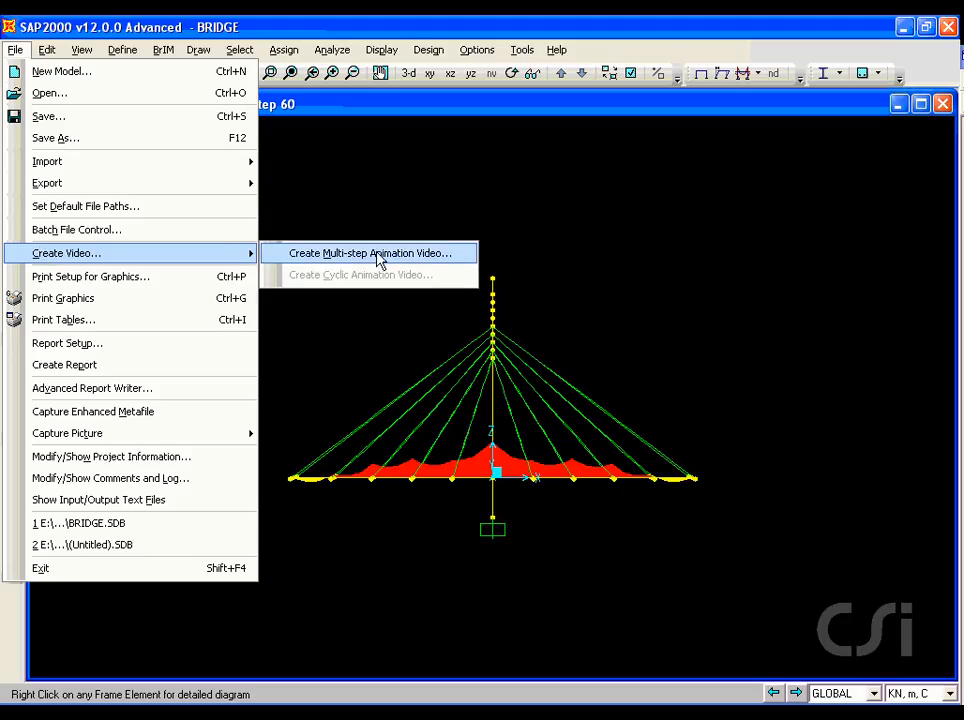
left_click(343, 253)
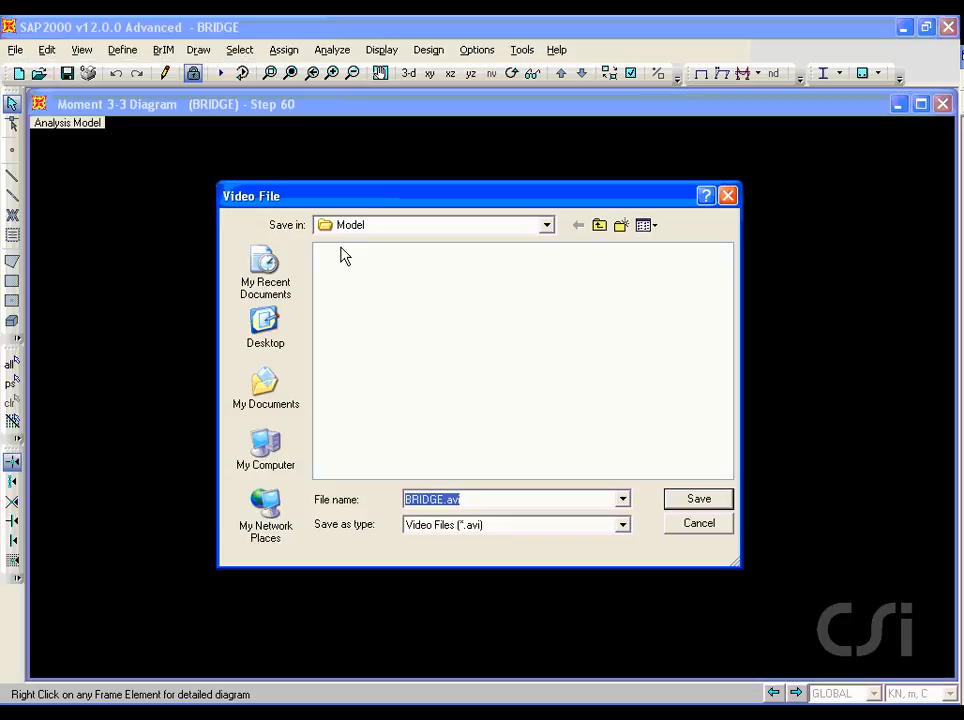
left_click(697, 500)
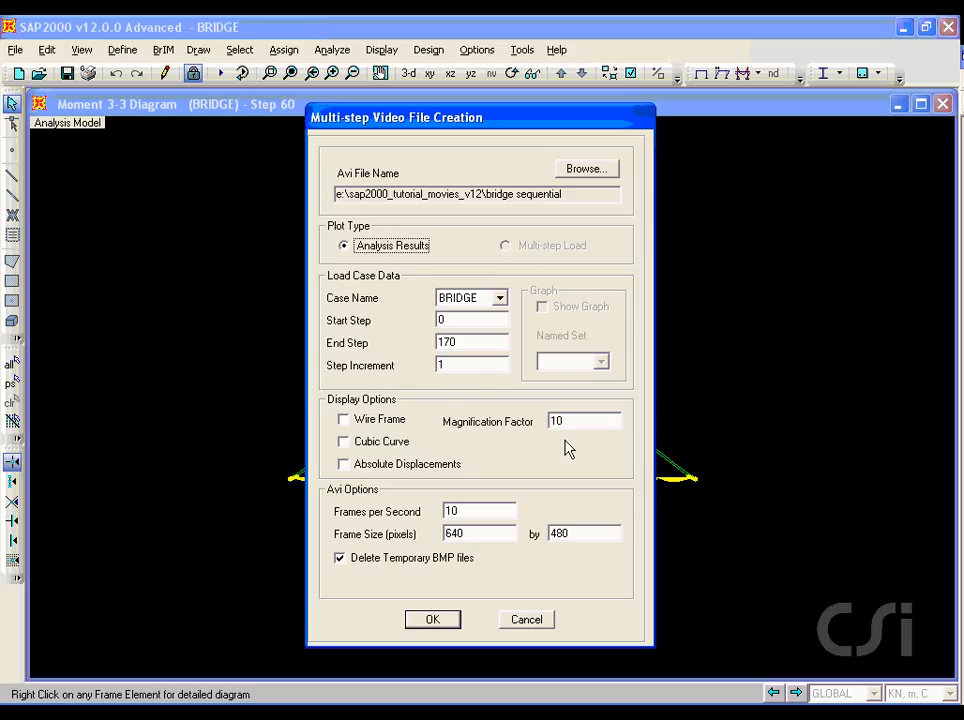
left_click(433, 618)
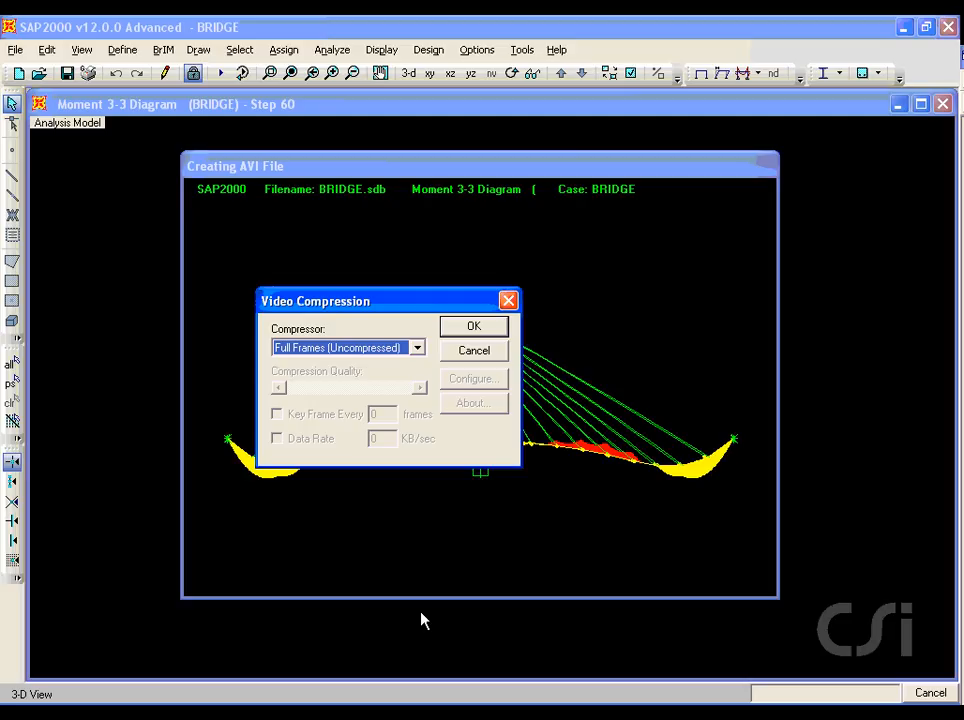
left_click(473, 329)
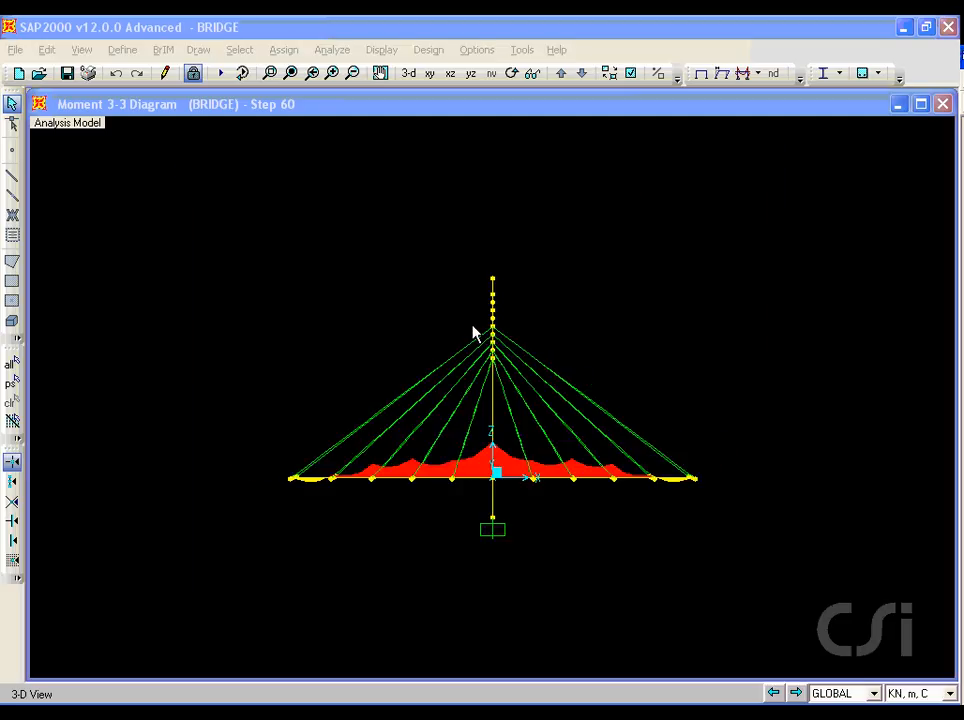
Step: Return the model to its undeformed shape and open the plot function definitions for the BRIDGE case
left_click(697, 82)
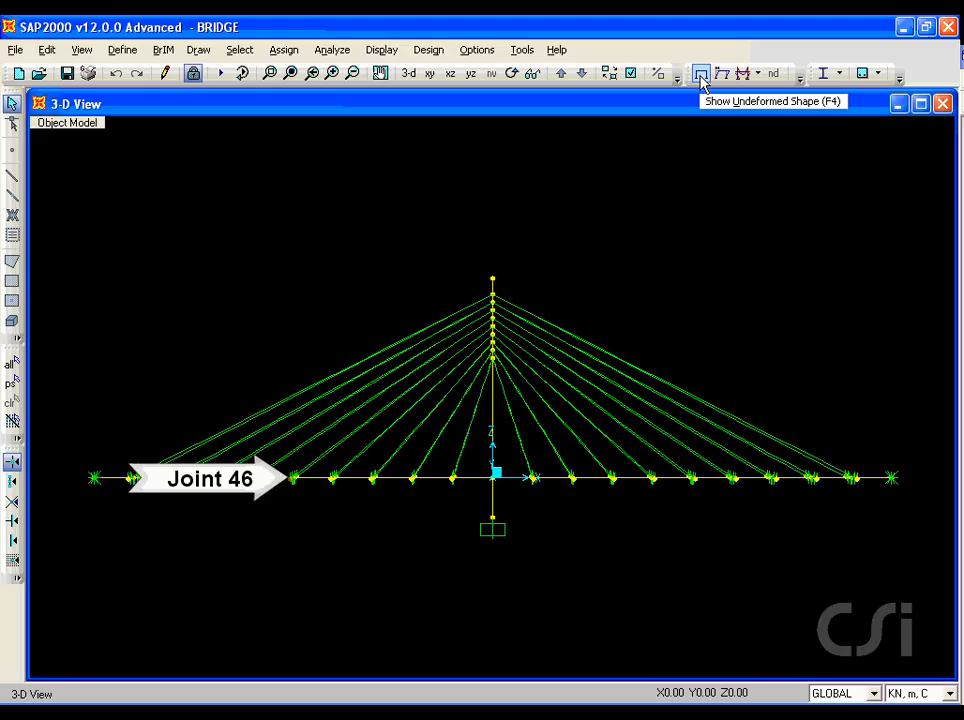
left_click(386, 52)
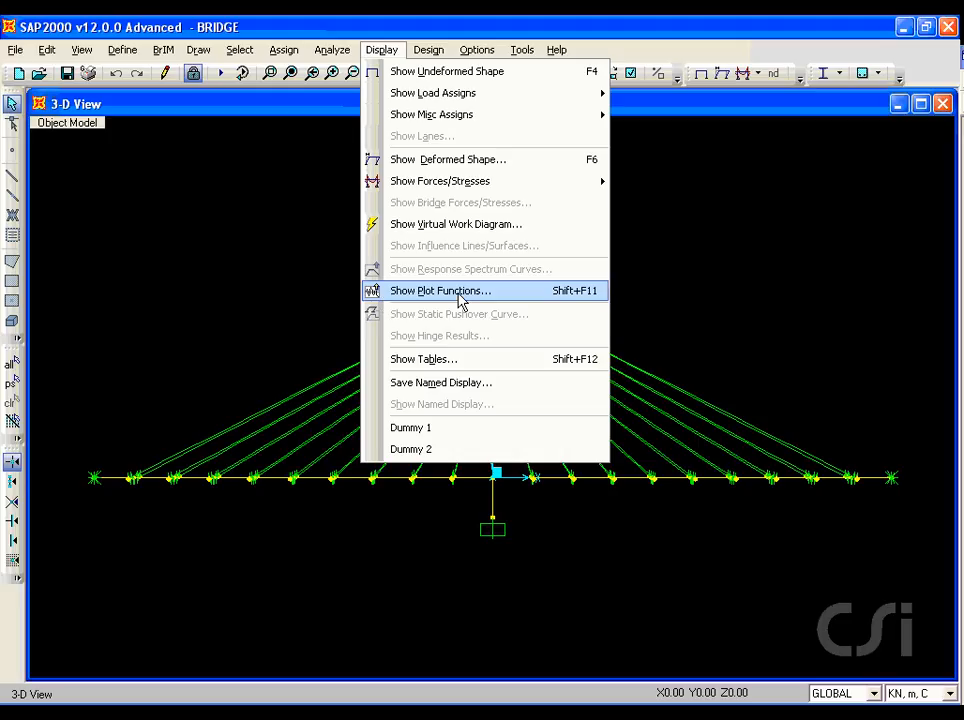
left_click(456, 292)
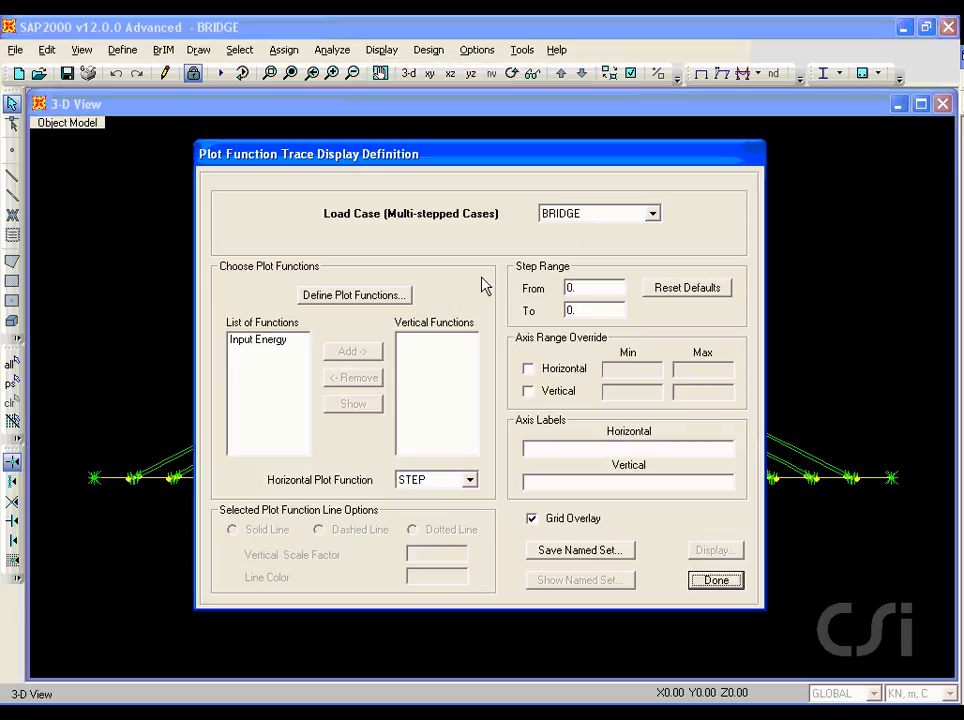
key("ctrl+shift+d")
left_click_drag(311, 308, 345, 309)
key("Escape")
left_click(347, 295)
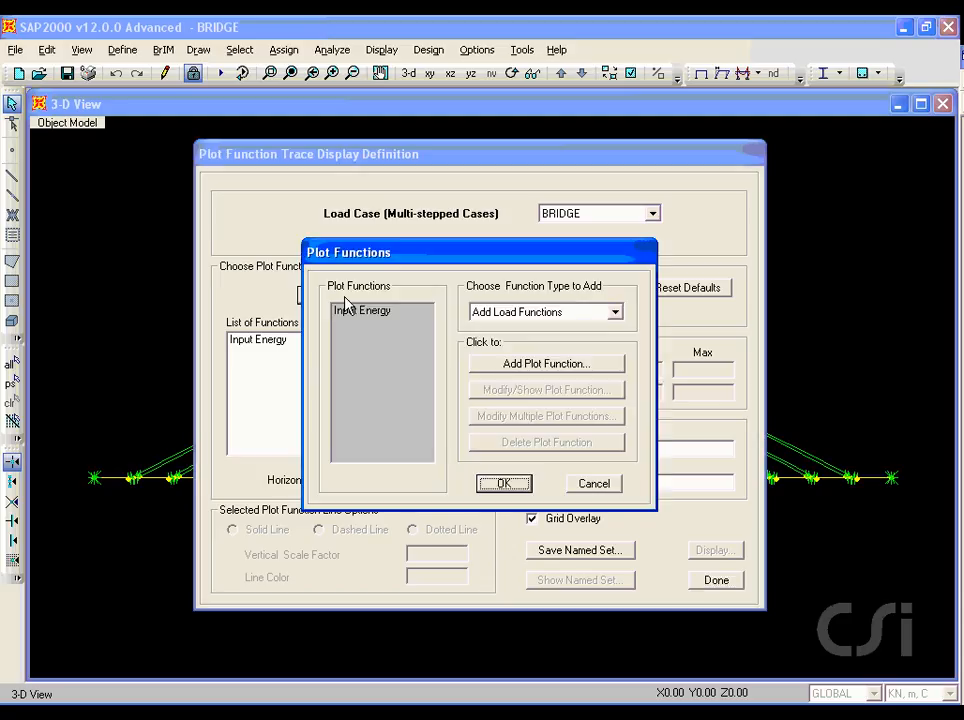
Step: Add a joint plot function for the UX displacement of joint 46 and accept the plot function list
left_click(527, 314)
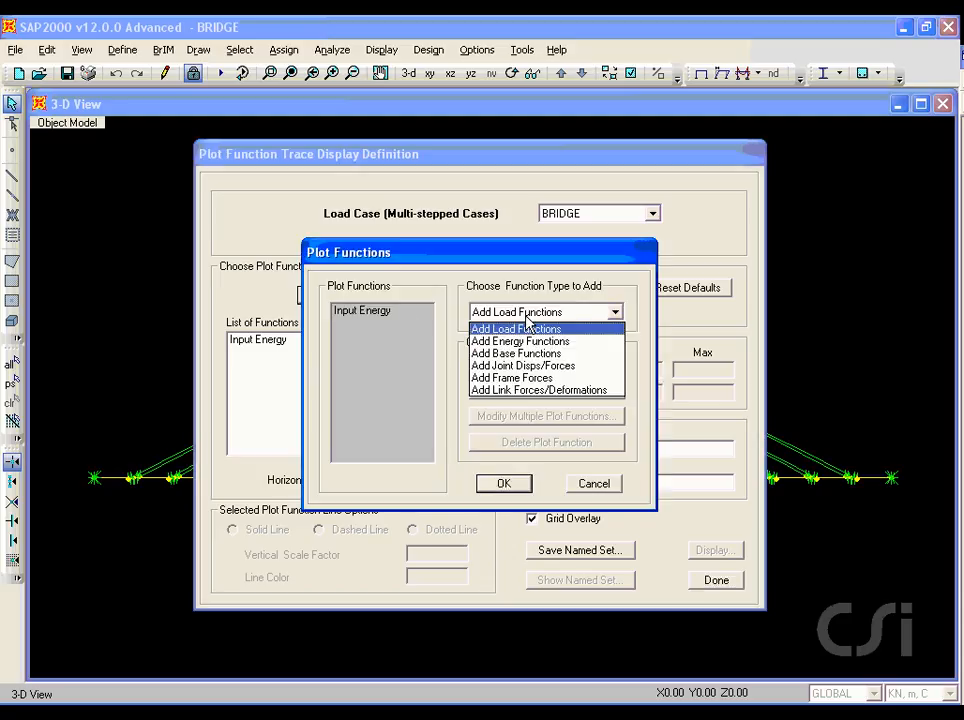
left_click(545, 367)
left_click(545, 366)
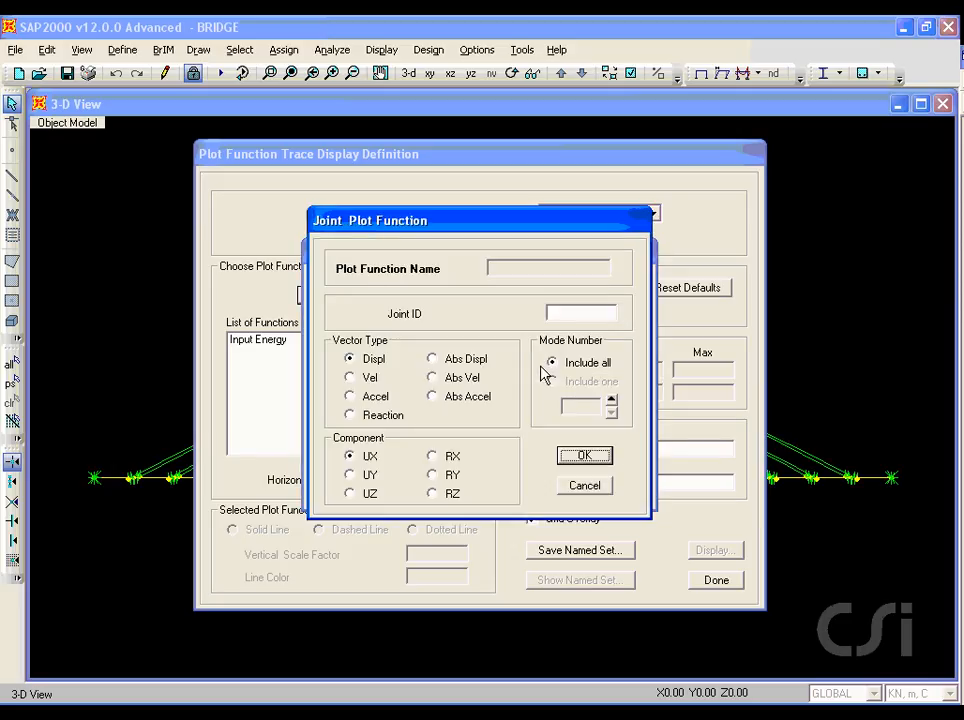
left_click(562, 314)
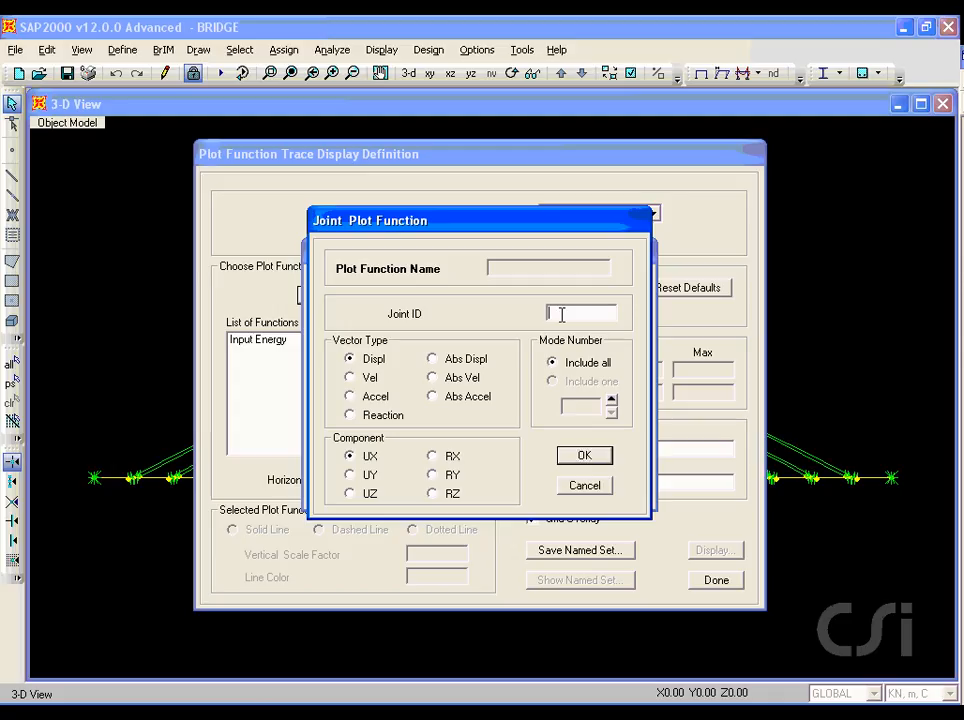
type("46")
left_click_drag(340, 462, 391, 464)
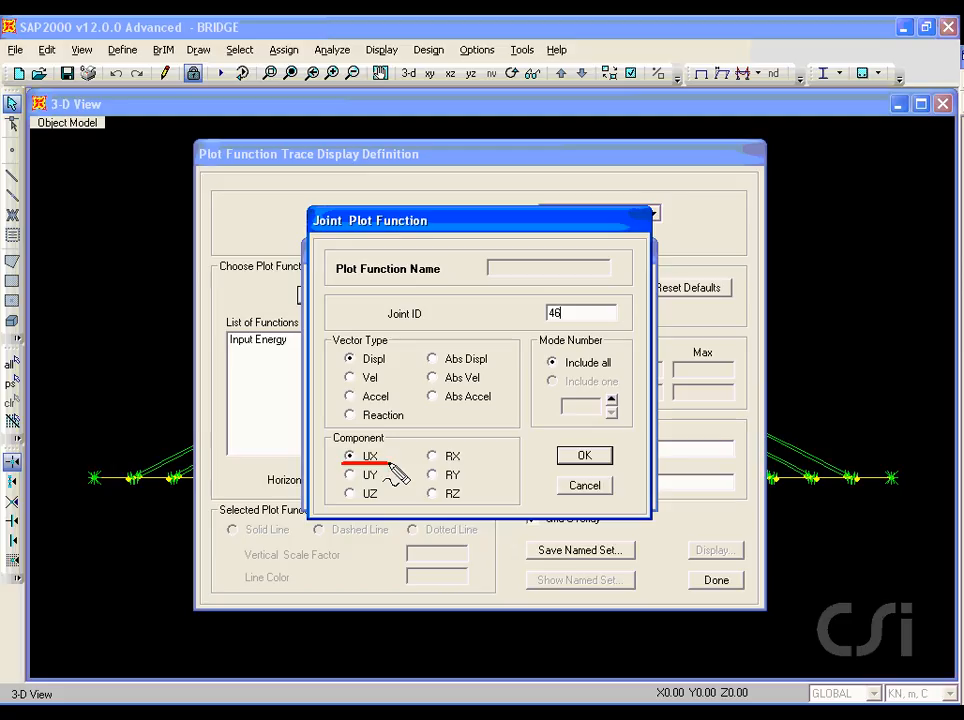
left_click(584, 456)
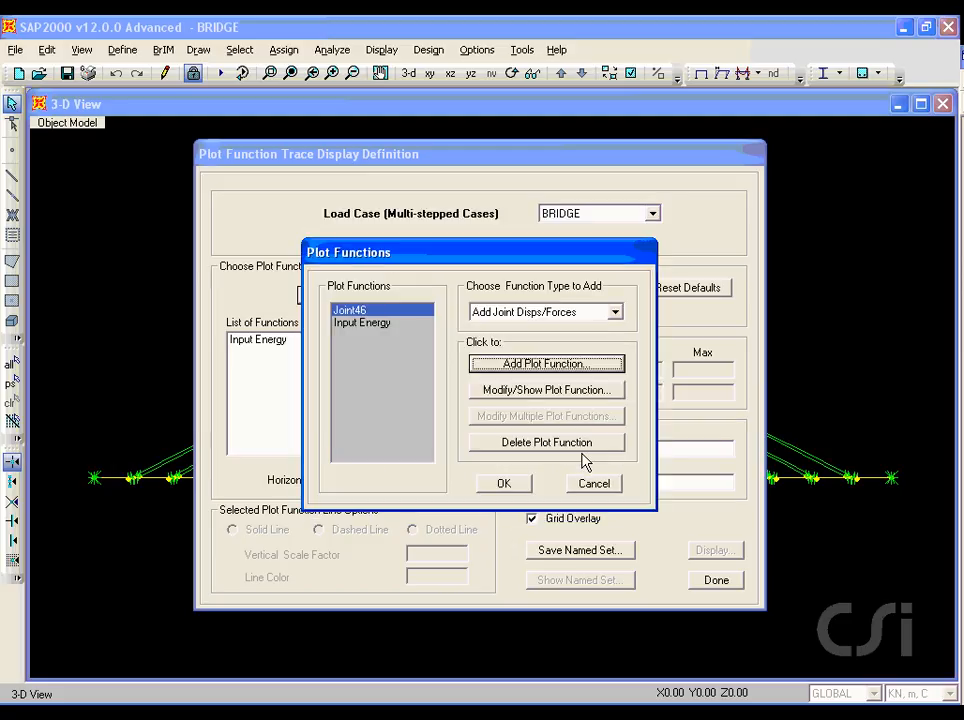
left_click(504, 484)
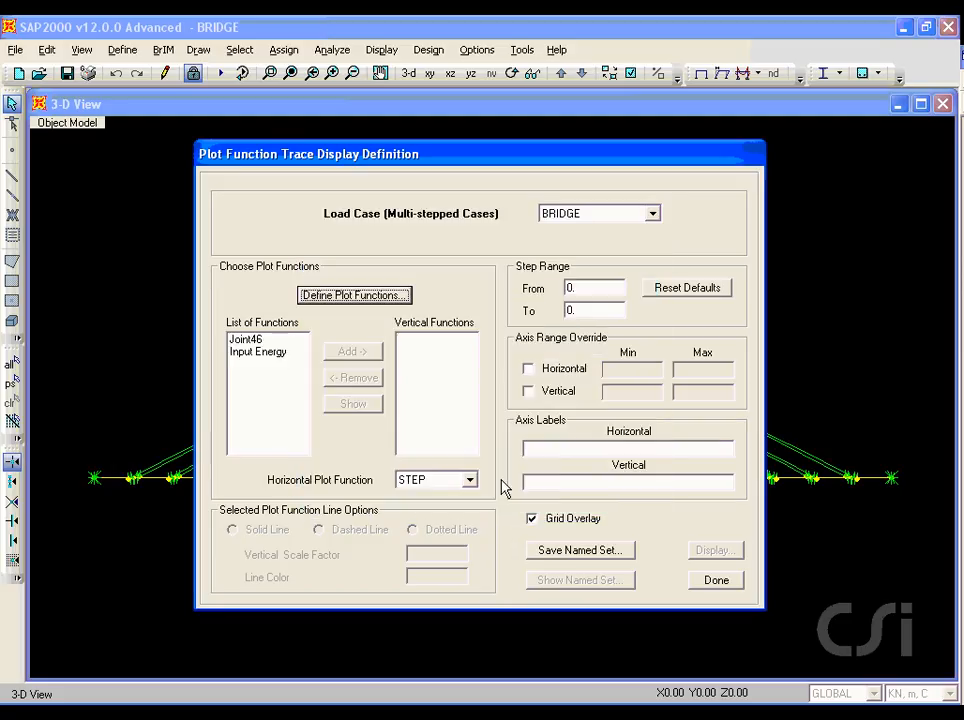
Step: Plot Joint46 against TIME with the horizontal axis maximum overridden to 300, then dismiss the plot
left_click(252, 341)
left_click(341, 357)
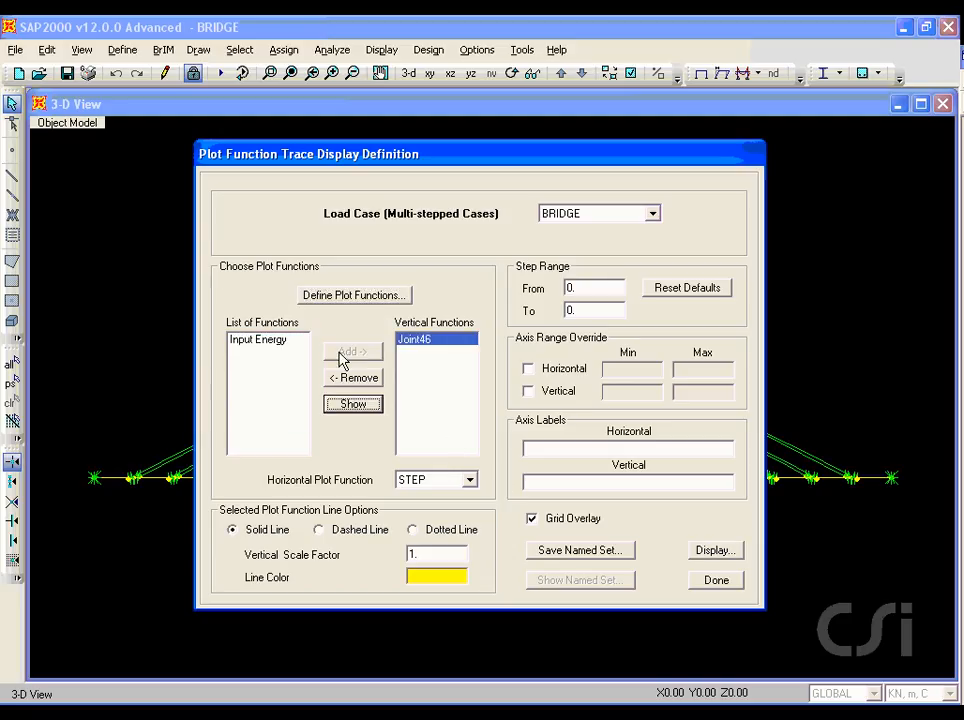
left_click(468, 481)
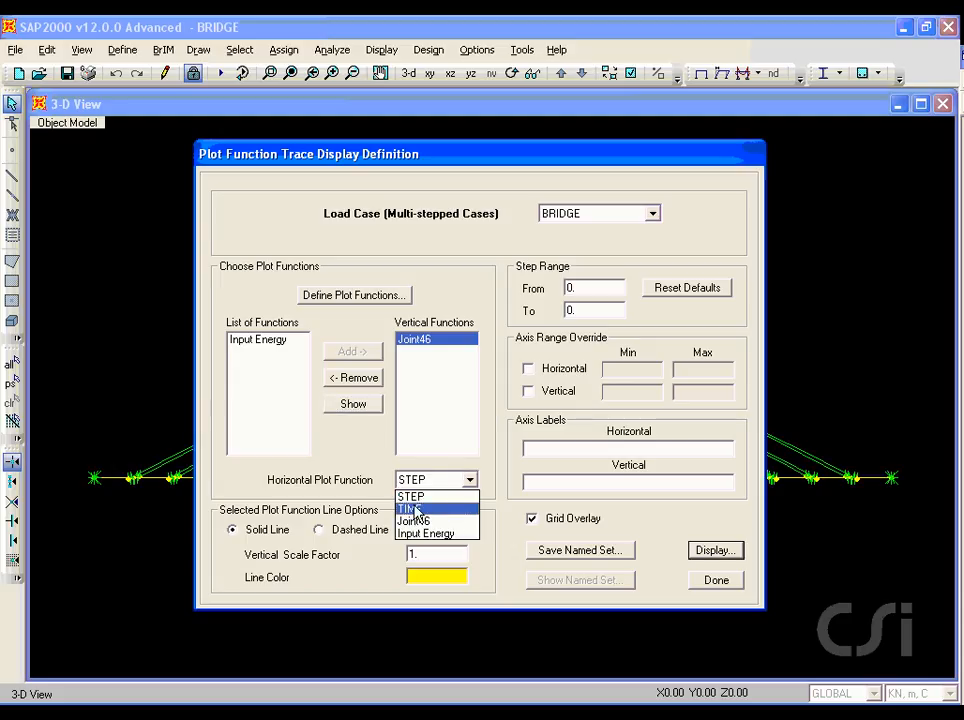
left_click(444, 510)
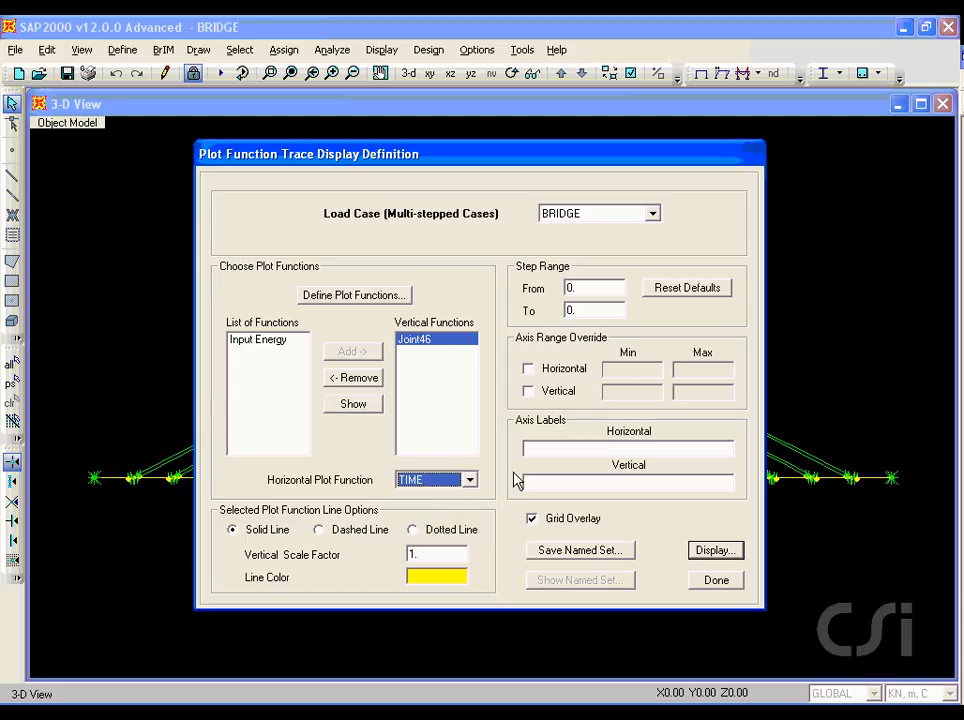
left_click(529, 370)
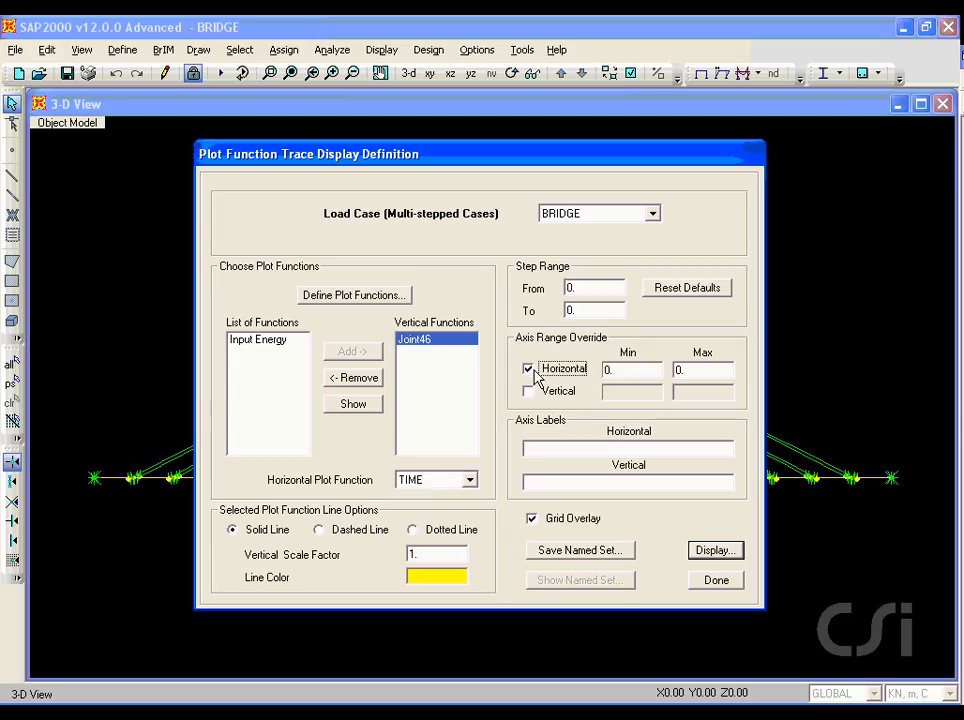
double_click(680, 369)
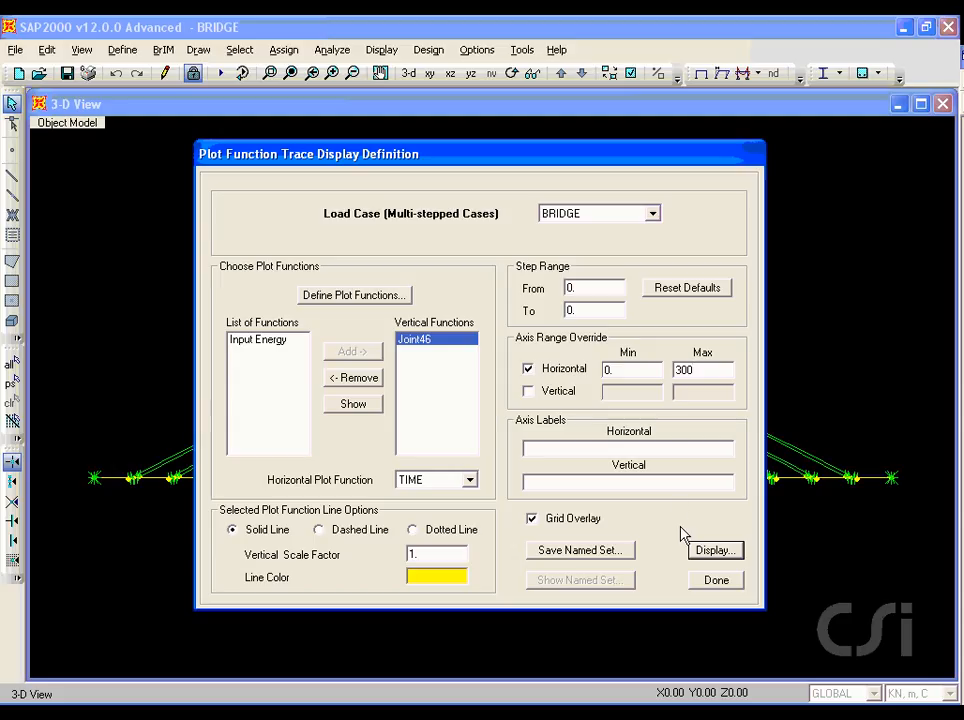
left_click(714, 551)
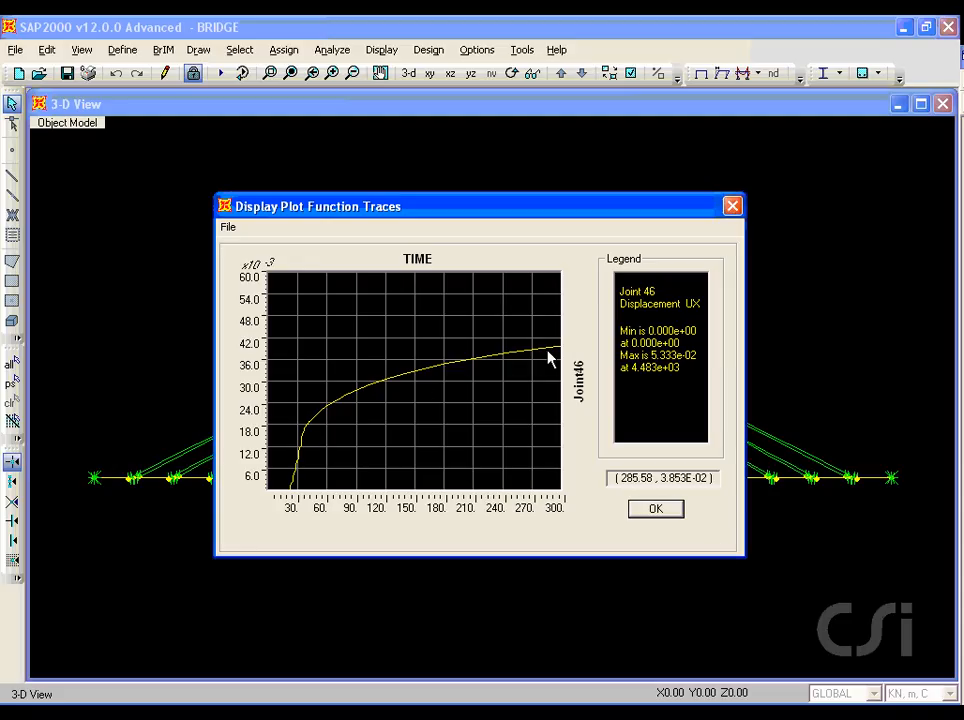
left_click(640, 509)
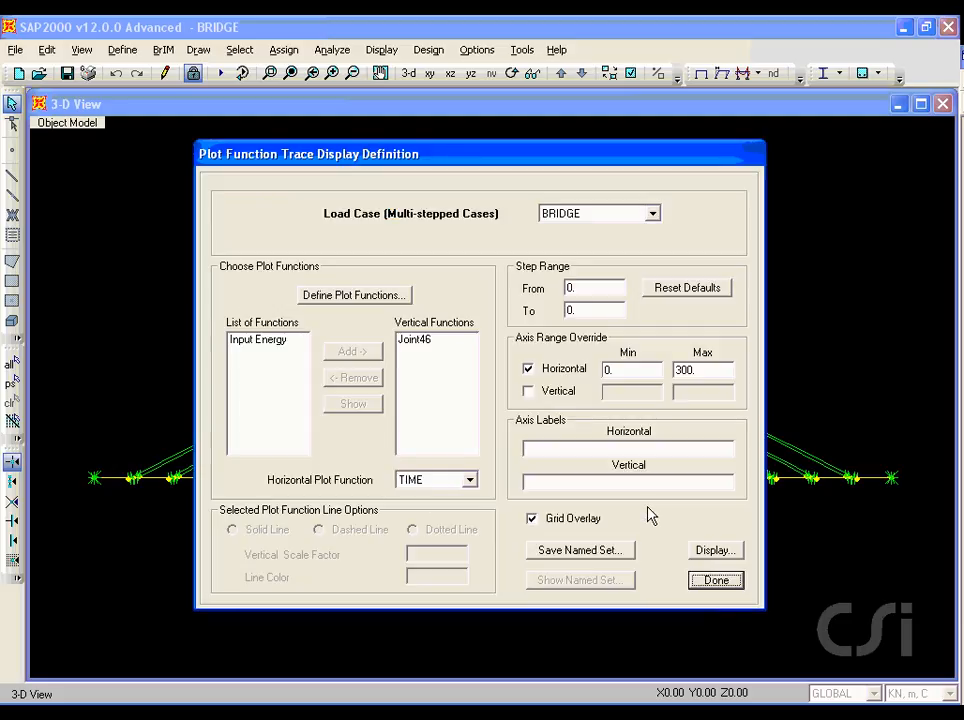
Step: Remove Joint46 from the vertical functions and finish the plot trace definition
left_click(415, 342)
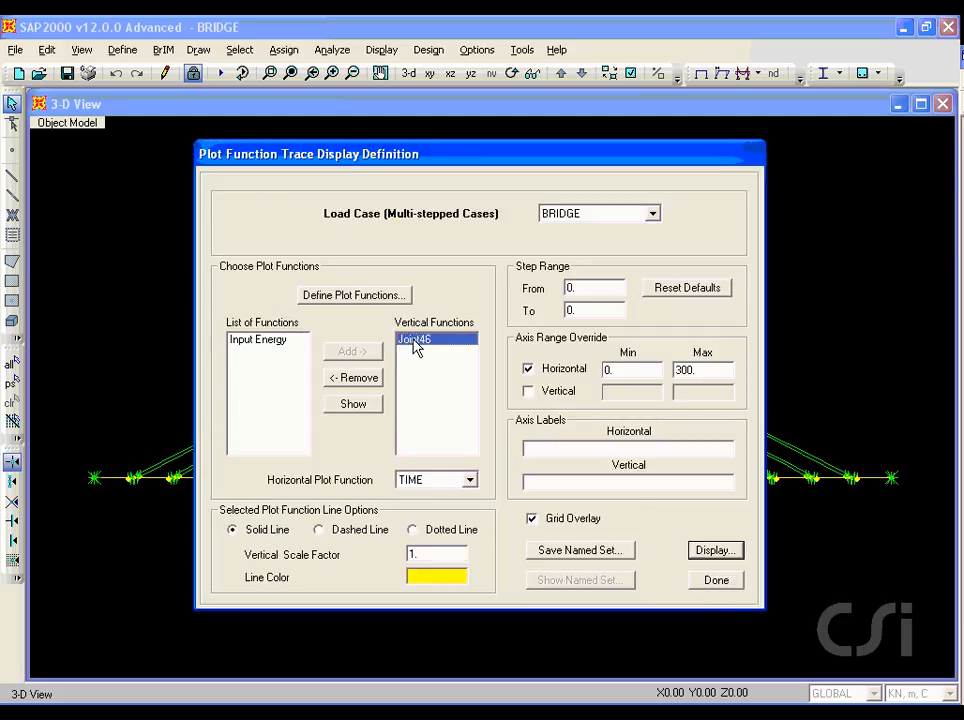
left_click(360, 379)
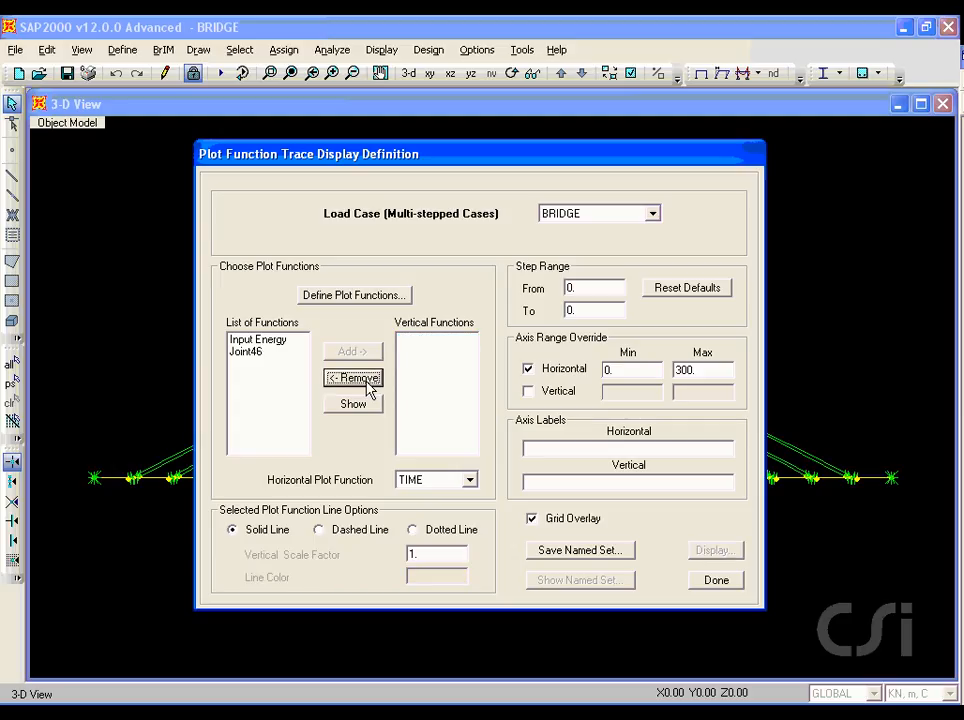
left_click(720, 581)
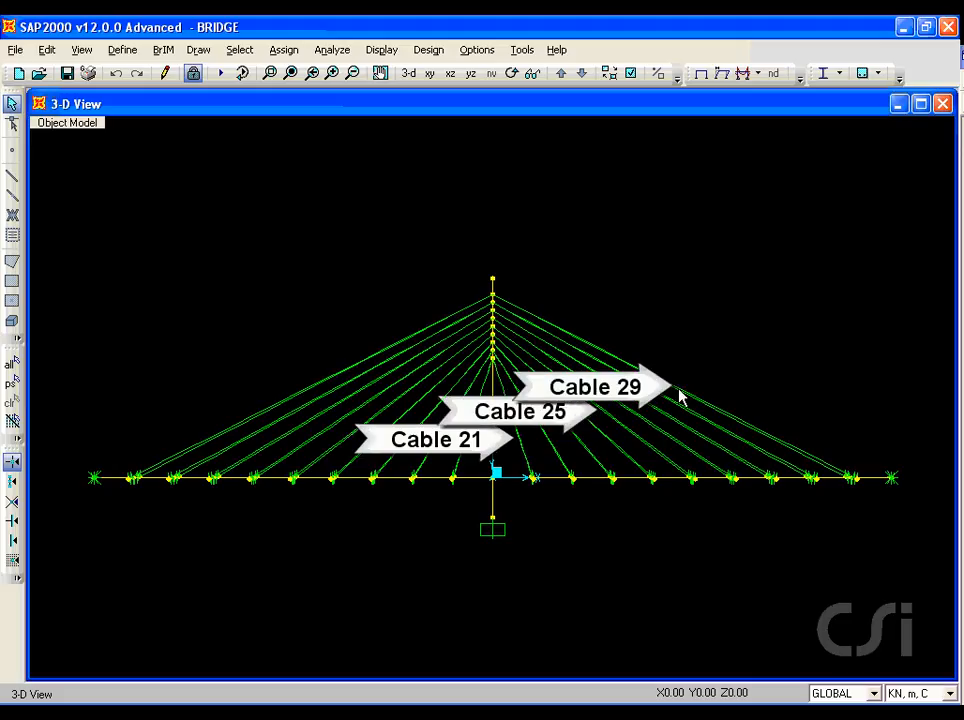
Step: Reopen the plot function definitions and add an axial force plot function for frame element 21 at relative distance 0
left_click(381, 52)
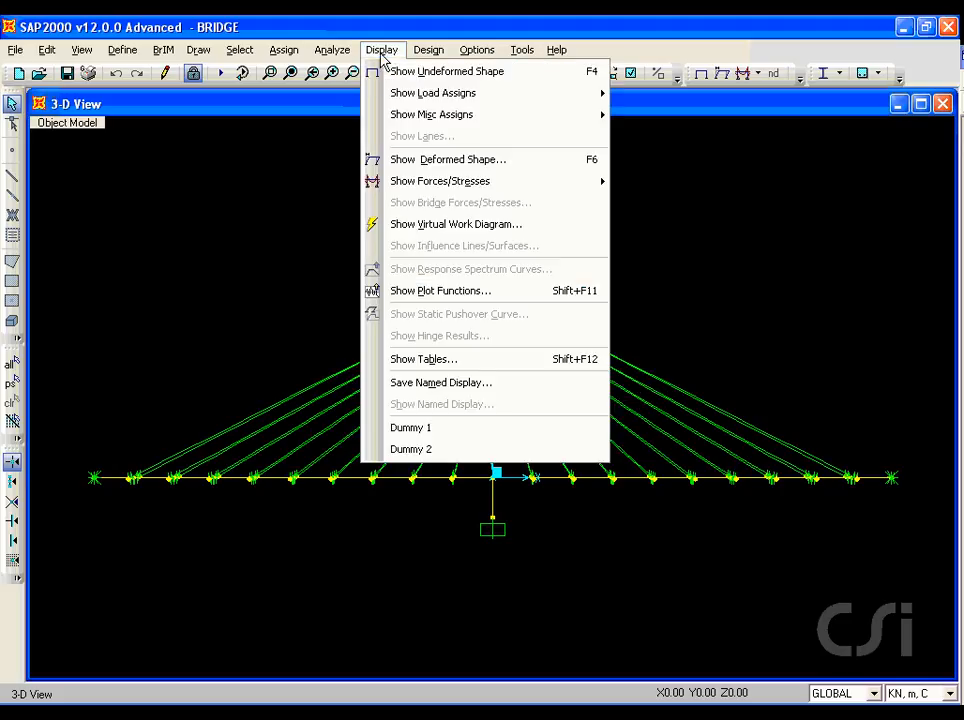
left_click(466, 291)
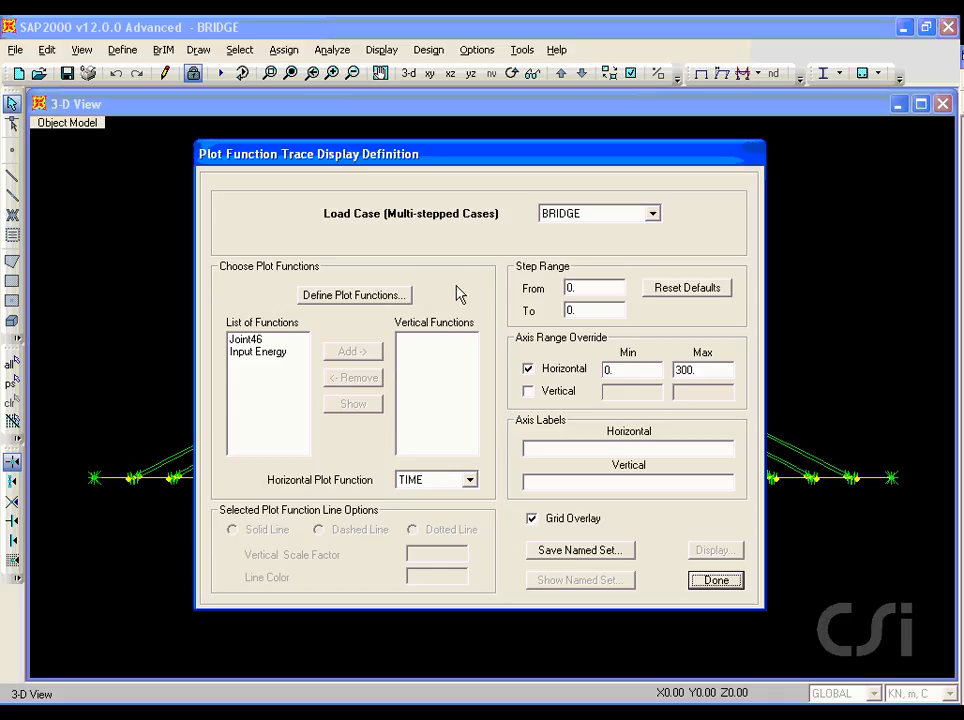
left_click(392, 295)
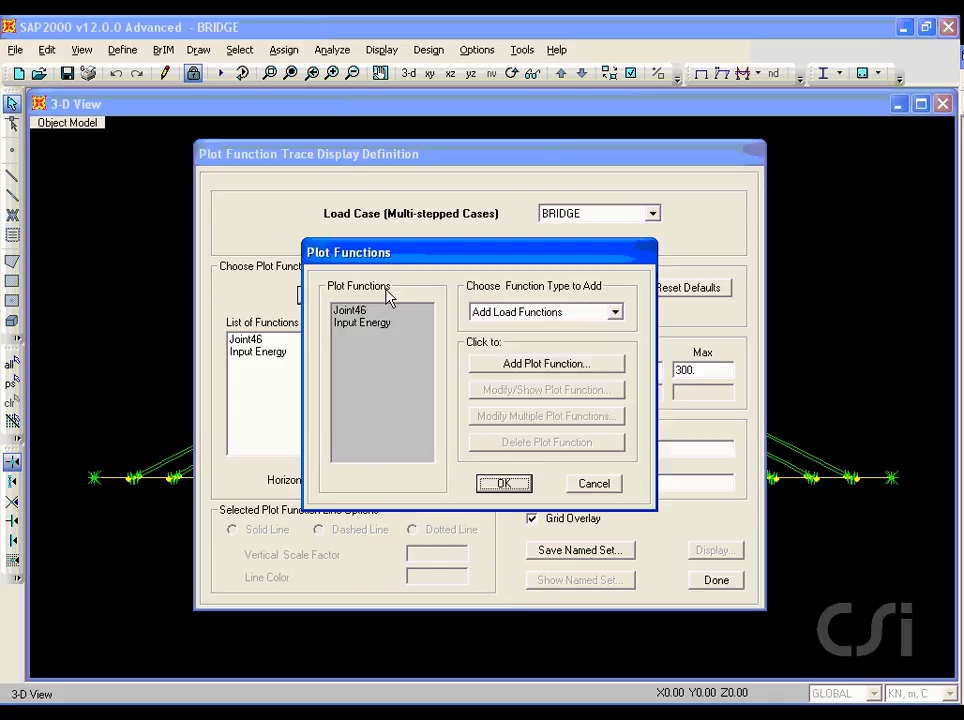
left_click(558, 312)
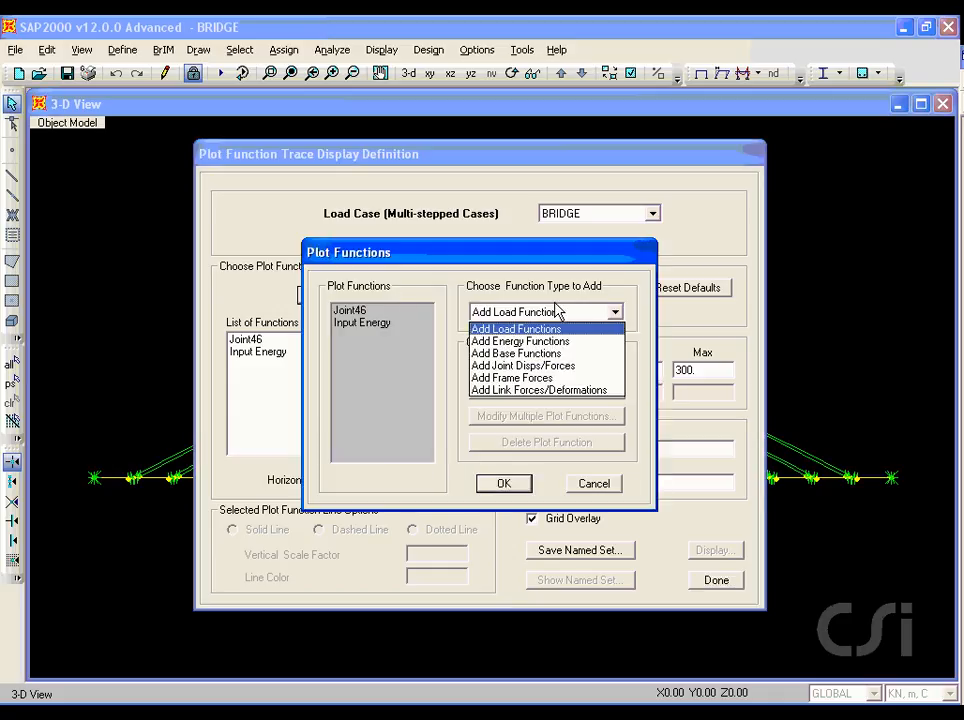
left_click(517, 379)
left_click(541, 366)
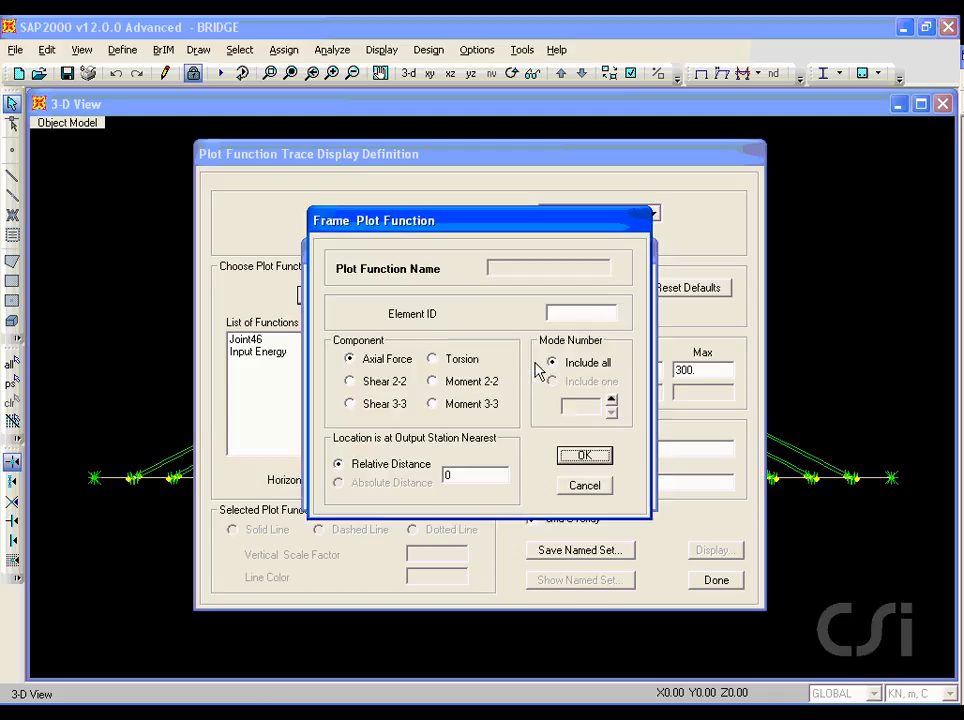
left_click(576, 314)
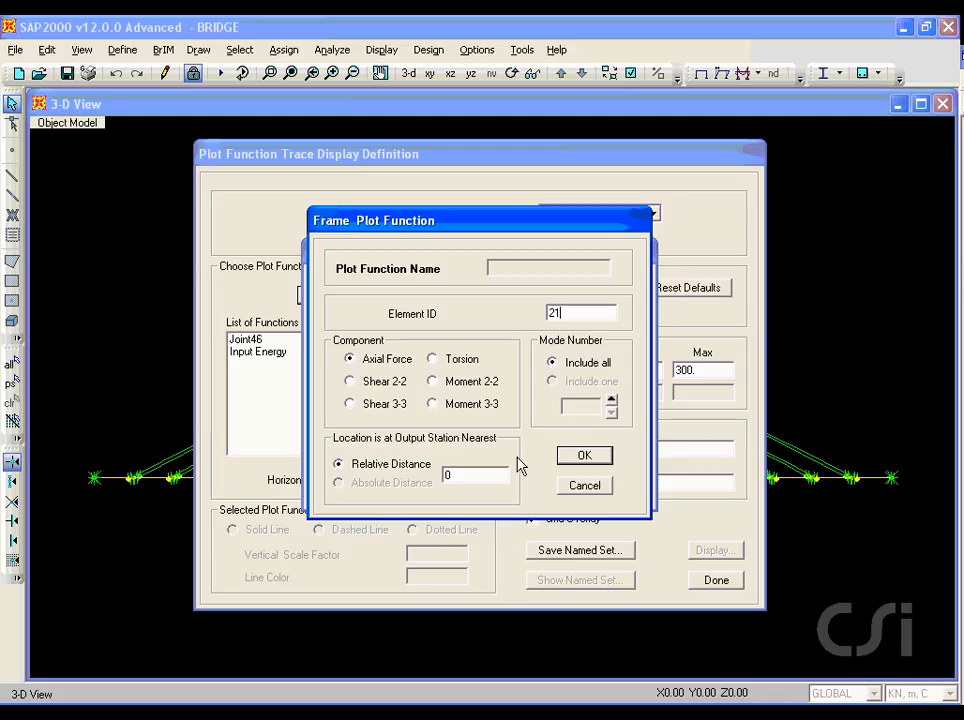
left_click(576, 461)
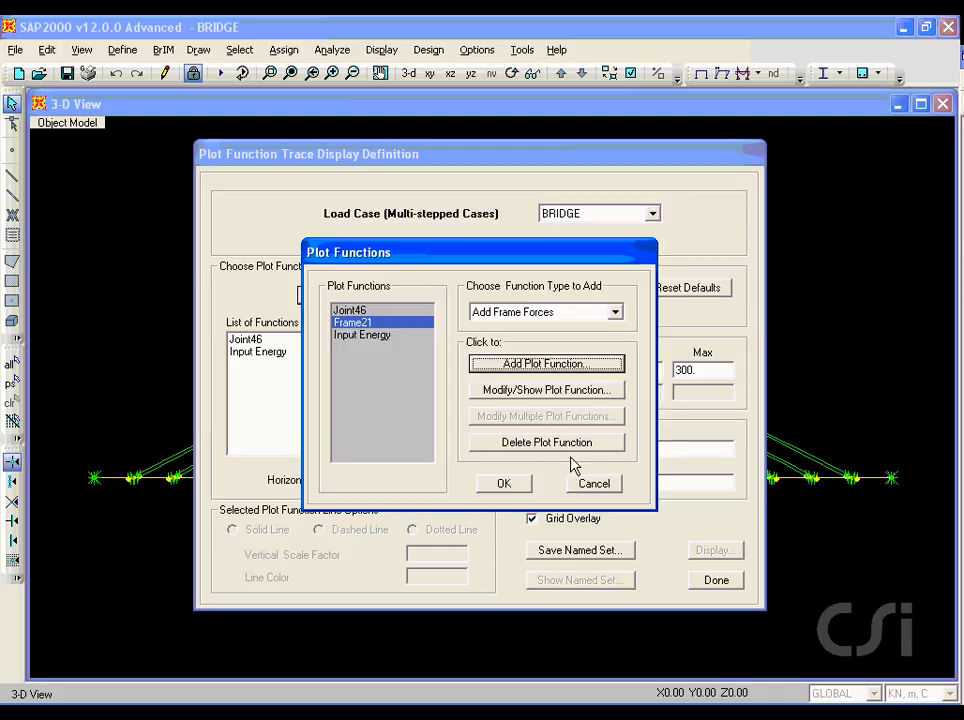
Step: Add axial force plot functions for frame elements 25 and 29, then accept the plot function list
left_click(566, 364)
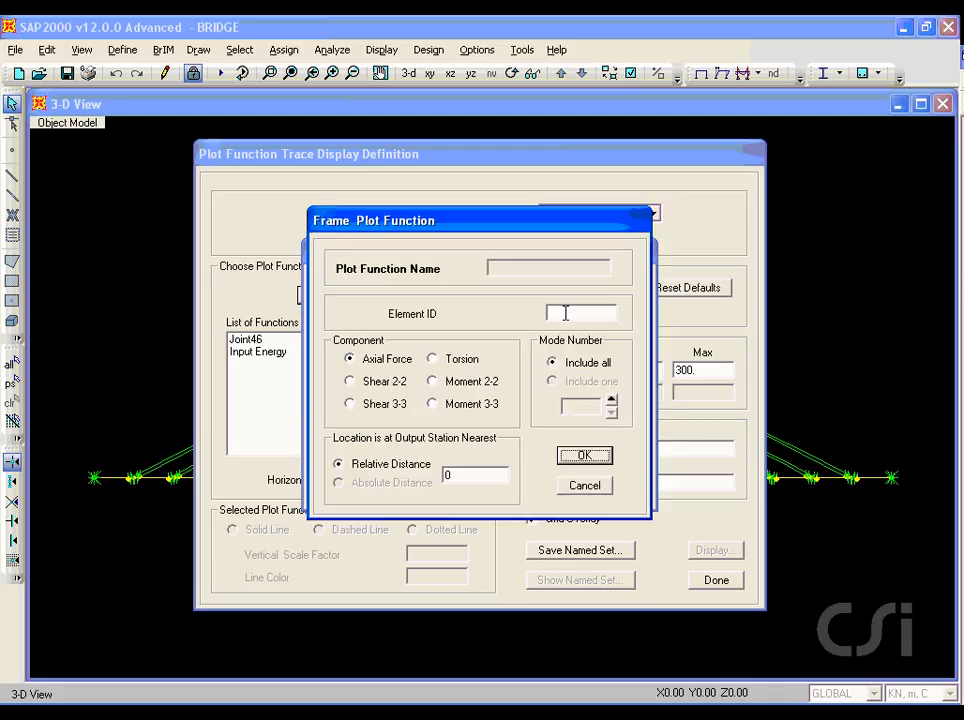
left_click(565, 313)
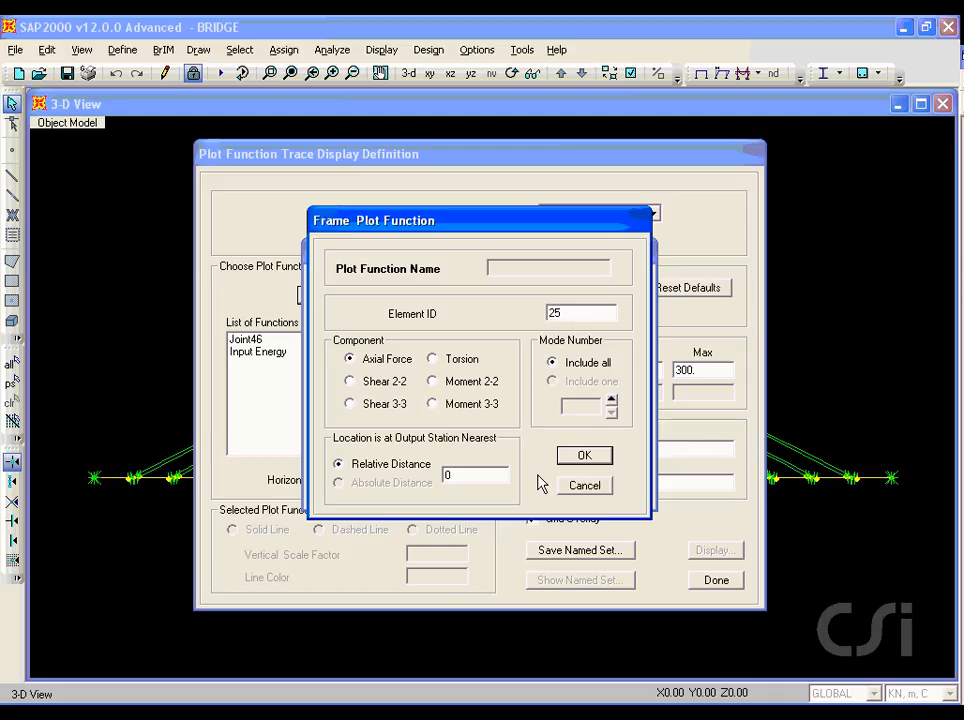
left_click(576, 460)
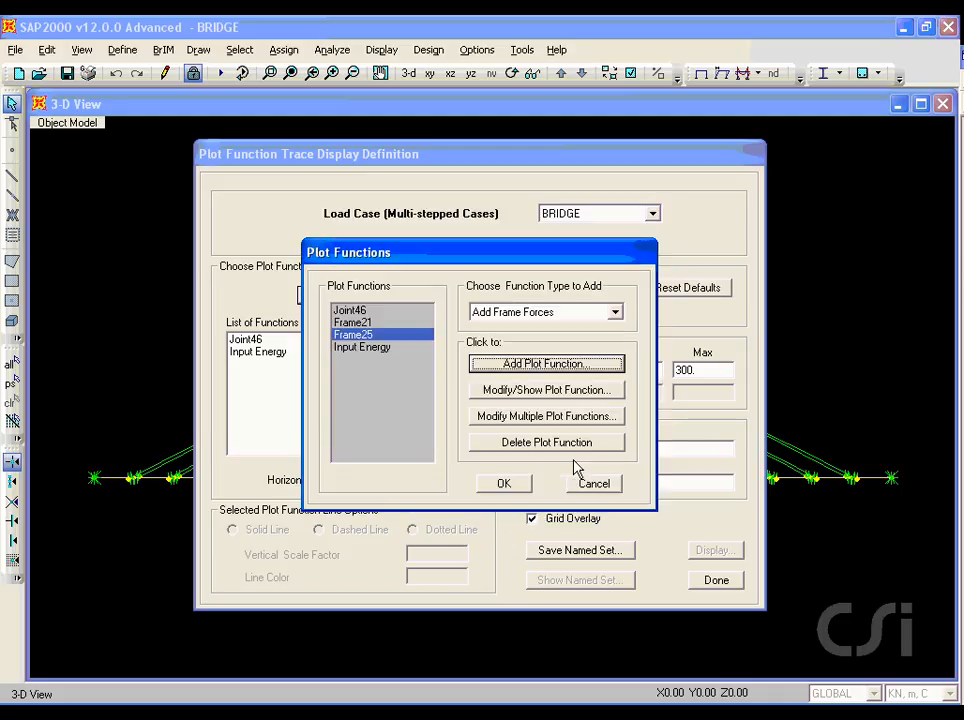
left_click(527, 364)
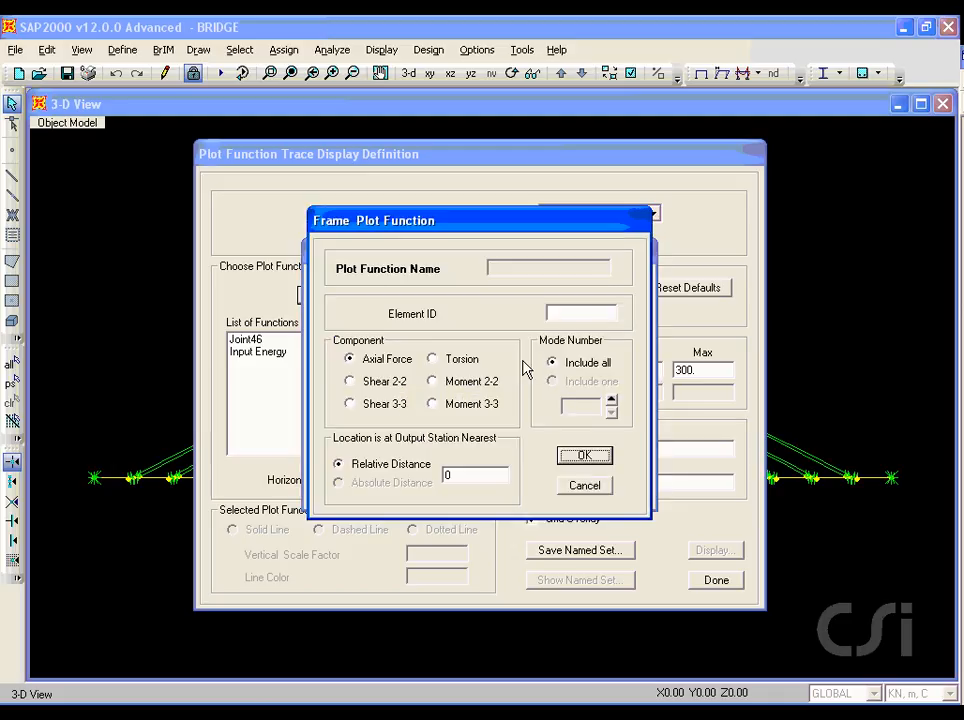
left_click(553, 314)
type("2")
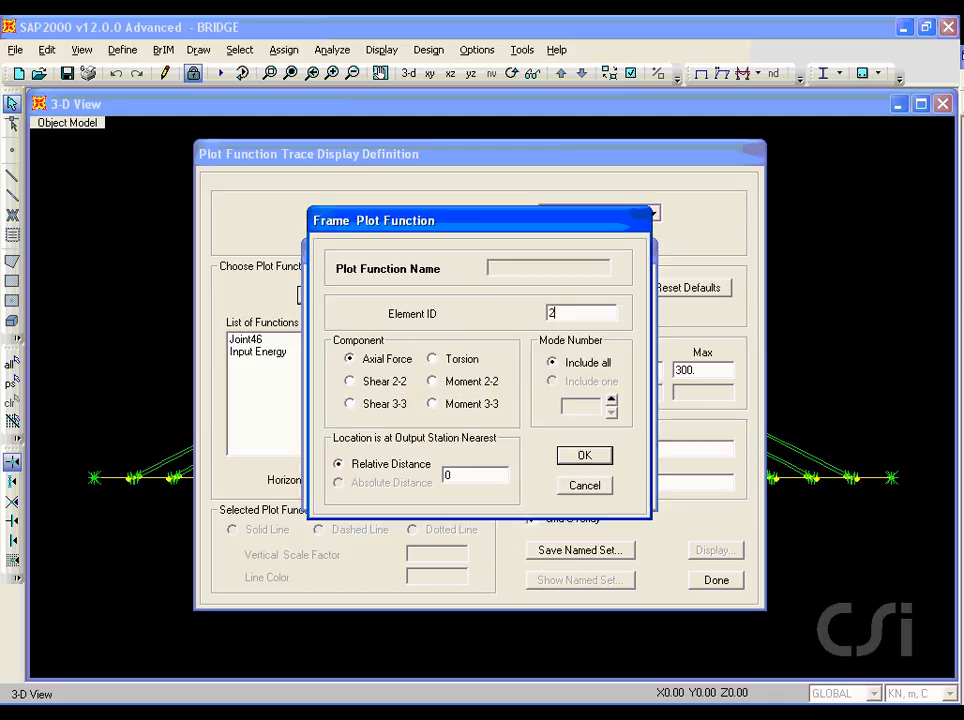
type("9")
left_click(583, 456)
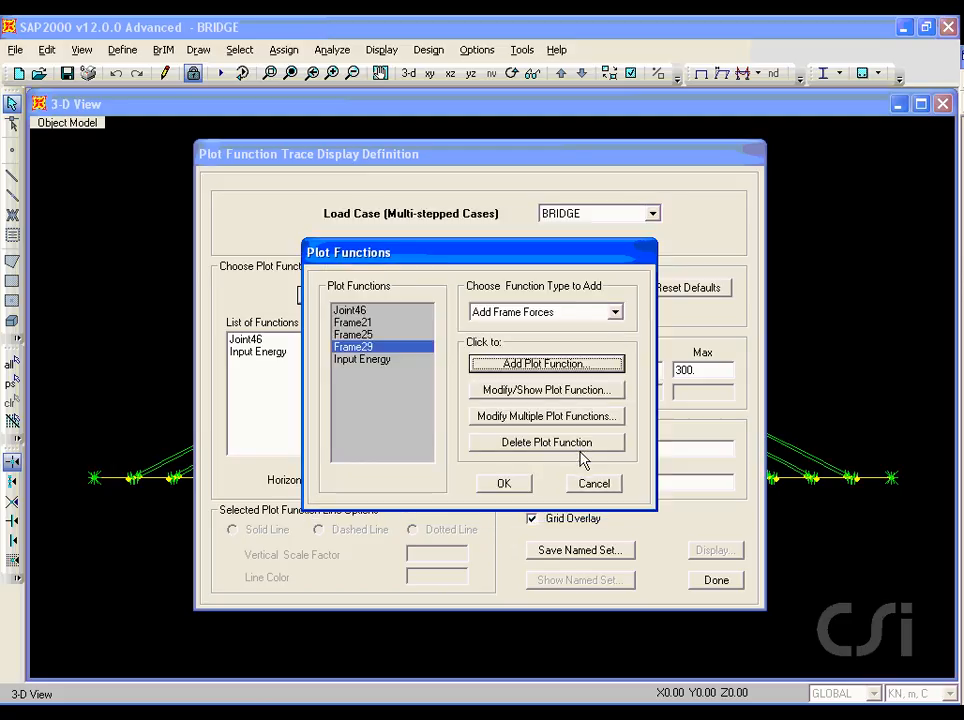
left_click(512, 484)
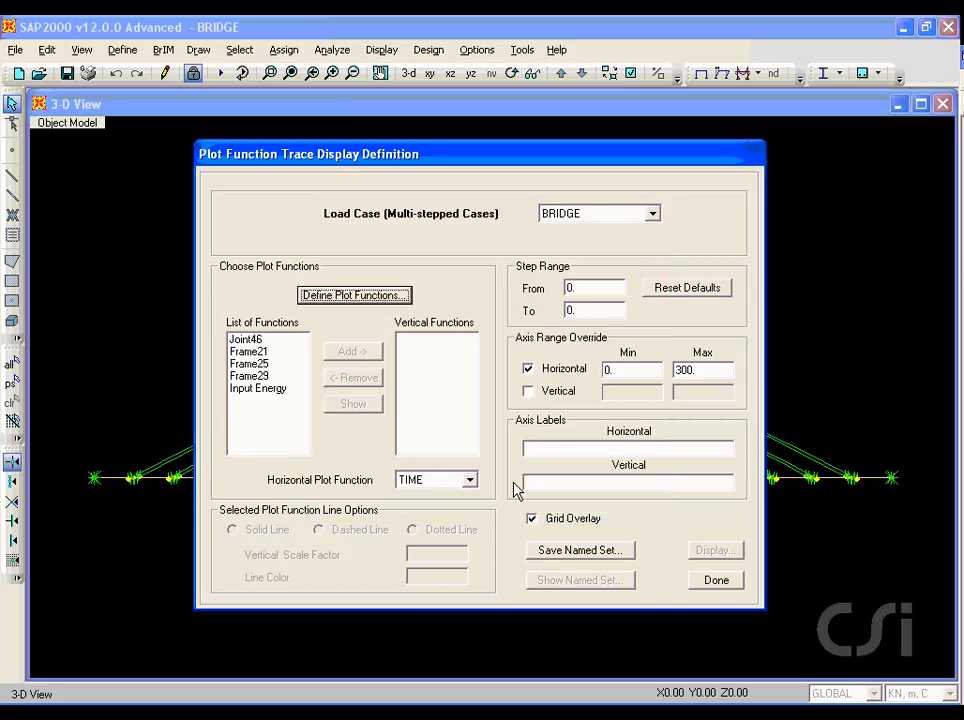
Step: Add Frame21, Frame25 and Frame29 together to the vertical functions of the plot
left_click(238, 353)
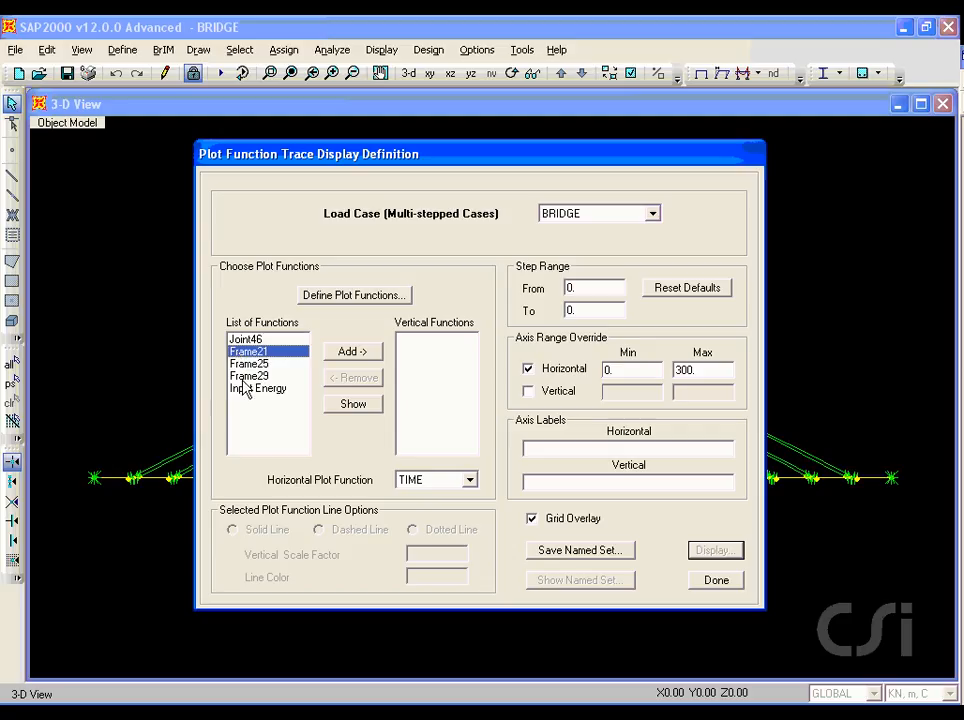
left_click(246, 377, "shift")
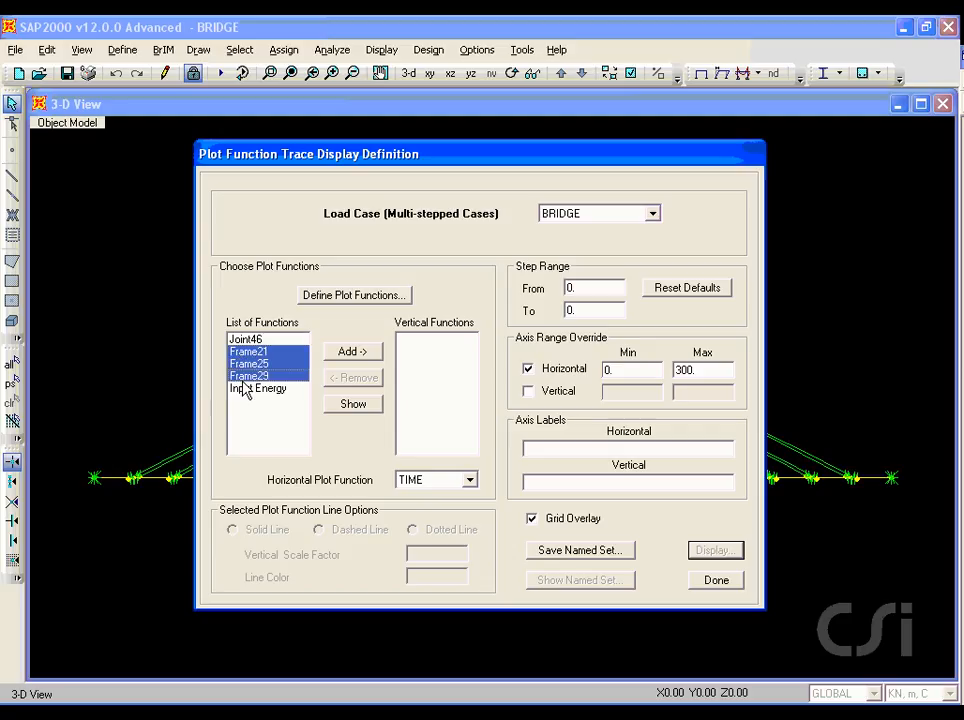
left_click(376, 353)
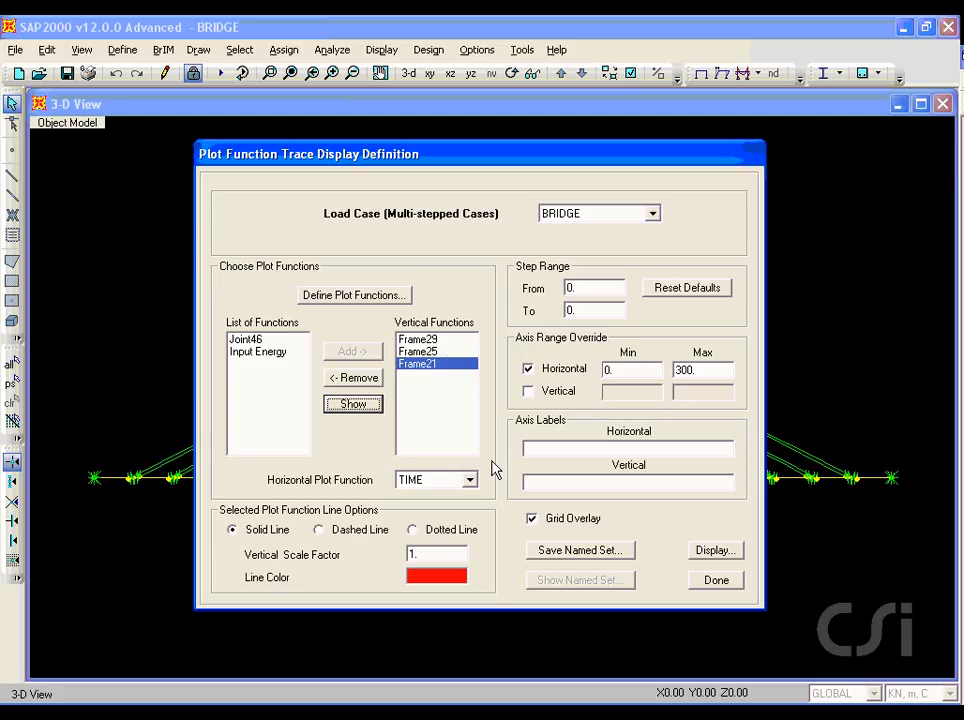
Step: Set the horizontal axis maximum to 45, display the Frame21, Frame25 and Frame29 traces, and close the plot
double_click(686, 369)
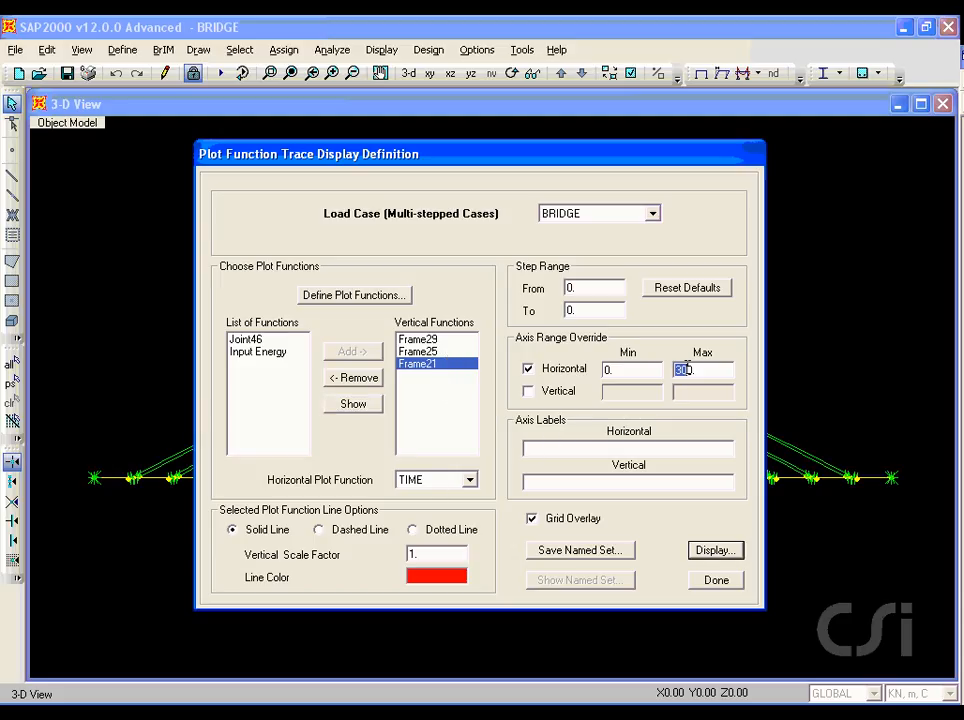
type("45")
left_click(713, 550)
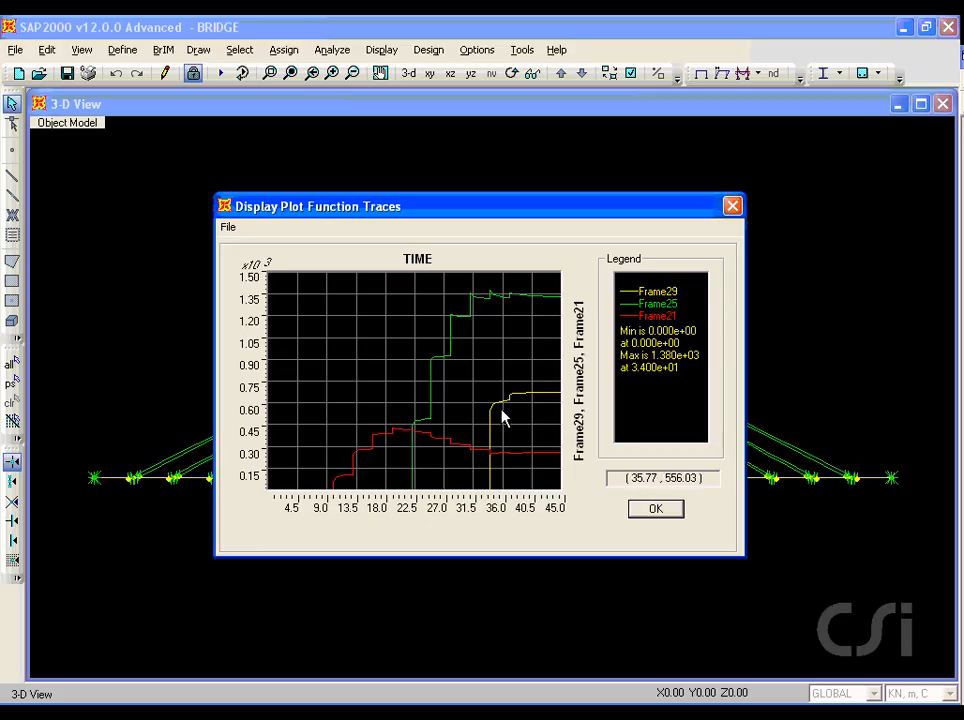
left_click(643, 509)
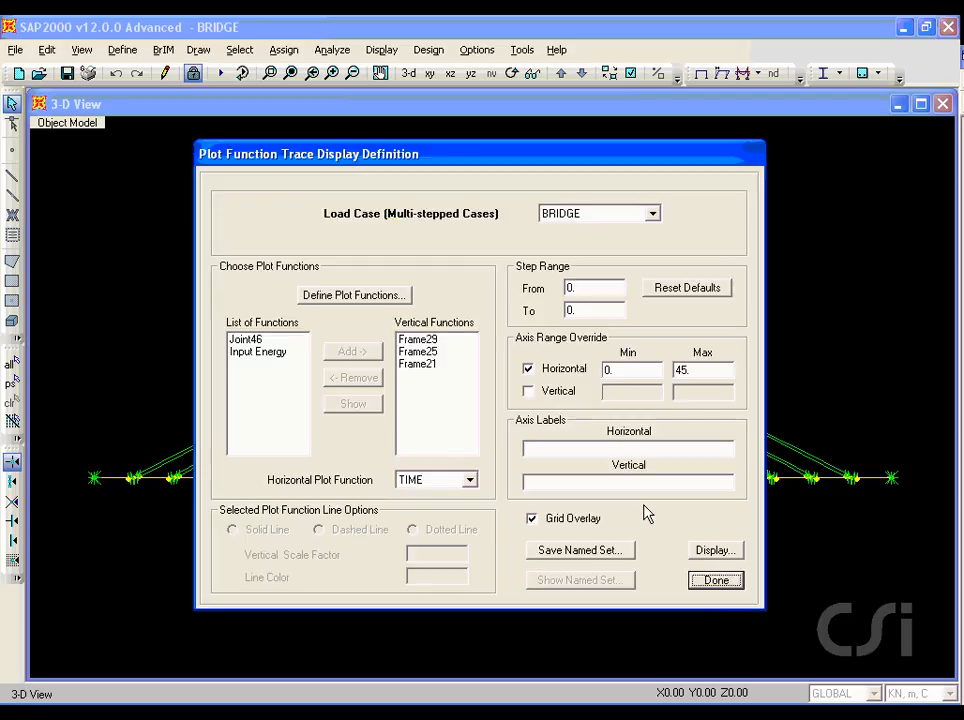
Step: Remove Frame21, Frame25 and Frame29 from the vertical functions and finish the plot trace definition
left_click(420, 364)
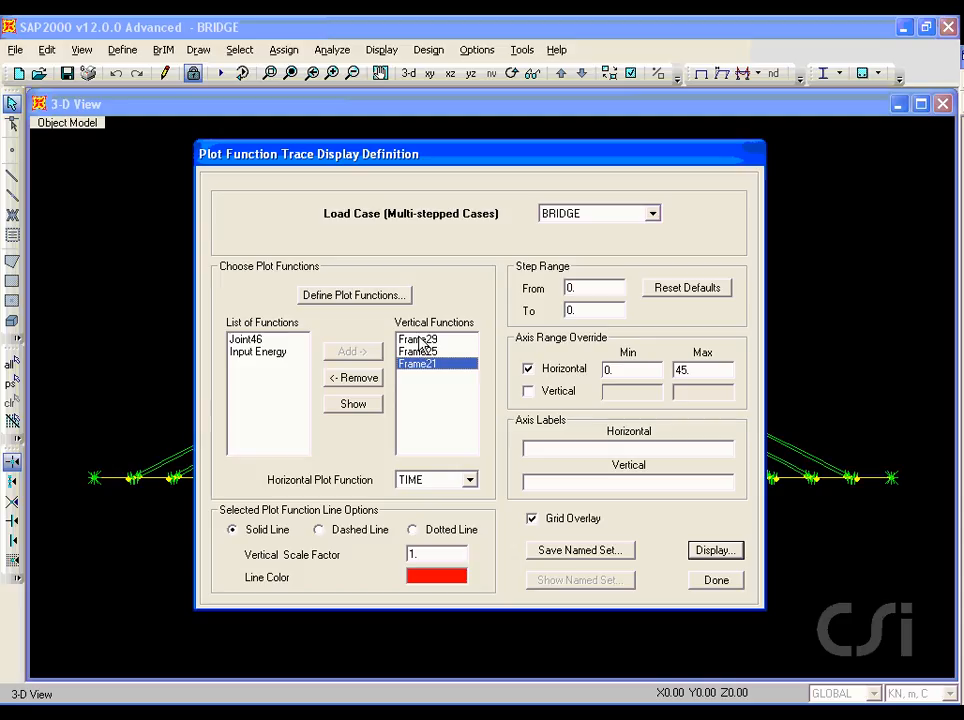
left_click(418, 340, "shift")
left_click(350, 378)
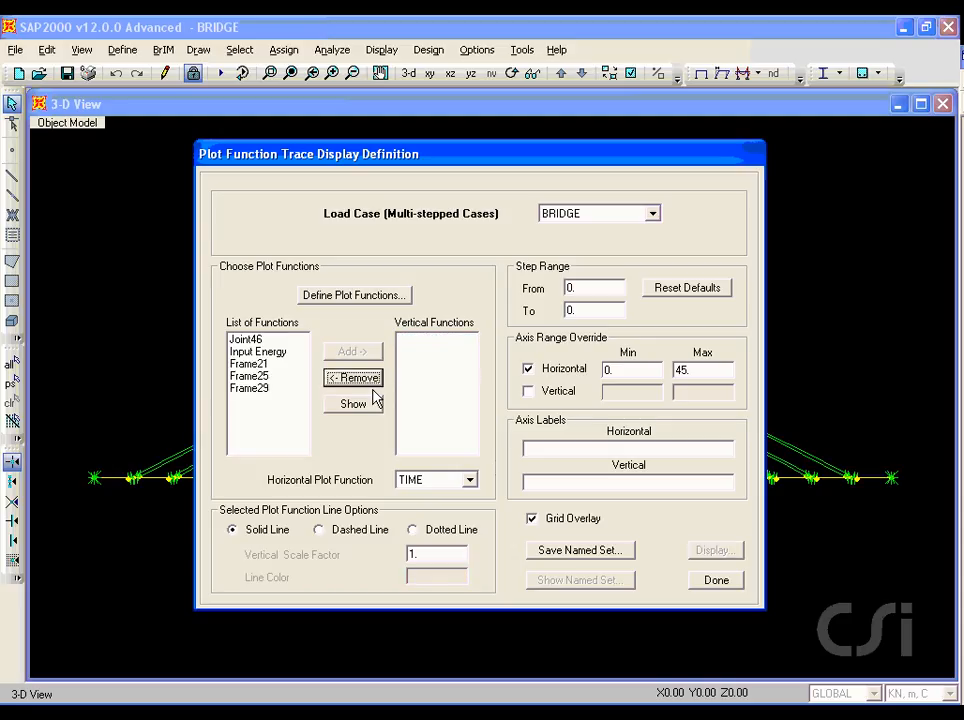
left_click(716, 581)
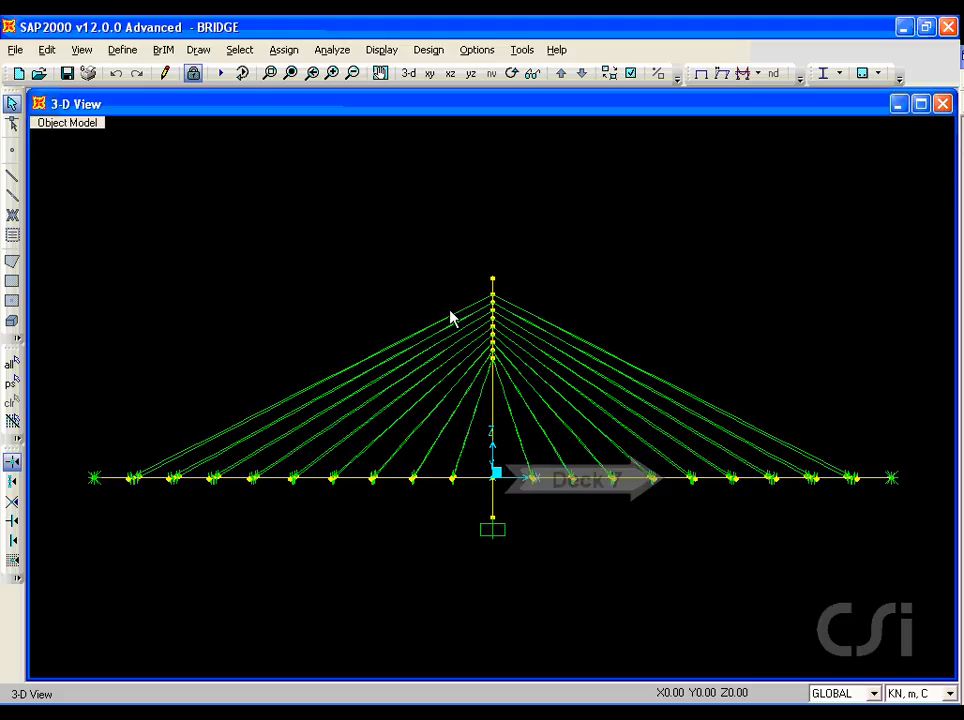
Step: Reopen the plot function definitions and add a Moment 3-3 plot function for frame element 7 at relative distance 0
left_click(381, 50)
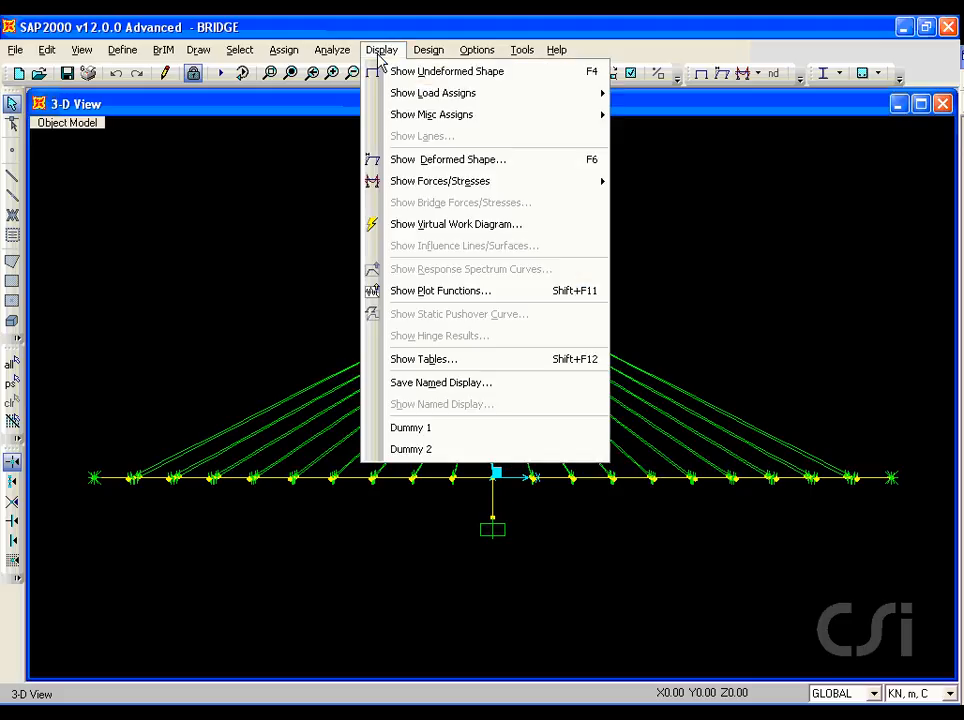
left_click(446, 290)
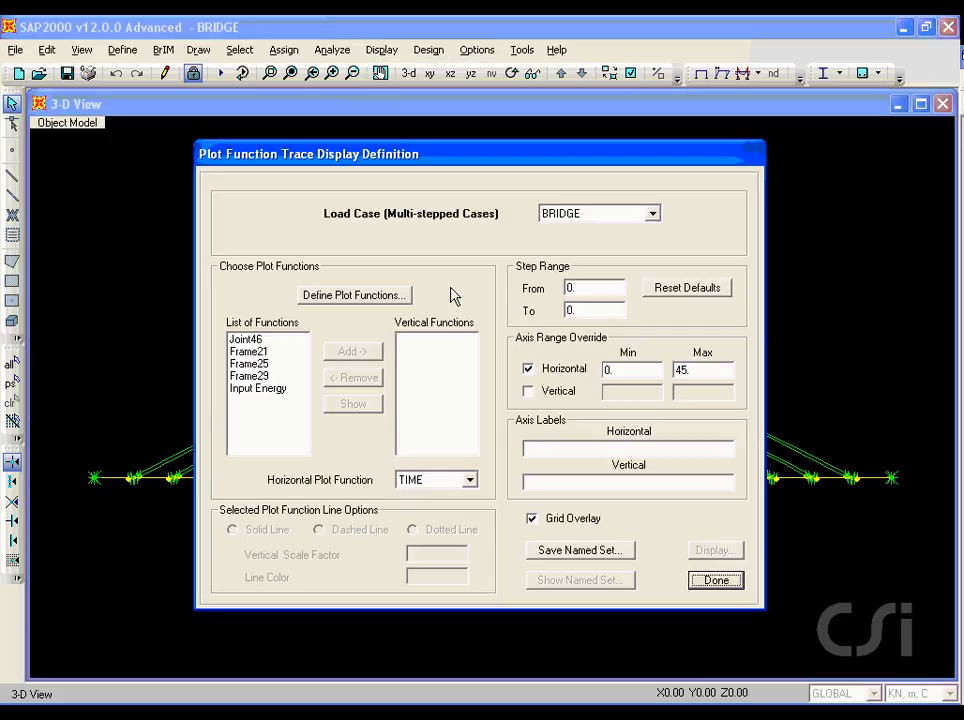
left_click(380, 295)
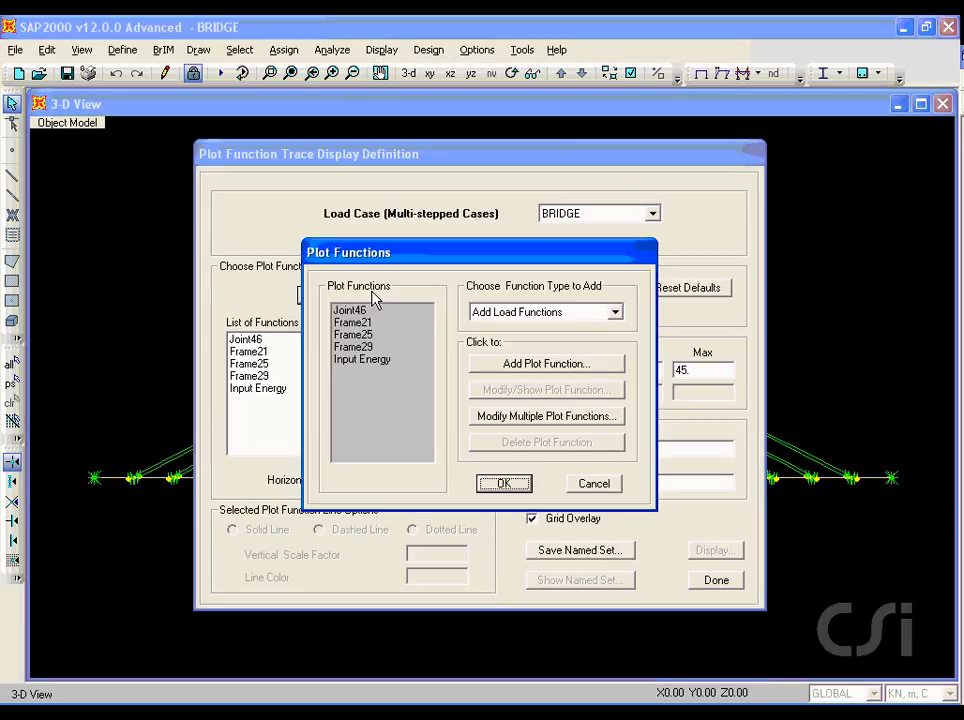
left_click(510, 313)
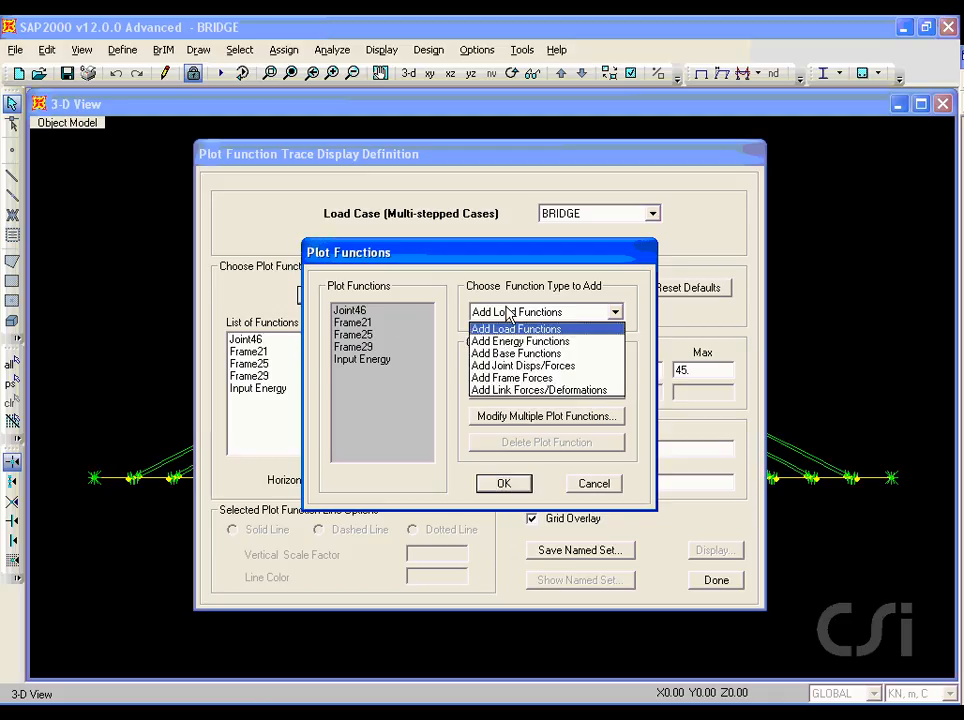
left_click(518, 378)
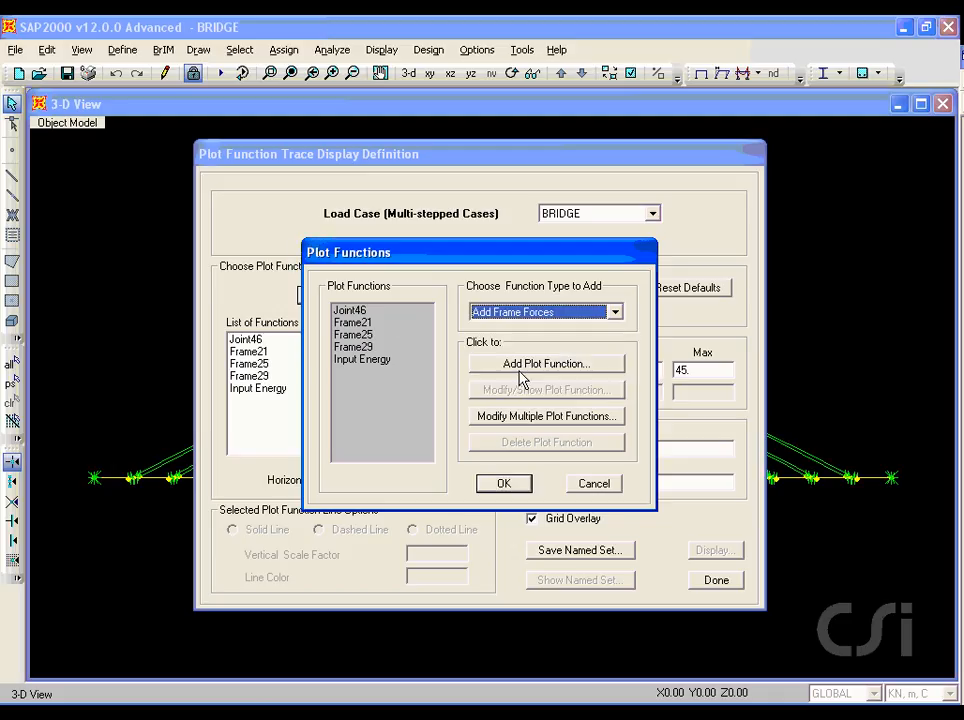
left_click(520, 366)
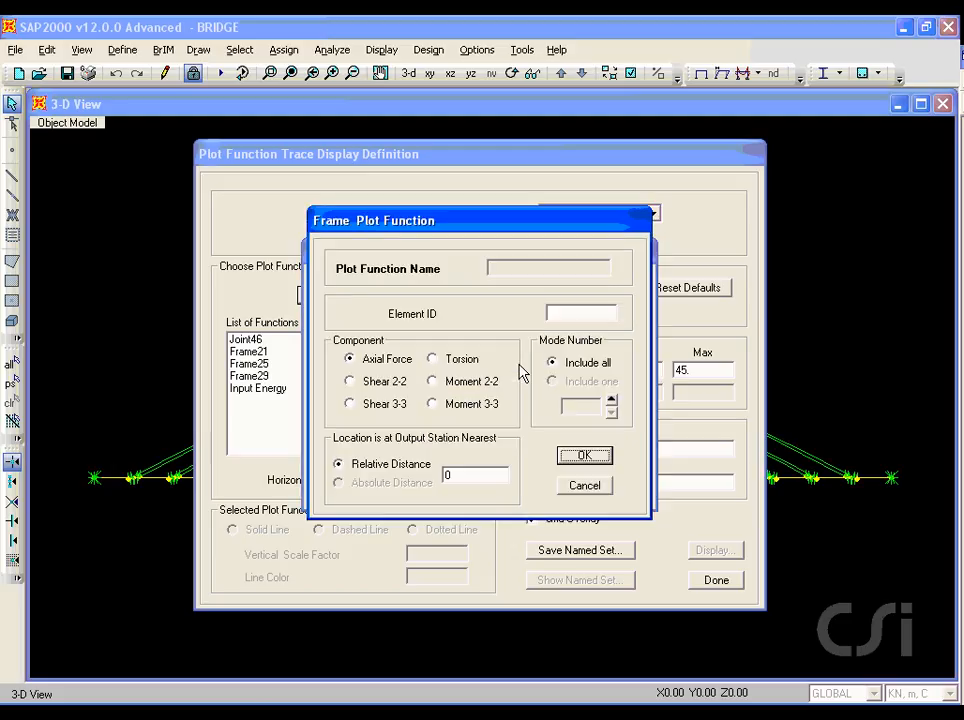
left_click(570, 315)
left_click(432, 404)
left_click_drag(437, 412, 497, 413)
key("Escape")
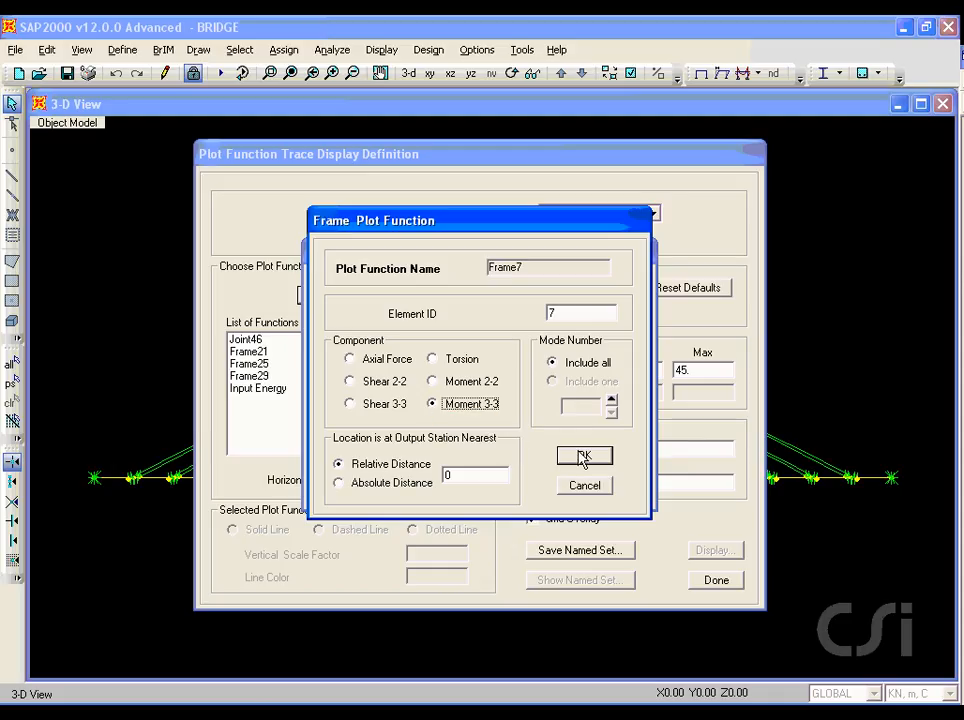
left_click(584, 456)
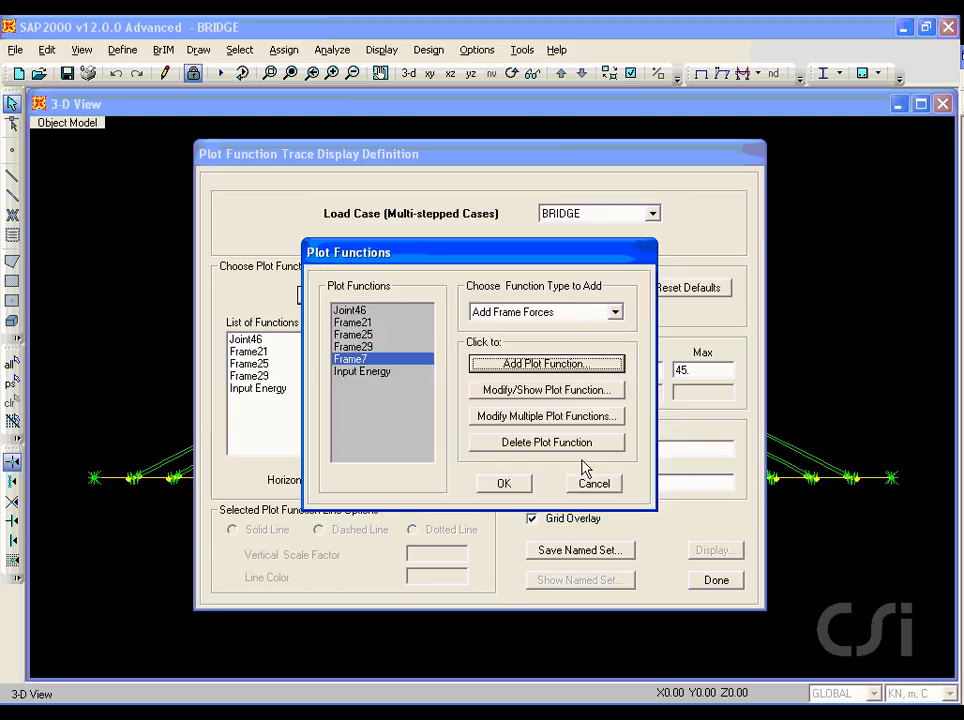
left_click(523, 484)
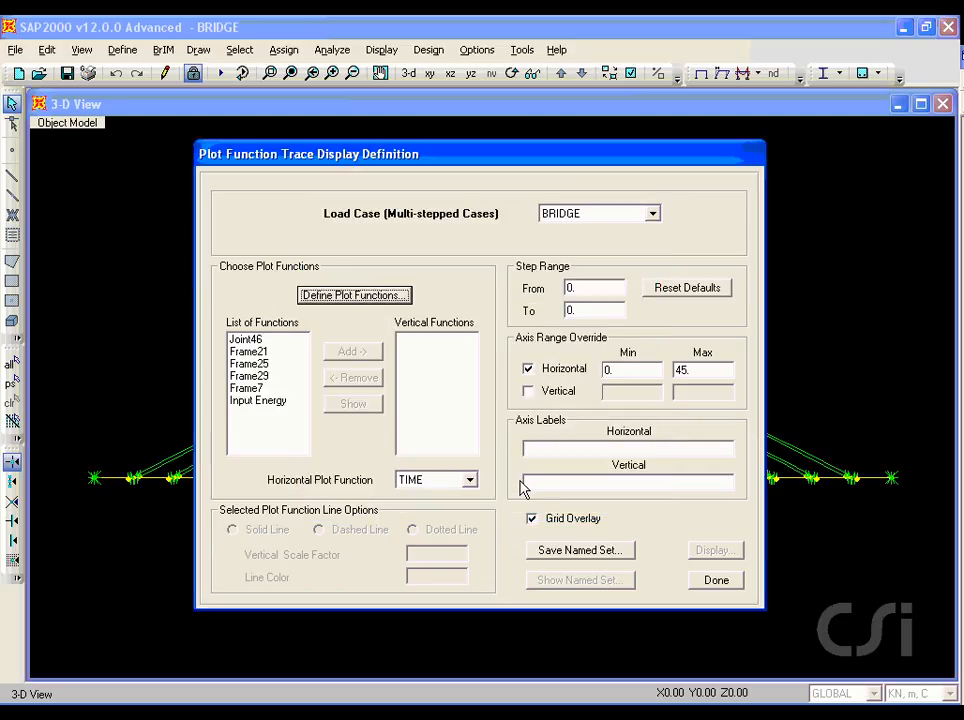
Step: Display Frame7 as the vertical function with a horizontal axis maximum of 300, and close the plot and its trace definition
left_click(257, 390)
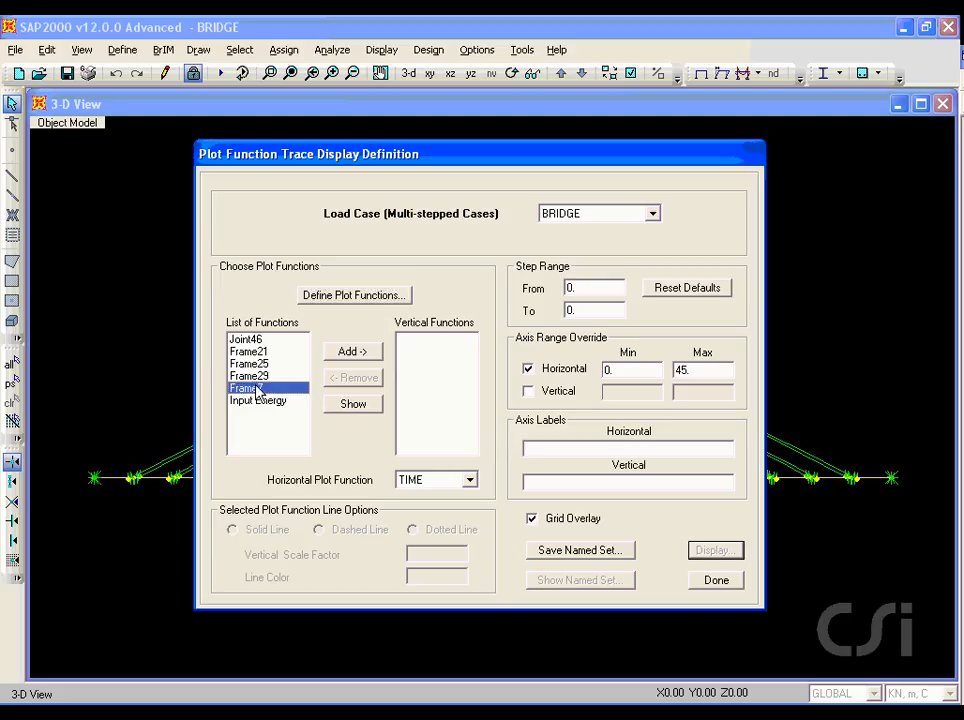
left_click(348, 355)
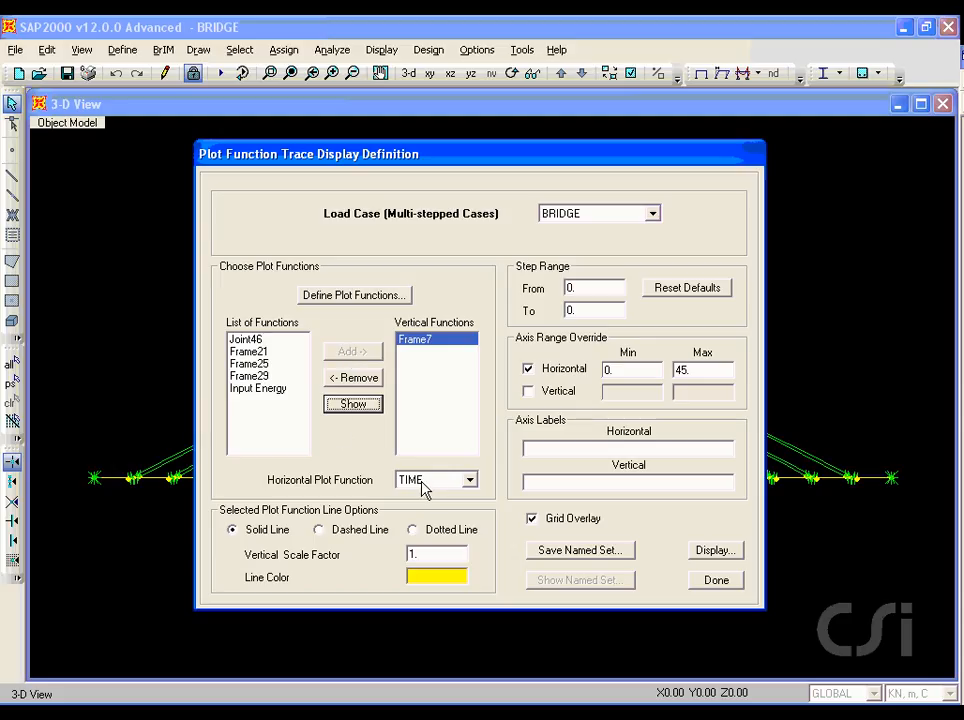
double_click(688, 369)
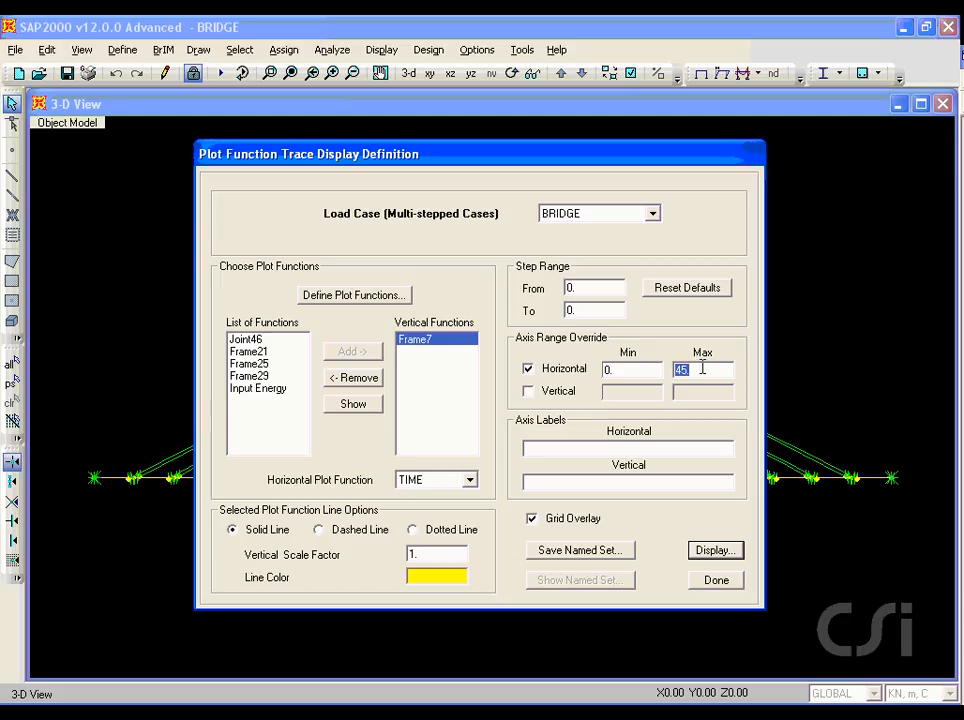
type("300")
left_click(716, 551)
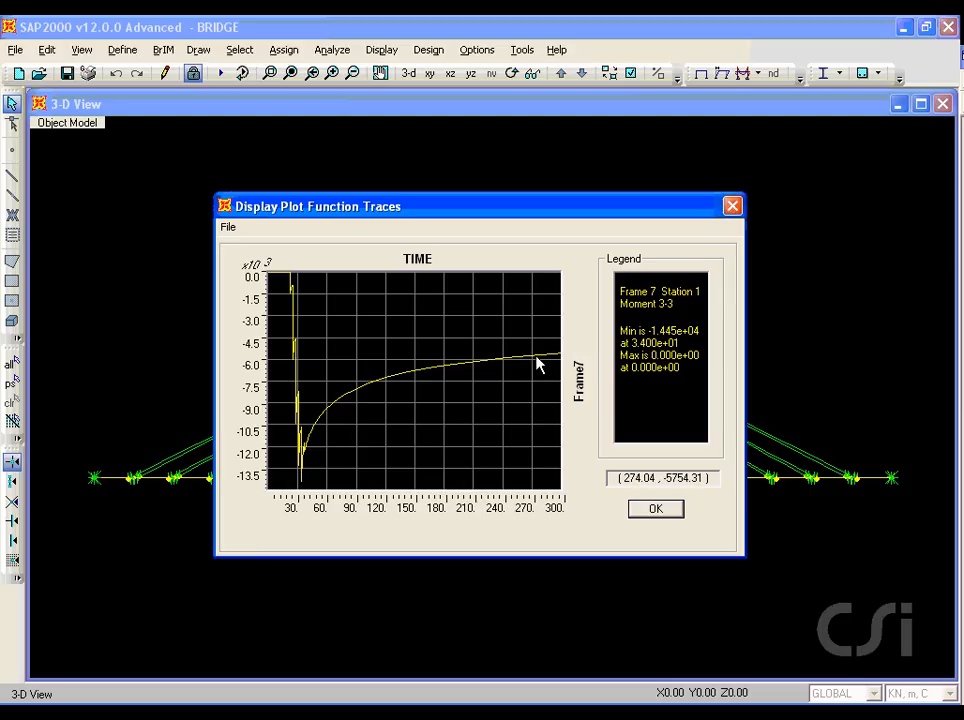
left_click(652, 510)
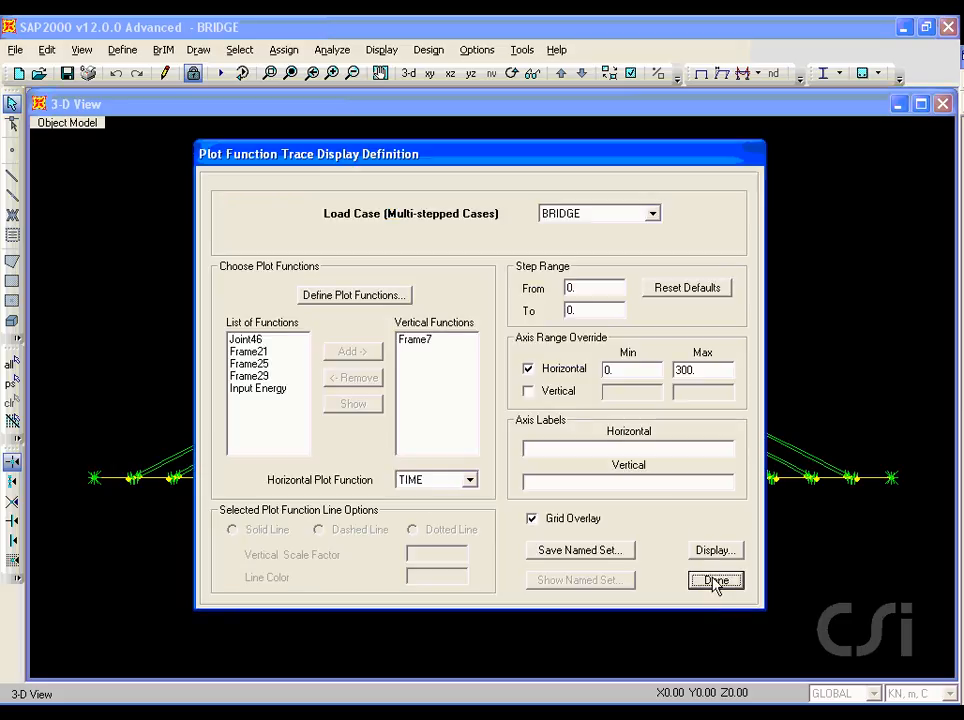
left_click(715, 581)
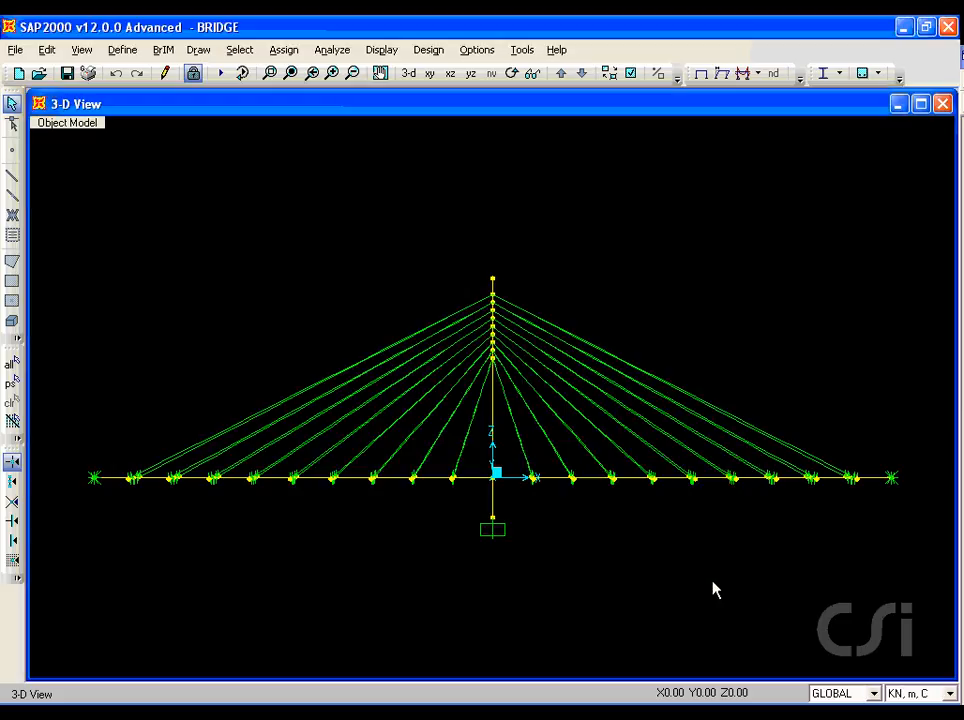